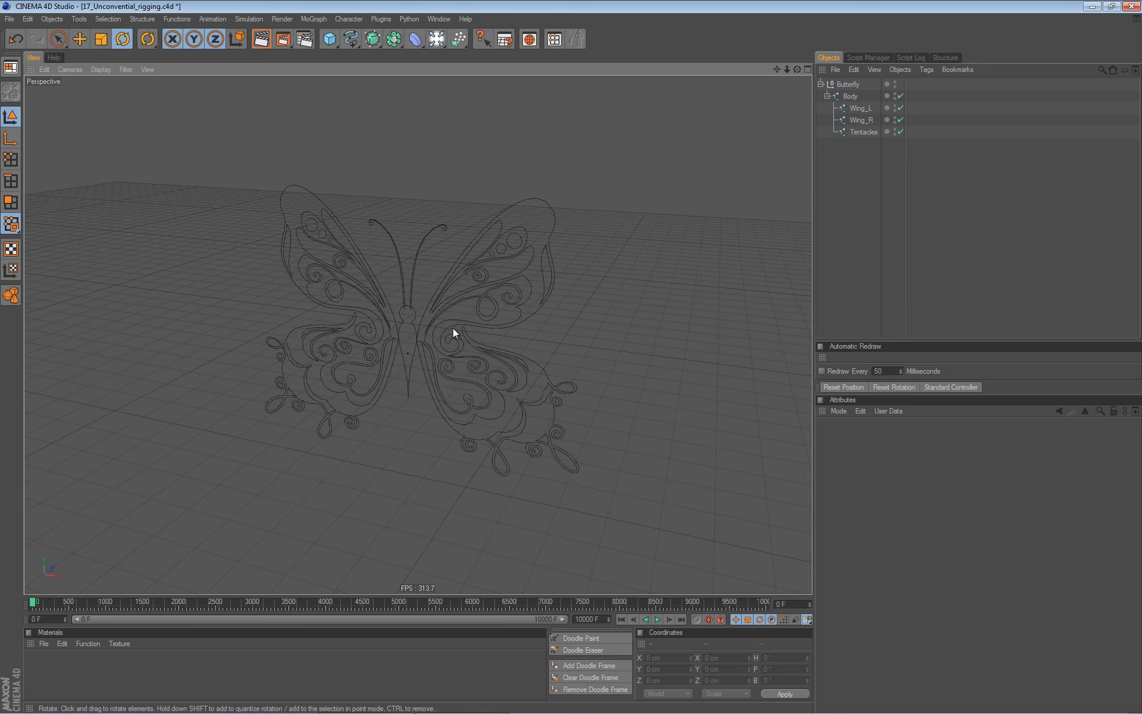
- Examine the butterfly splines in the perspective view and identify the Wing_L, Wing_R and Tentacles objects in the hierarchy
{"action": "middle_click_drag", "start_coordinate": [434, 302], "coordinate": [444, 301], "text": "alt"}
{"action": "right_click_drag", "start_coordinate": [445, 302], "coordinate": [515, 293], "text": "alt"}
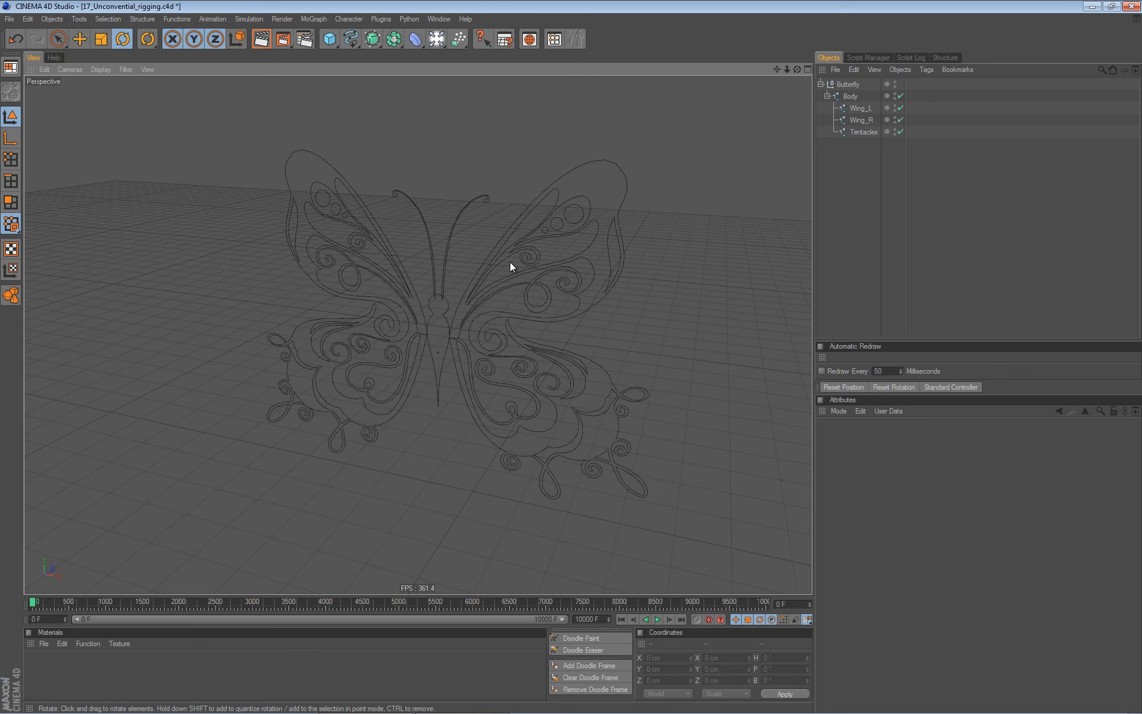
{"action": "right_click_drag", "start_coordinate": [475, 283], "coordinate": [423, 298], "text": "alt"}
{"action": "middle_click_drag", "start_coordinate": [396, 339], "coordinate": [390, 349], "text": "alt"}
{"action": "left_click_drag", "start_coordinate": [390, 350], "coordinate": [400, 340], "text": "alt"}
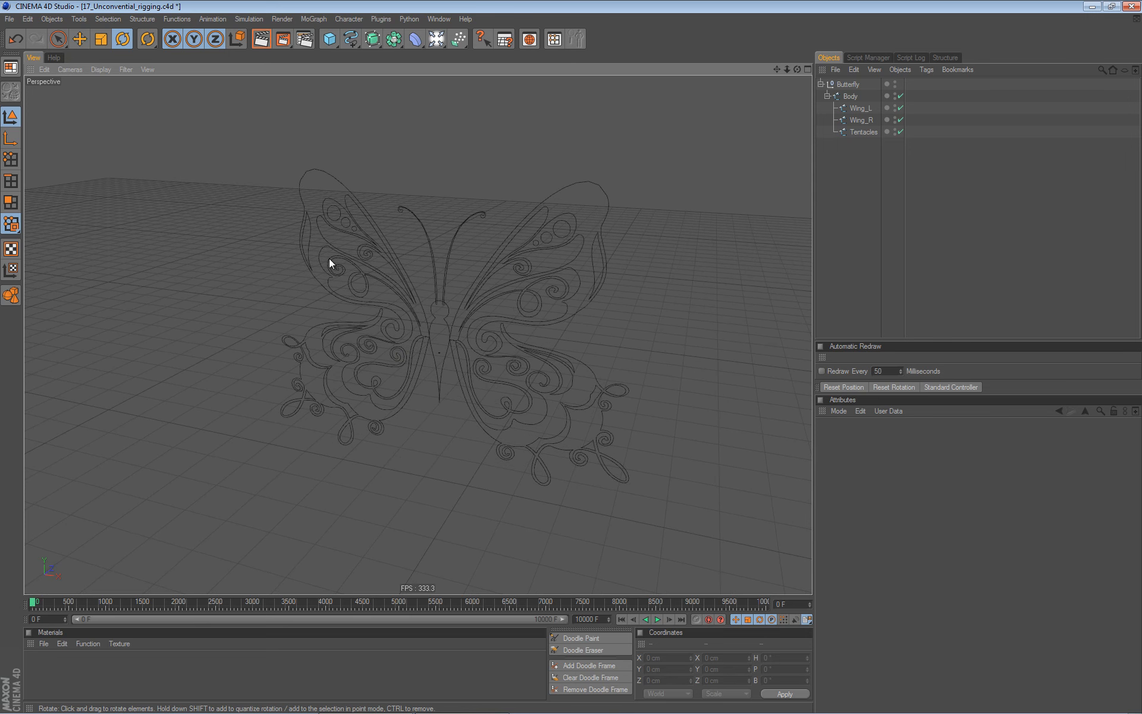
{"action": "left_click", "coordinate": [859, 108]}
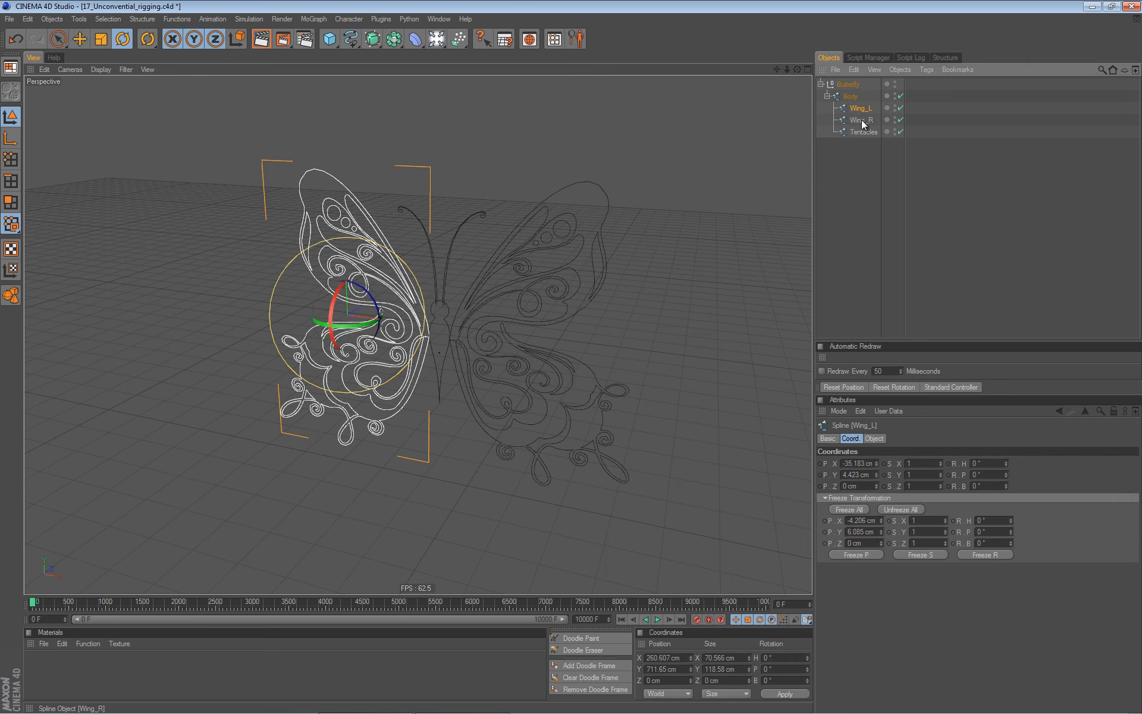
{"action": "left_click", "coordinate": [861, 120]}
{"action": "left_click", "coordinate": [864, 132]}
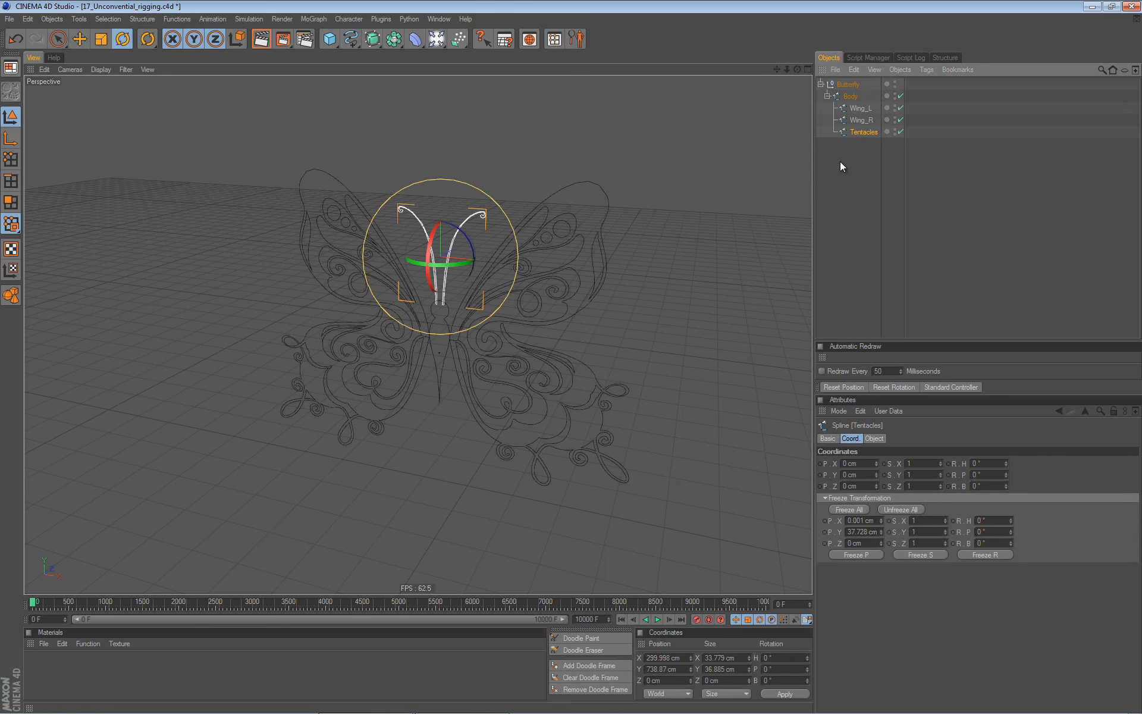
{"action": "left_click", "coordinate": [840, 160]}
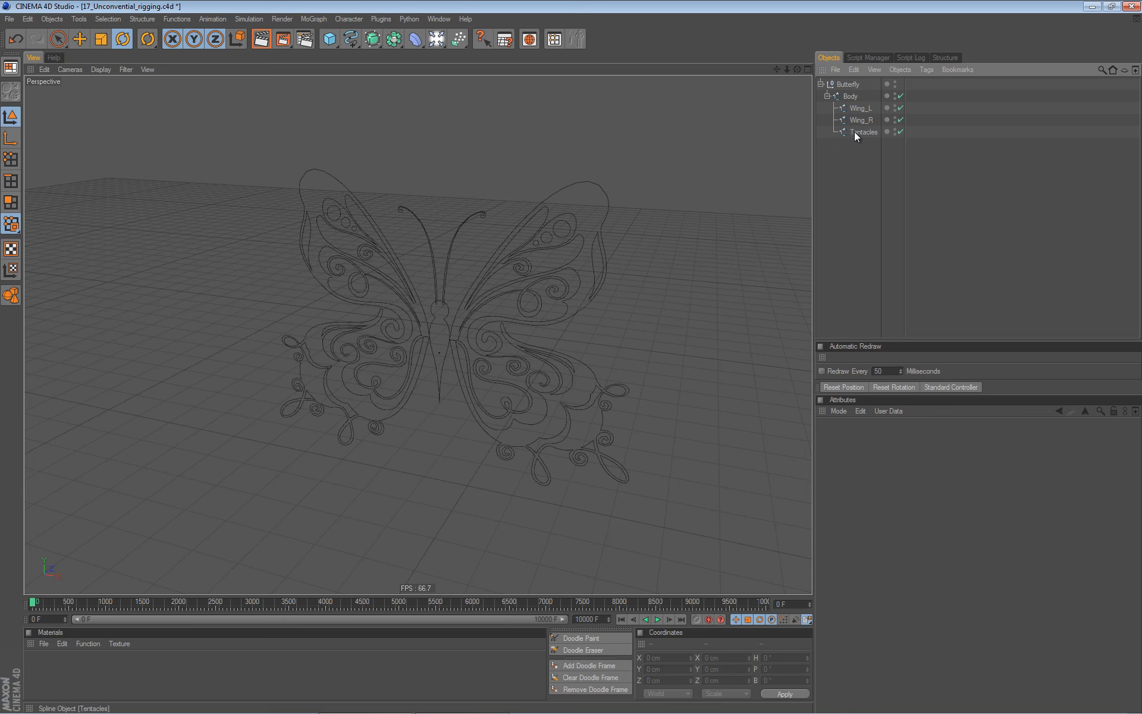
- Select the Butterfly null with the Move tool active, undo the last change and save the scene
{"action": "left_click", "coordinate": [850, 85]}
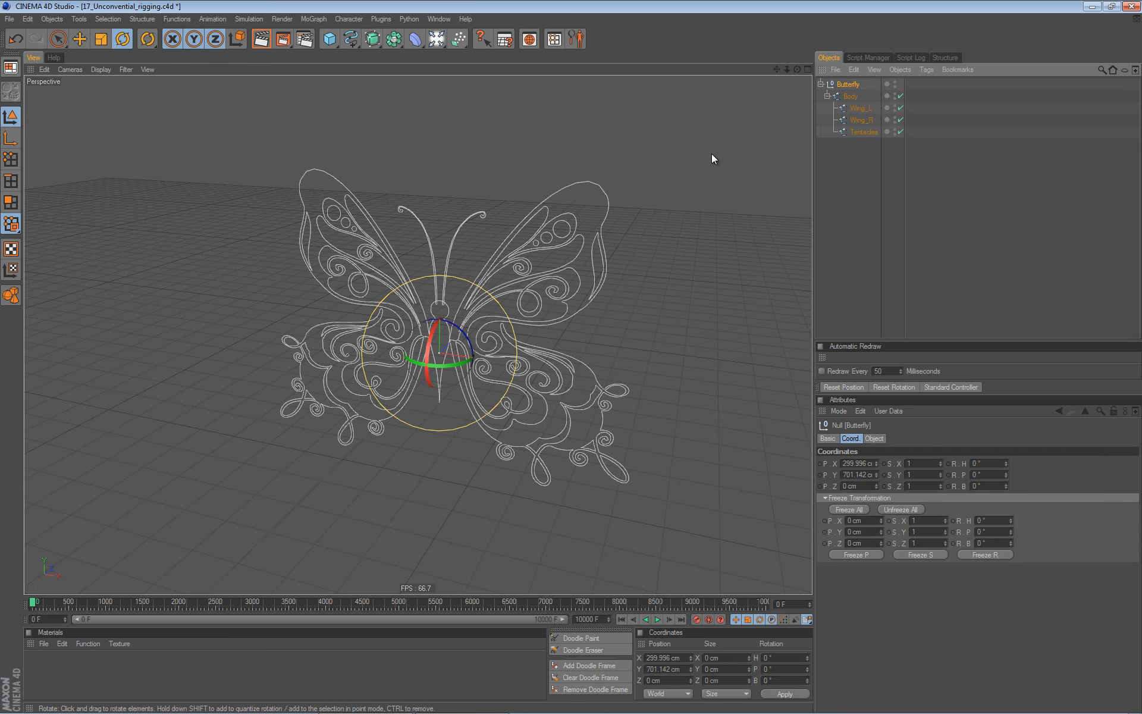
{"action": "key", "text": "e"}
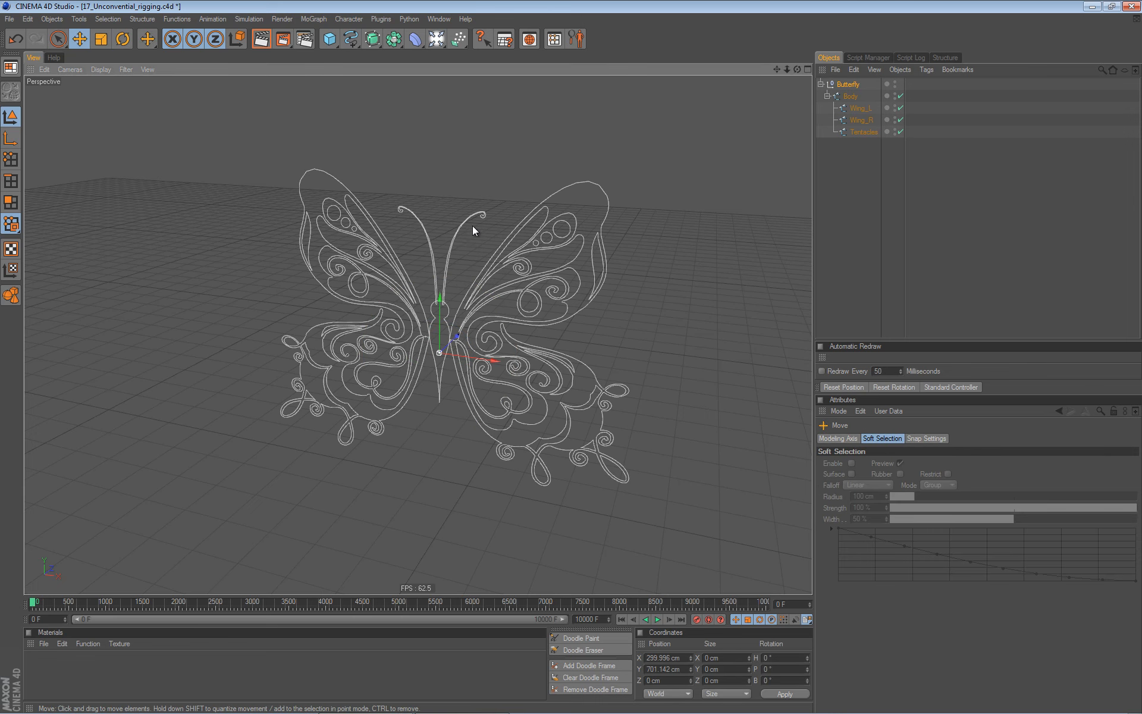
{"action": "key", "text": "ctrl+z"}
{"action": "key", "text": "ctrl+s"}
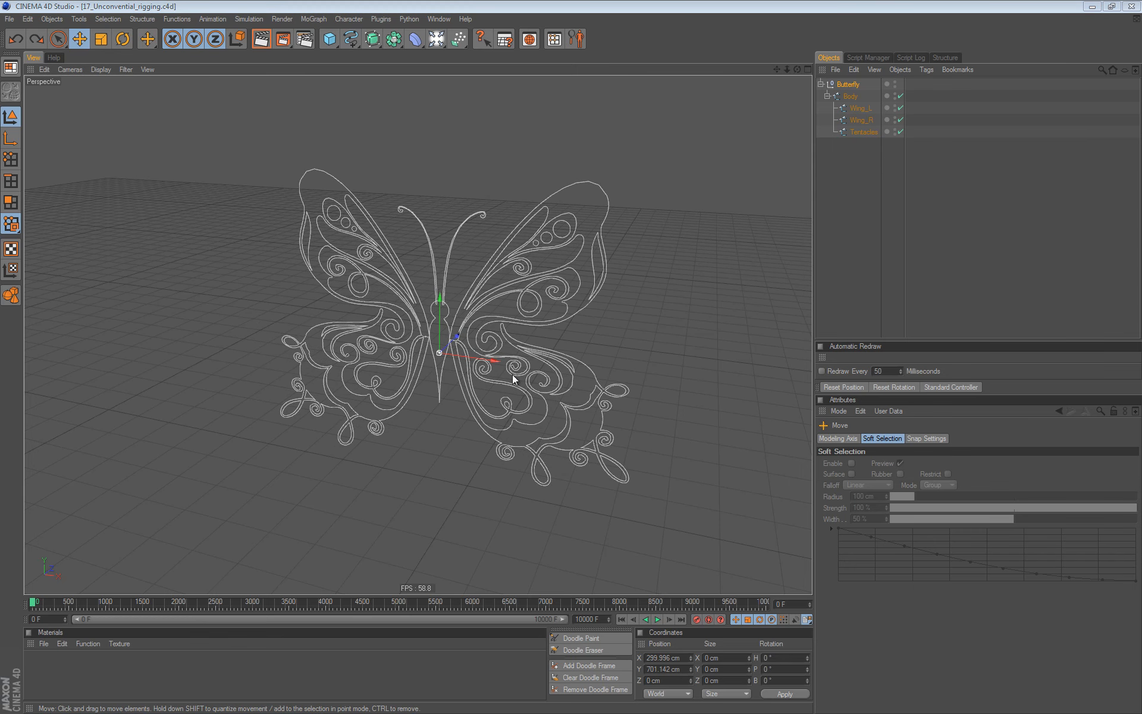
- Add an Extrude NURBS object as the parent of the Butterfly null
{"action": "left_click_drag", "start_coordinate": [415, 427], "coordinate": [417, 389], "text": "alt"}
{"action": "right_click_drag", "start_coordinate": [417, 389], "coordinate": [563, 342], "text": "alt"}
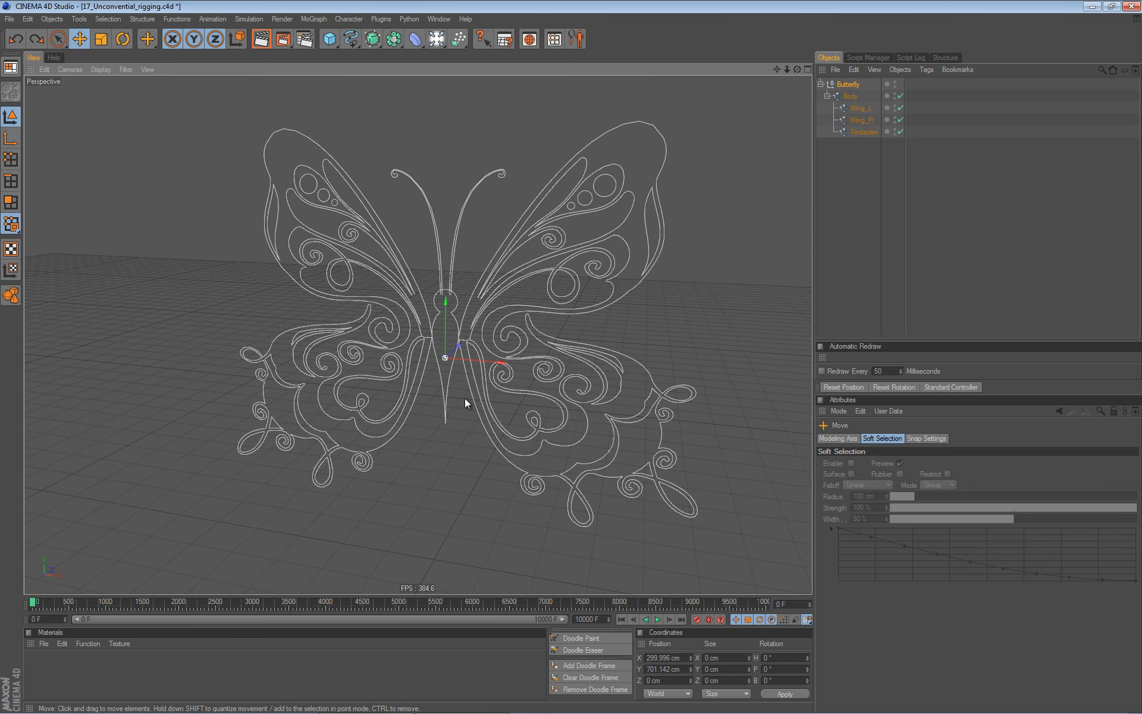
{"action": "left_click_drag", "start_coordinate": [465, 398], "coordinate": [469, 438], "text": "alt"}
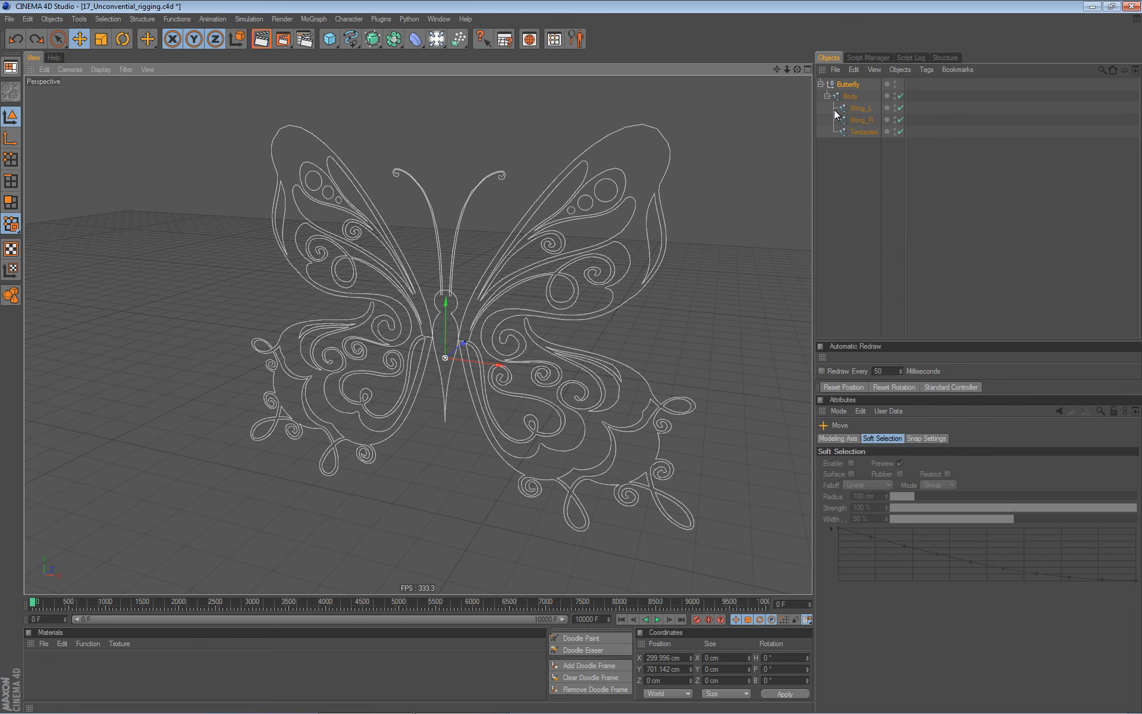
{"action": "left_click", "coordinate": [373, 40]}
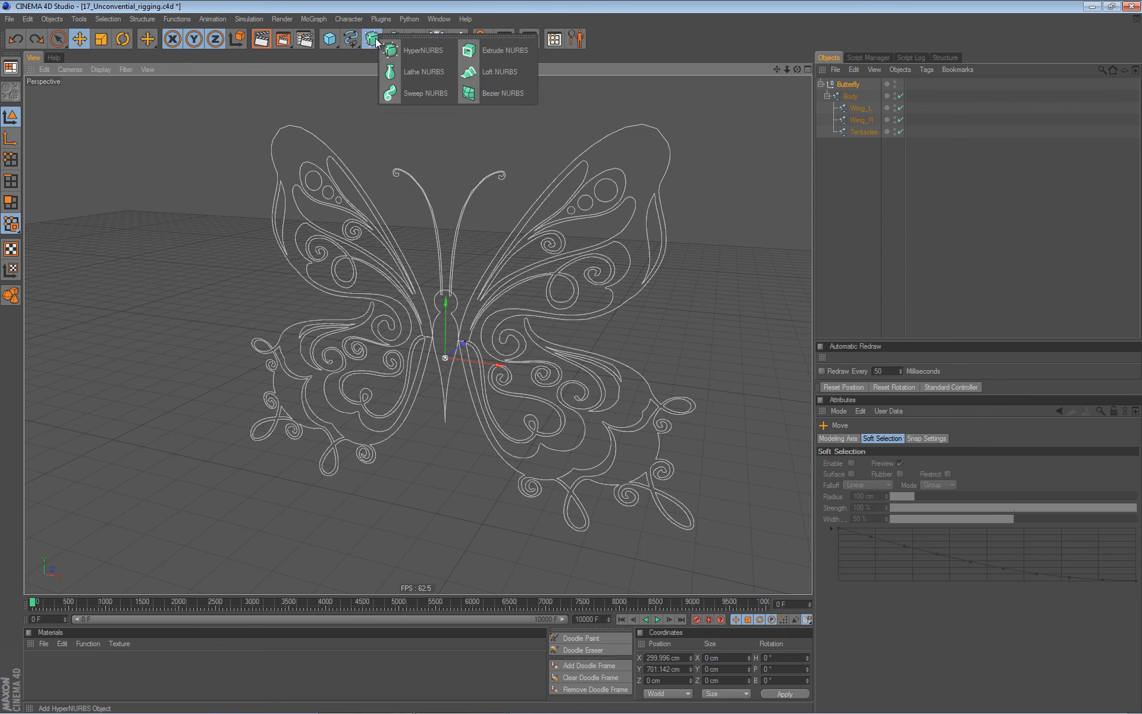
{"action": "left_click", "coordinate": [479, 52], "text": "alt"}
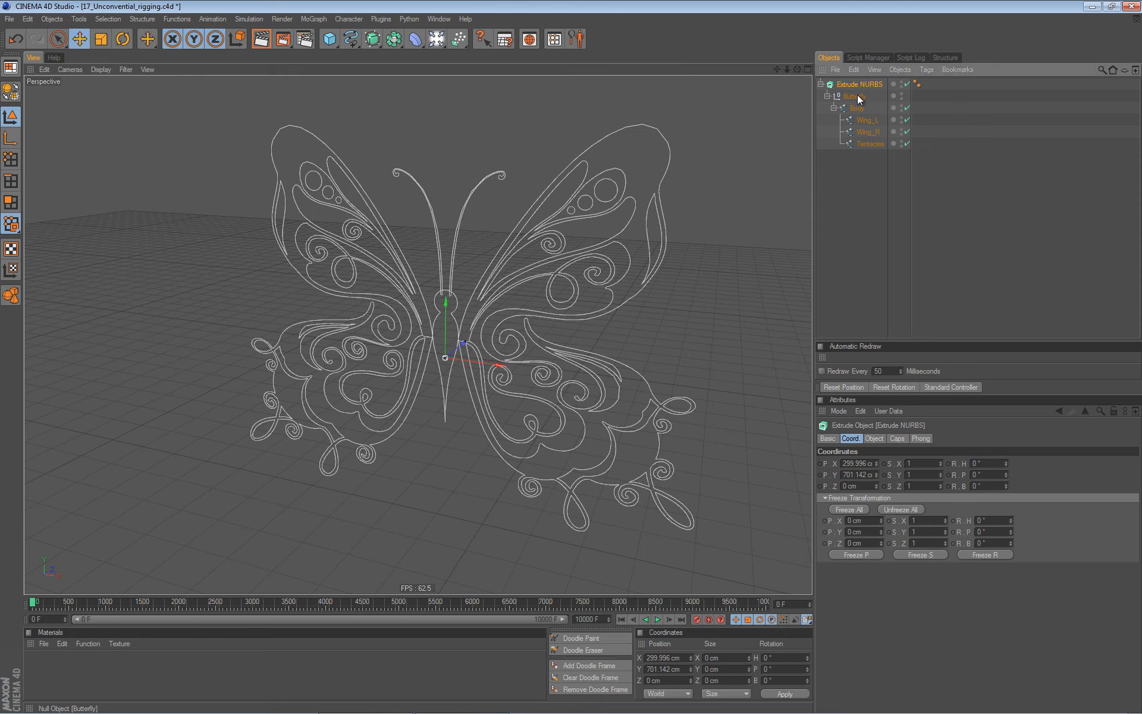
- Enable Hierarchical on the Extrude NURBS object and set its Z movement to 0 cm
{"action": "left_click", "coordinate": [874, 438]}
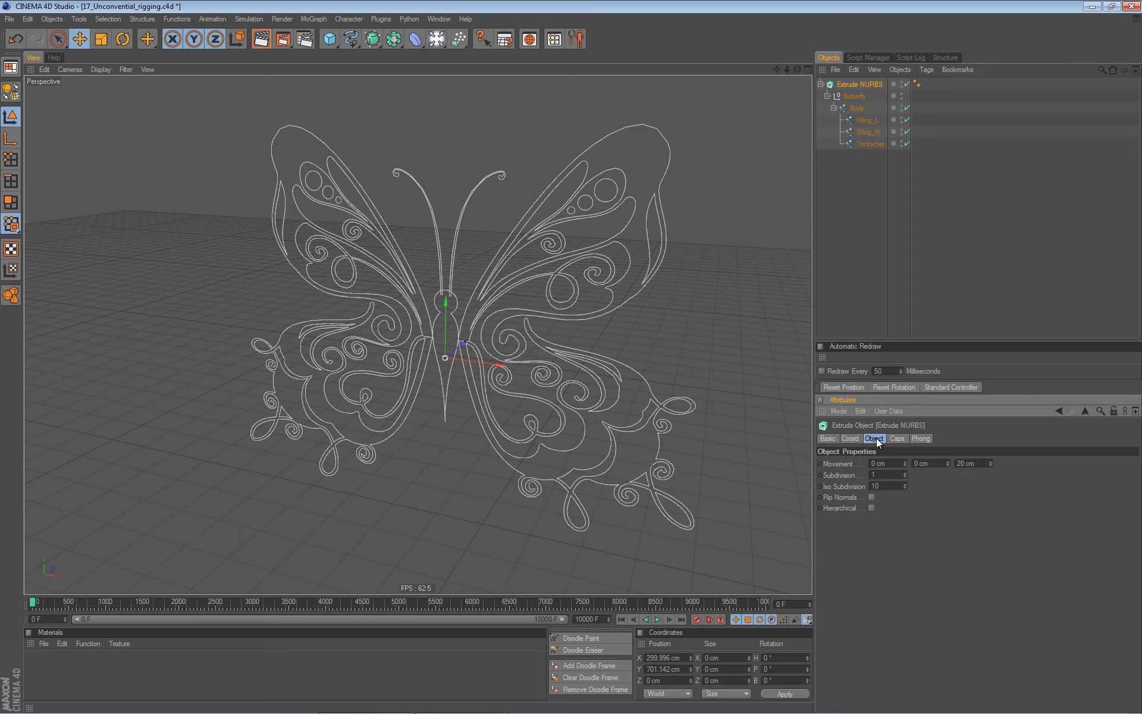
{"action": "left_click", "coordinate": [871, 507]}
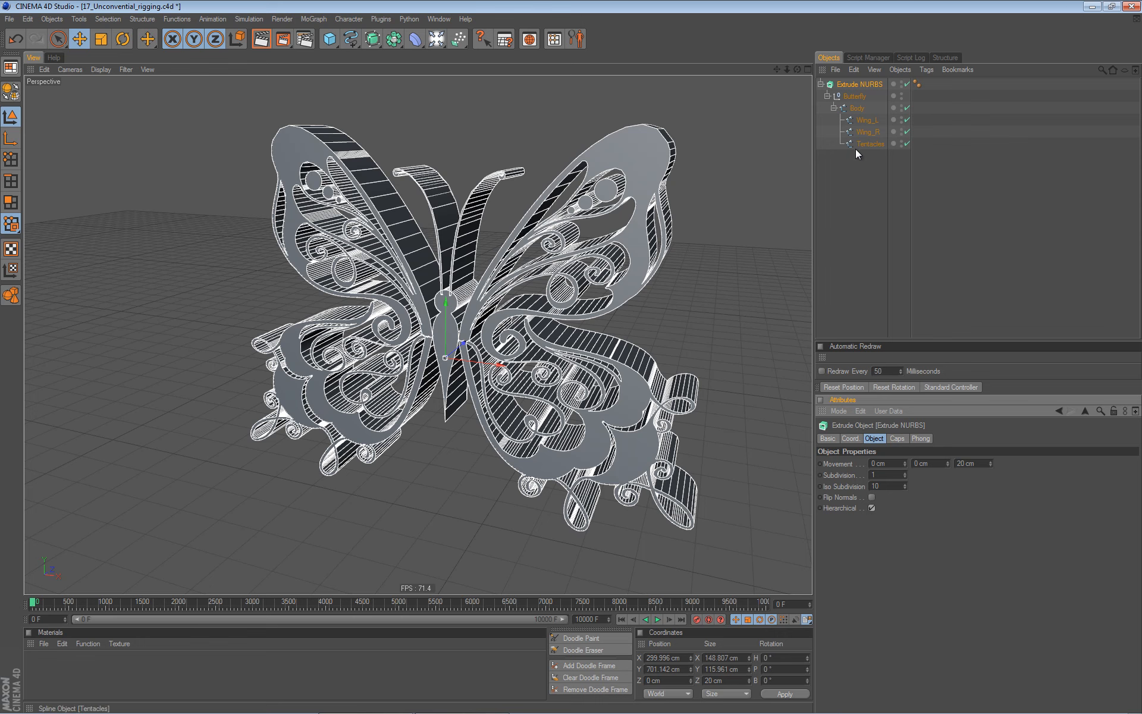
{"action": "right_click", "coordinate": [989, 463]}
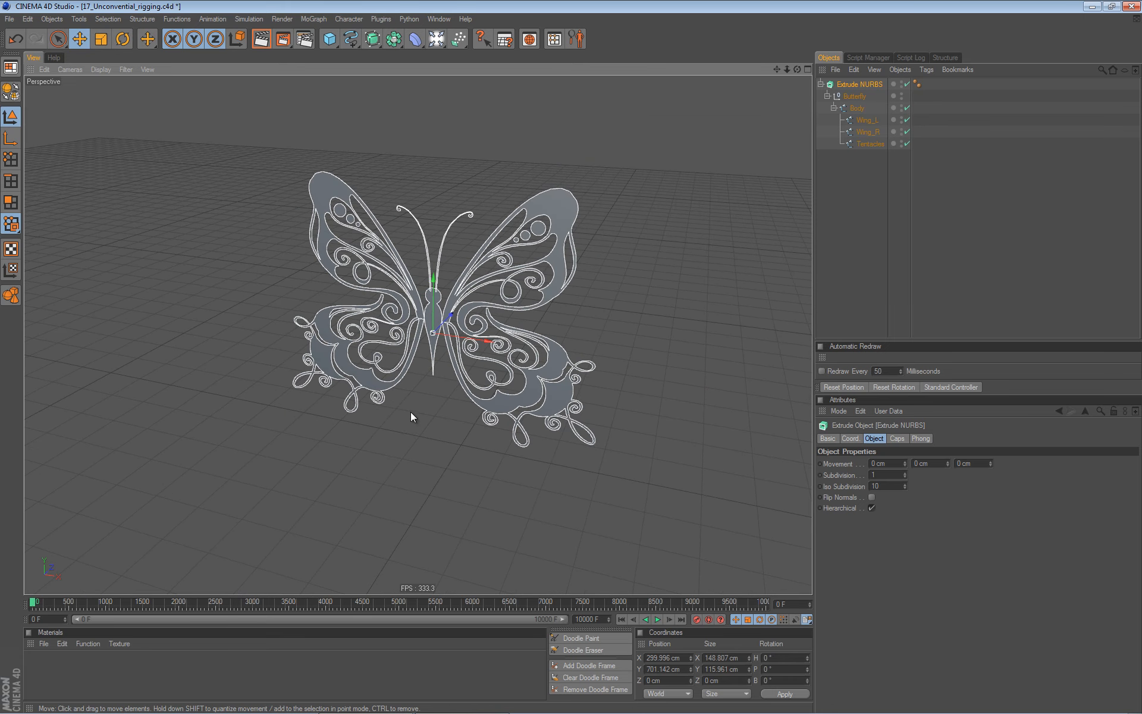
- Create a light blue material with a hue of about 188° and Specular disabled, and apply it to the Extrude NURBS object
{"action": "double_click", "coordinate": [41, 671]}
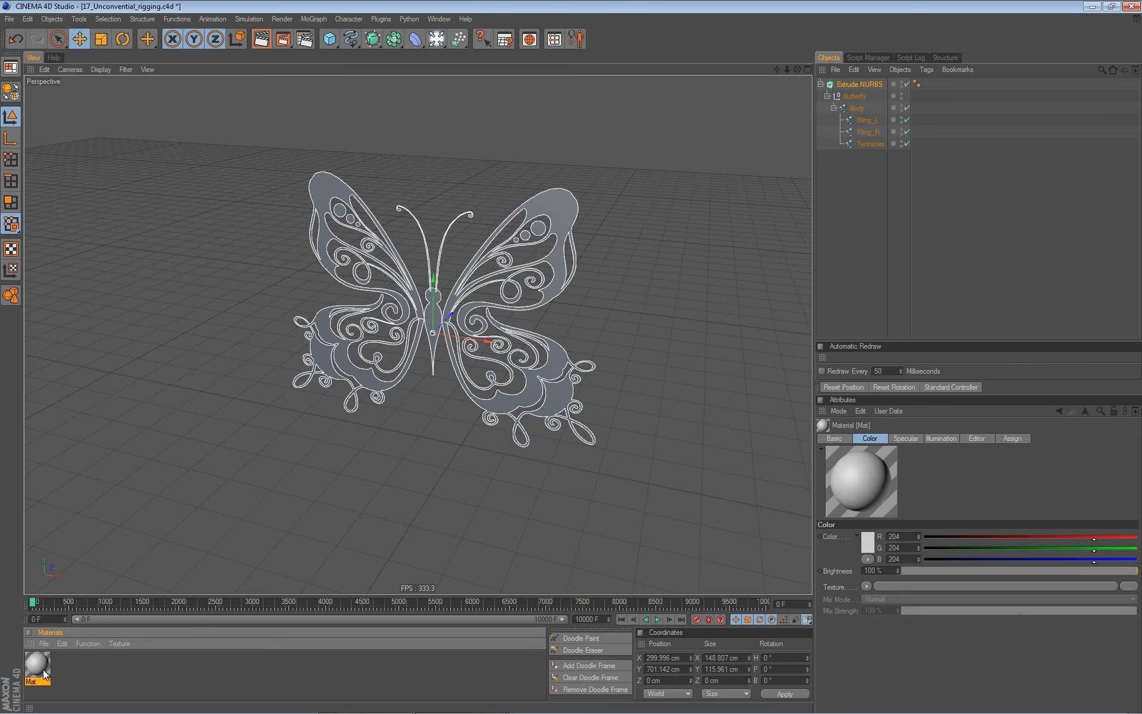
{"action": "double_click", "coordinate": [38, 666]}
{"action": "left_click", "coordinate": [231, 312]}
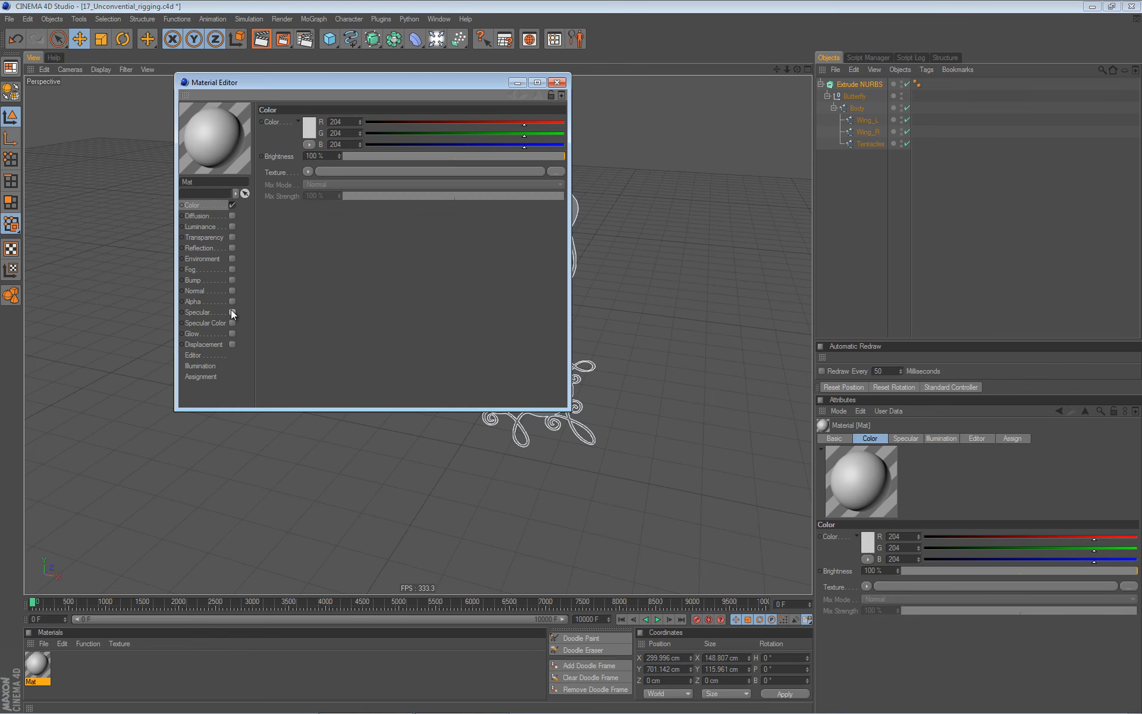
{"action": "left_click", "coordinate": [310, 126]}
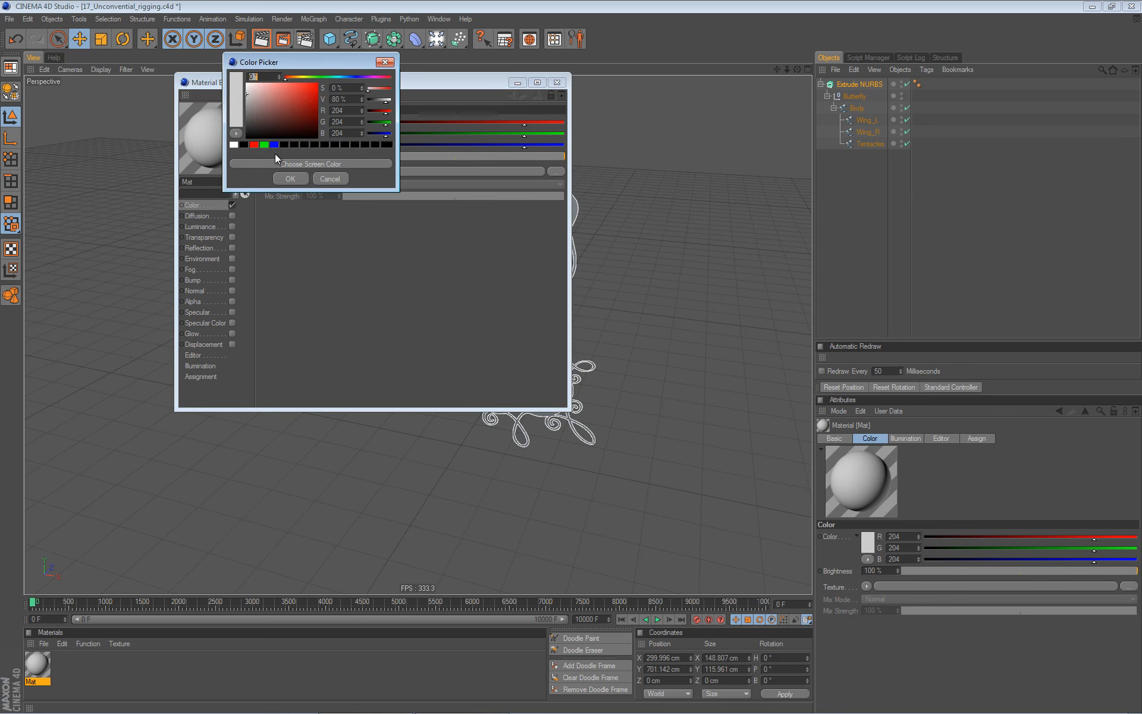
{"action": "left_click_drag", "start_coordinate": [328, 77], "coordinate": [341, 76]}
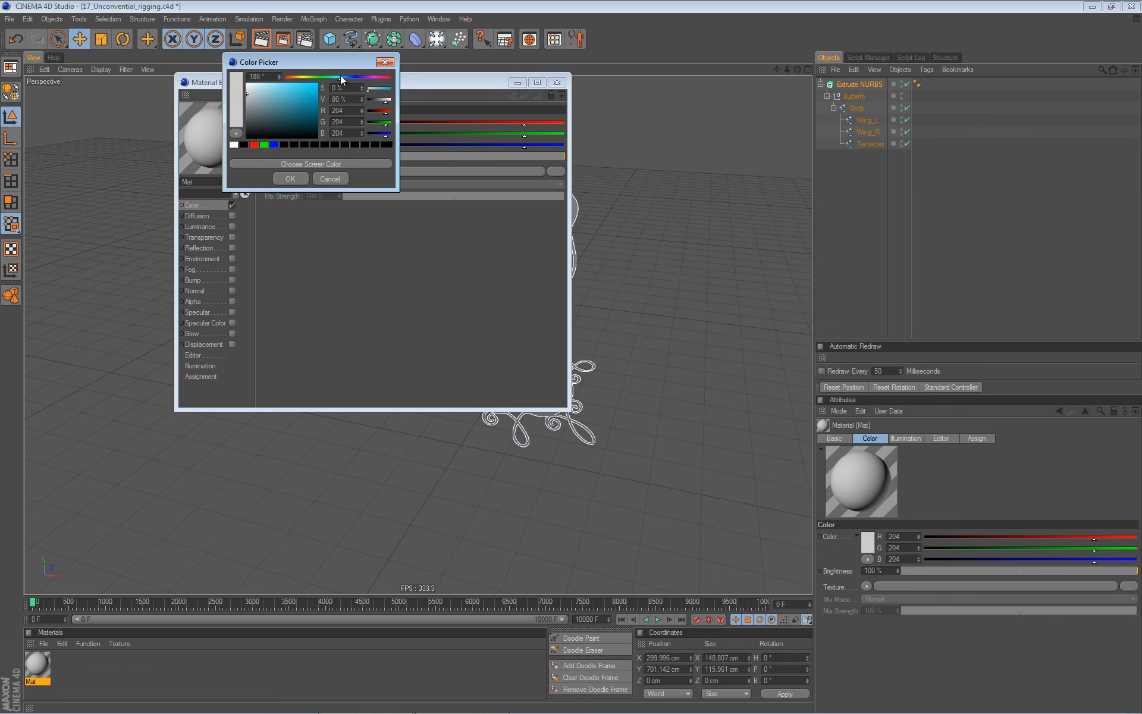
{"action": "left_click_drag", "start_coordinate": [264, 98], "coordinate": [275, 94]}
{"action": "left_click", "coordinate": [290, 178]}
{"action": "left_click_drag", "start_coordinate": [36, 663], "coordinate": [861, 82]}
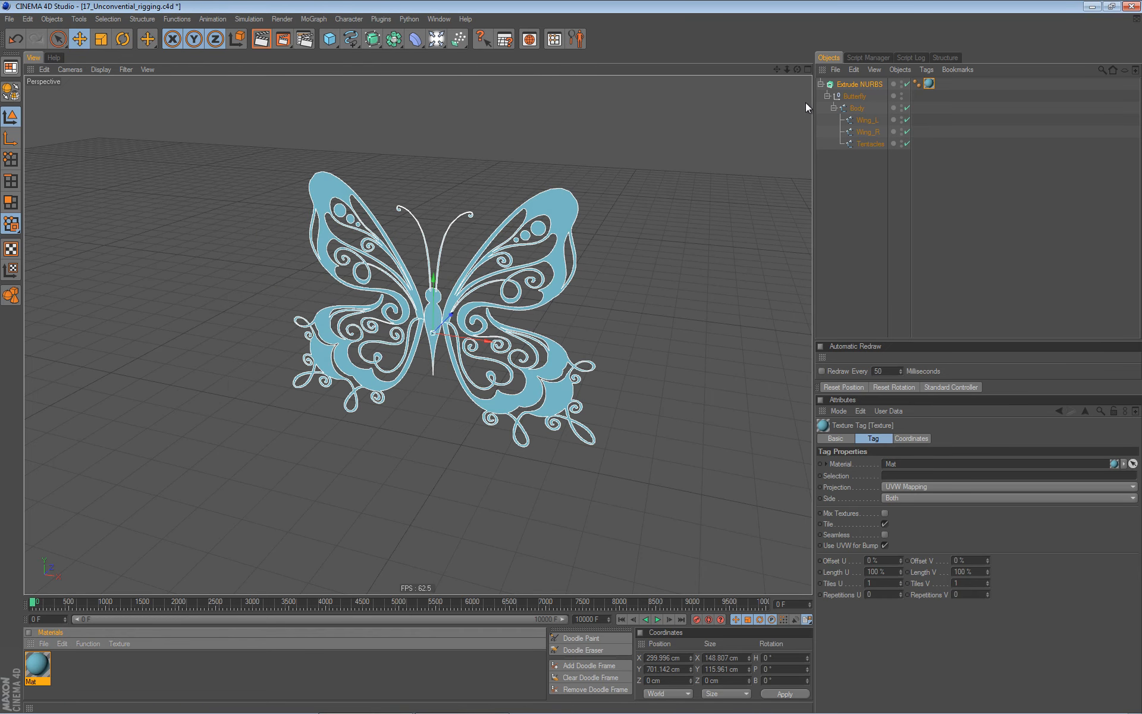
- Inspect the blue butterfly from several angles in perspective and frame all of it in the Front view
{"action": "right_click_drag", "start_coordinate": [541, 316], "coordinate": [620, 301], "text": "alt"}
{"action": "left_click_drag", "start_coordinate": [461, 421], "coordinate": [697, 219], "text": "alt"}
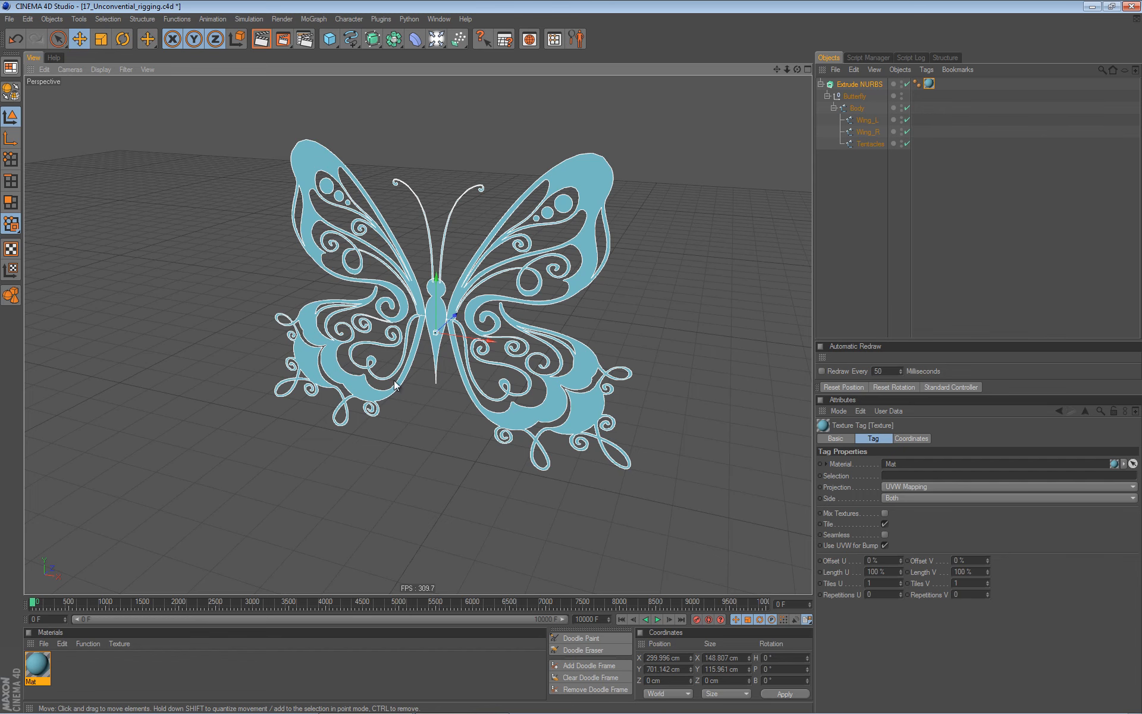
{"action": "left_click_drag", "start_coordinate": [389, 393], "coordinate": [397, 382], "text": "alt"}
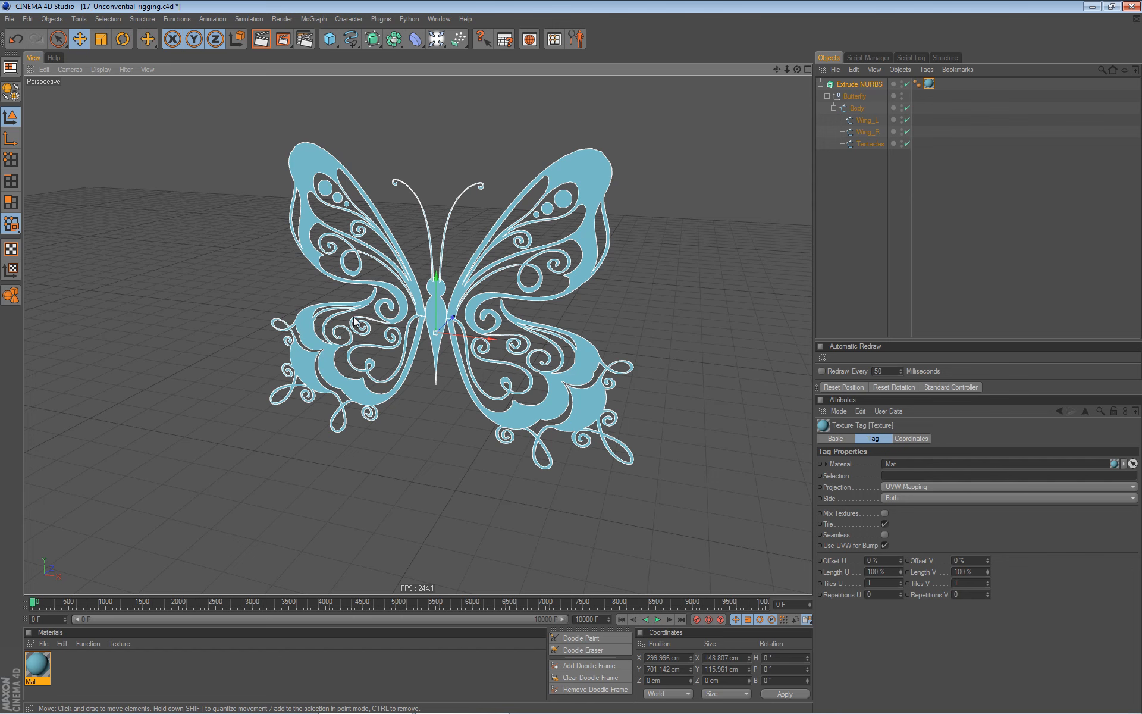
{"action": "left_click_drag", "start_coordinate": [374, 381], "coordinate": [376, 405], "text": "alt"}
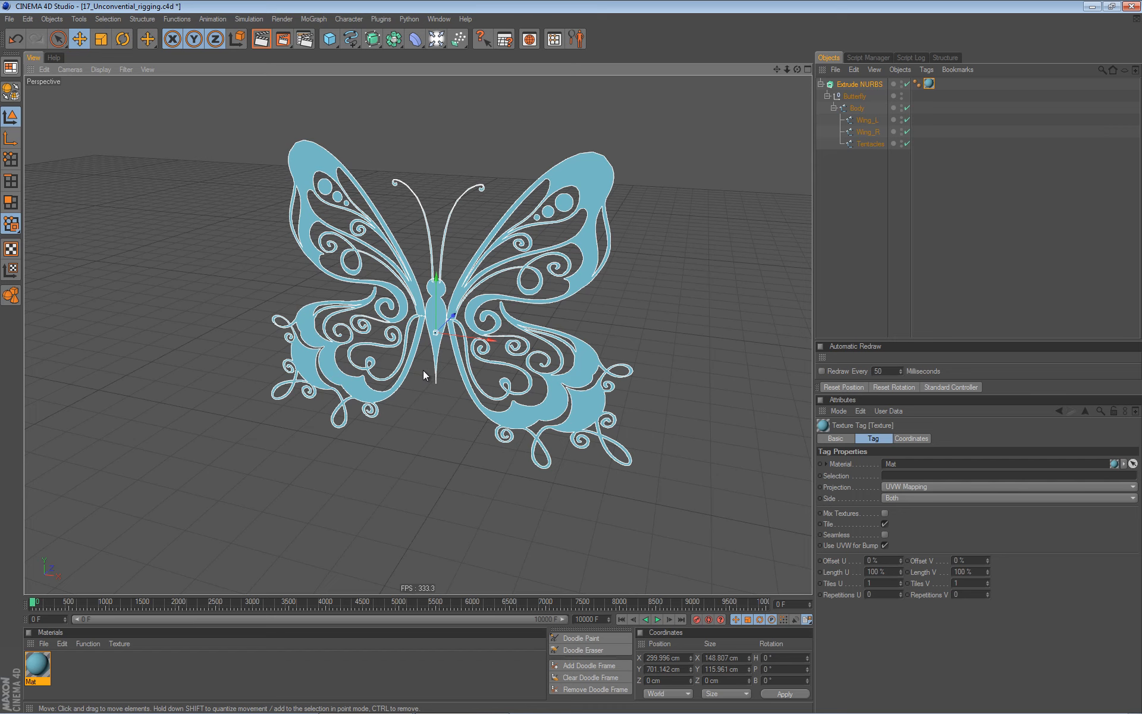
{"action": "left_click_drag", "start_coordinate": [385, 419], "coordinate": [429, 406], "text": "alt"}
{"action": "right_click_drag", "start_coordinate": [429, 406], "coordinate": [395, 462], "text": "alt"}
{"action": "middle_click", "coordinate": [395, 461]}
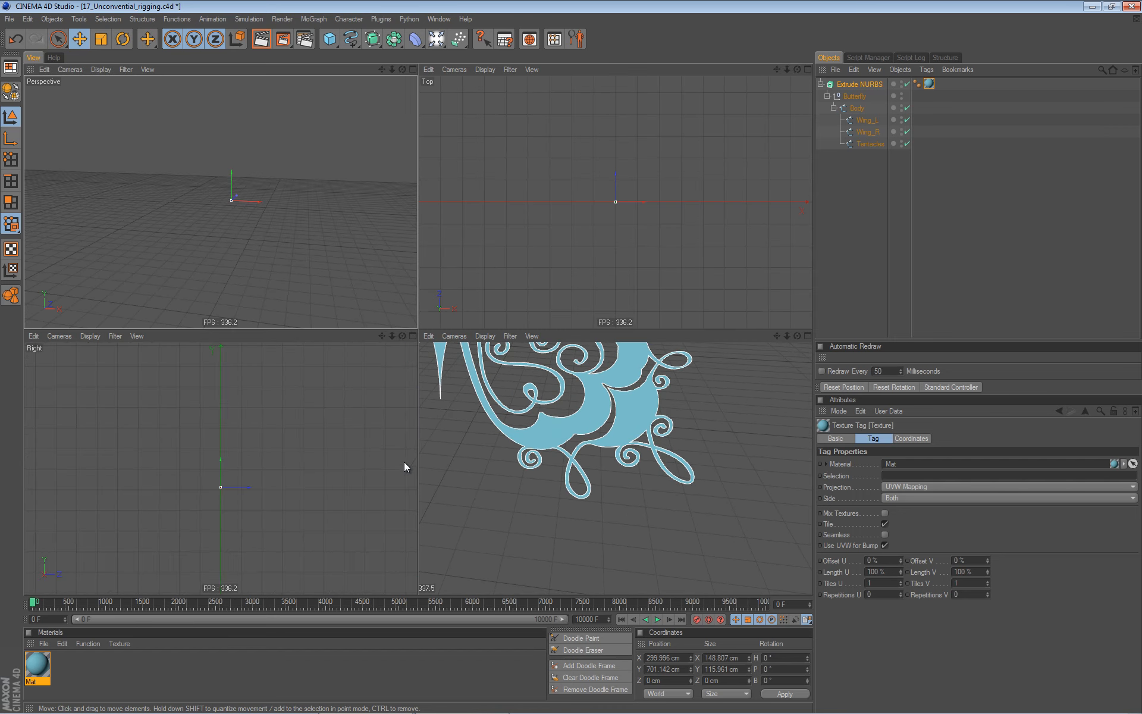
{"action": "middle_click", "coordinate": [571, 452]}
{"action": "right_click_drag", "start_coordinate": [571, 451], "coordinate": [57, 485], "text": "alt"}
{"action": "scroll", "coordinate": [426, 419], "scroll_direction": "down", "scroll_amount": 6}
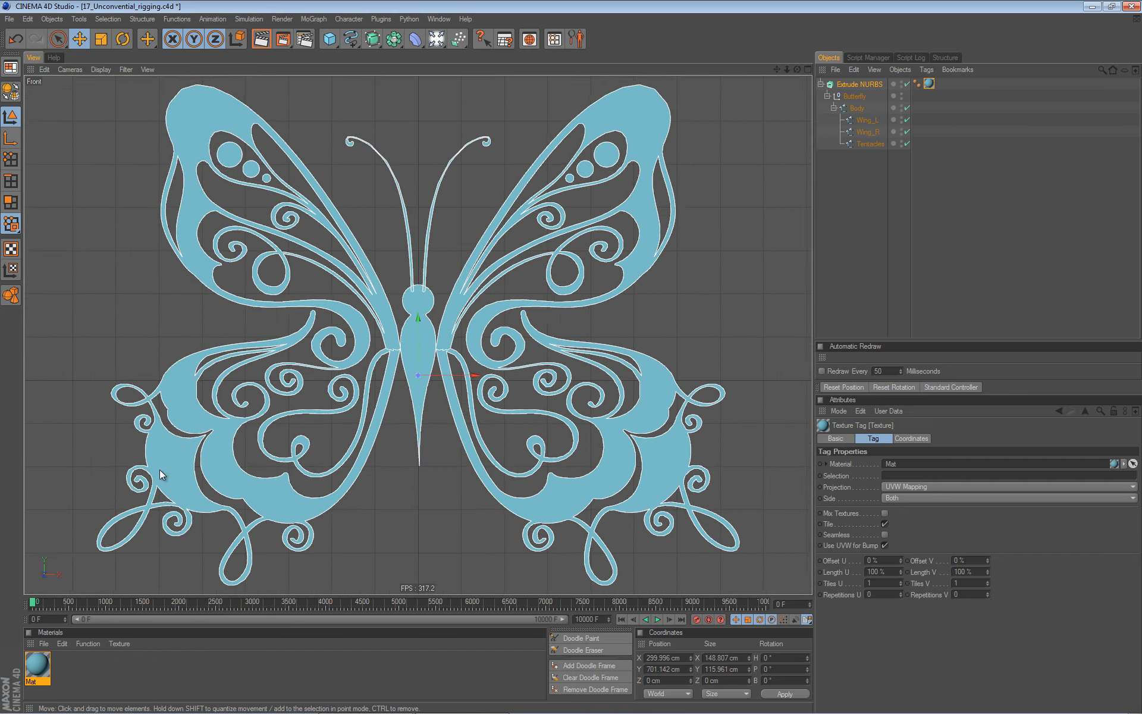
{"action": "scroll", "coordinate": [411, 429], "scroll_direction": "down", "scroll_amount": 1}
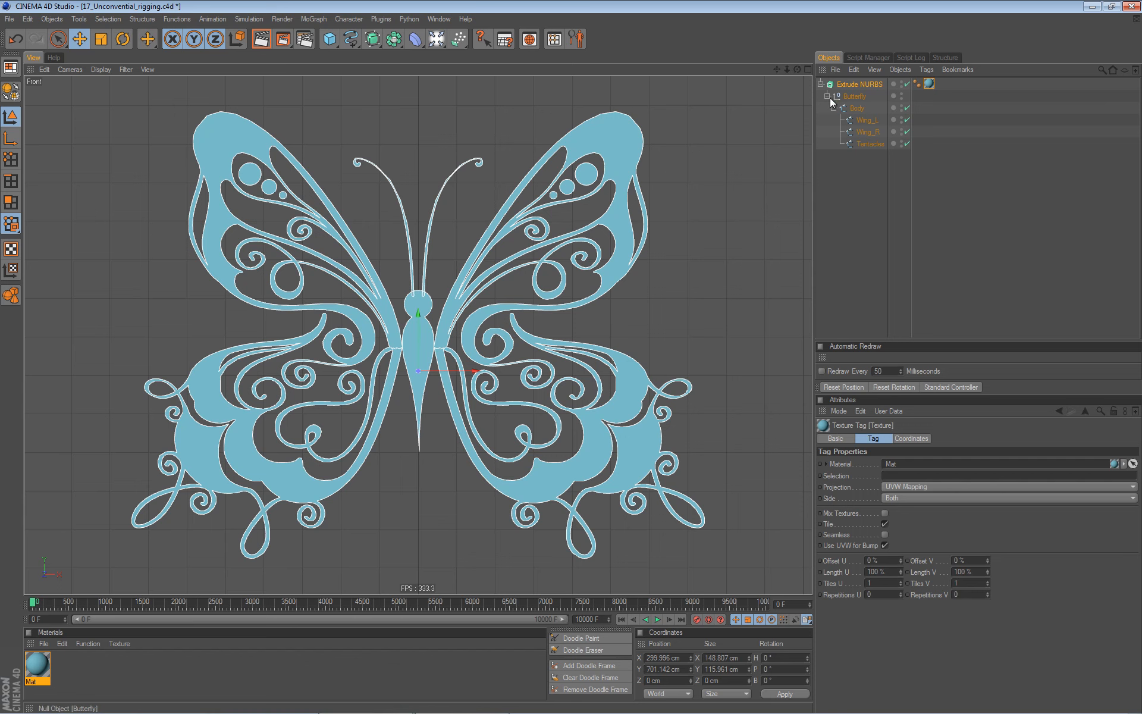
- Compare the axis positions of Wing_R and Wing_L, ending with Wing_R selected and the last change undone
{"action": "left_click", "coordinate": [868, 131]}
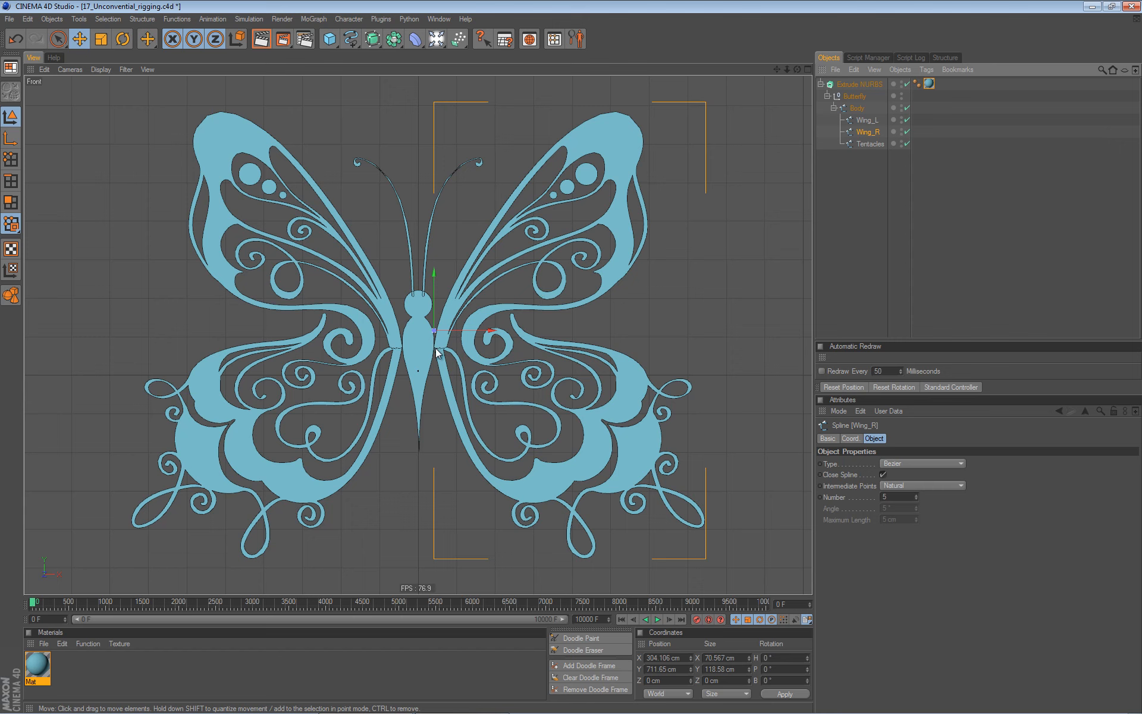
{"action": "left_click", "coordinate": [864, 121]}
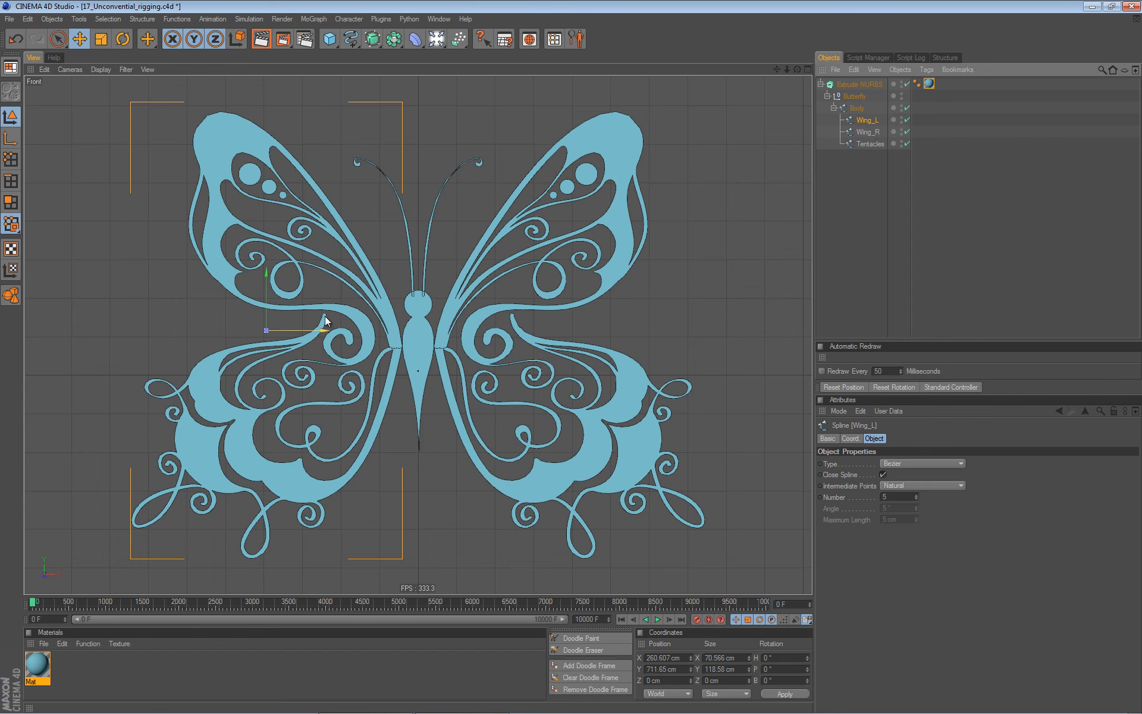
{"action": "left_click", "coordinate": [868, 132]}
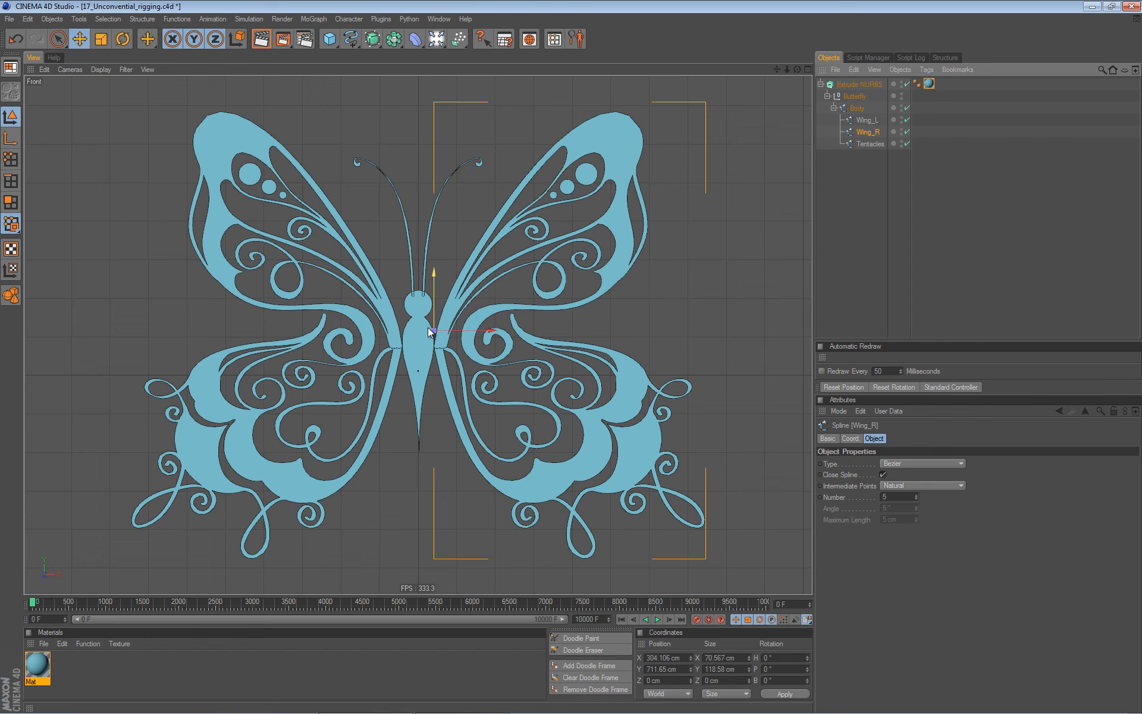
{"action": "key", "text": "ctrl+z"}
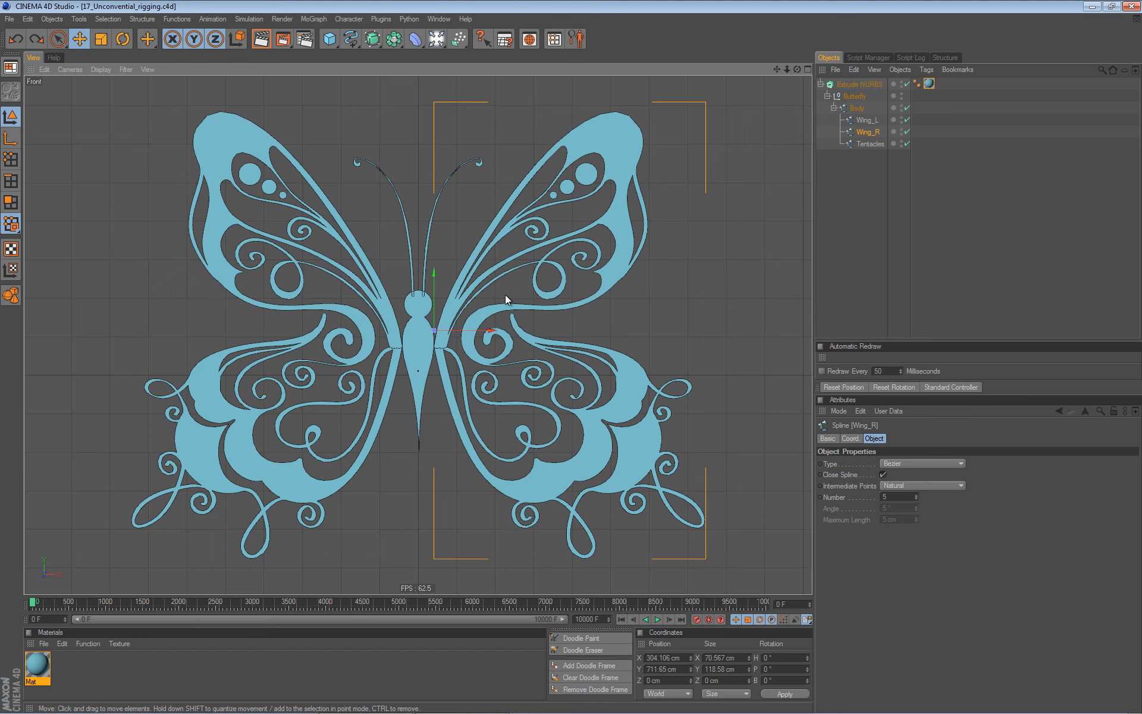
- Open the snapping options beside the butterfly and enable 3D Snapping
{"action": "key", "text": "p"}
{"action": "left_click", "coordinate": [614, 285]}
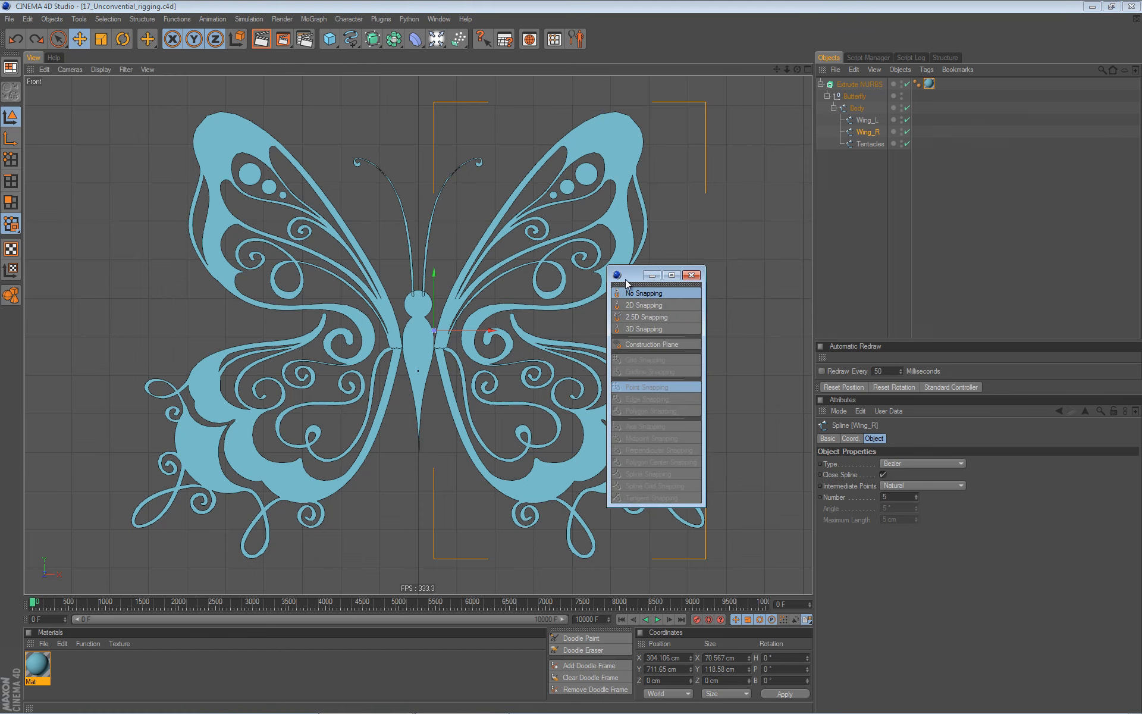
{"action": "left_click_drag", "start_coordinate": [635, 273], "coordinate": [699, 232]}
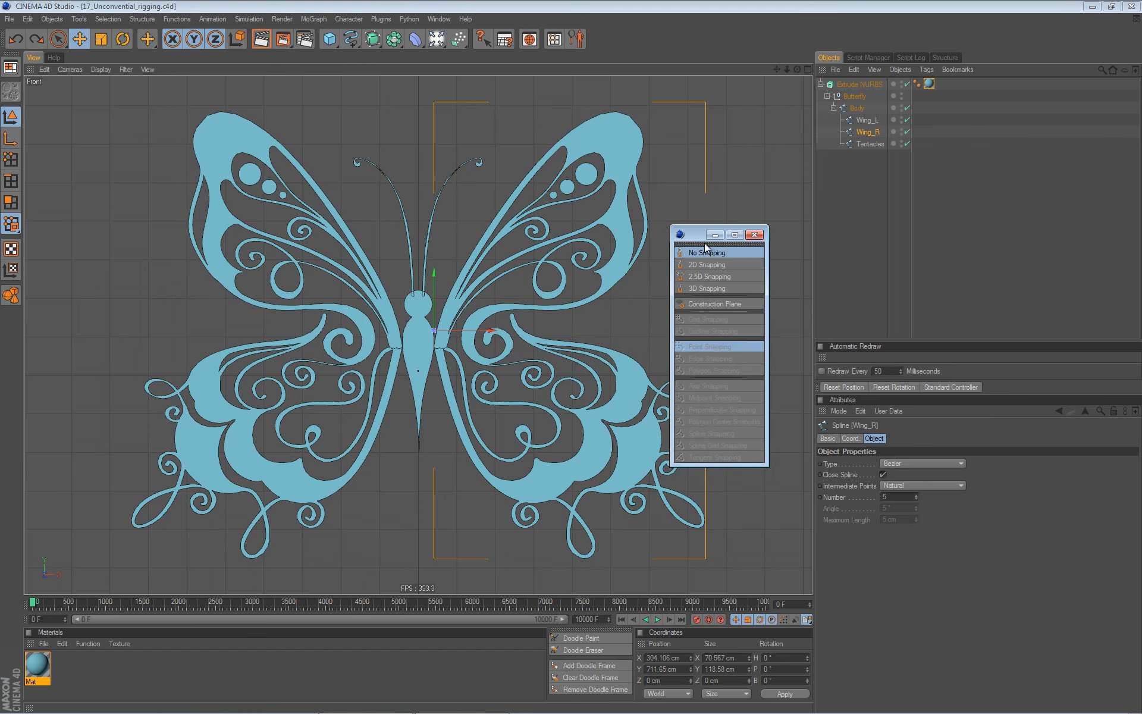
{"action": "left_click", "coordinate": [708, 288]}
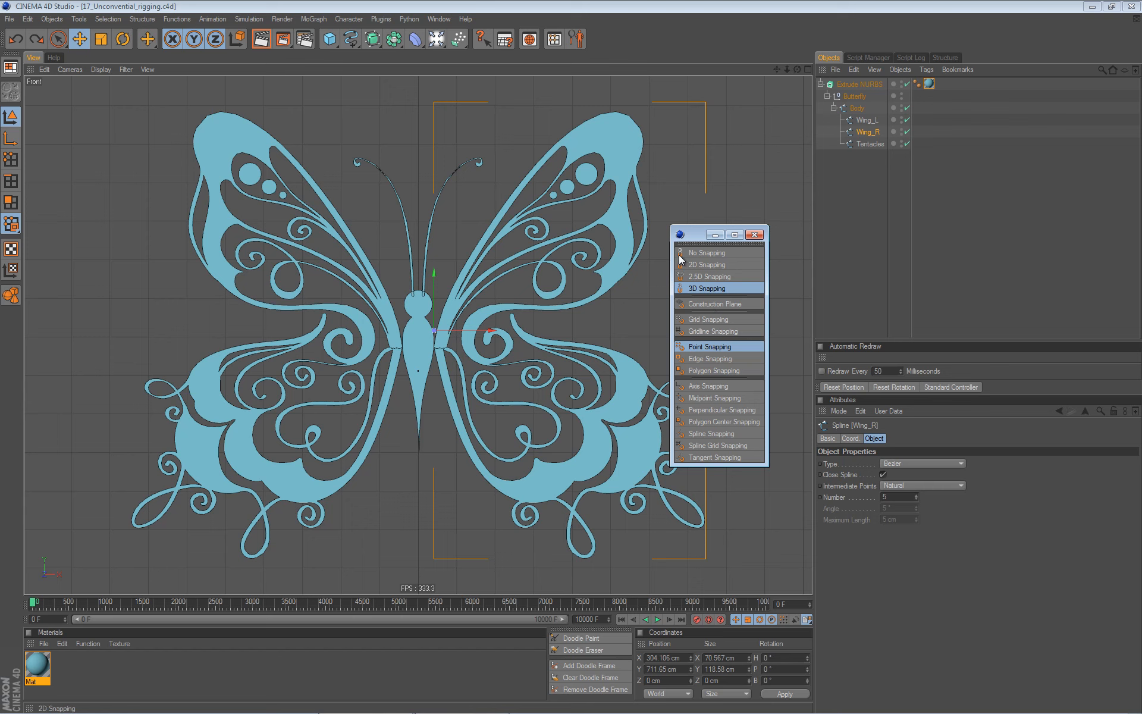
- In object axis mode, move Wing_R's axis onto the spline point where the wing meets the body
{"action": "left_click", "coordinate": [11, 138]}
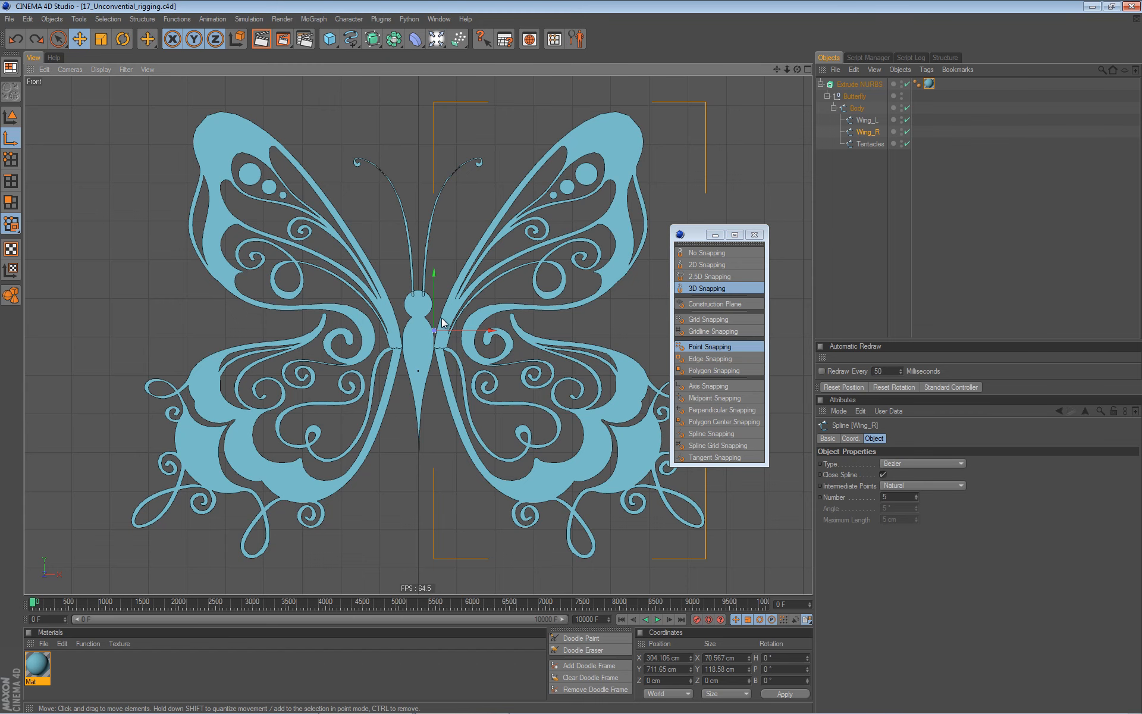
{"action": "scroll", "coordinate": [515, 280], "scroll_direction": "up", "scroll_amount": 5}
{"action": "left_click_drag", "start_coordinate": [469, 292], "coordinate": [461, 313]}
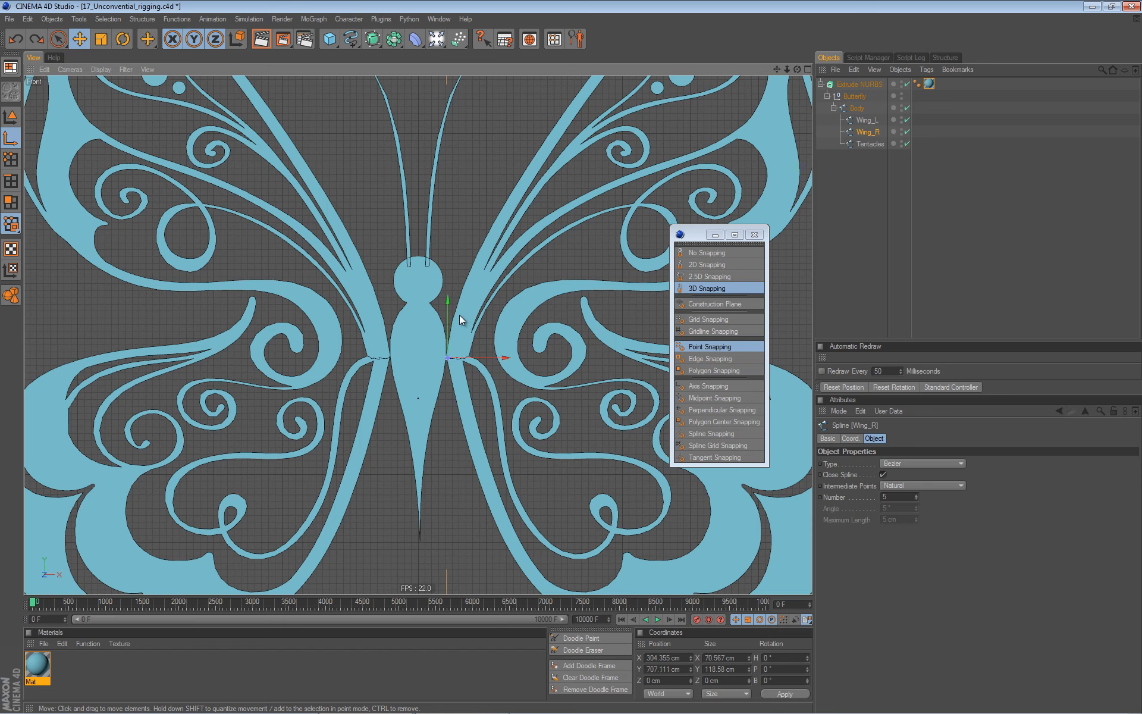
- Snap Wing_L's axis onto the spline point where it meets the body, then return to model mode with snapping turned off
{"action": "left_click", "coordinate": [866, 120]}
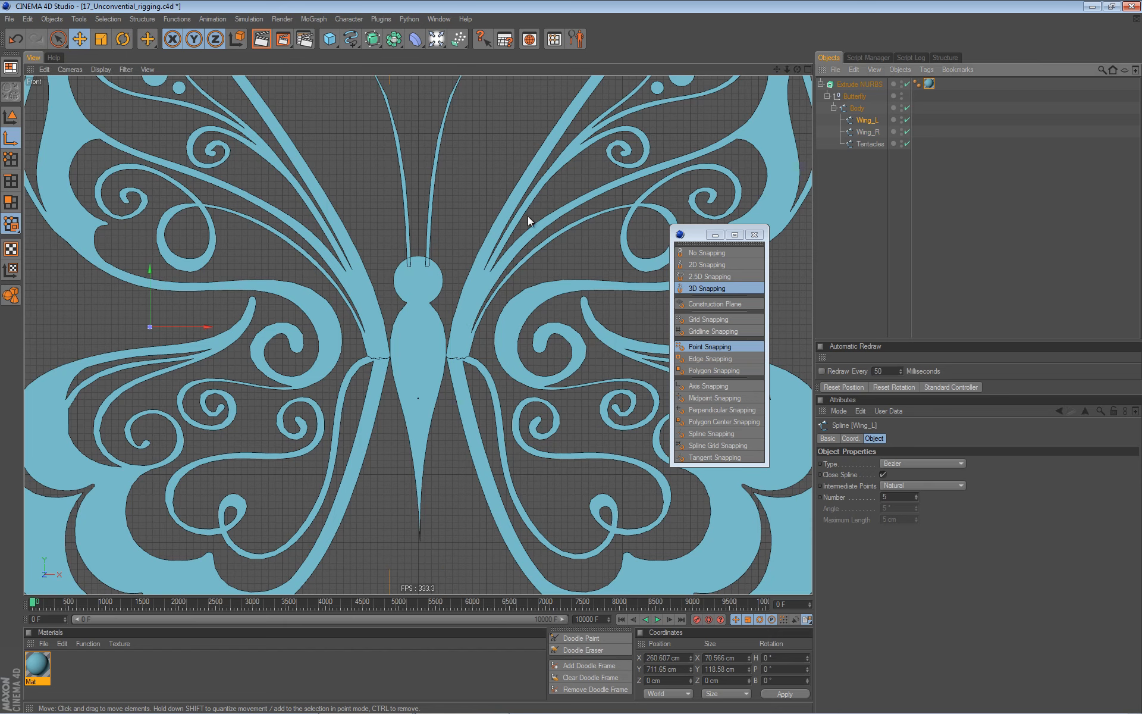
{"action": "left_click_drag", "start_coordinate": [202, 300], "coordinate": [351, 316]}
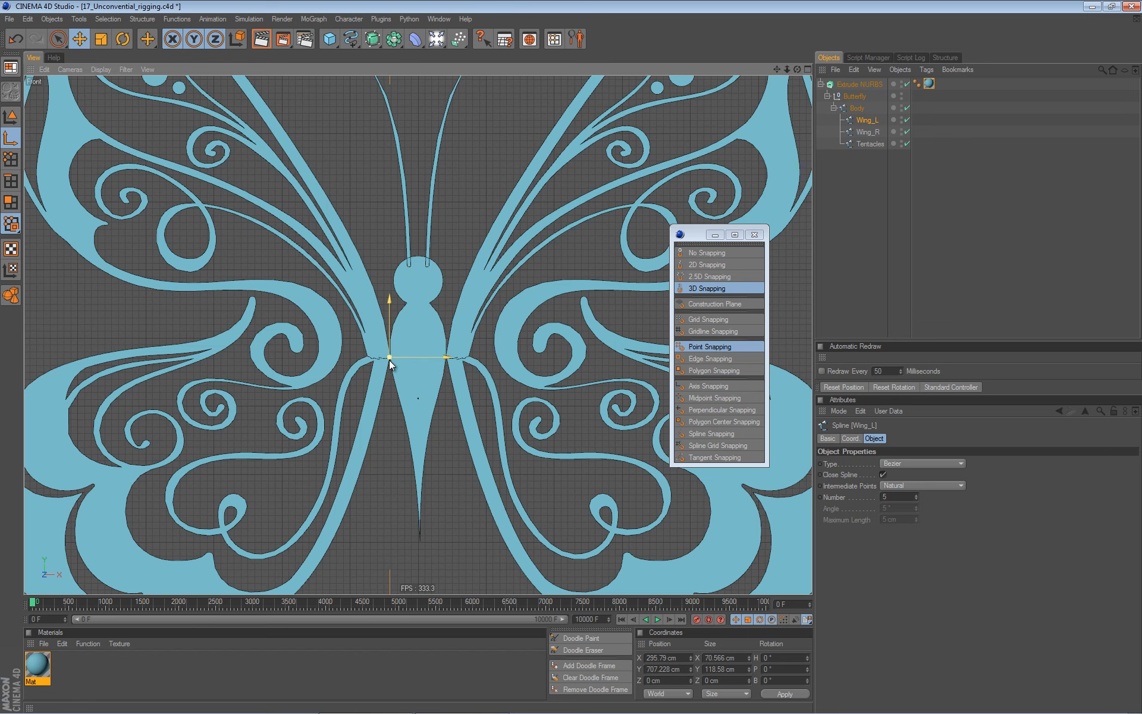
{"action": "left_click", "coordinate": [20, 119]}
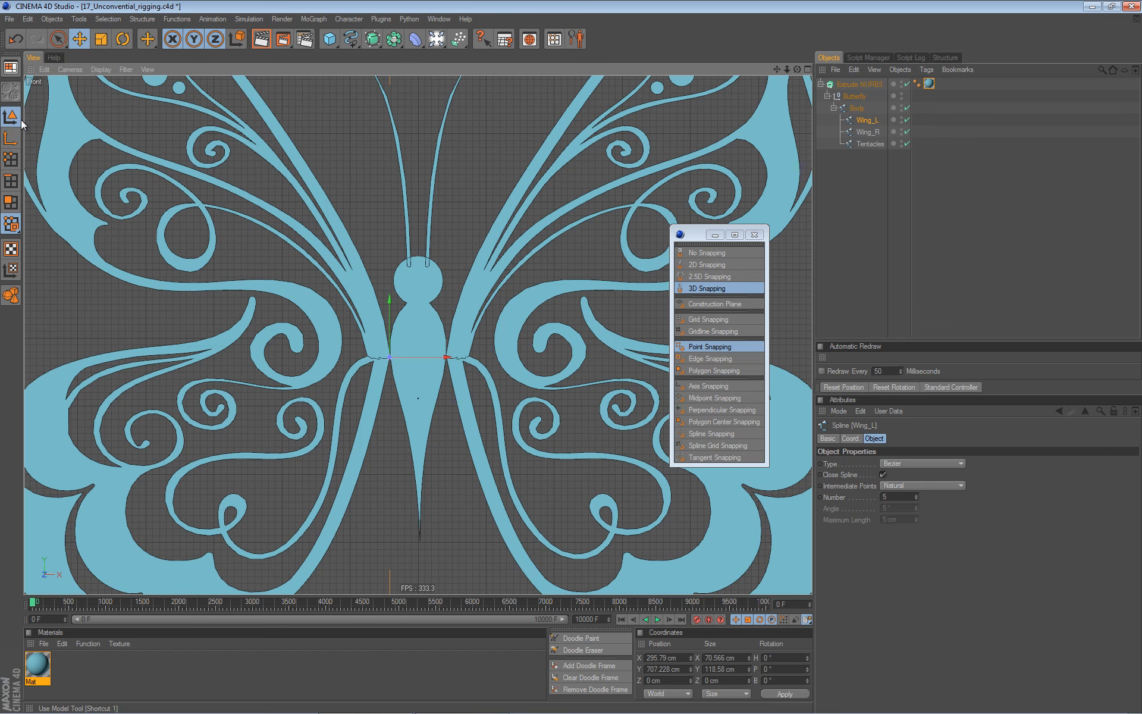
{"action": "left_click", "coordinate": [707, 252]}
{"action": "left_click", "coordinate": [754, 234]}
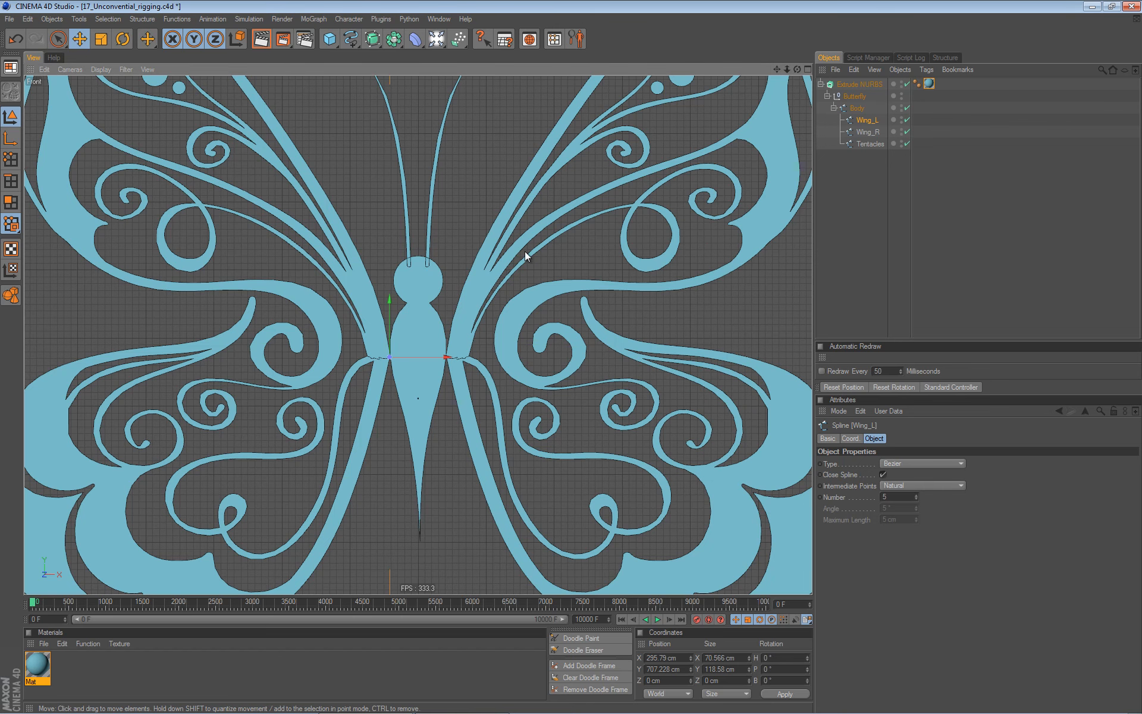
- Test-rotate Wing_L around its vertical axis in the Perspective view and undo the rotation
{"action": "middle_click", "coordinate": [483, 248]}
{"action": "middle_click", "coordinate": [305, 226]}
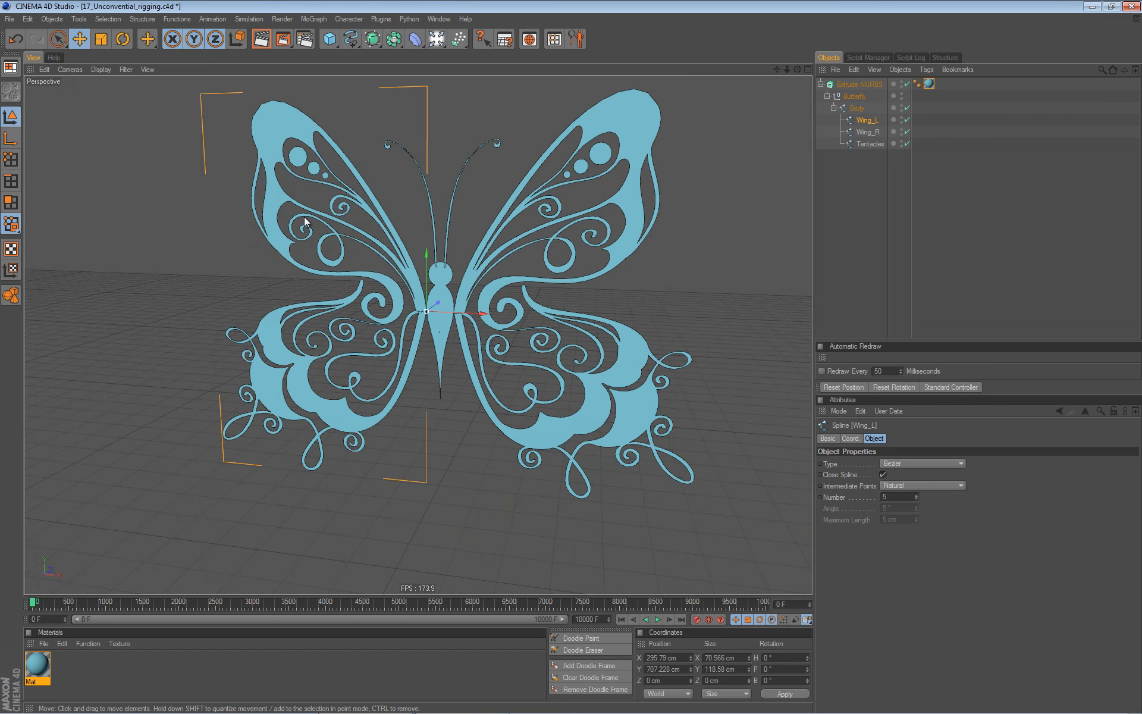
{"action": "left_click_drag", "start_coordinate": [284, 288], "coordinate": [265, 389], "text": "alt"}
{"action": "key", "text": "r"}
{"action": "left_click_drag", "start_coordinate": [445, 331], "coordinate": [421, 326]}
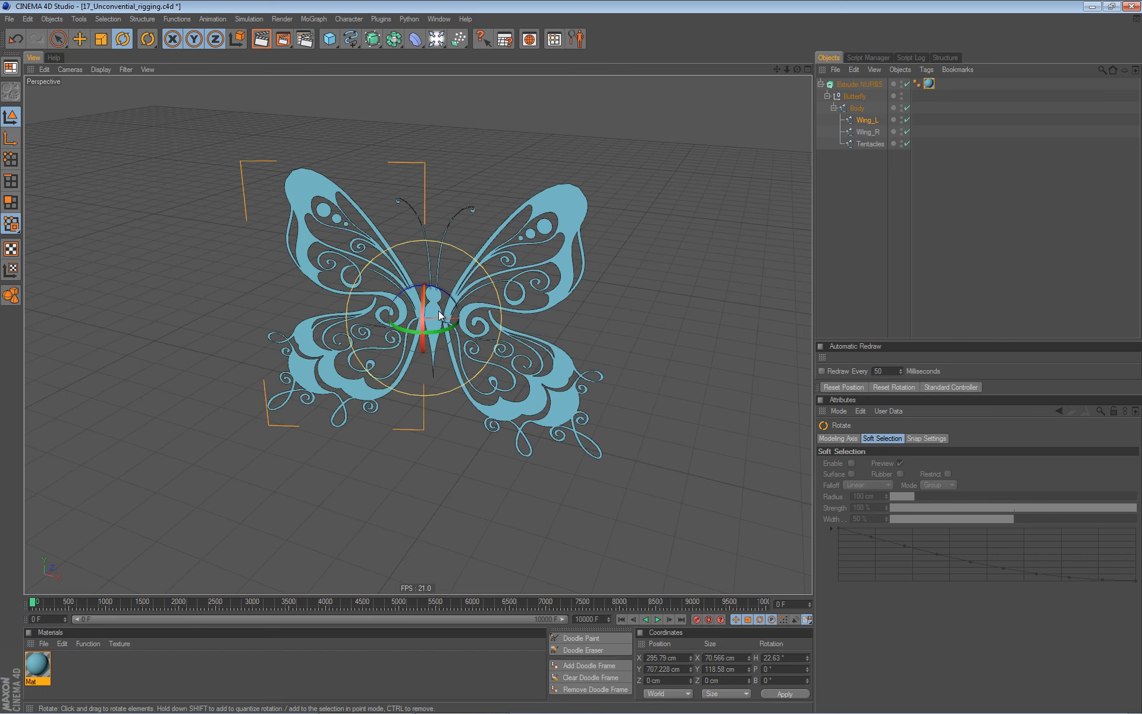
{"action": "key", "text": "ctrl+z"}
- Save the scene and switch back to the Move tool with the whole butterfly in view
{"action": "key", "text": "ctrl+s"}
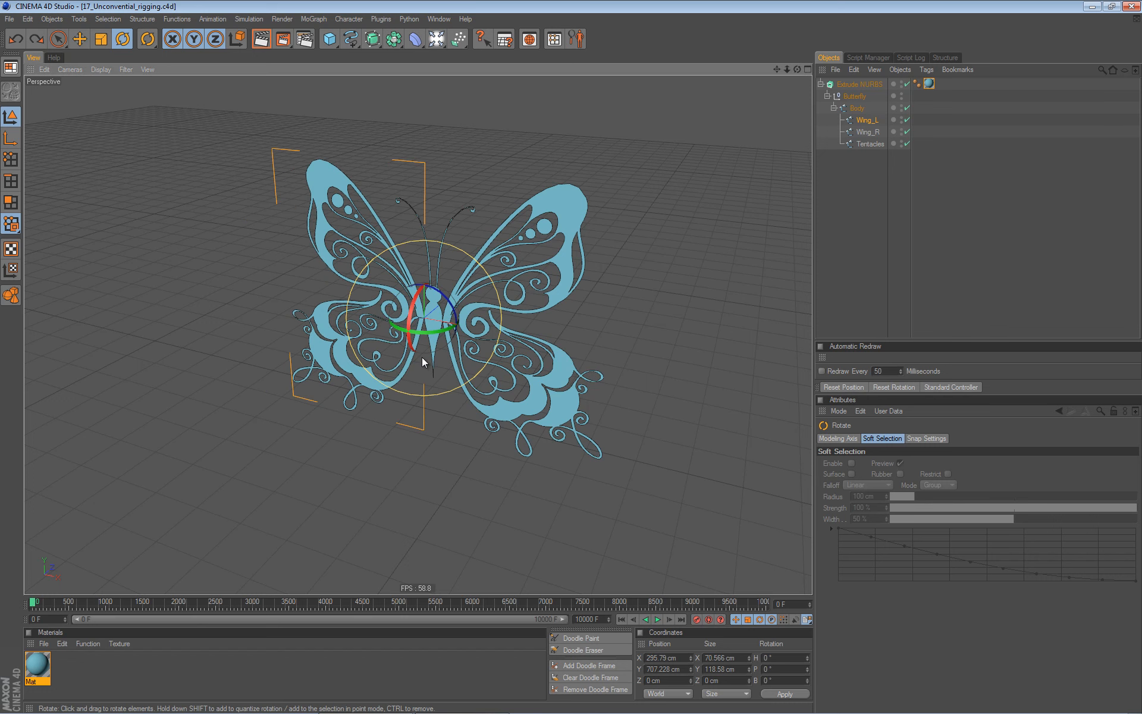
{"action": "scroll", "coordinate": [412, 366], "scroll_direction": "up", "scroll_amount": 3}
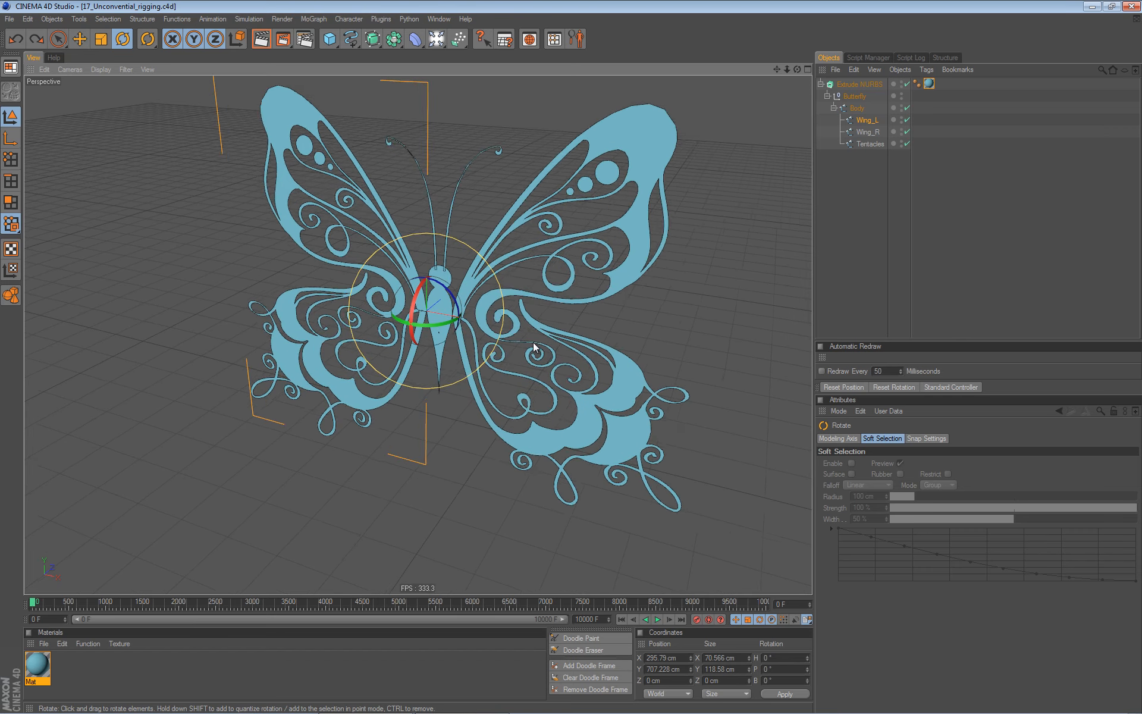
{"action": "left_click_drag", "start_coordinate": [454, 345], "coordinate": [411, 394], "text": "alt"}
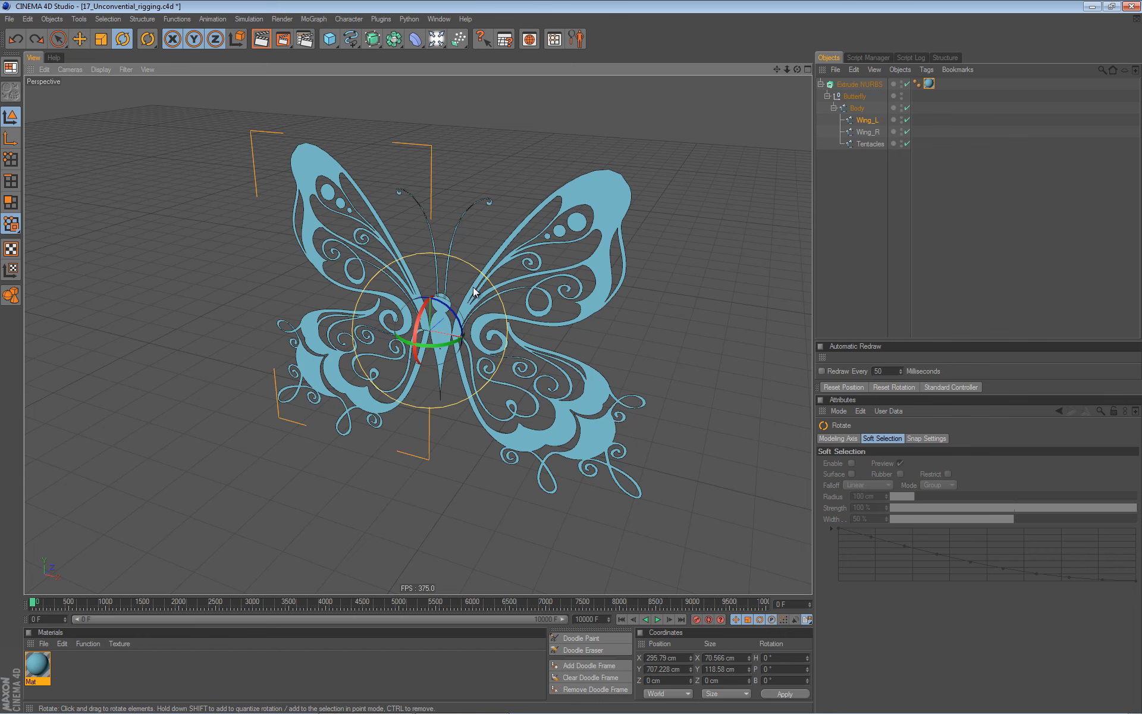
{"action": "key", "text": "e"}
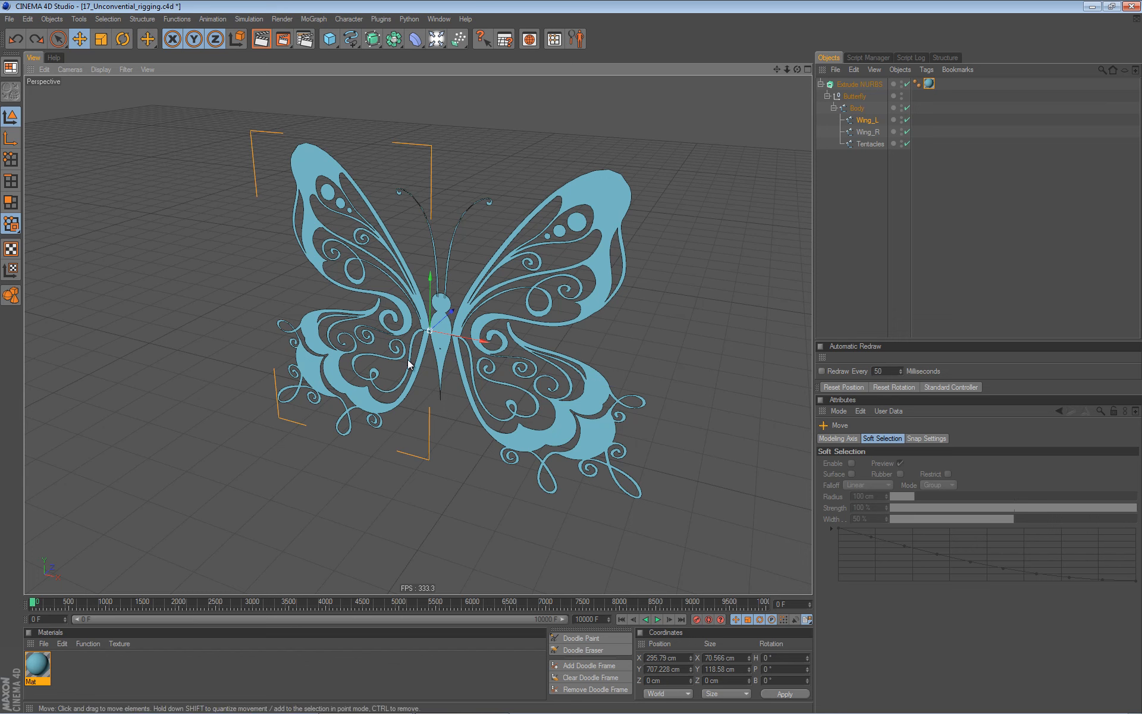
- Add a Vibrate tag to Wing_L and enable rotation in its properties
{"action": "left_click", "coordinate": [866, 121]}
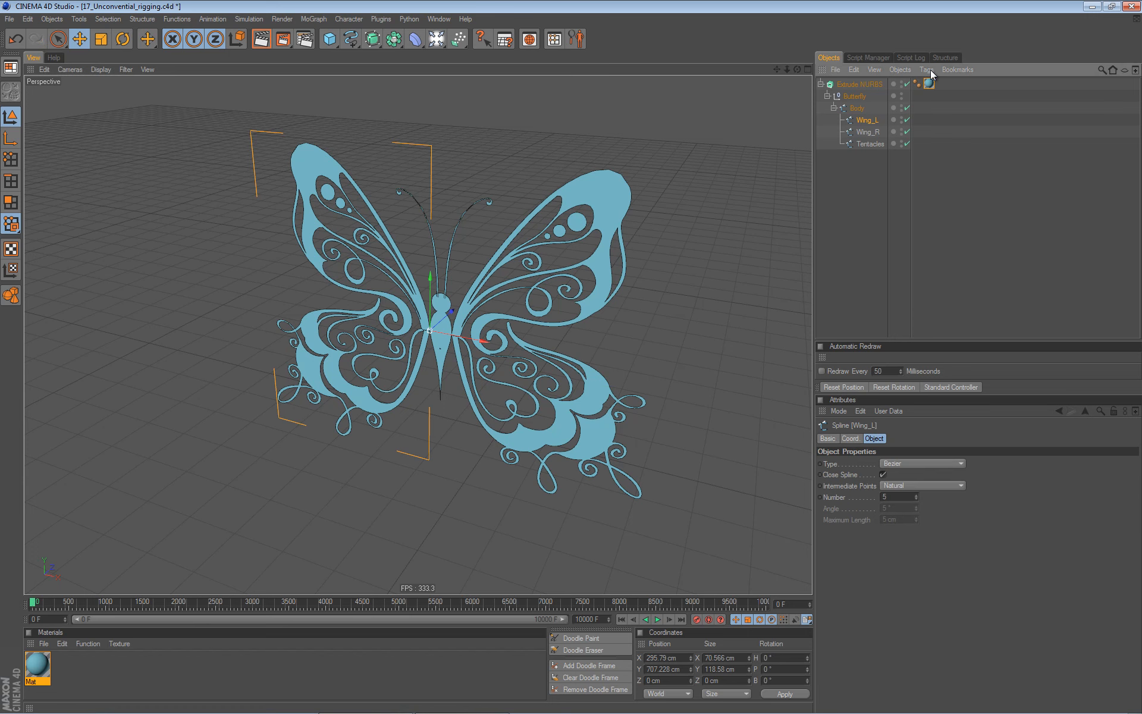
{"action": "left_click", "coordinate": [926, 70]}
{"action": "mouse_move", "coordinate": [939, 87]}
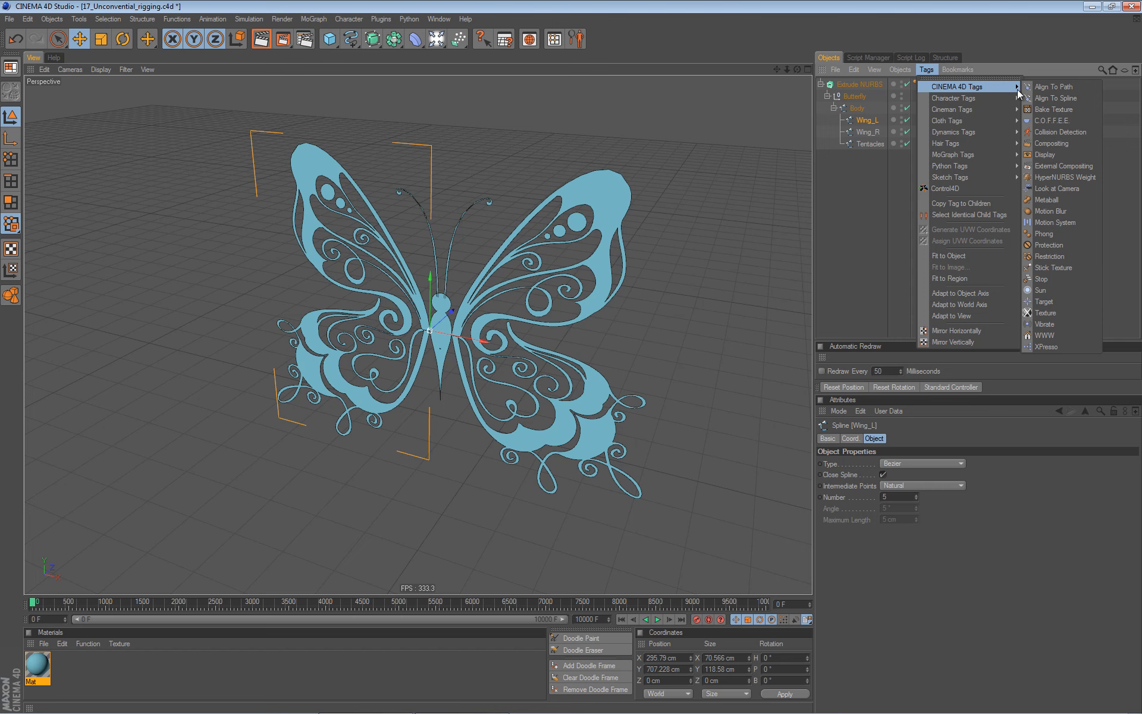
{"action": "left_click", "coordinate": [1045, 324]}
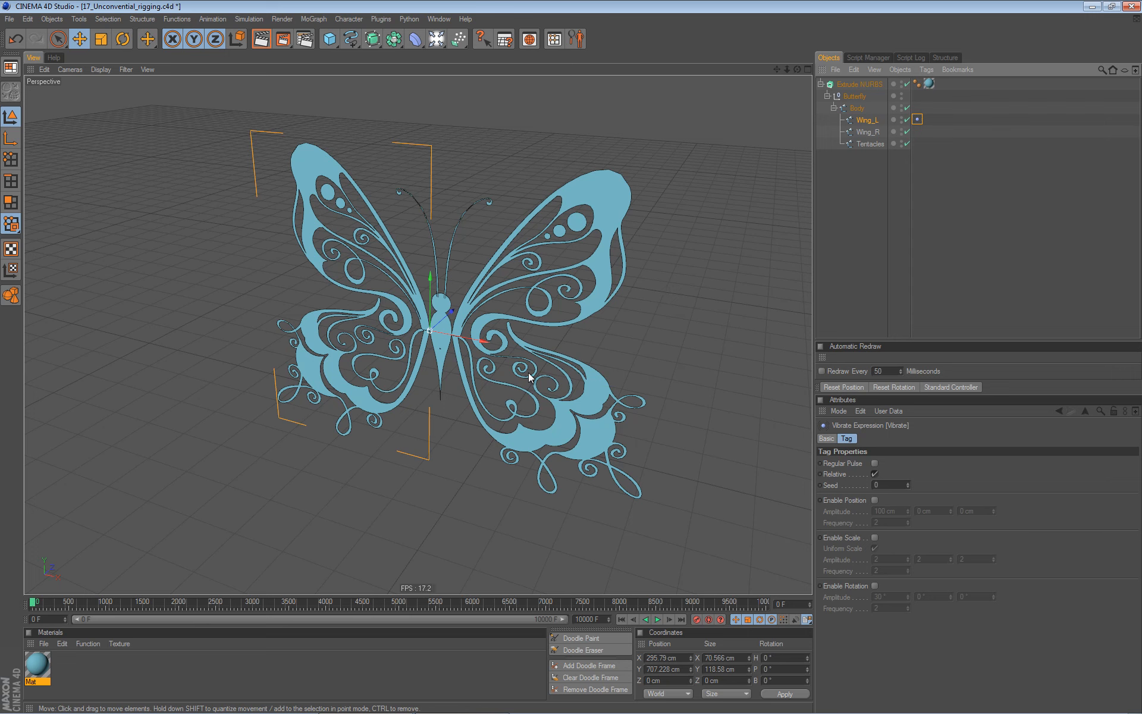
{"action": "left_click", "coordinate": [875, 586]}
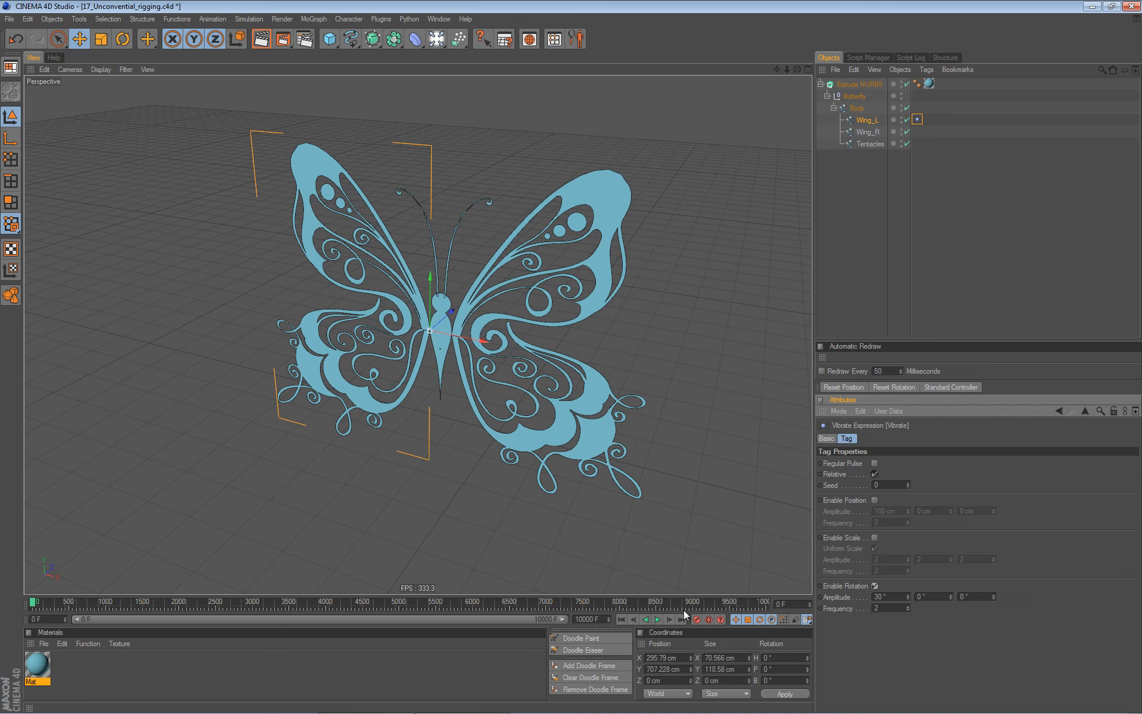
- During playback, enable Regular Pulse on the Vibrate tag and set its rotation frequency to 1.5
{"action": "left_click", "coordinate": [657, 620]}
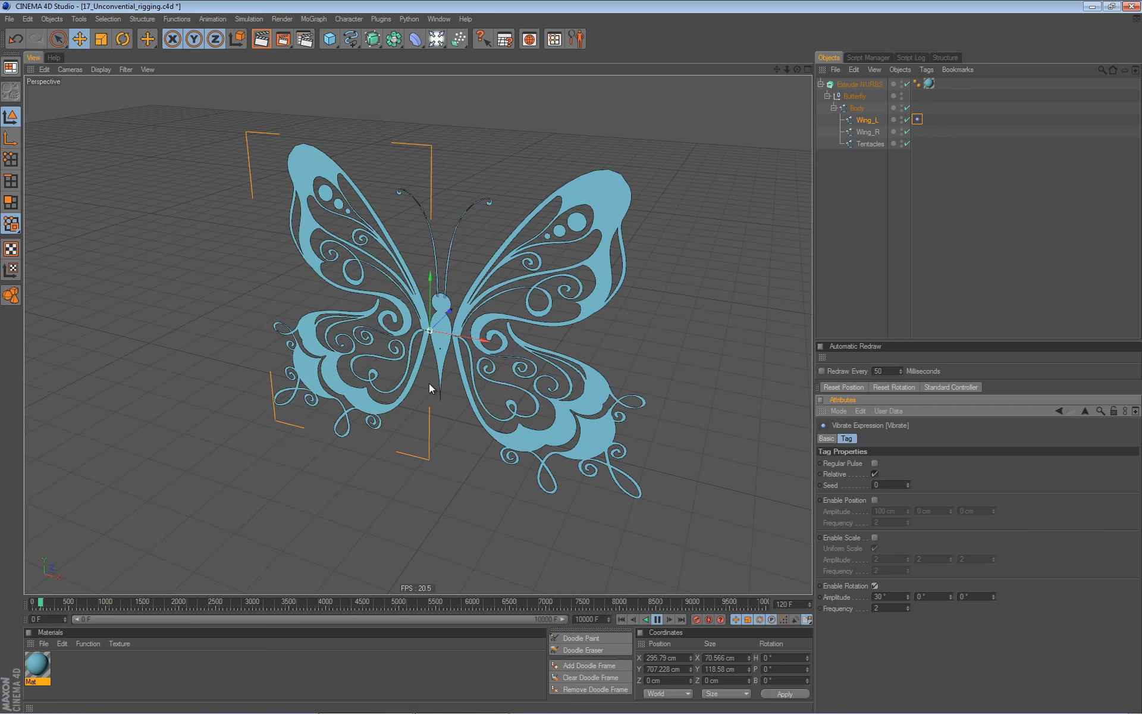
{"action": "left_click", "coordinate": [874, 462]}
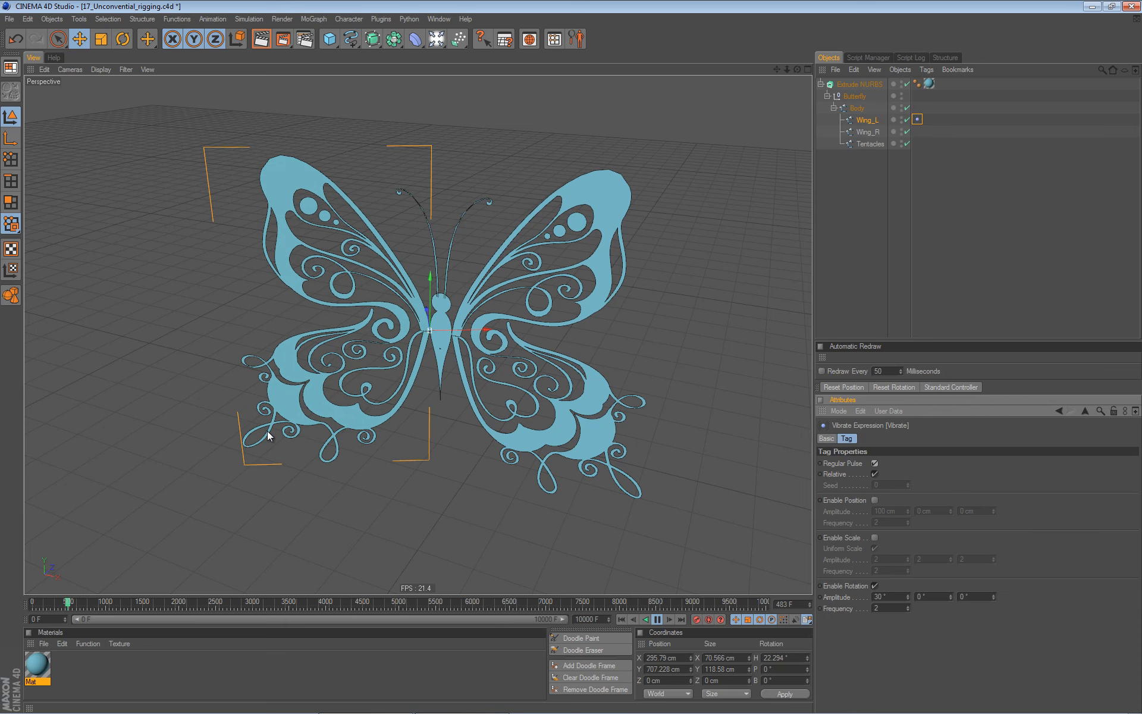
{"action": "left_click", "coordinate": [874, 585]}
{"action": "type", "text": "1"}
{"action": "key", "text": "Return"}
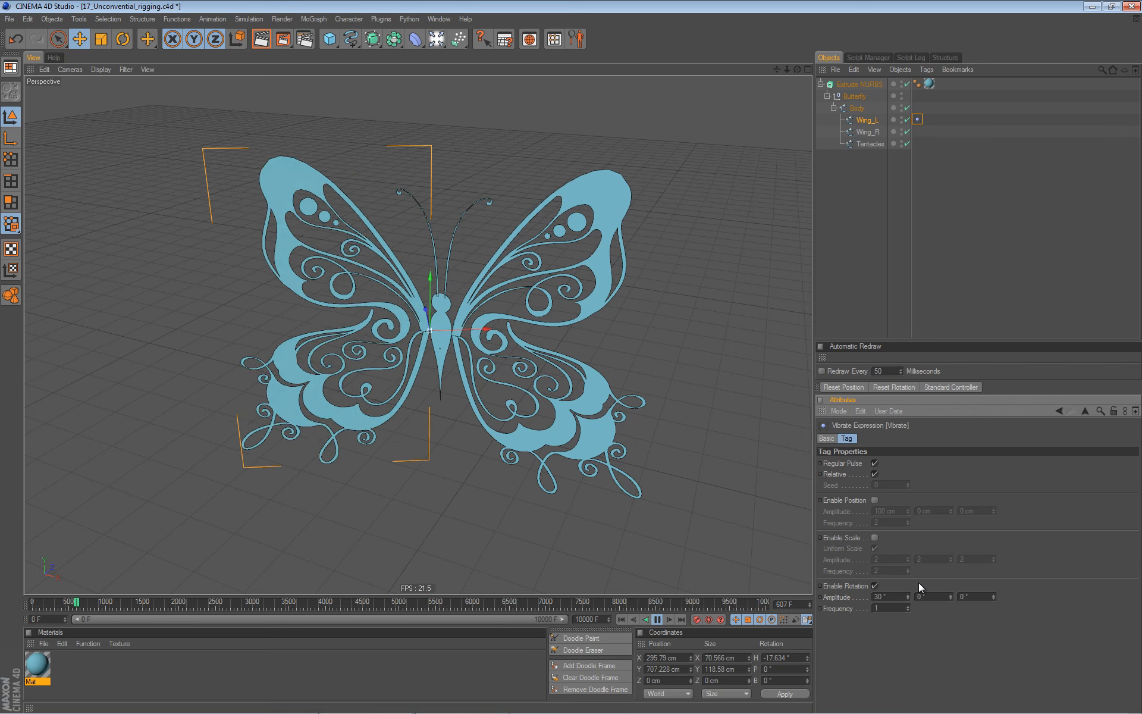
{"action": "left_click", "coordinate": [896, 607]}
{"action": "type", "text": ".5"}
{"action": "key", "text": "Return"}
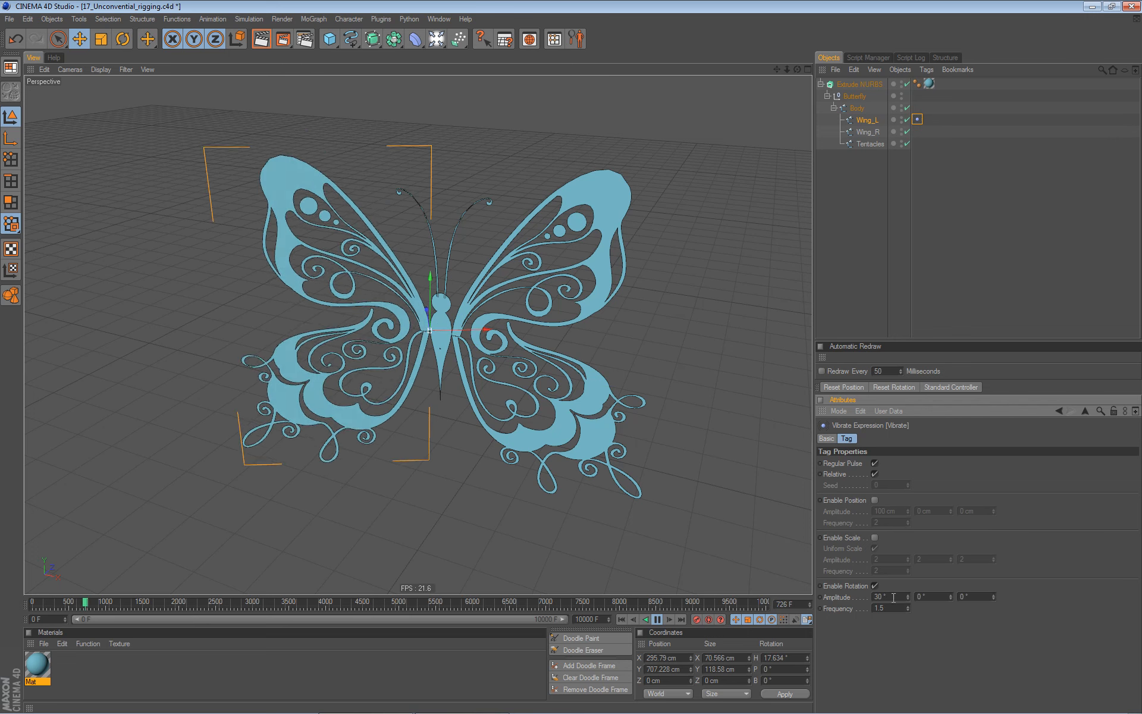
- Set the first rotation amplitude value of the Vibrate tag to 40°
{"action": "left_click_drag", "start_coordinate": [896, 595], "coordinate": [862, 593]}
{"action": "type", "text": "40"}
{"action": "key", "text": "Return"}
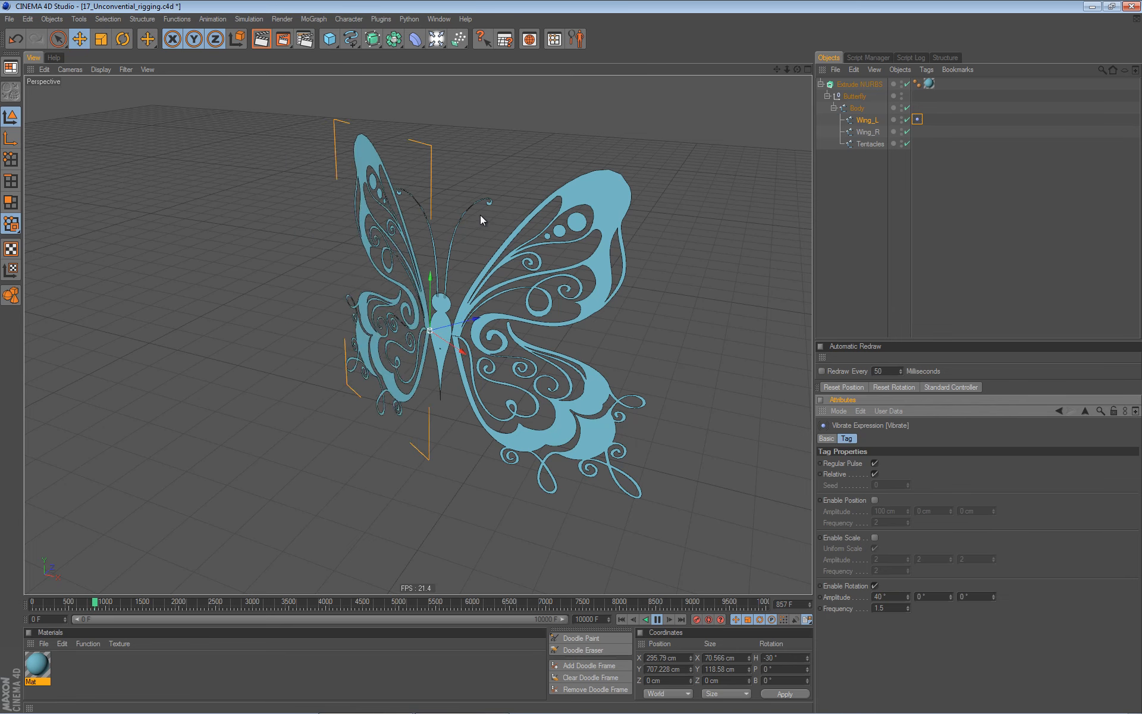
- Replay the Wing_L flapping from the start of the timeline and rewind to frame 0
{"action": "left_click", "coordinate": [660, 619]}
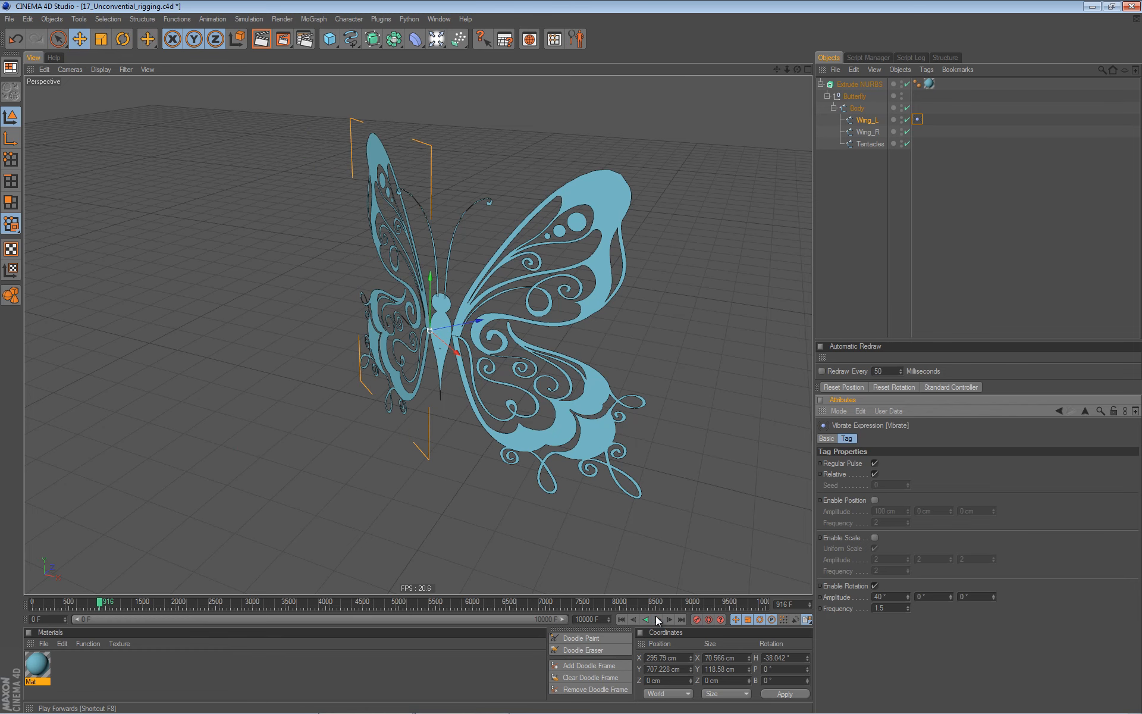
{"action": "left_click", "coordinate": [621, 619]}
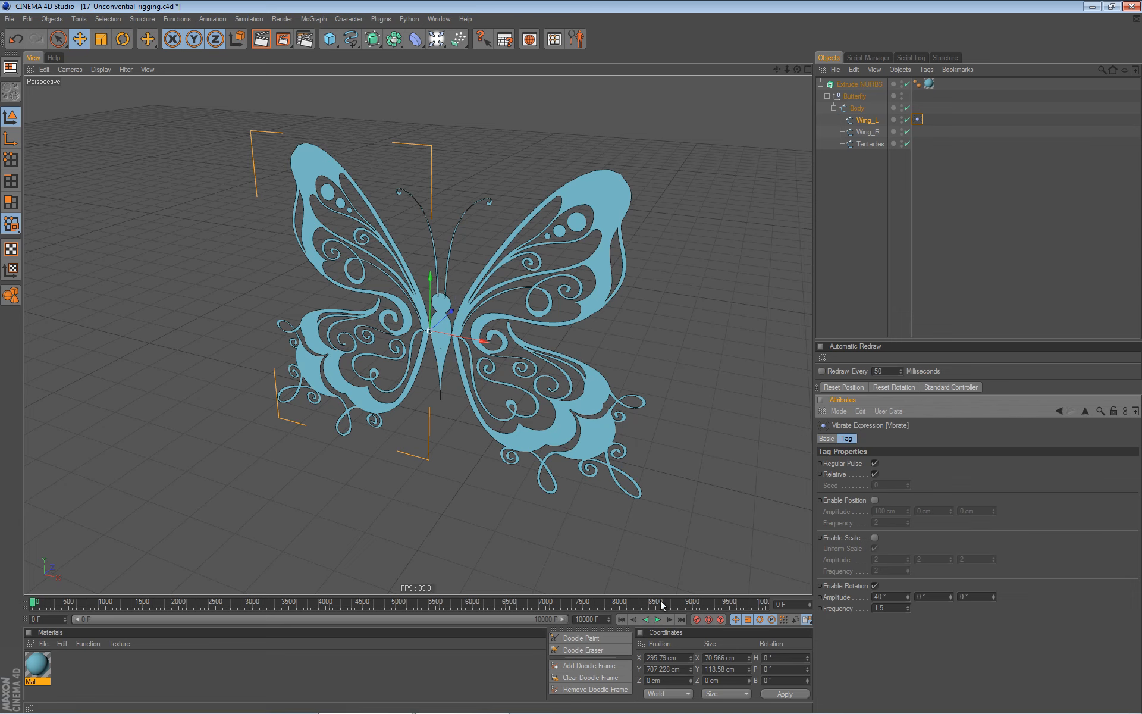
{"action": "left_click", "coordinate": [657, 620]}
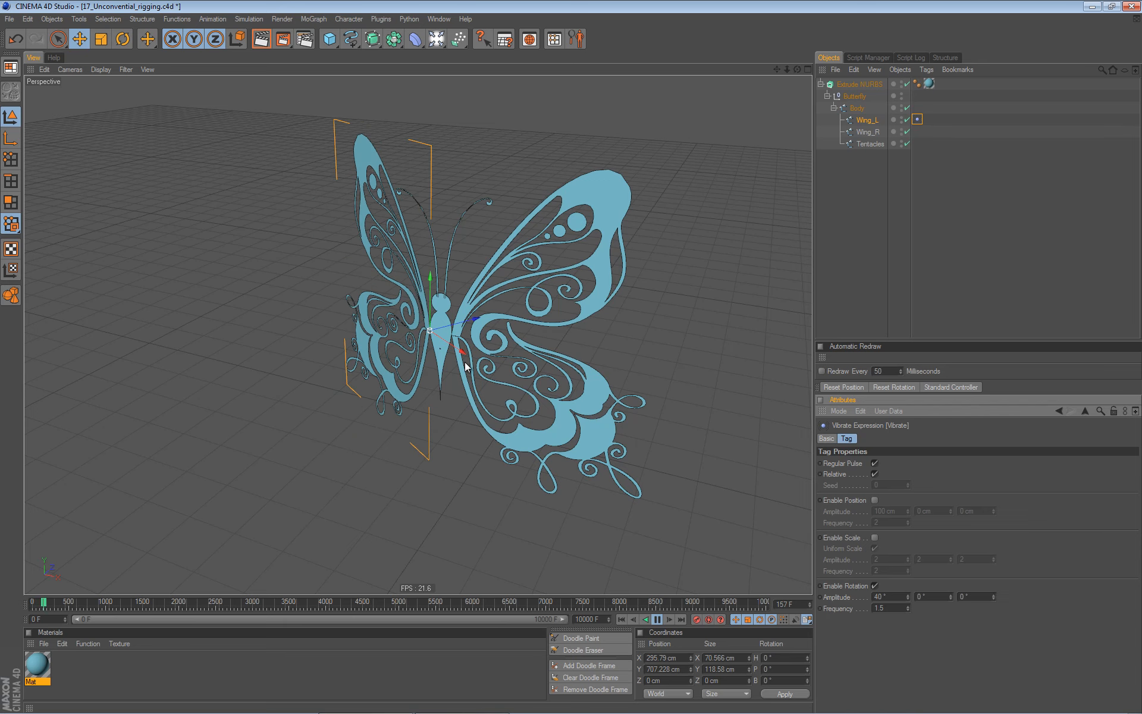
{"action": "left_click", "coordinate": [657, 619]}
{"action": "left_click", "coordinate": [621, 619]}
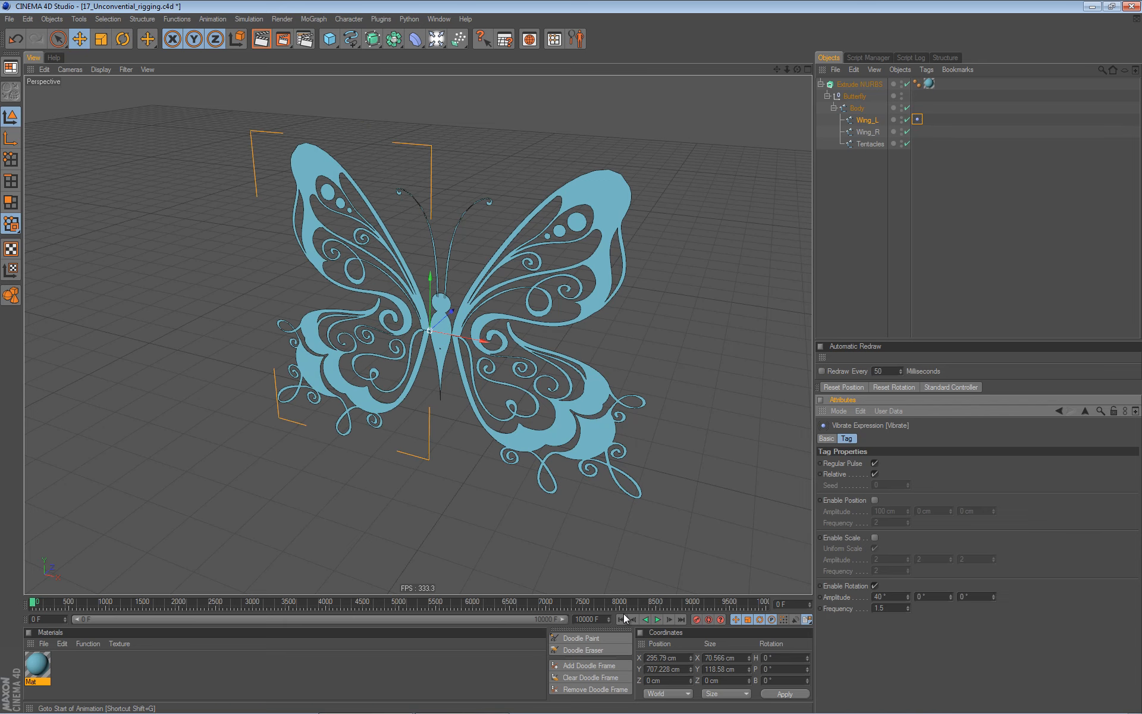
- Add a Constraint tag to Wing_R
{"action": "left_click", "coordinate": [922, 119]}
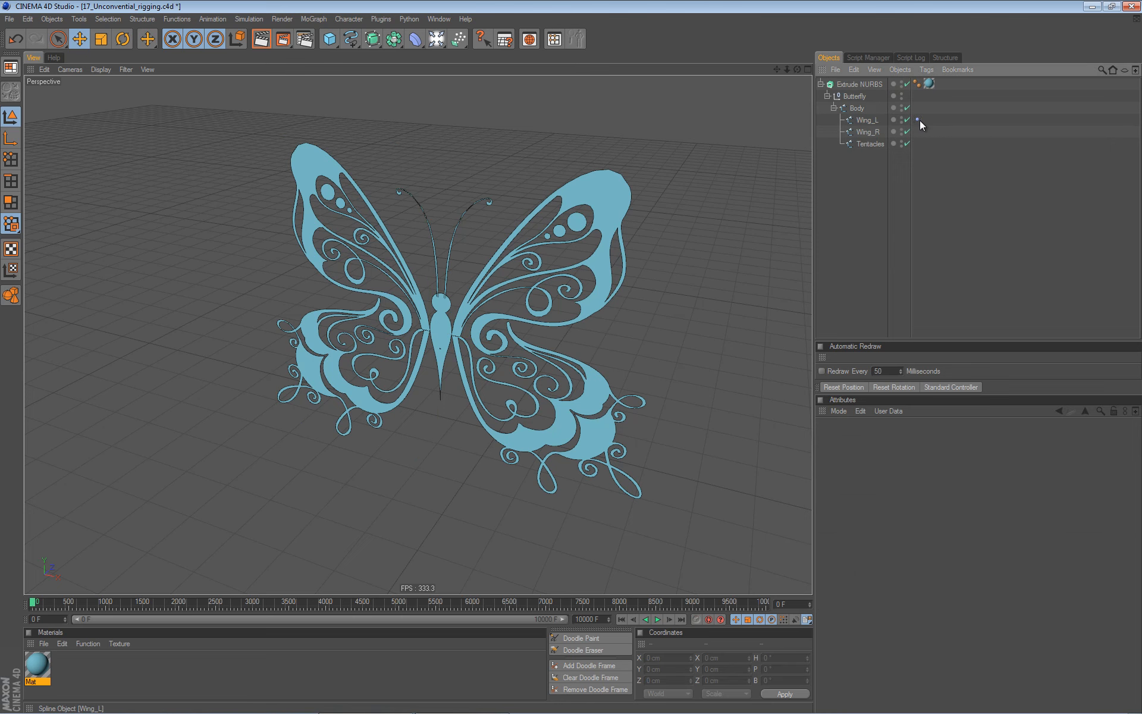
{"action": "left_click", "coordinate": [872, 133]}
{"action": "left_click", "coordinate": [926, 70]}
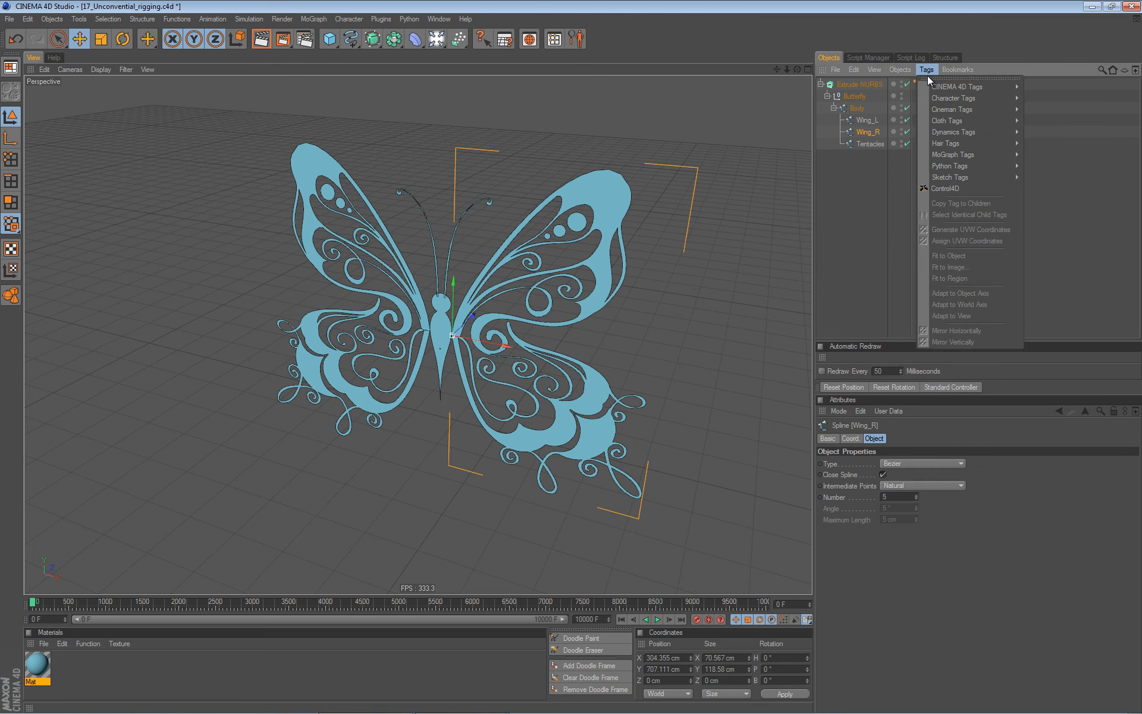
{"action": "mouse_move", "coordinate": [939, 98]}
{"action": "left_click", "coordinate": [1039, 99]}
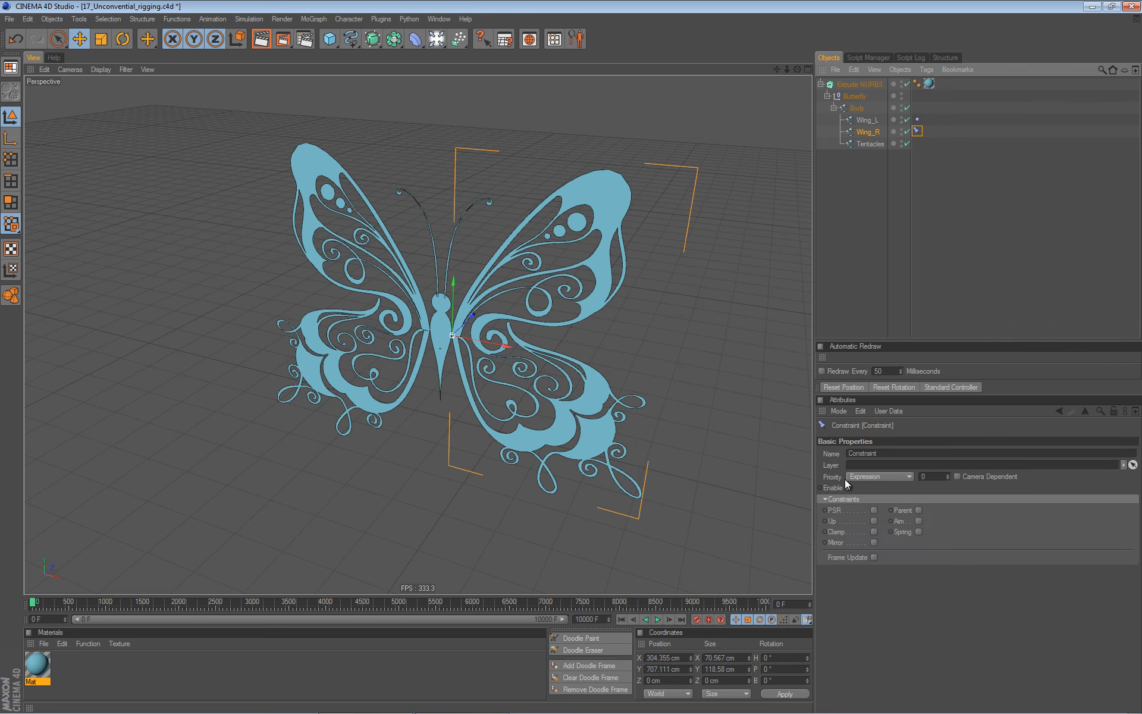
- Try a Parent constraint on Wing_R with Maintain Original enabled and Wing_L as its target, with only rotation enabled
{"action": "left_click", "coordinate": [920, 509]}
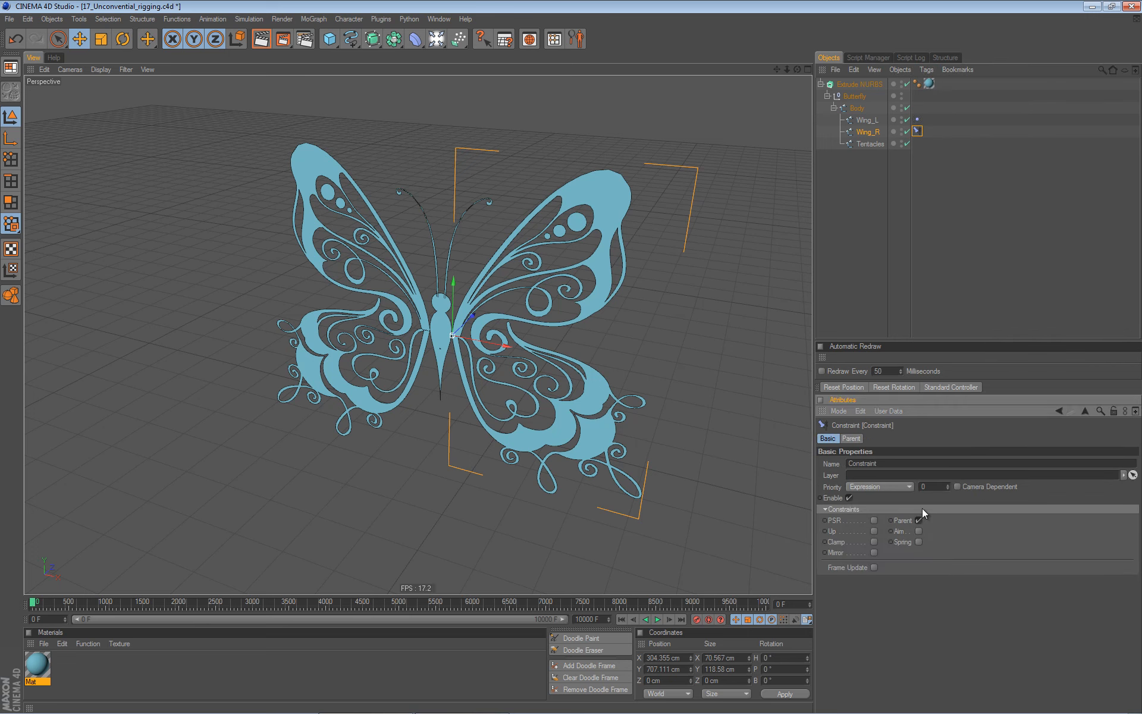
{"action": "left_click", "coordinate": [859, 442]}
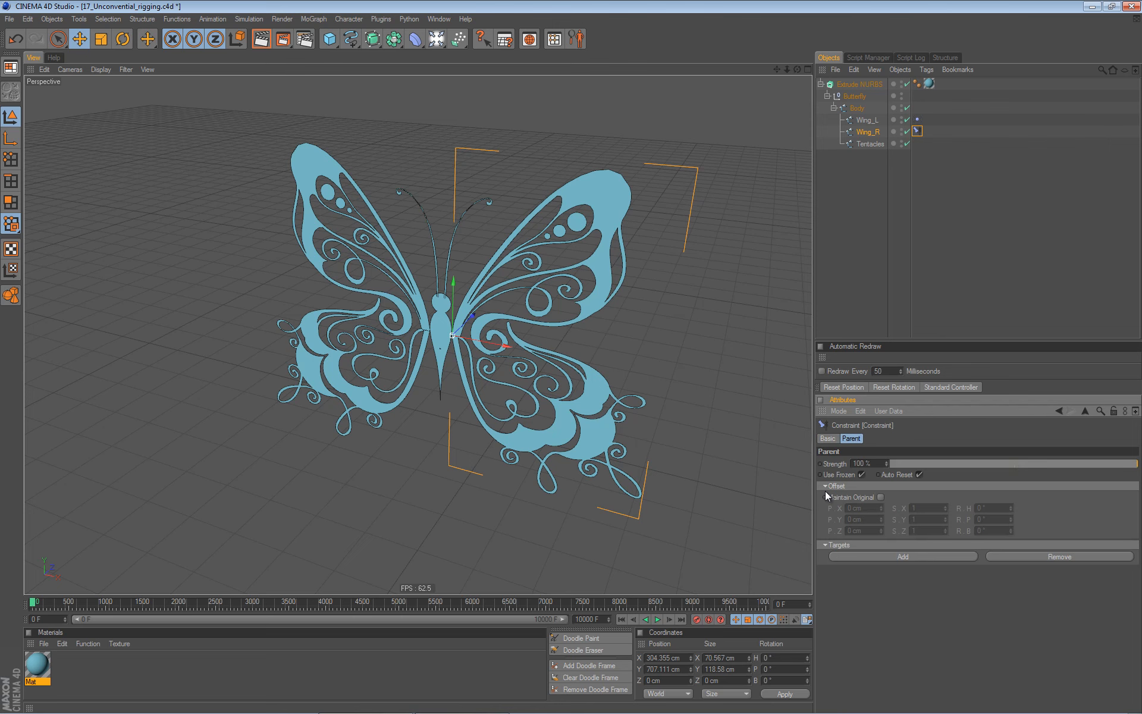
{"action": "left_click", "coordinate": [882, 497]}
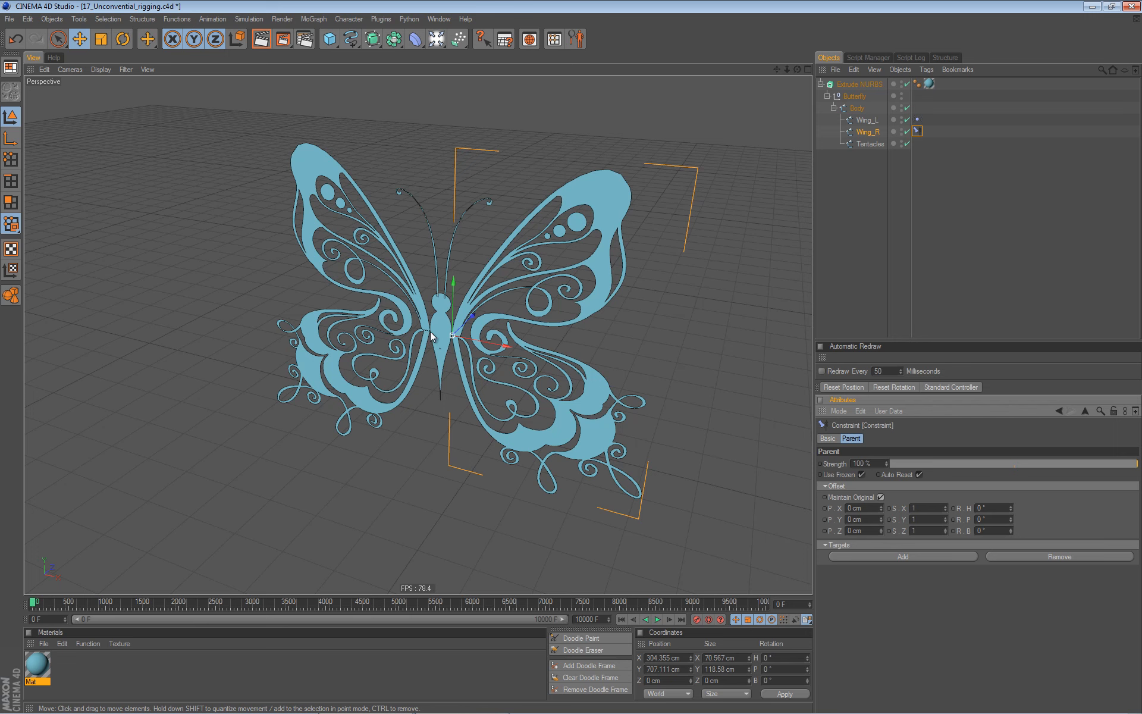
{"action": "left_click", "coordinate": [903, 556]}
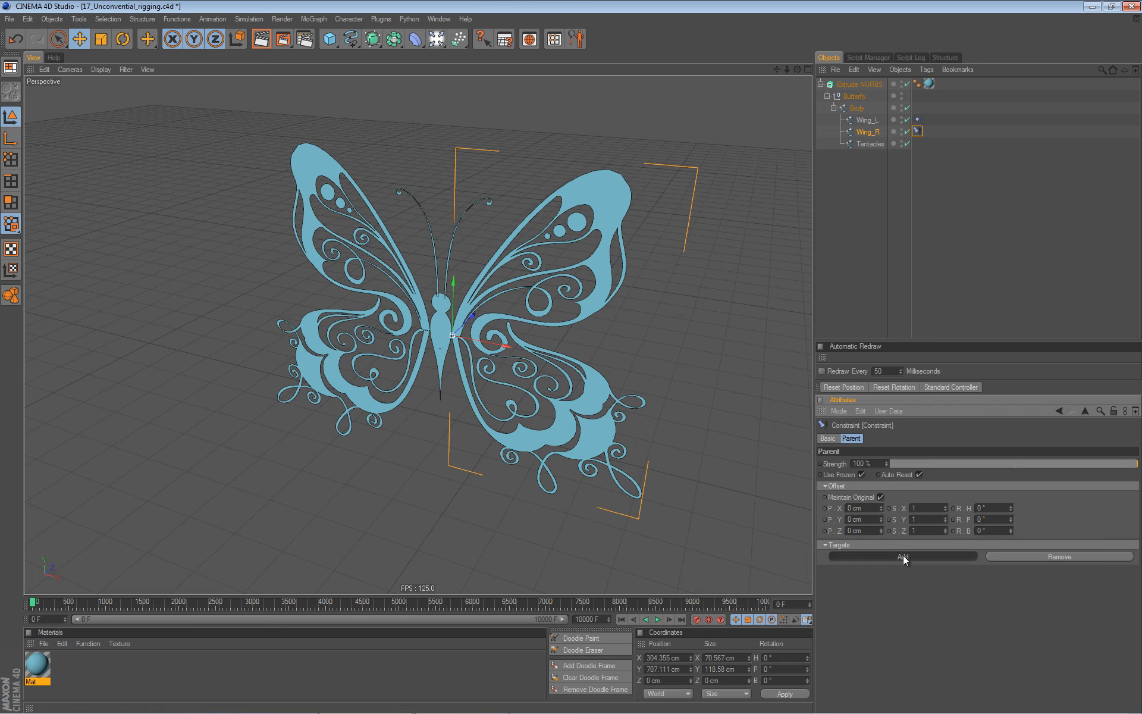
{"action": "left_click_drag", "start_coordinate": [869, 122], "coordinate": [863, 587]}
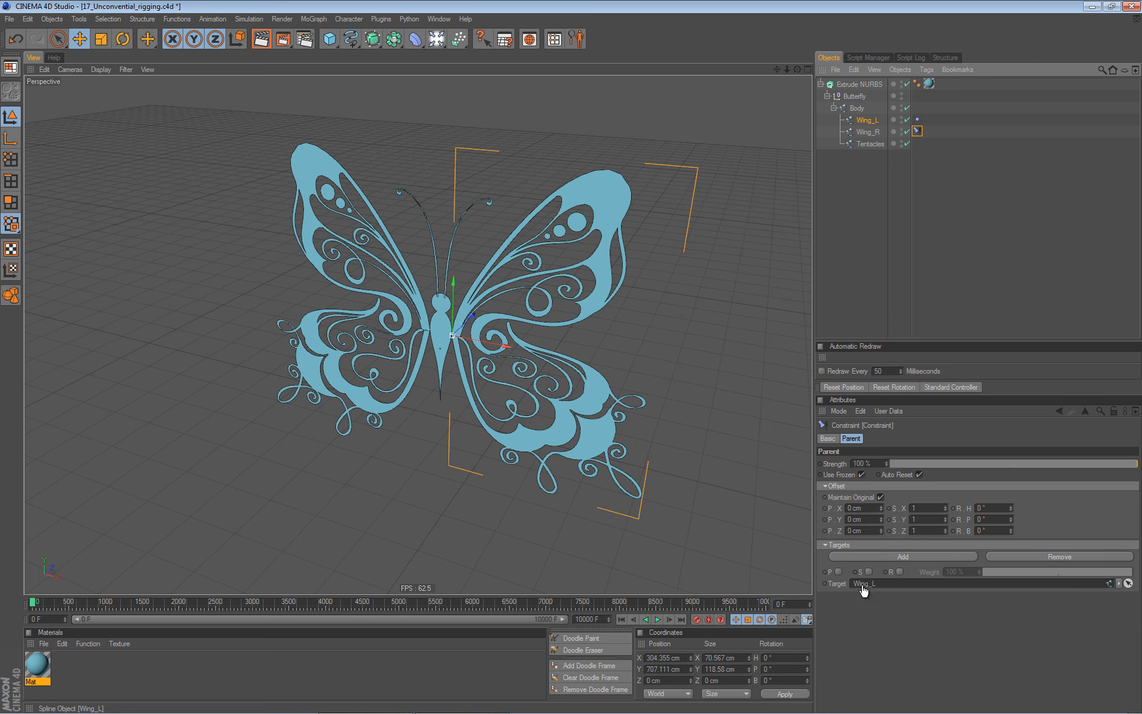
{"action": "left_click", "coordinate": [899, 571]}
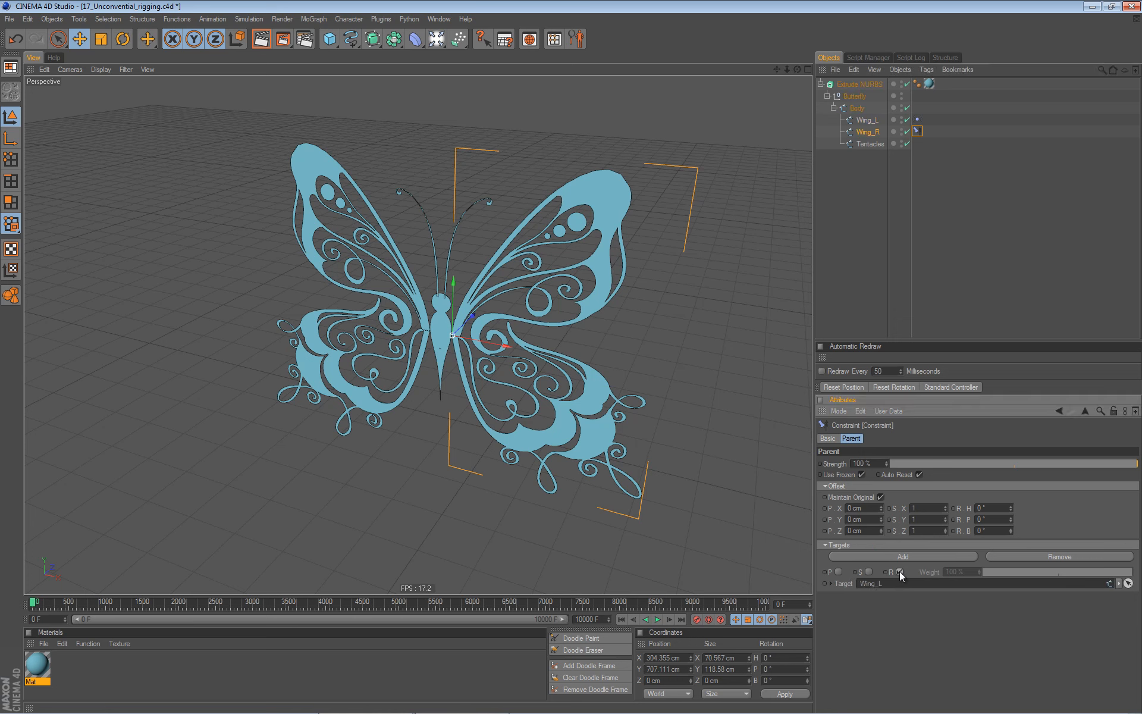
- Play the animation to check how Wing_R follows Wing_L, then rewind to the start
{"action": "left_click", "coordinate": [658, 620]}
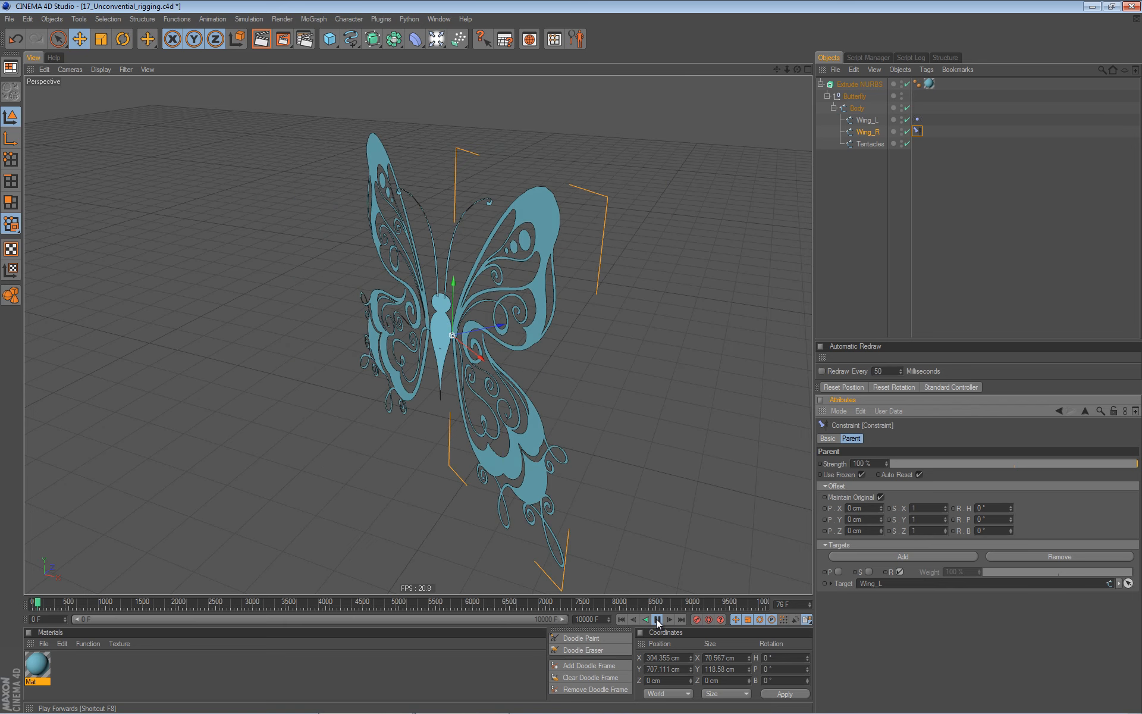
{"action": "left_click", "coordinate": [658, 619]}
{"action": "left_click", "coordinate": [622, 619]}
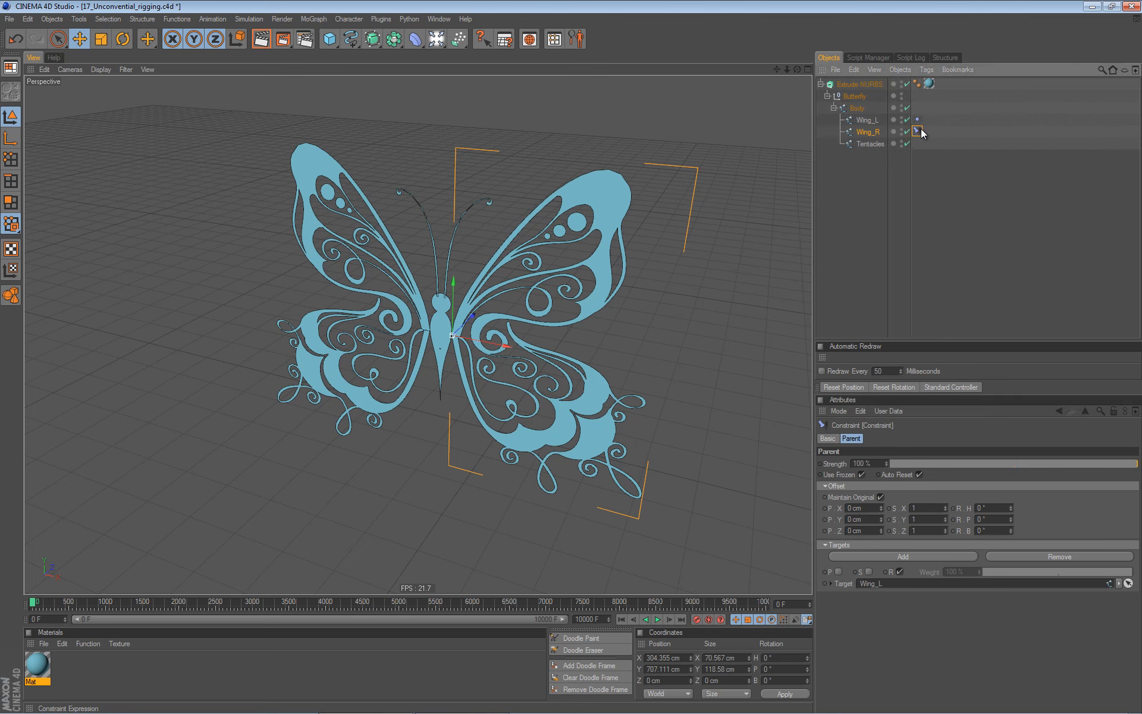
- Disable the Parent constraint in Wing_R's Constraint tag
{"action": "left_click", "coordinate": [836, 438]}
{"action": "left_click", "coordinate": [918, 521]}
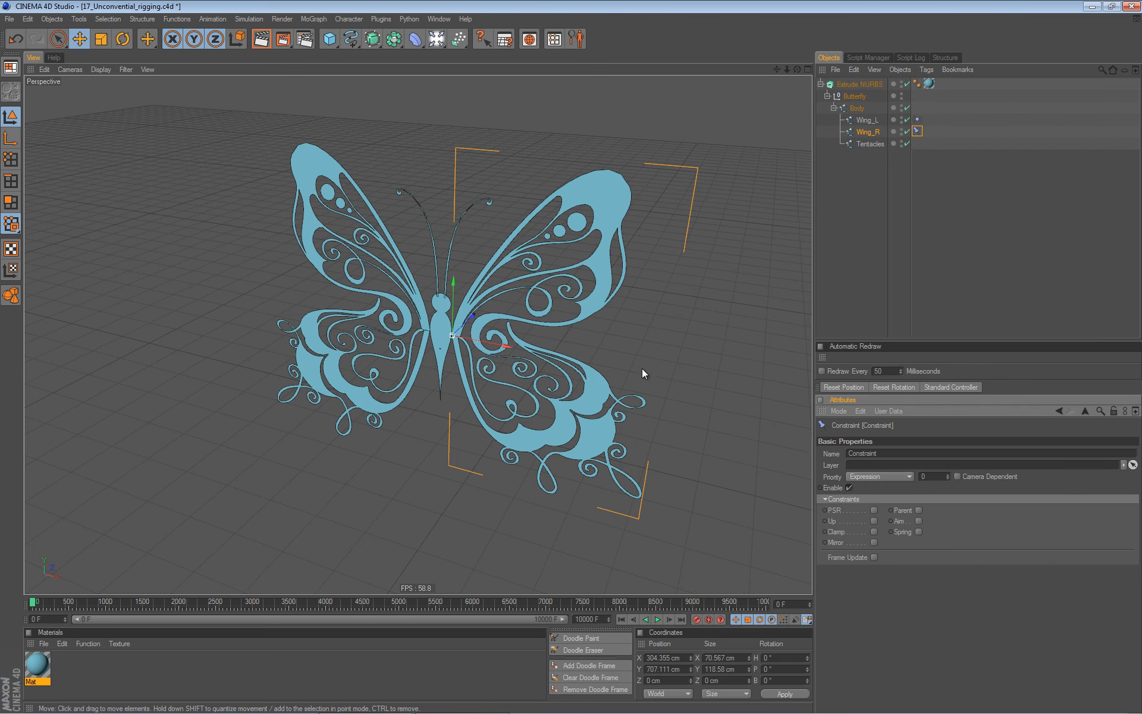
- Save the butterfly scene
{"action": "key", "text": "ctrl+s"}
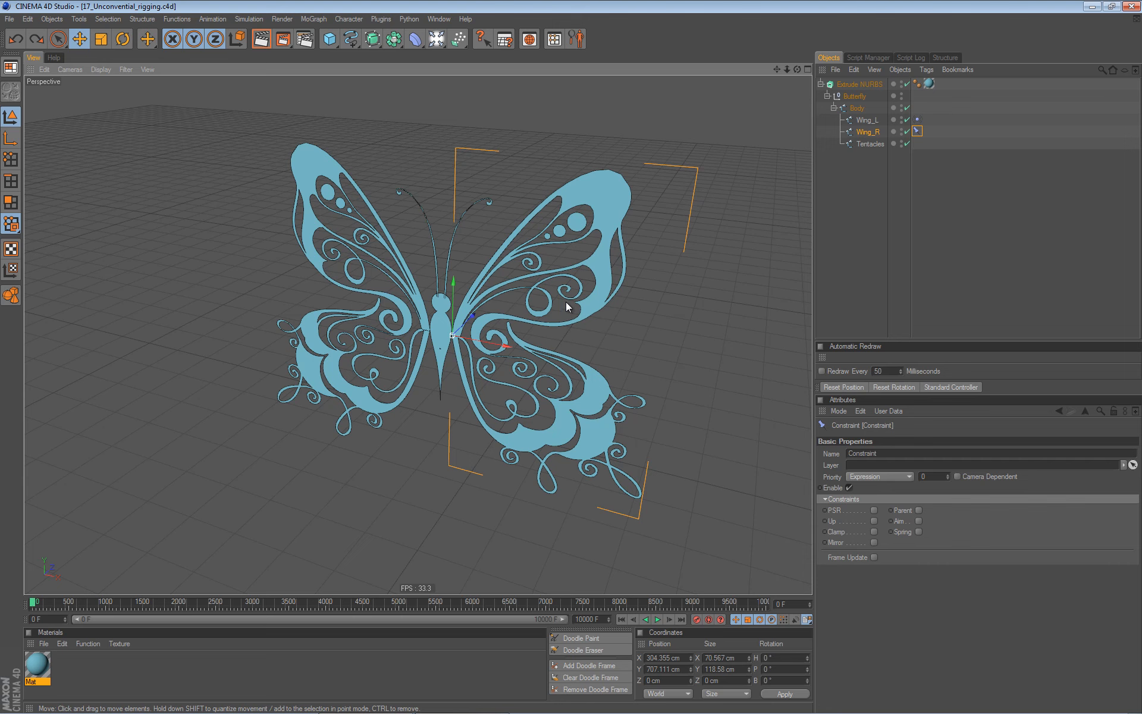
- Try rotating Wing_L and Wing_R individually around their heading axes, undoing each test rotation
{"action": "key", "text": "r"}
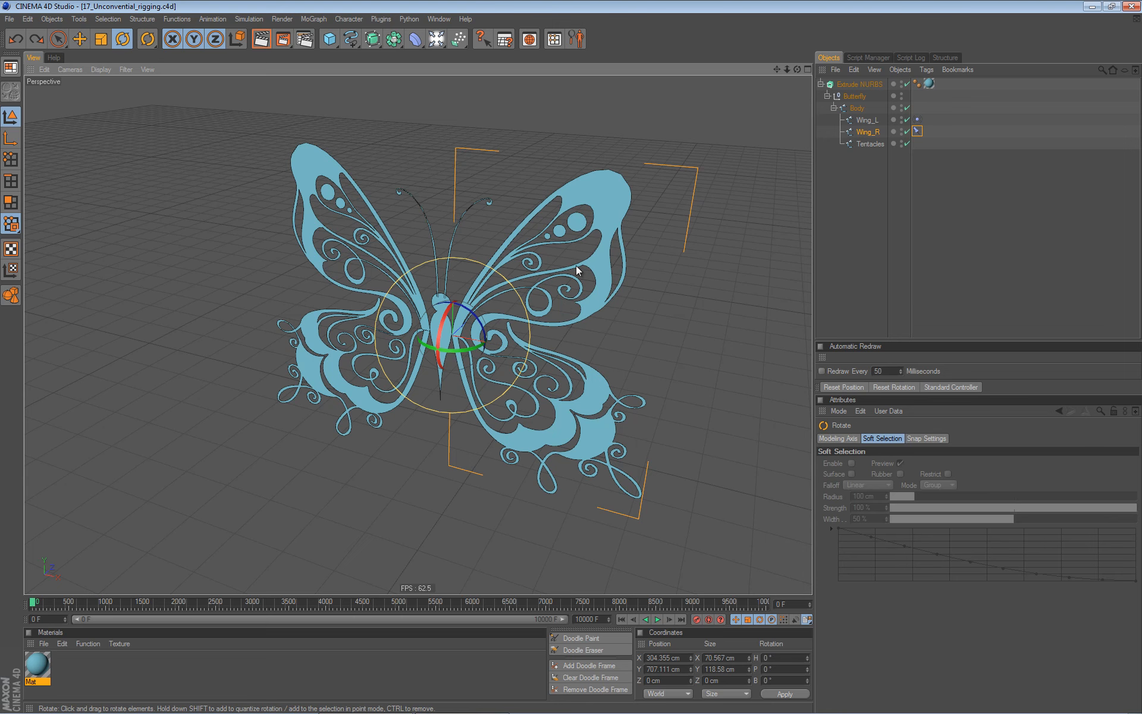
{"action": "left_click", "coordinate": [867, 120]}
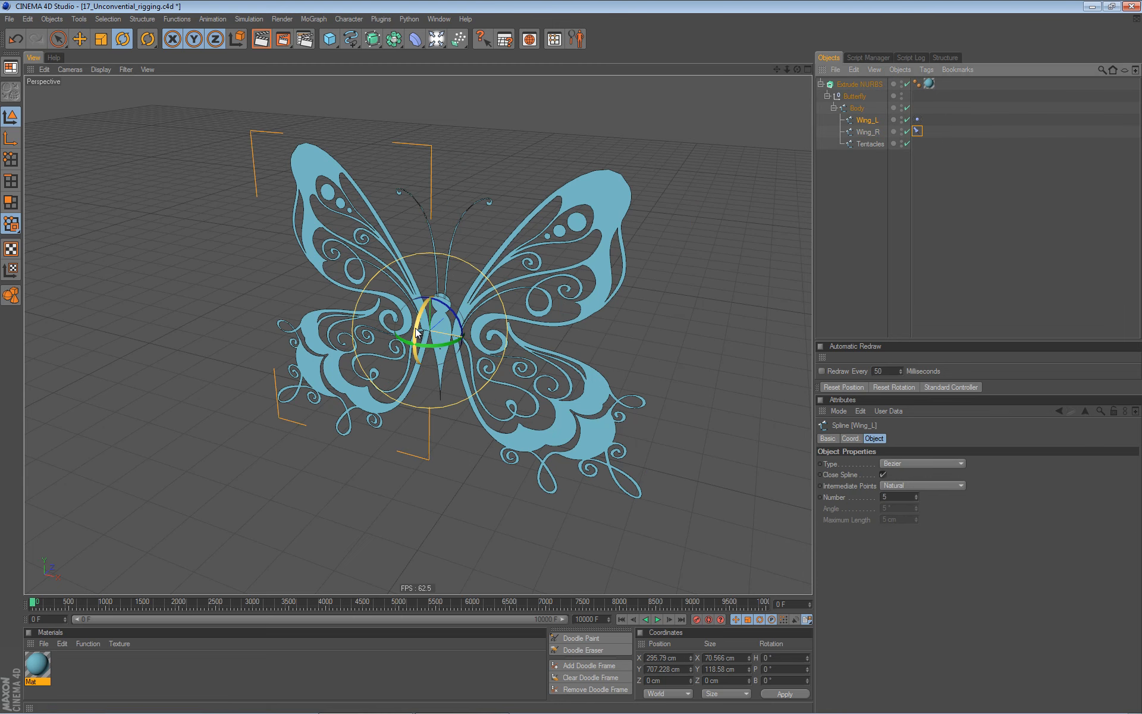
{"action": "left_click_drag", "start_coordinate": [428, 352], "coordinate": [451, 340]}
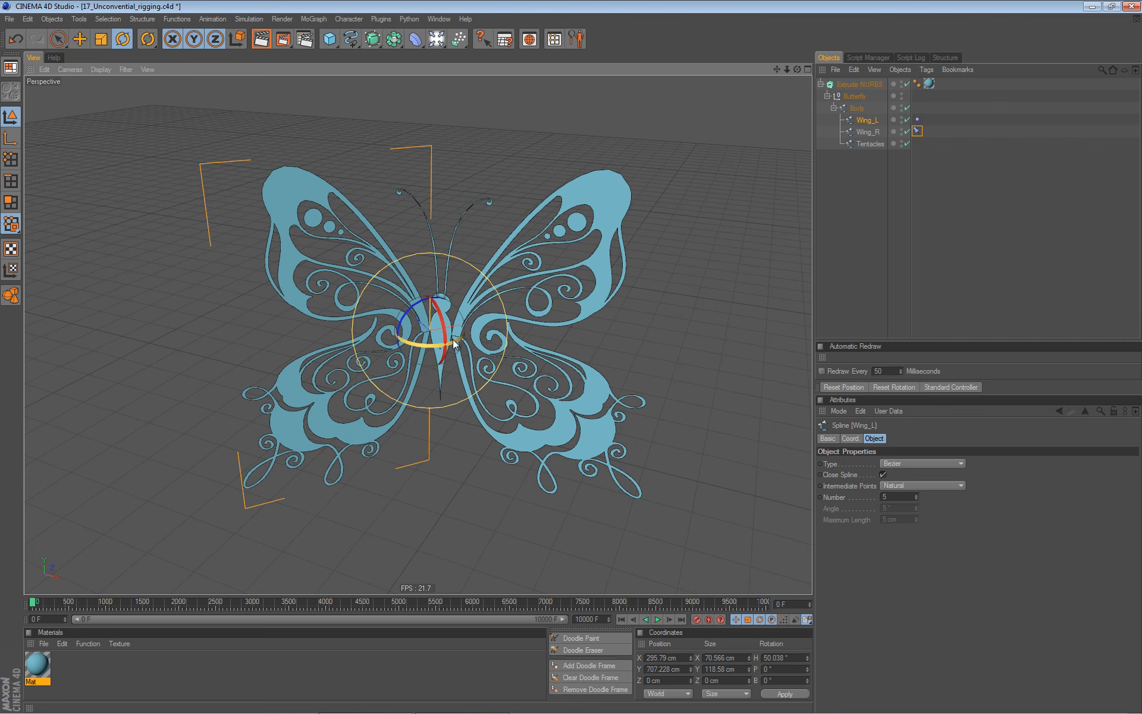
{"action": "key", "text": "ctrl+z"}
{"action": "left_click", "coordinate": [876, 131]}
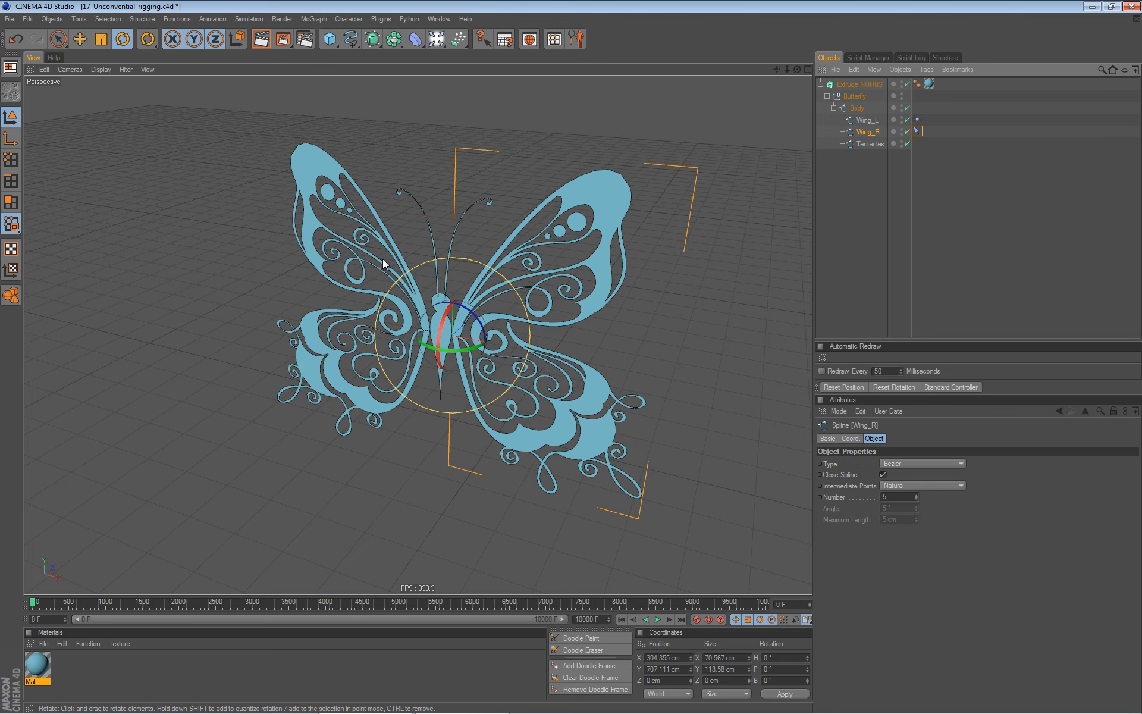
{"action": "left_click_drag", "start_coordinate": [453, 349], "coordinate": [475, 345]}
{"action": "key", "text": "ctrl+z"}
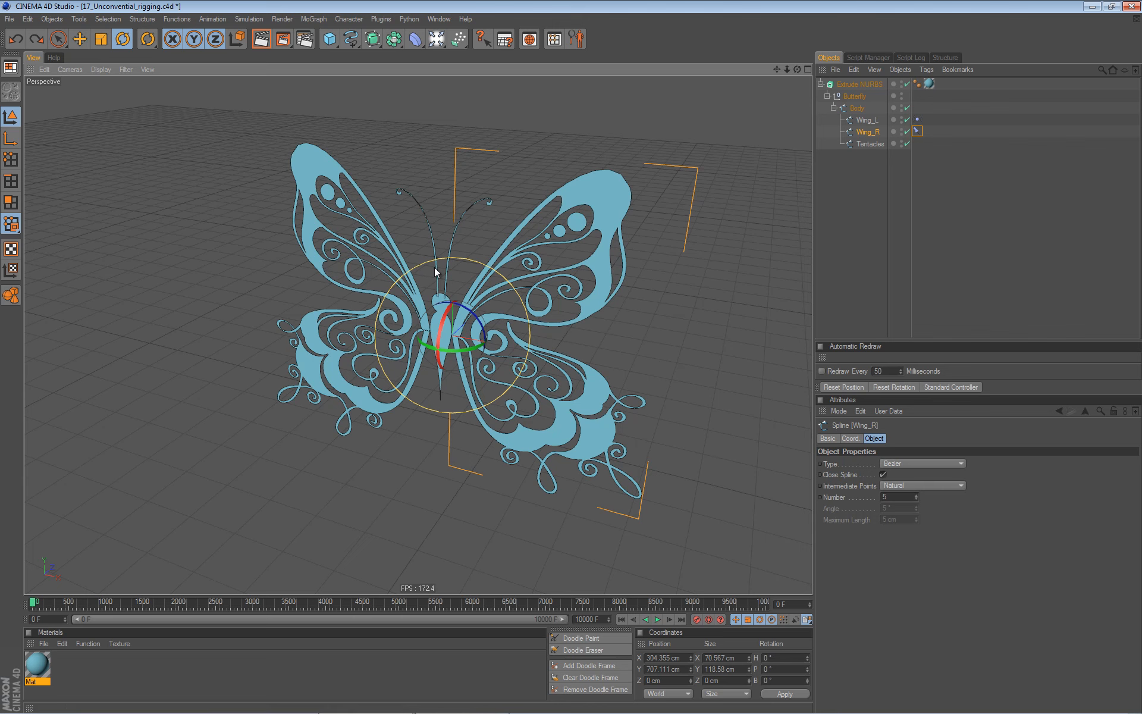
{"action": "left_click_drag", "start_coordinate": [465, 351], "coordinate": [450, 354]}
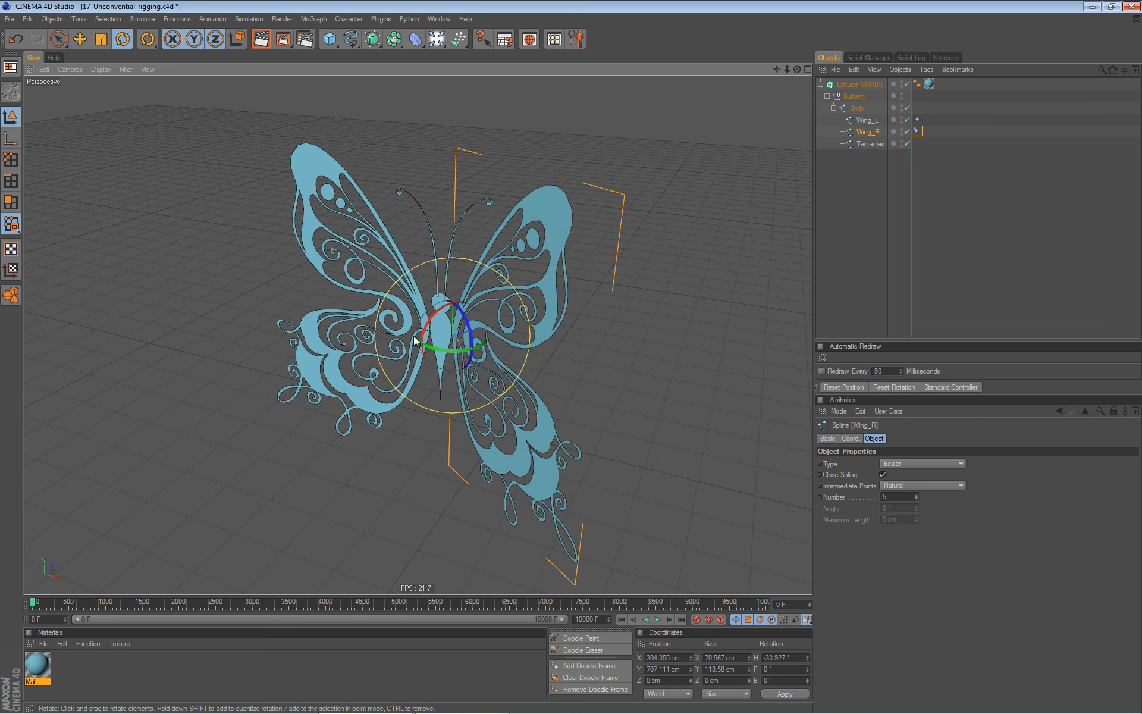
{"action": "key", "text": "ctrl+z"}
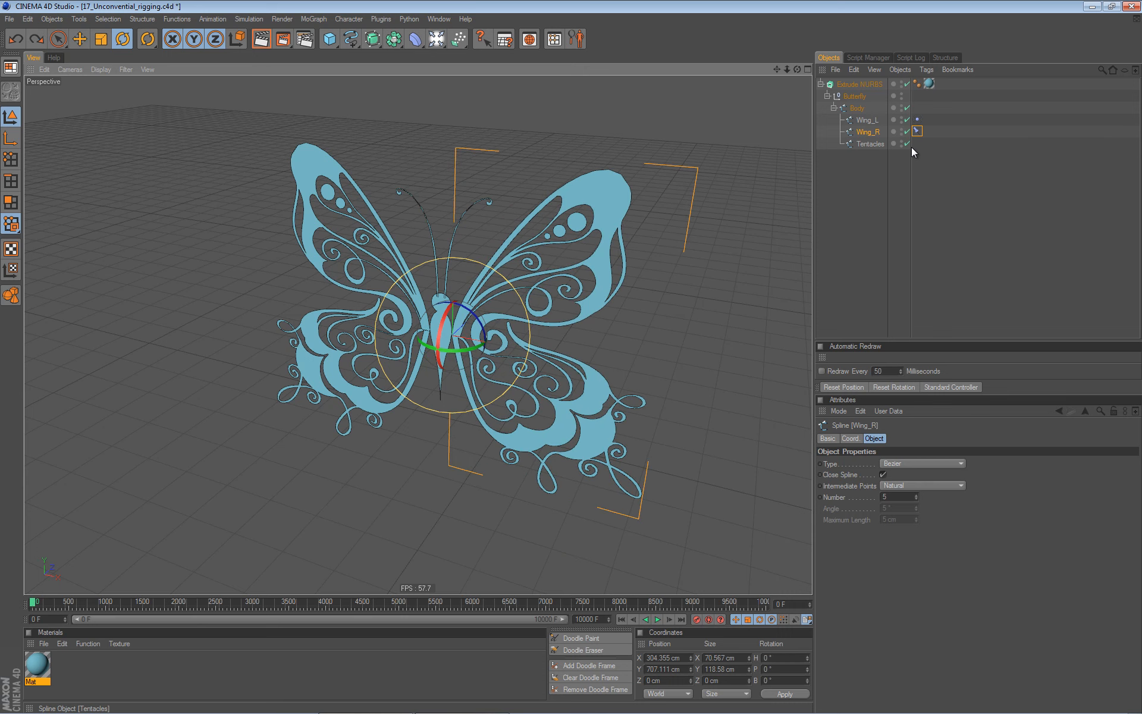
- Enable the Mirror constraint in Wing_R's Constraint tag and add Wing_L as its target
{"action": "left_click", "coordinate": [917, 131]}
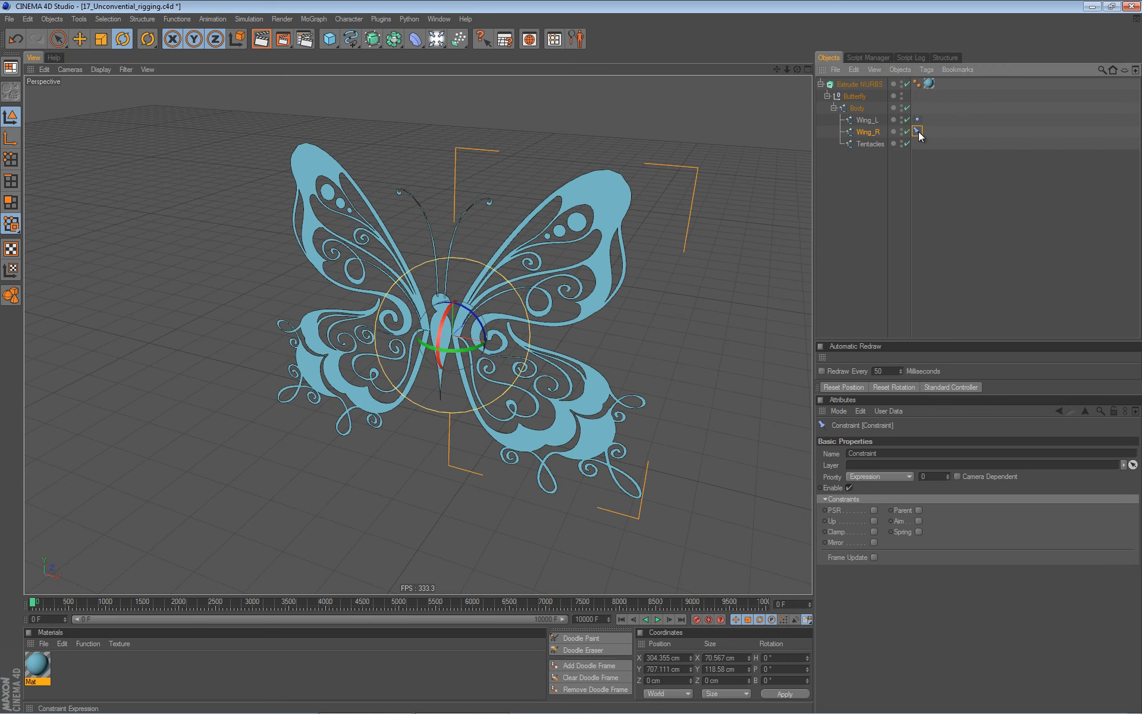
{"action": "left_click", "coordinate": [874, 543]}
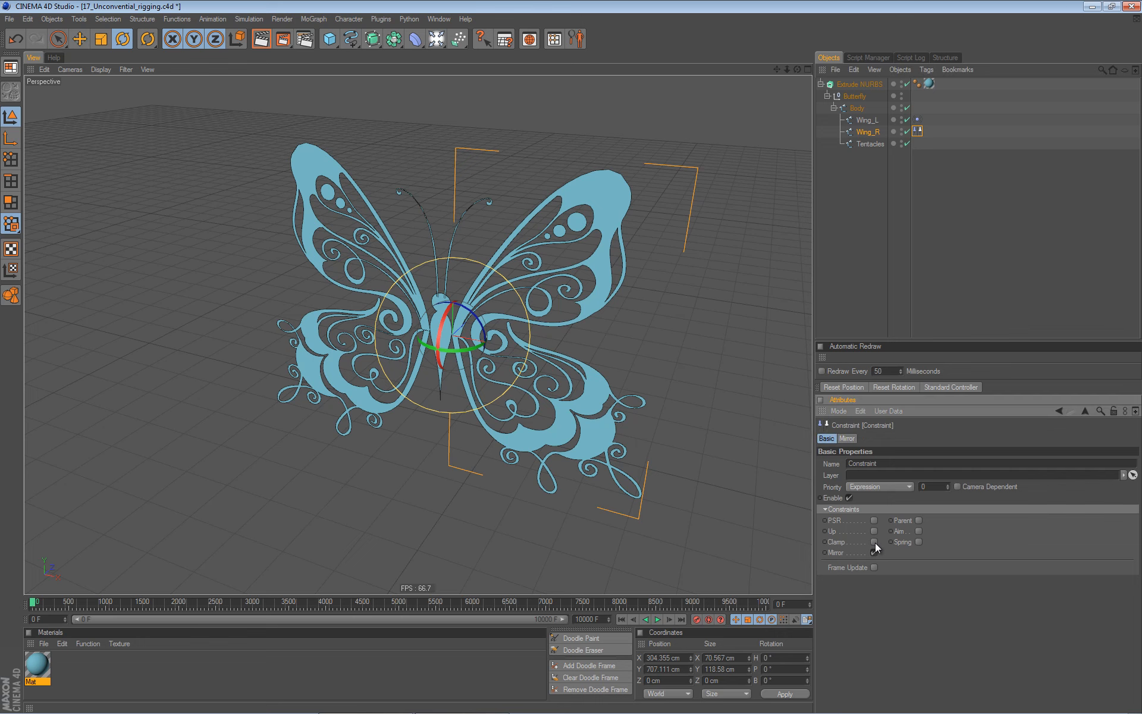
{"action": "left_click", "coordinate": [846, 438]}
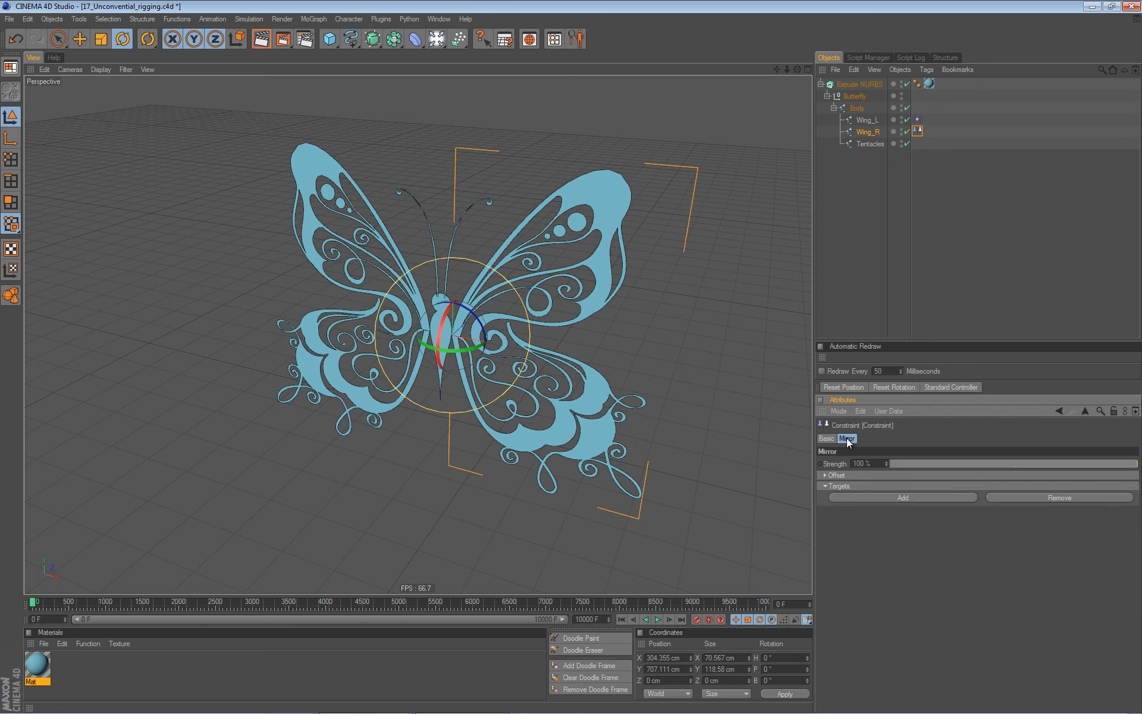
{"action": "left_click", "coordinate": [866, 496]}
{"action": "left_click_drag", "start_coordinate": [872, 120], "coordinate": [861, 548]}
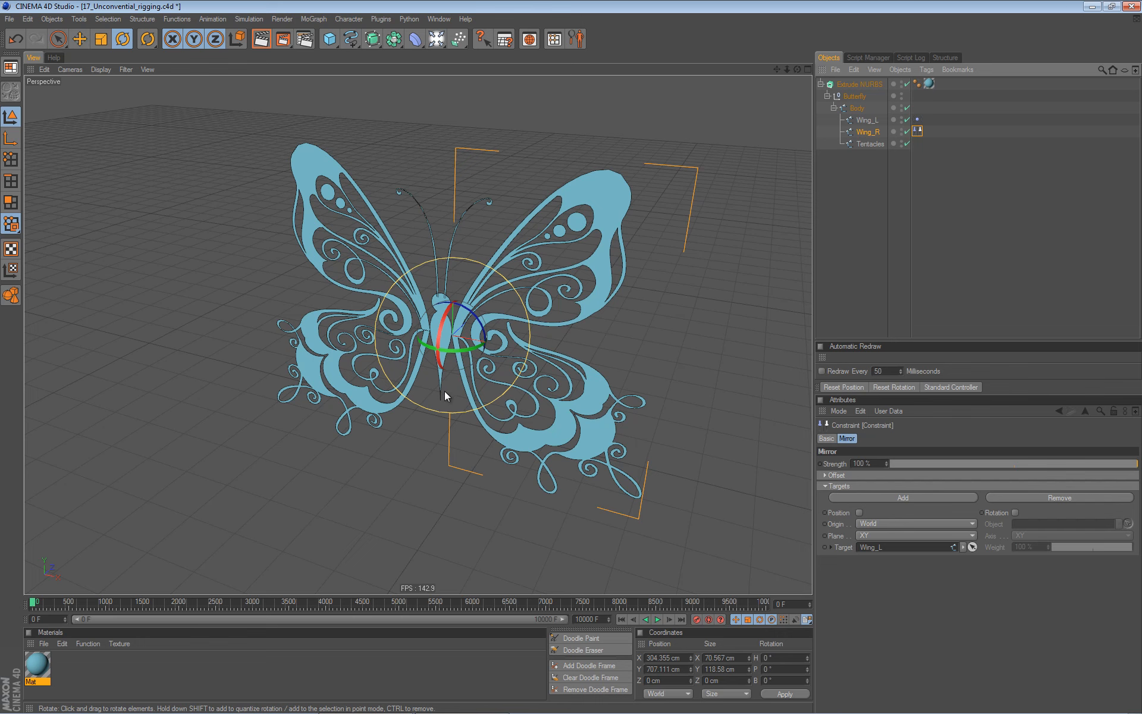
- Set the Mirror constraint's origin to Object and assign Body as the origin object
{"action": "left_click", "coordinate": [868, 524]}
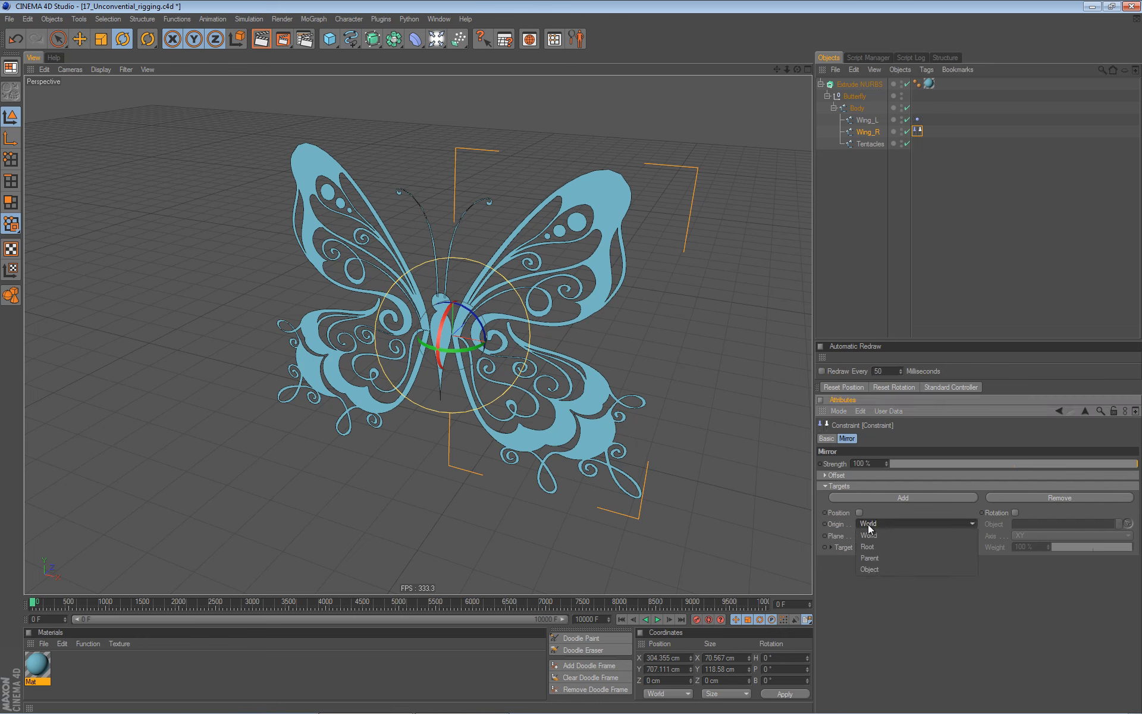
{"action": "left_click", "coordinate": [873, 568]}
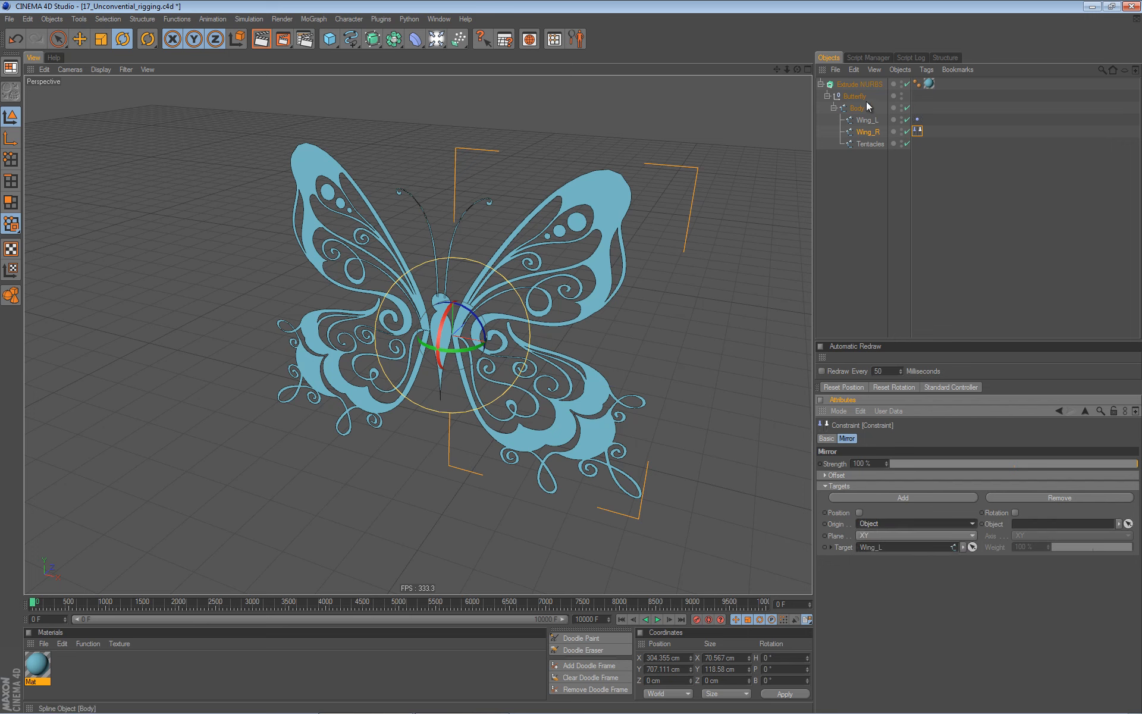
{"action": "left_click_drag", "start_coordinate": [857, 108], "coordinate": [1036, 525]}
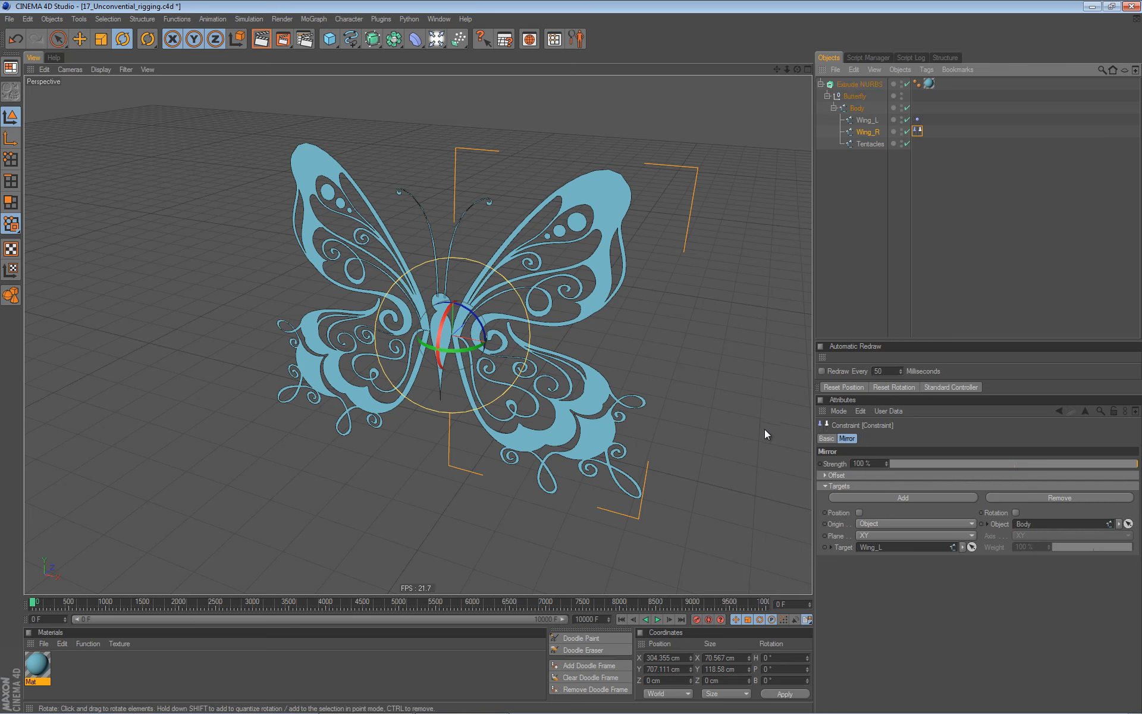
- Play the animation to check the Mirror constraint on Wing_R, then rewind to the start
{"action": "left_click", "coordinate": [657, 619]}
{"action": "left_click", "coordinate": [656, 620]}
{"action": "left_click", "coordinate": [622, 619]}
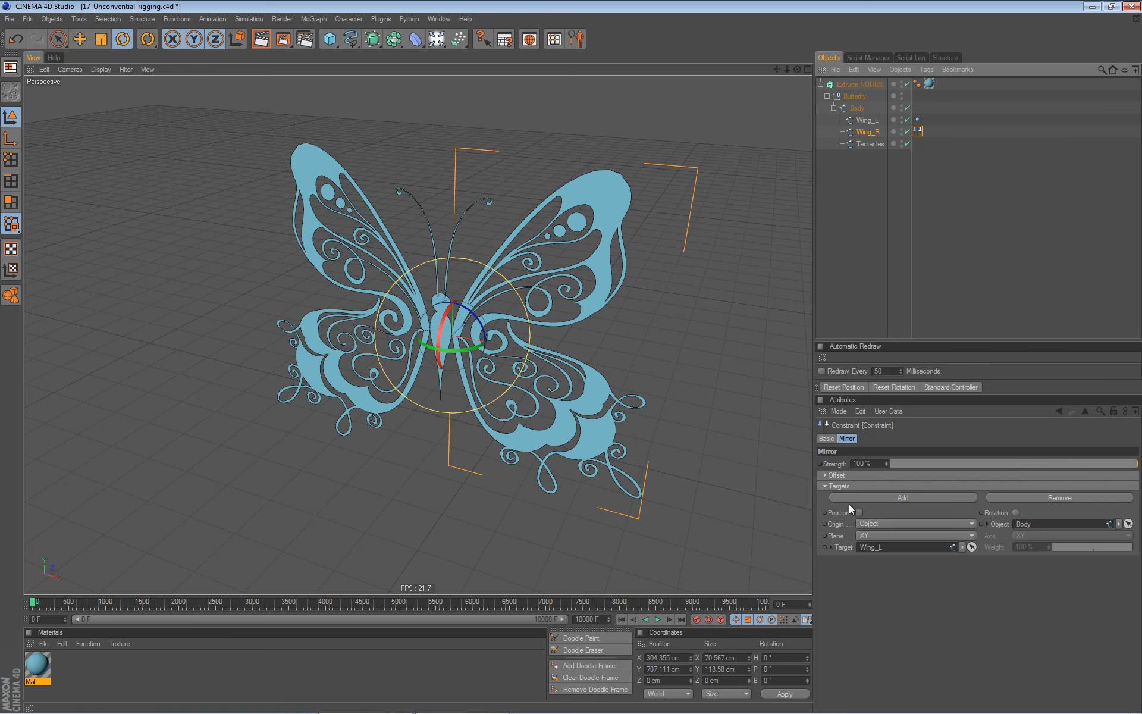
- Enable rotation mirroring in Wing_R's Mirror constraint and play the animation
{"action": "left_click", "coordinate": [1015, 513]}
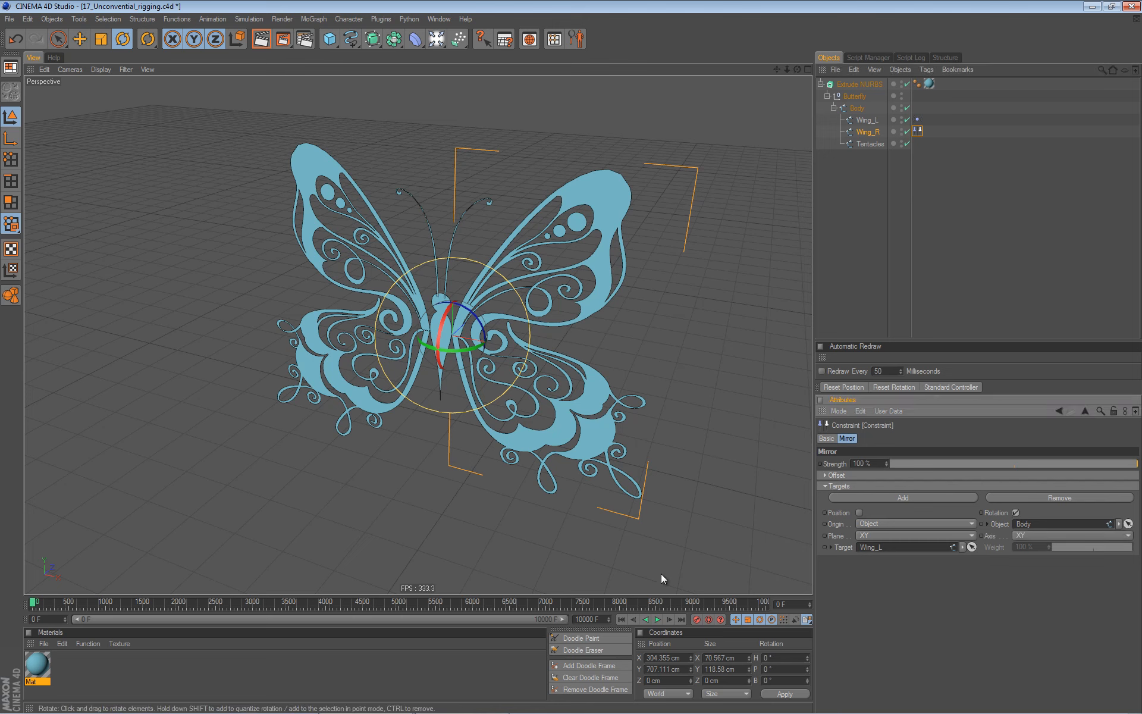
{"action": "left_click", "coordinate": [657, 619]}
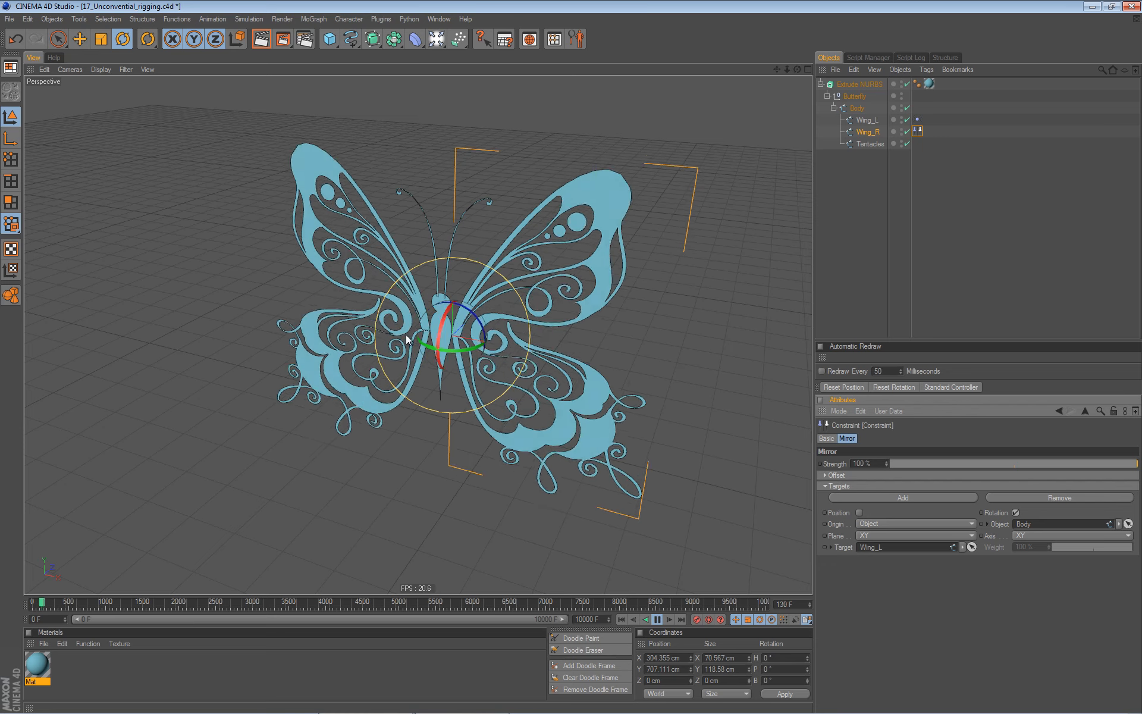
- Set the rotation frequency in Wing_L's Vibrate tag to 2
{"action": "left_click", "coordinate": [917, 119]}
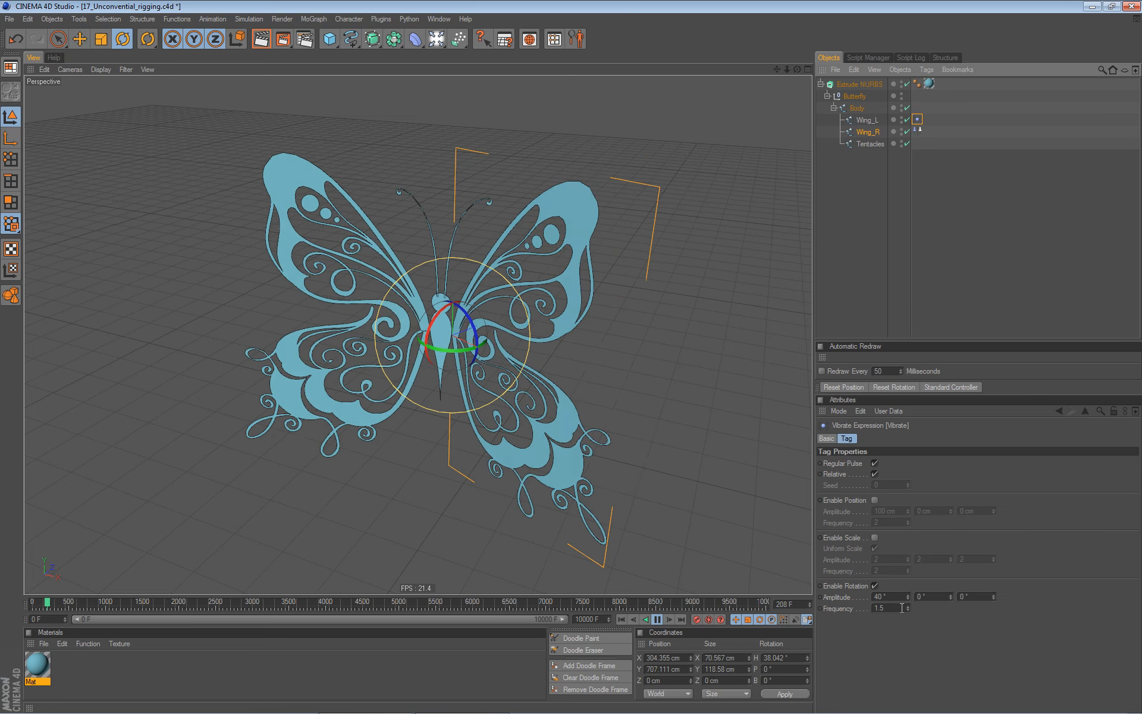
{"action": "left_click_drag", "start_coordinate": [889, 608], "coordinate": [810, 598]}
{"action": "type", "text": "2"}
{"action": "key", "text": "Return"}
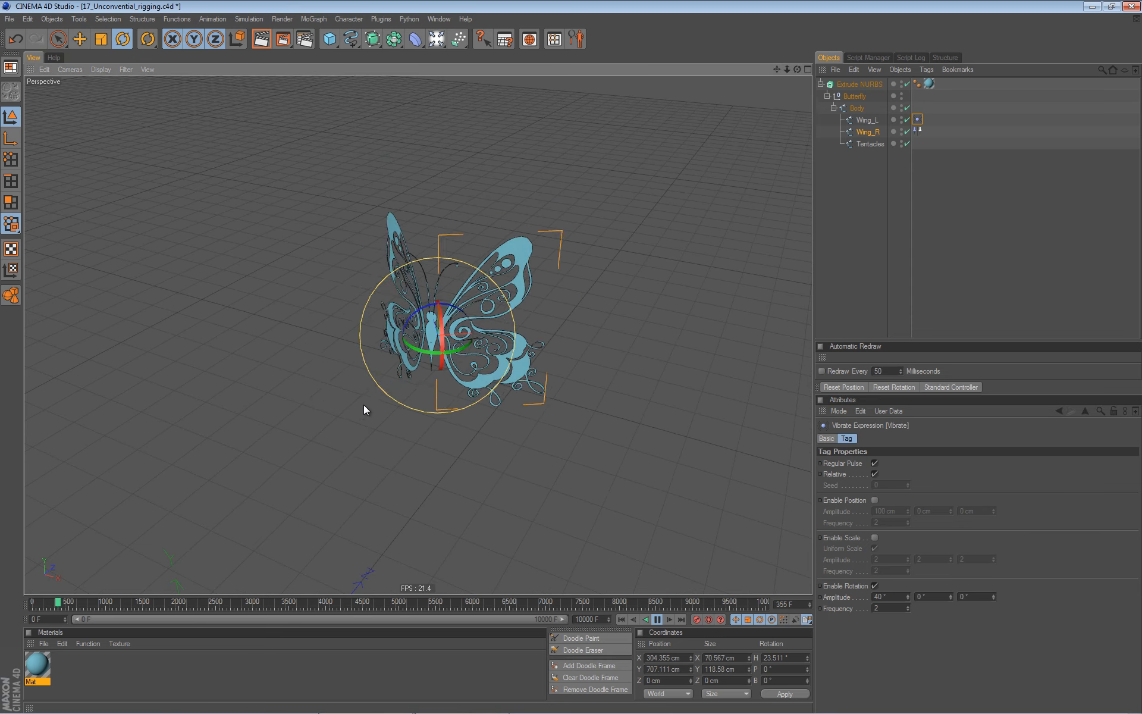
- Rotate the Butterfly null to a pitch of about 45° while the animation plays
{"action": "left_click", "coordinate": [856, 96]}
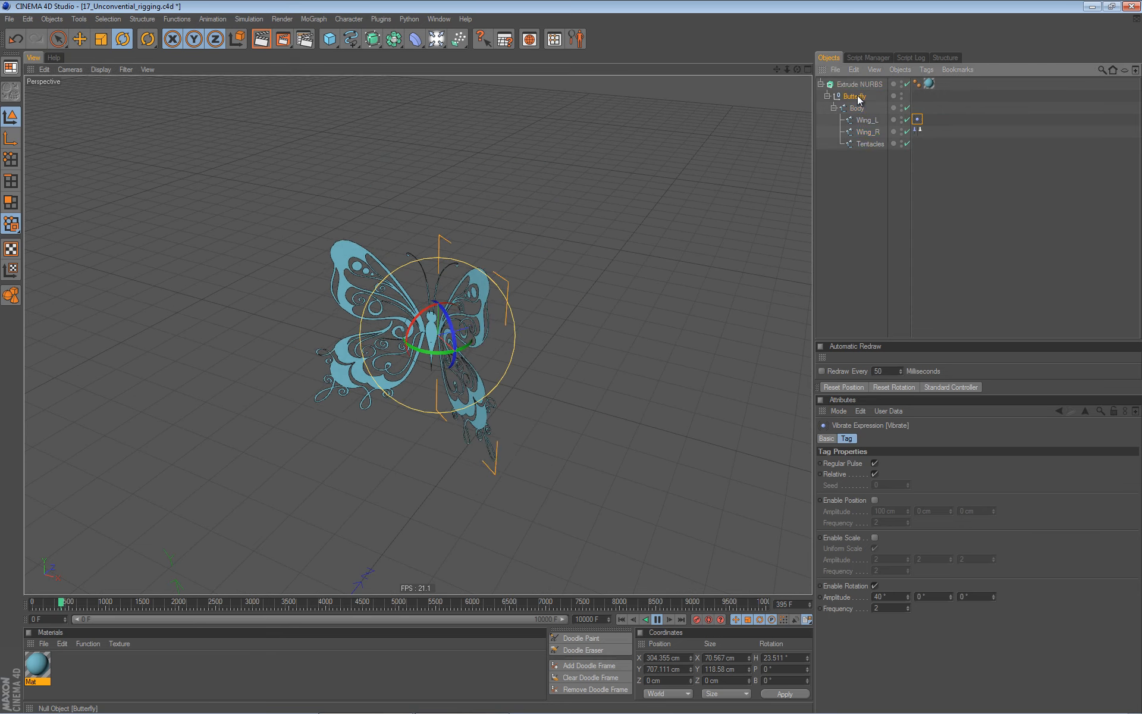
{"action": "left_click_drag", "start_coordinate": [422, 325], "coordinate": [409, 348]}
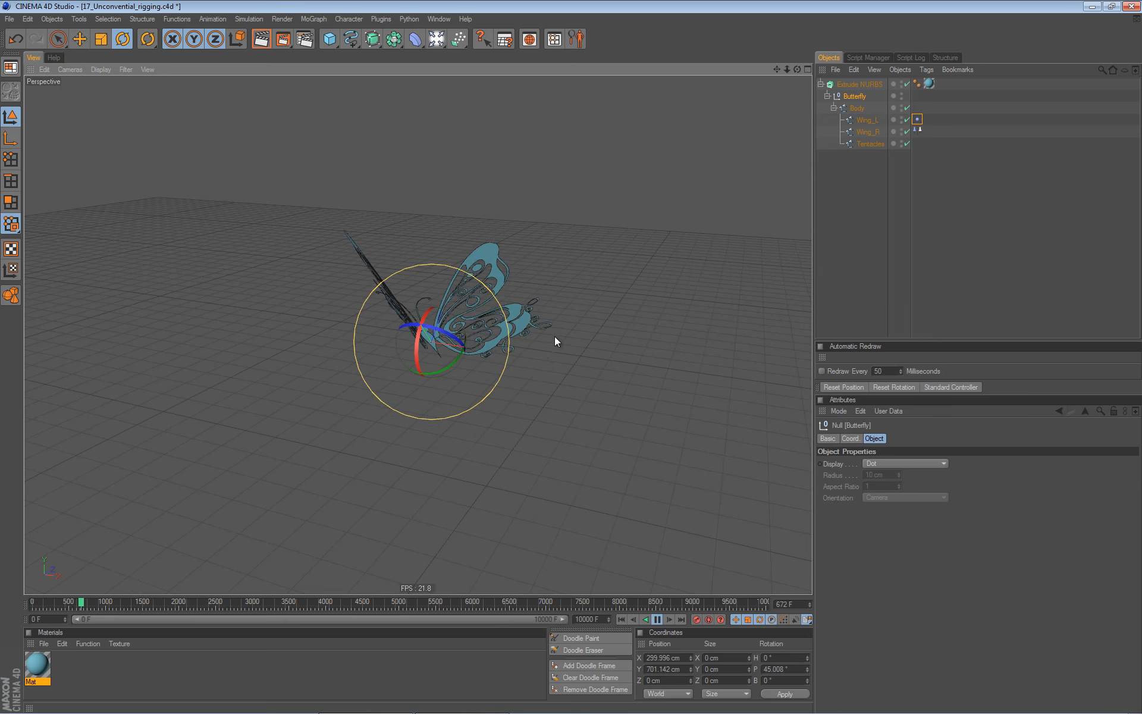
{"action": "left_click_drag", "start_coordinate": [431, 438], "coordinate": [472, 383], "text": "alt"}
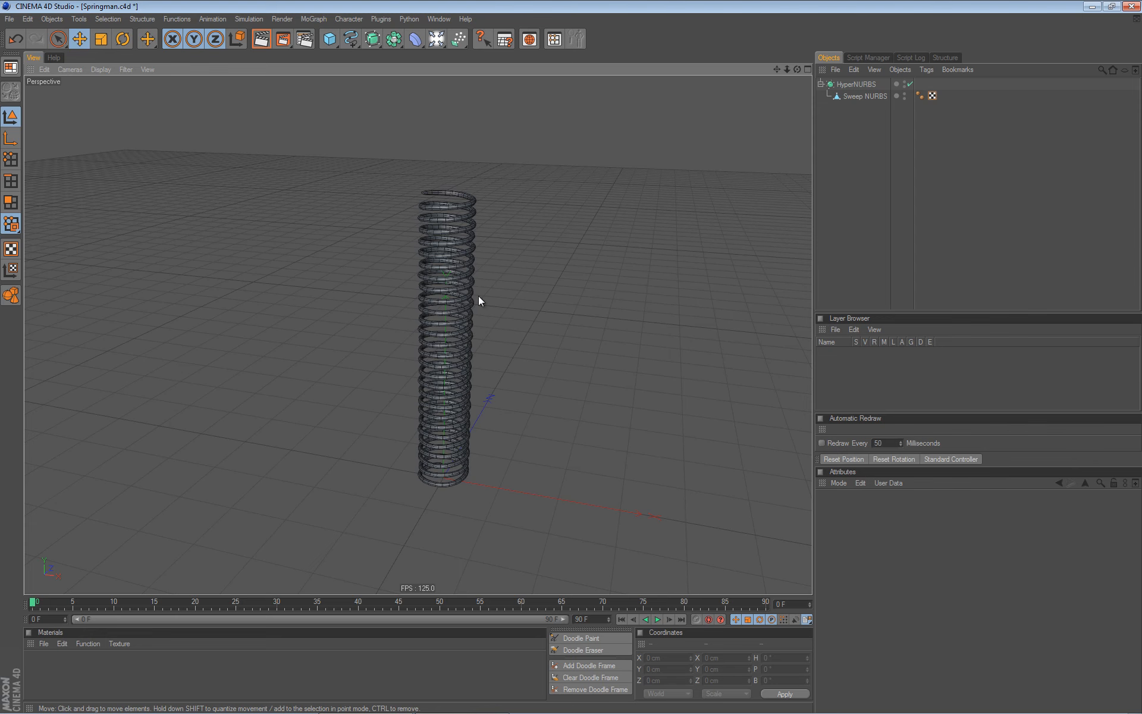
{"action": "left_click", "coordinate": [866, 96]}
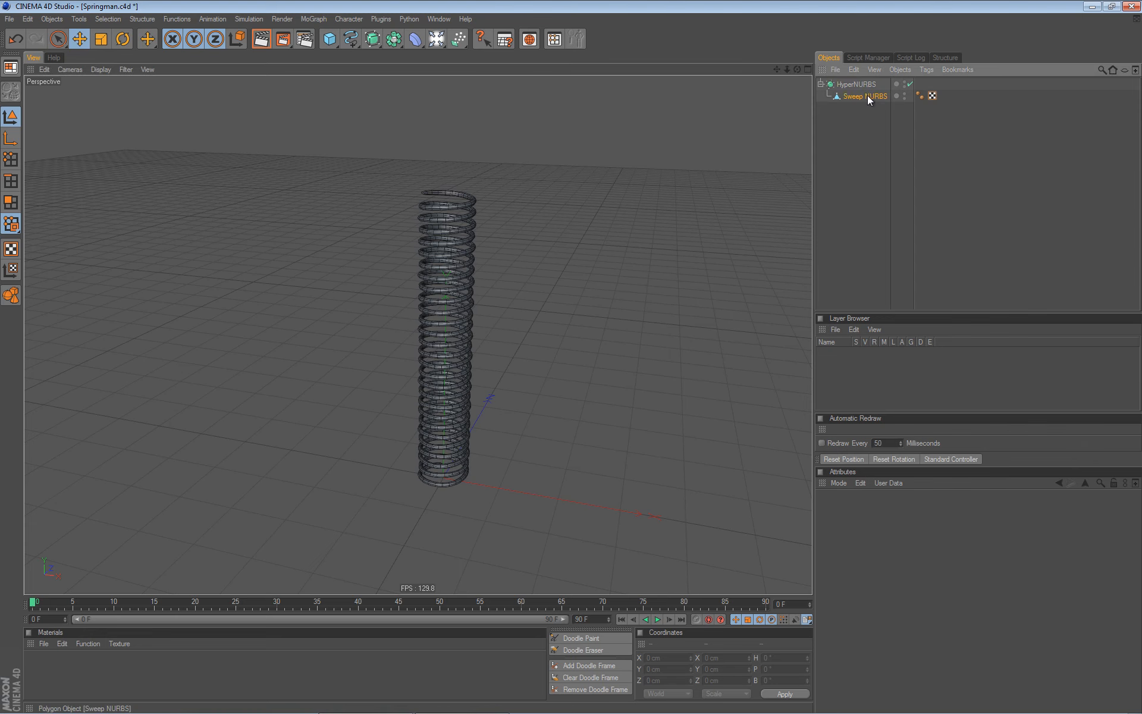
{"action": "left_click", "coordinate": [933, 69]}
{"action": "mouse_move", "coordinate": [983, 97]}
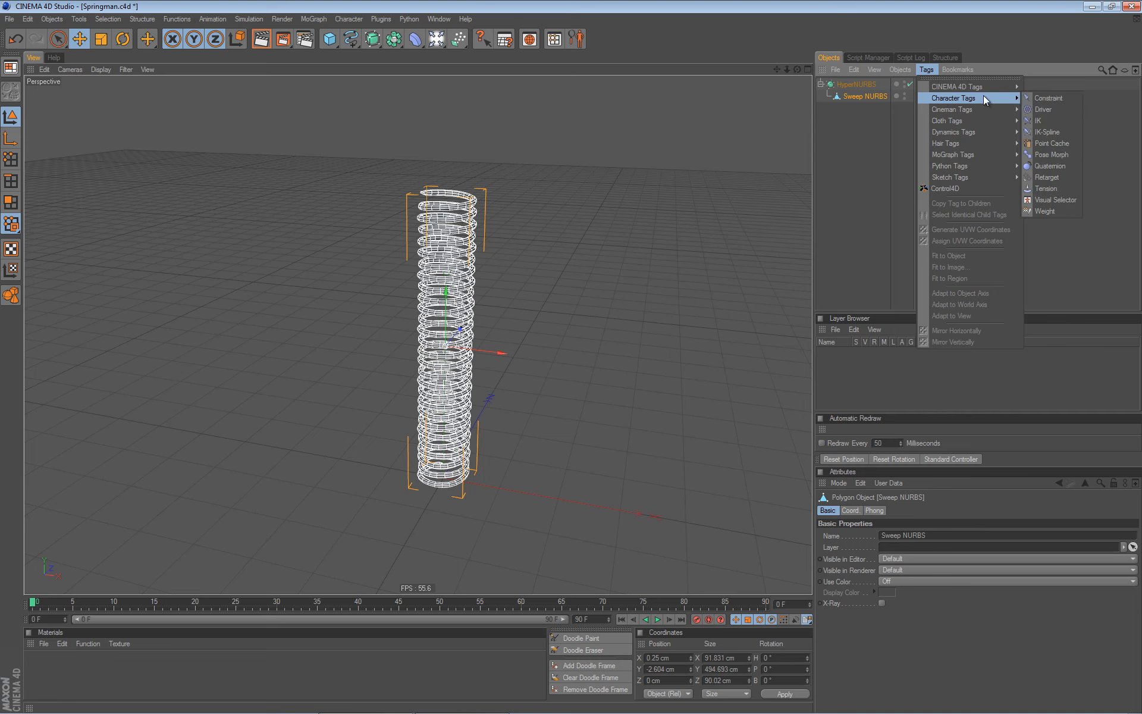
{"action": "left_click", "coordinate": [1048, 132]}
{"action": "left_click_drag", "start_coordinate": [452, 309], "coordinate": [484, 294], "text": "alt"}
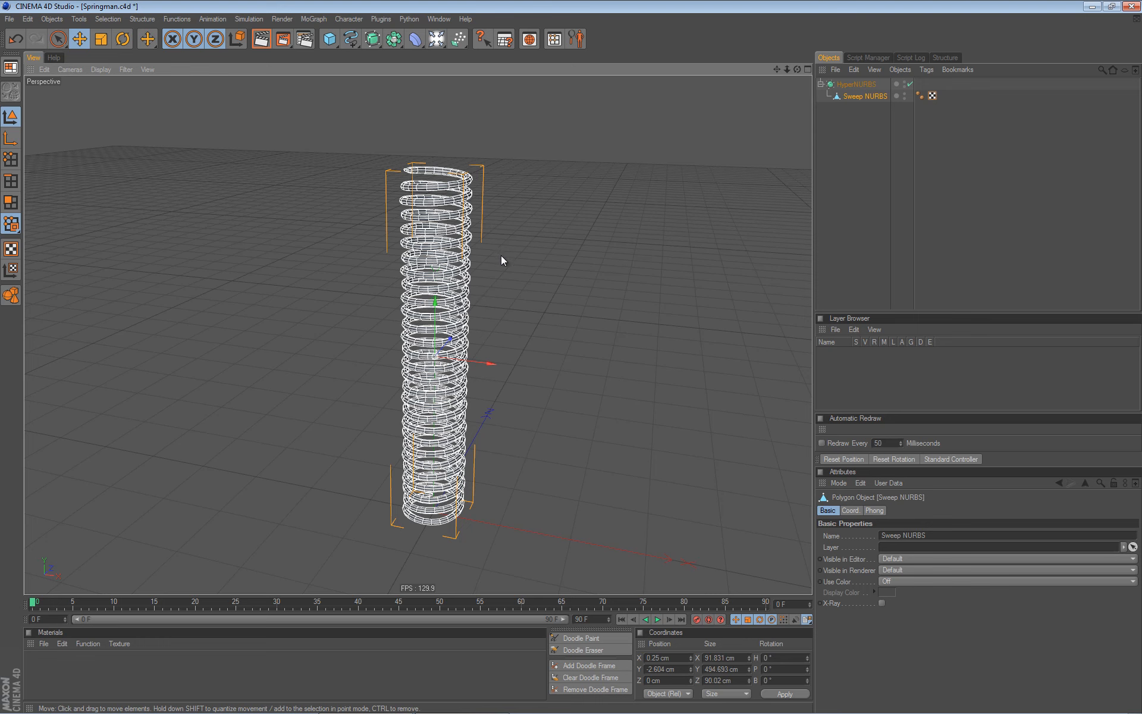
{"action": "left_click", "coordinate": [847, 138]}
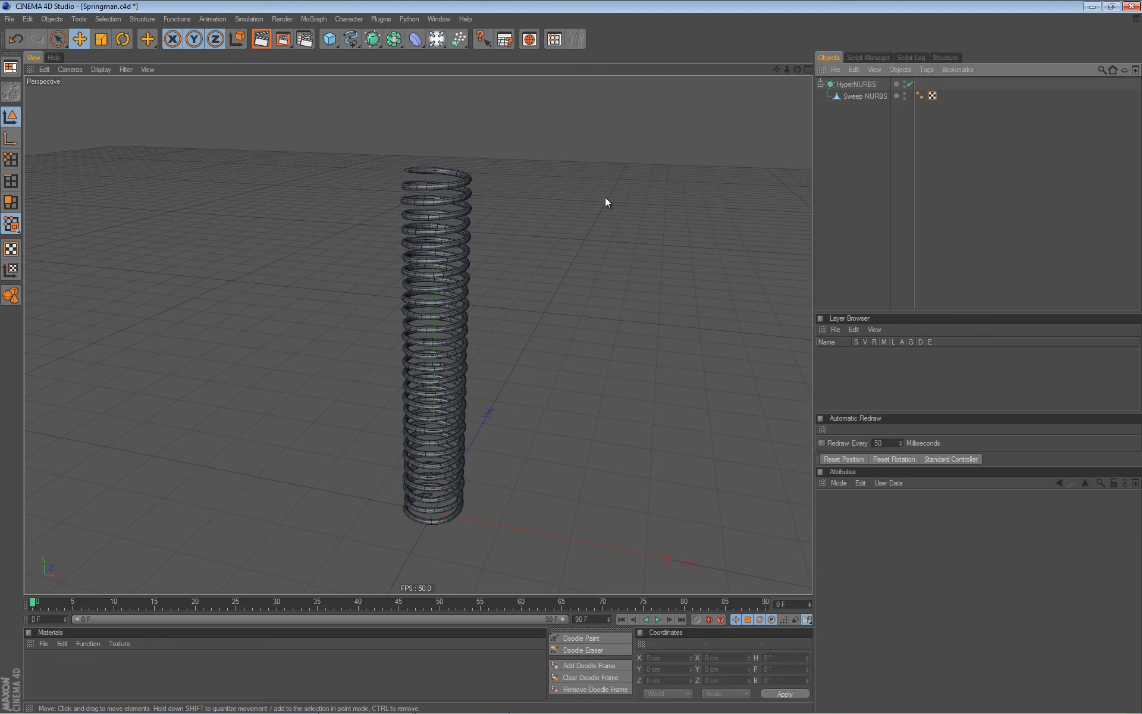
- Rename the Sweep NURBS object under the HyperNURBS to Spring and deselect it
{"action": "double_click", "coordinate": [856, 96]}
{"action": "type", "text": "Spring"}
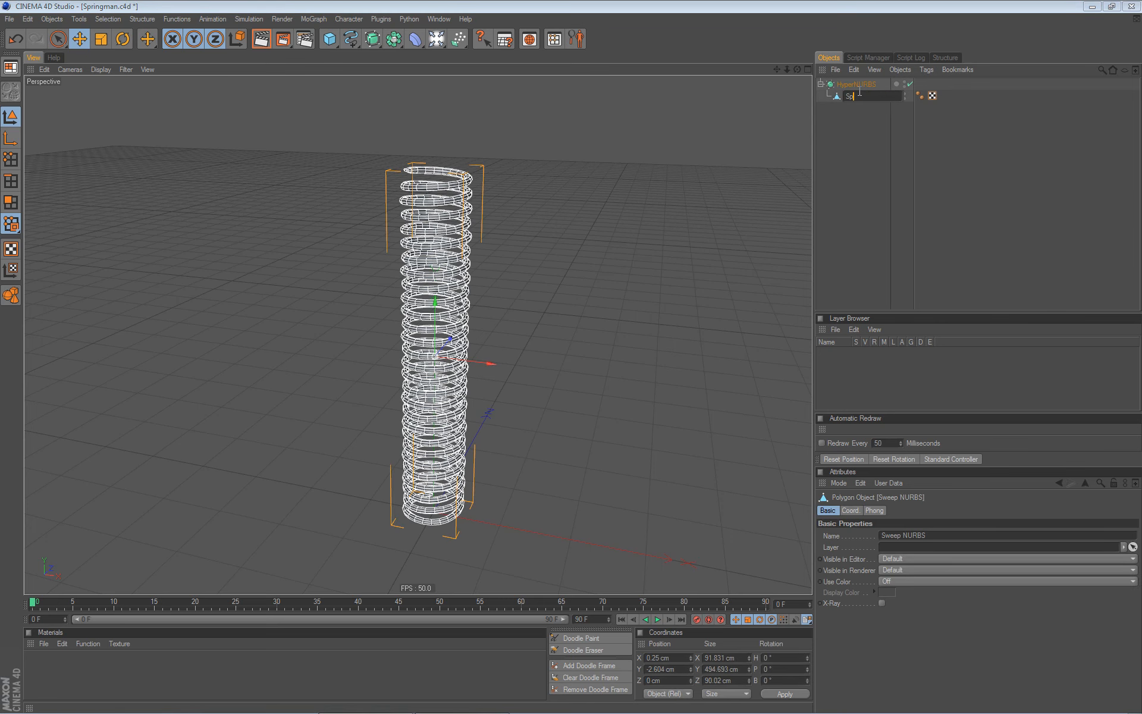
{"action": "key", "text": "Return"}
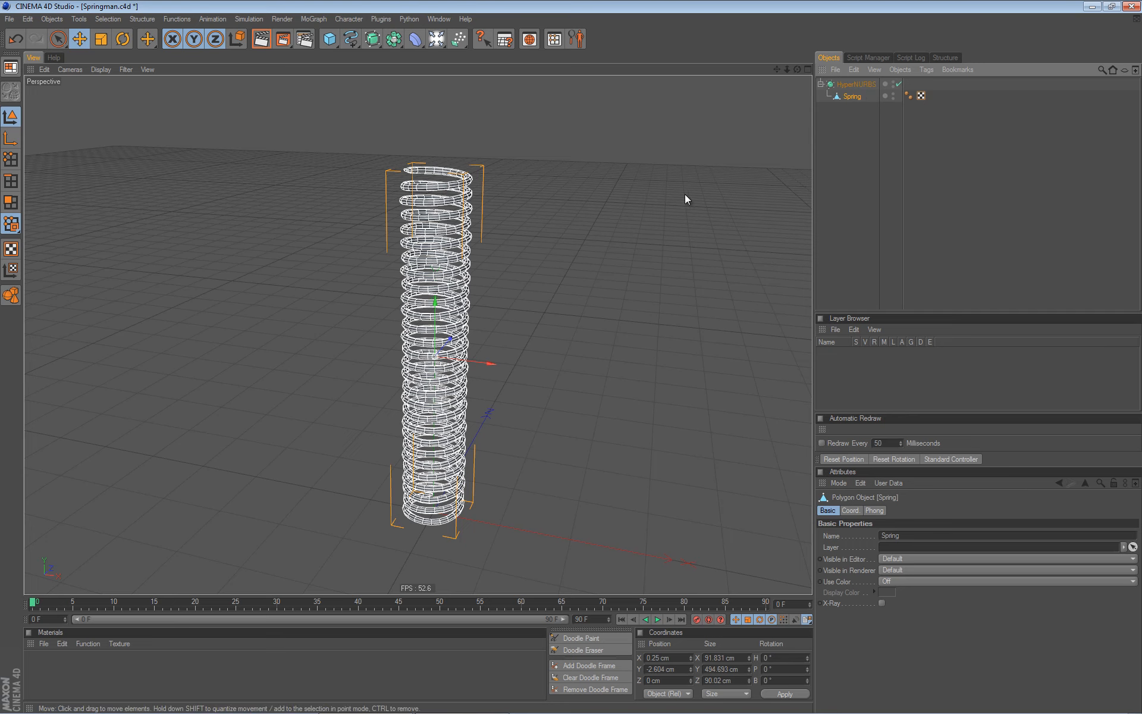
{"action": "left_click", "coordinate": [587, 191]}
- Inspect the spring in perspective and switch to a full-size Front view of it
{"action": "left_click_drag", "start_coordinate": [405, 390], "coordinate": [434, 344], "text": "alt"}
{"action": "middle_click_drag", "start_coordinate": [434, 343], "coordinate": [451, 348], "text": "alt"}
{"action": "left_click_drag", "start_coordinate": [451, 348], "coordinate": [358, 392], "text": "alt"}
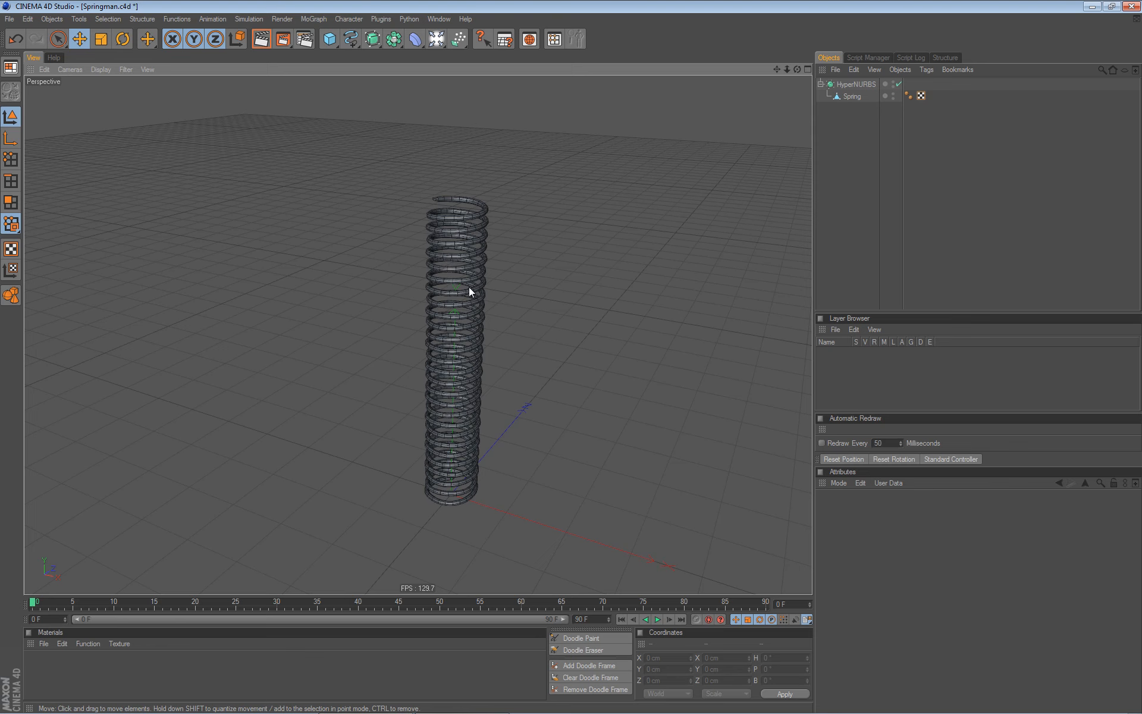
{"action": "middle_click", "coordinate": [352, 467]}
{"action": "middle_click", "coordinate": [511, 437]}
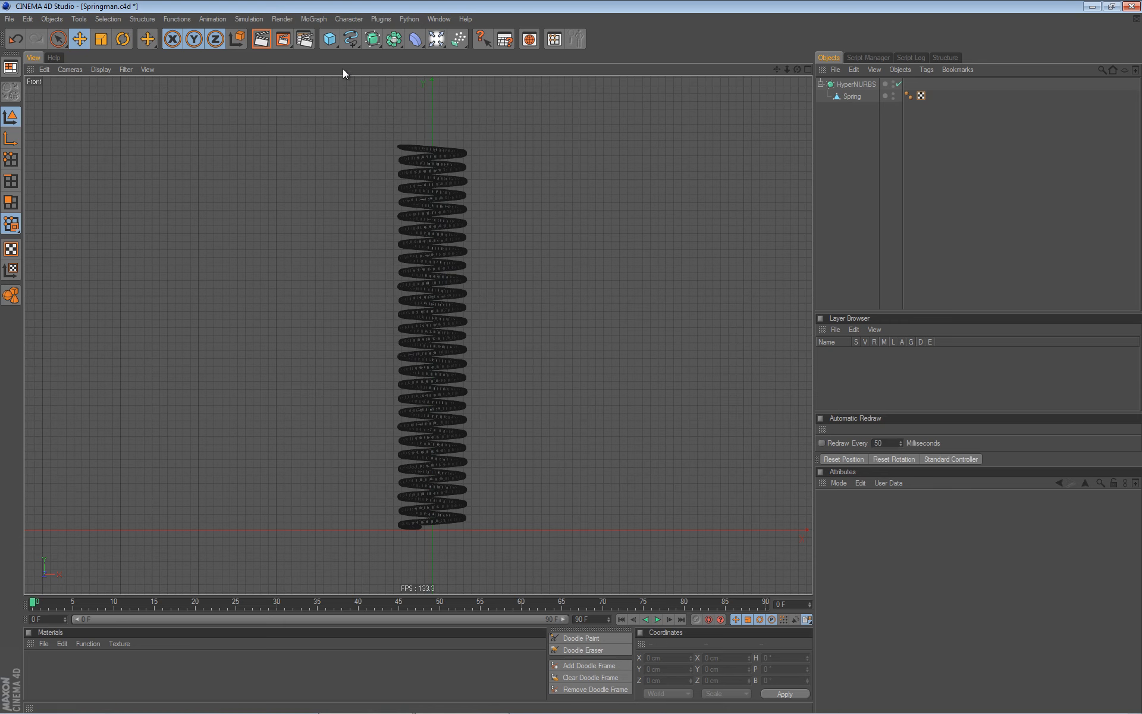
{"action": "left_click", "coordinate": [346, 19]}
{"action": "left_click", "coordinate": [353, 89]}
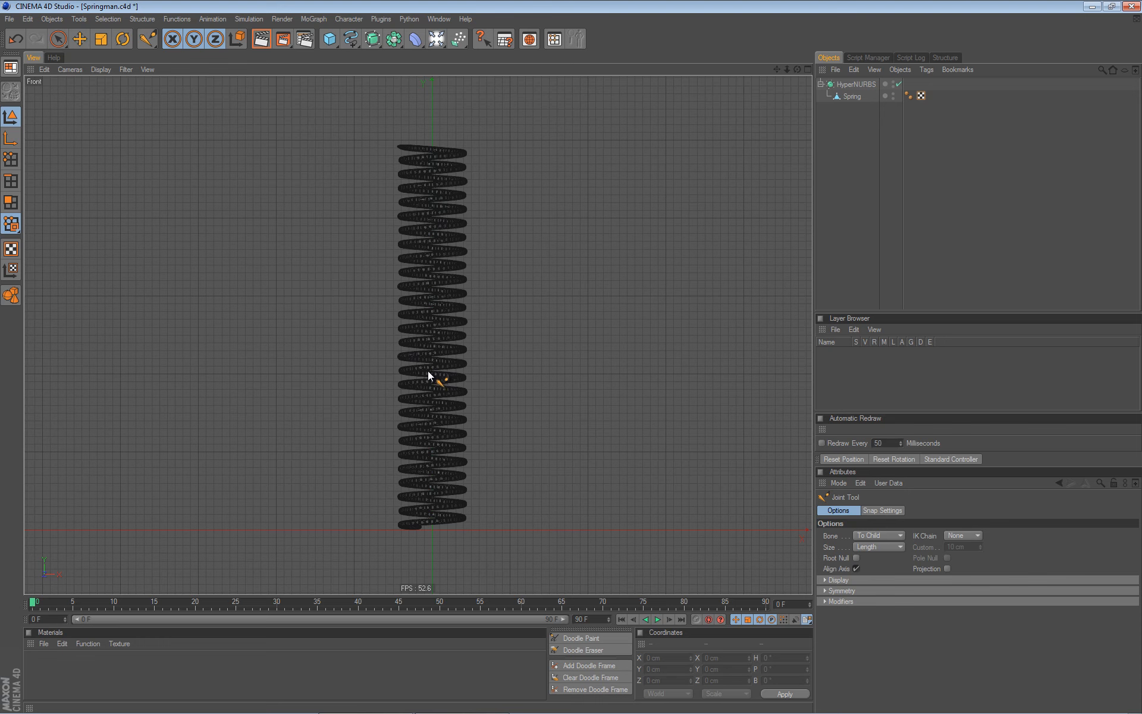
{"action": "key", "text": "e"}
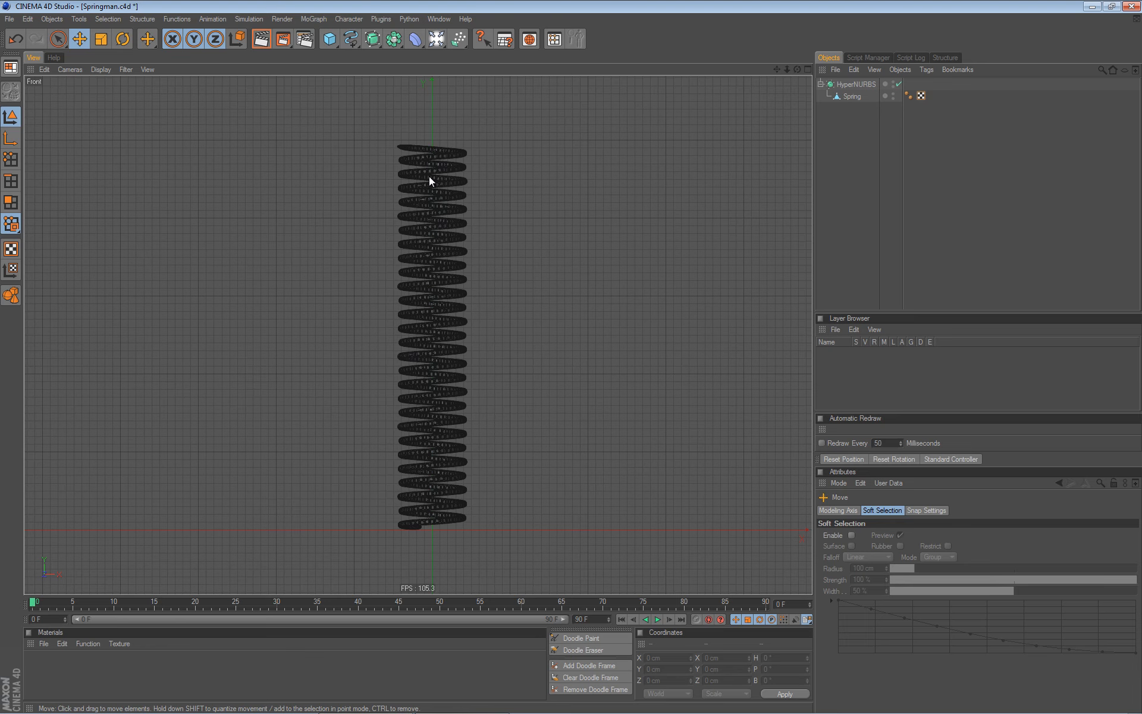
- Draw a two-point linear spline down the centre of the spring, from its top end to its base
{"action": "left_click", "coordinate": [350, 40]}
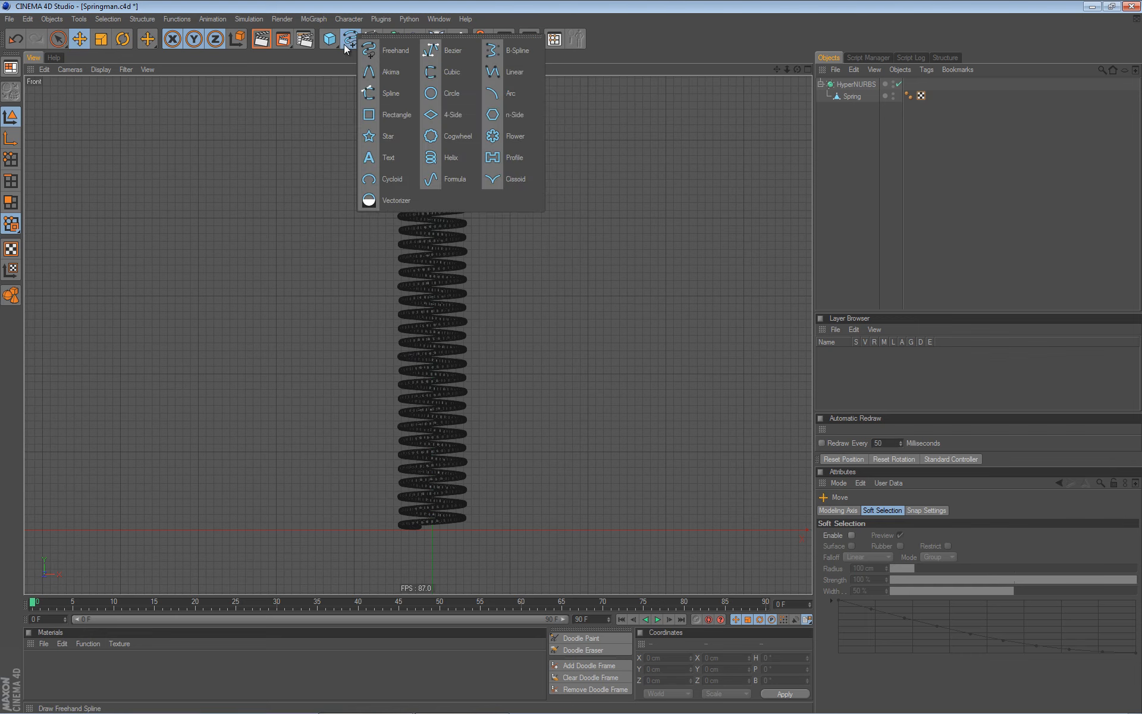
{"action": "left_click", "coordinate": [511, 71]}
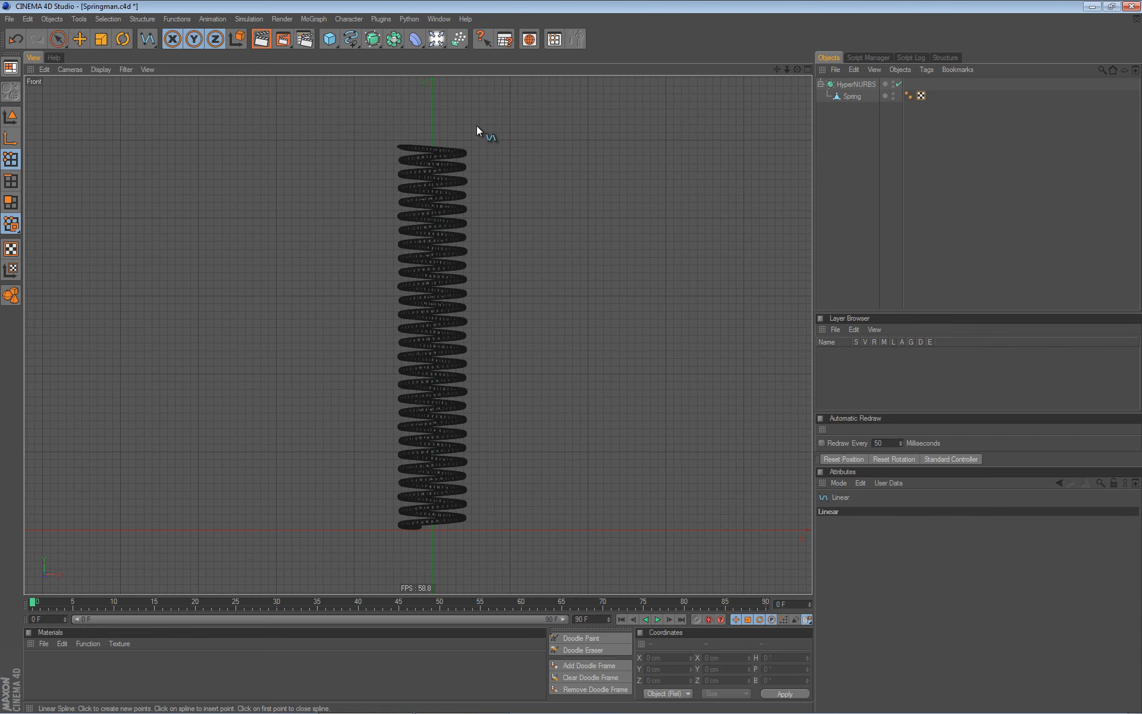
{"action": "left_click", "coordinate": [432, 143]}
{"action": "left_click", "coordinate": [432, 528]}
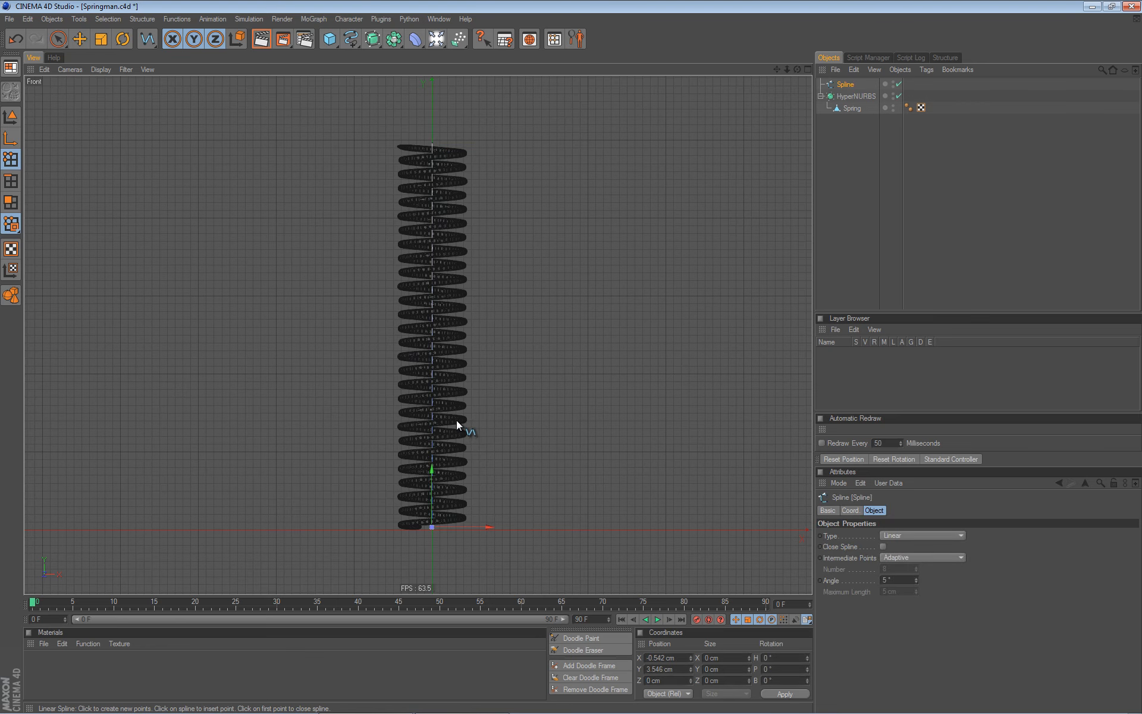
- Set both the X position and the X size of the spline's points to 0 to centre and straighten it
{"action": "key", "text": "e"}
{"action": "double_click", "coordinate": [675, 658]}
{"action": "type", "text": "0"}
{"action": "key", "text": "Tab"}
{"action": "type", "text": "0"}
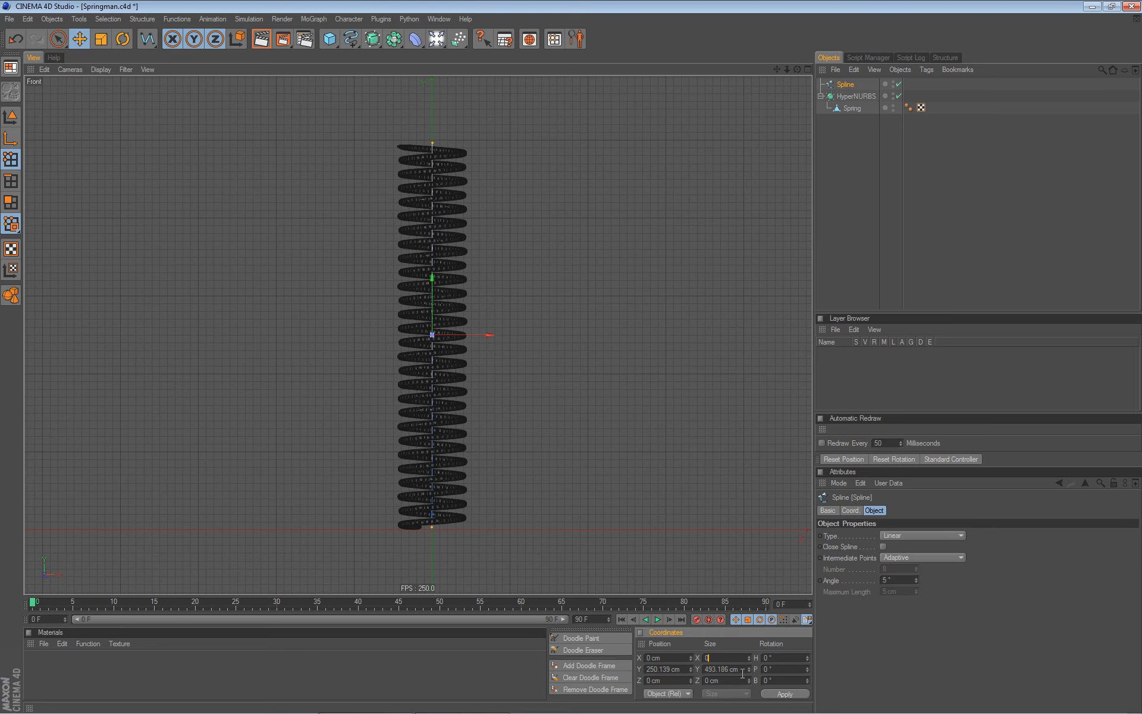
{"action": "left_click", "coordinate": [775, 693]}
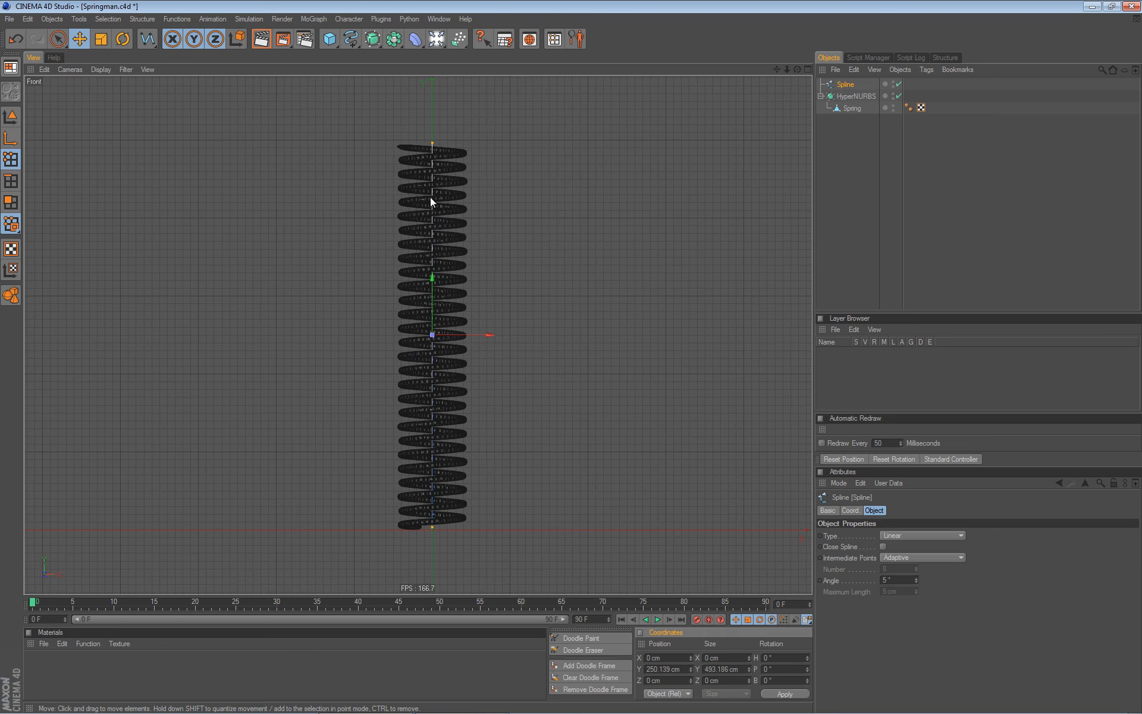
- Set the Y position of the spline's lowest point to 0
{"action": "left_click", "coordinate": [431, 527]}
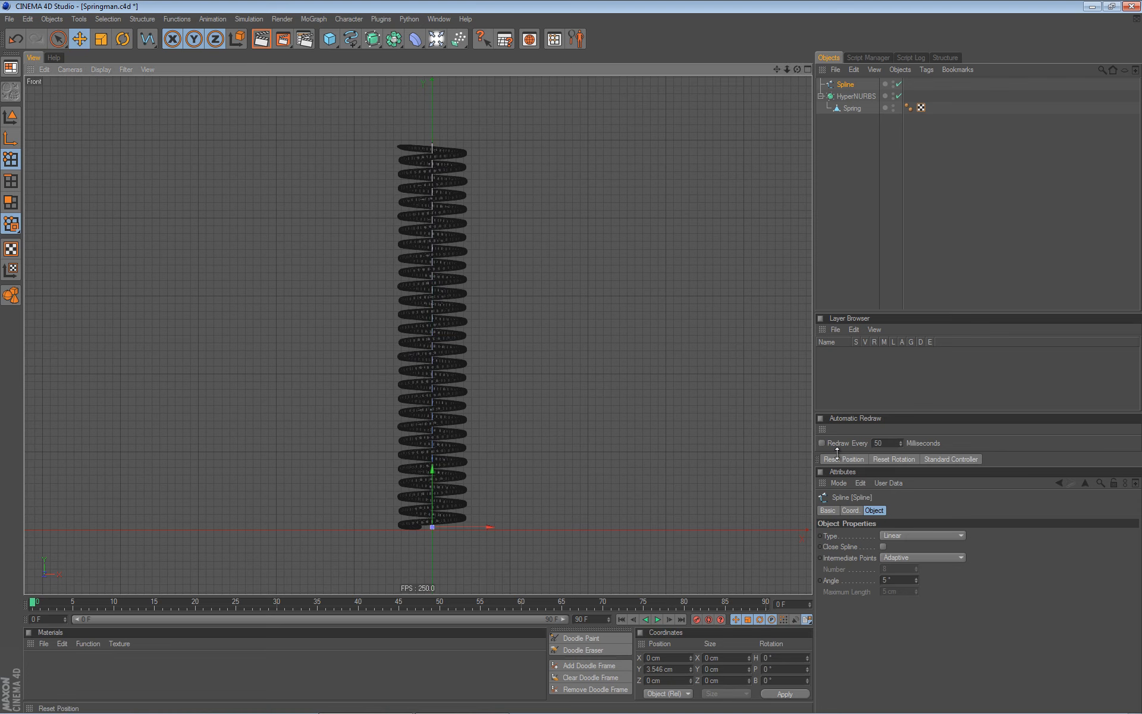
{"action": "double_click", "coordinate": [660, 669]}
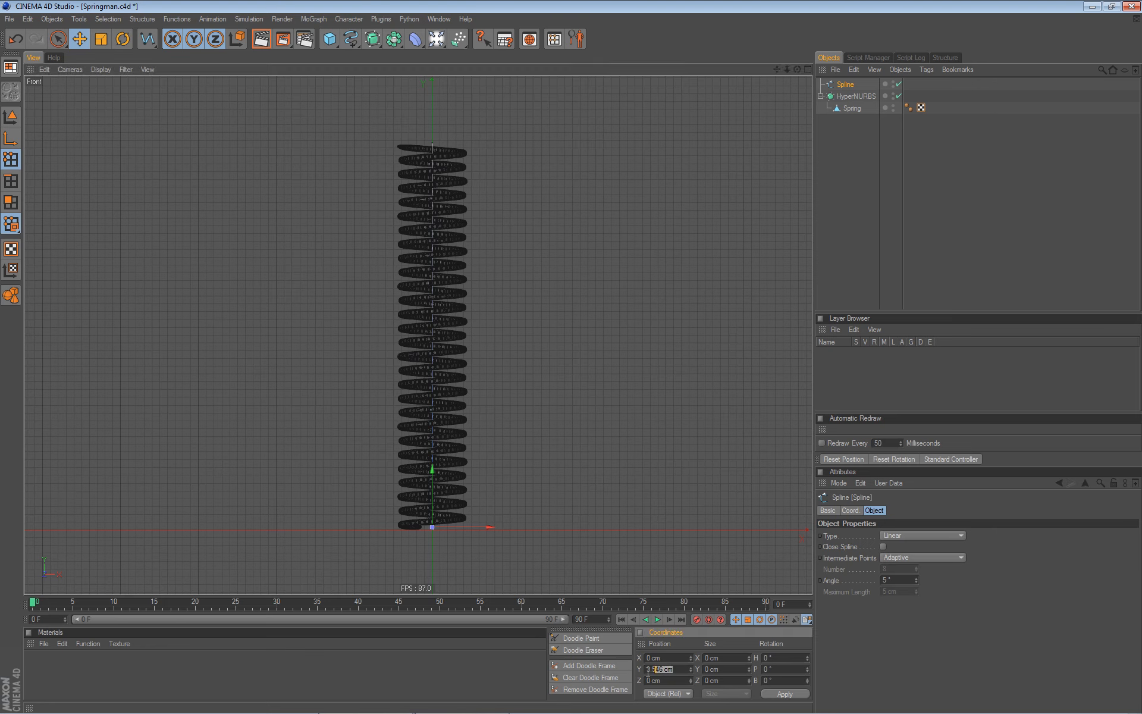
{"action": "type", "text": "0"}
{"action": "left_click", "coordinate": [784, 694]}
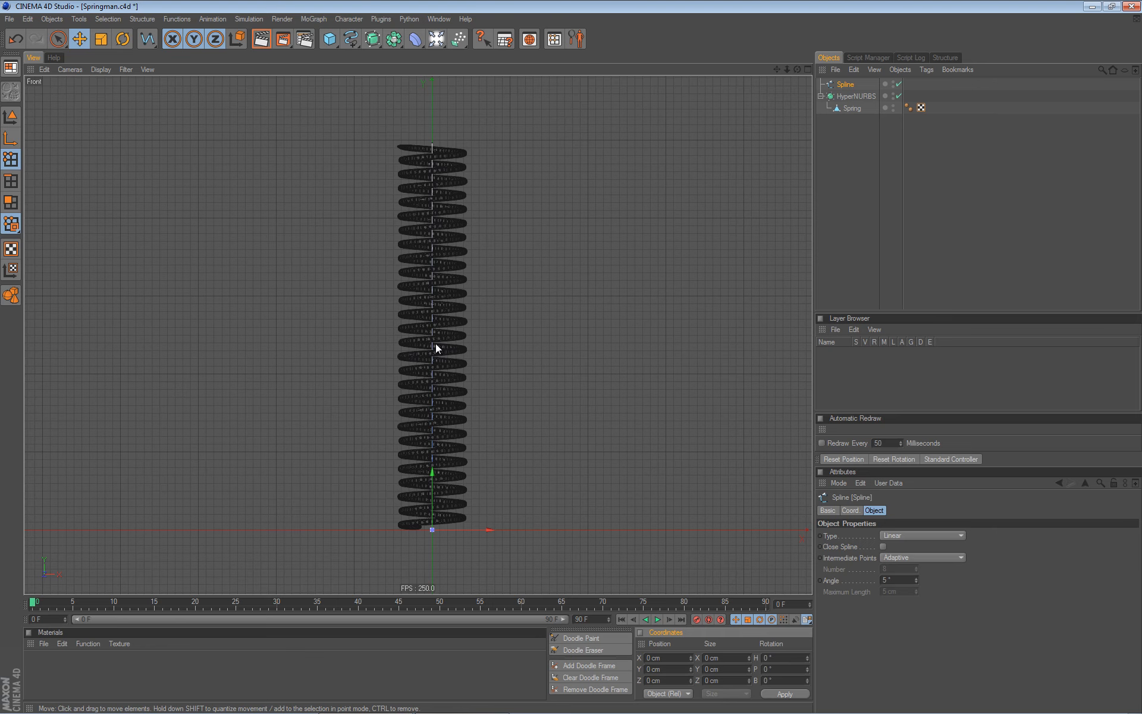
- Select all points of the spline and subdivide it with a Subdivisions value of 8
{"action": "key", "text": "ctrl+a"}
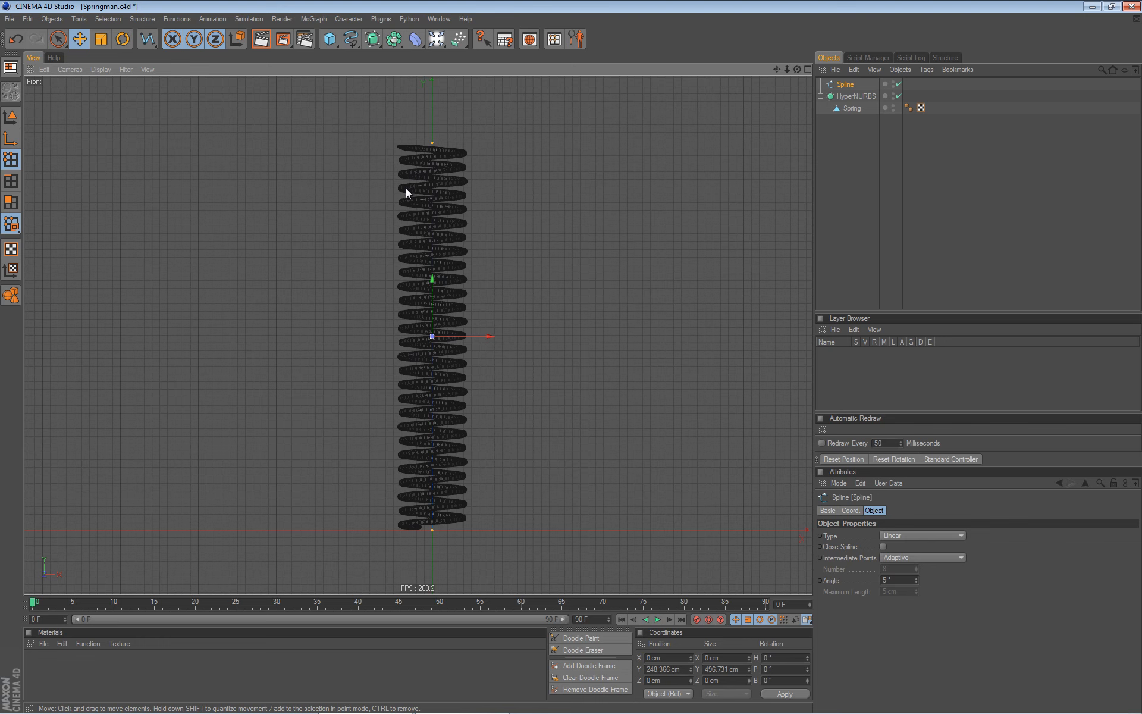
{"action": "key", "text": "u"}
{"action": "key", "text": "s"}
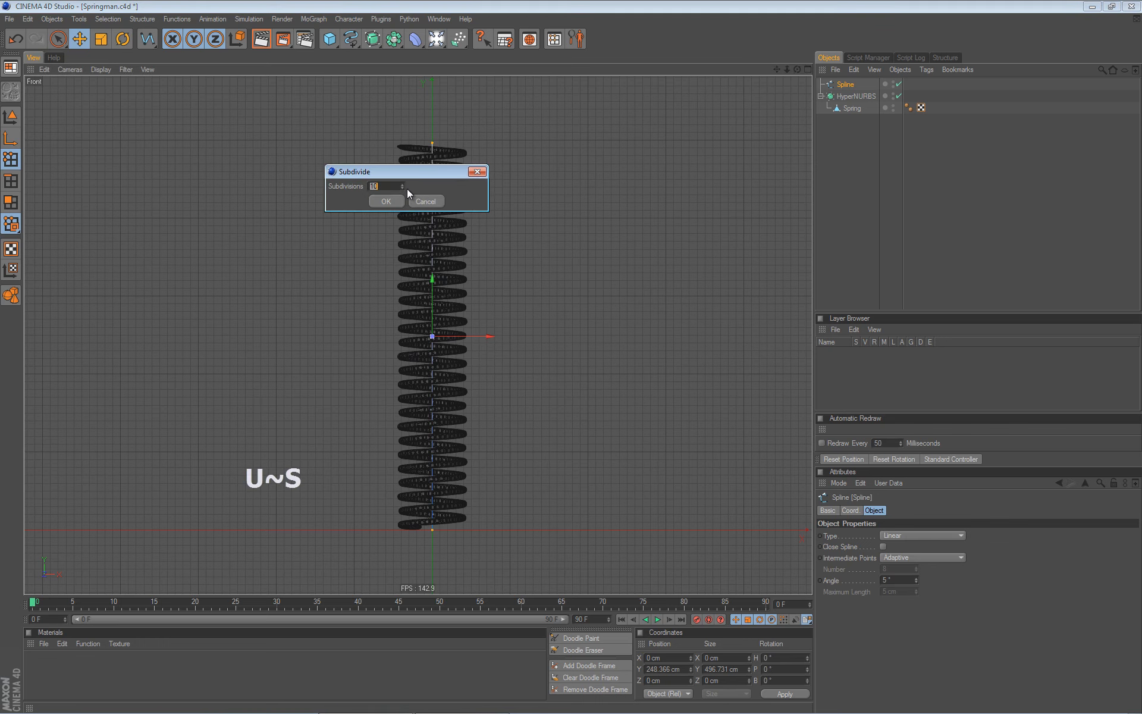
{"action": "left_click_drag", "start_coordinate": [412, 169], "coordinate": [678, 258]}
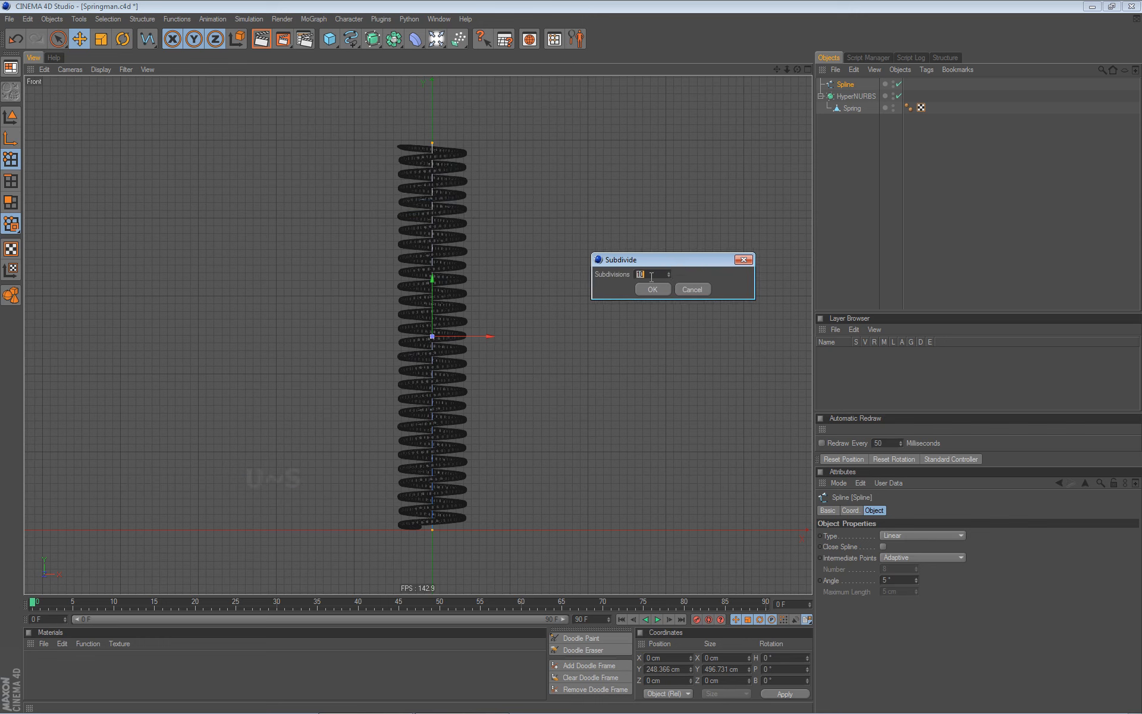
{"action": "type", "text": "8"}
{"action": "left_click", "coordinate": [653, 287]}
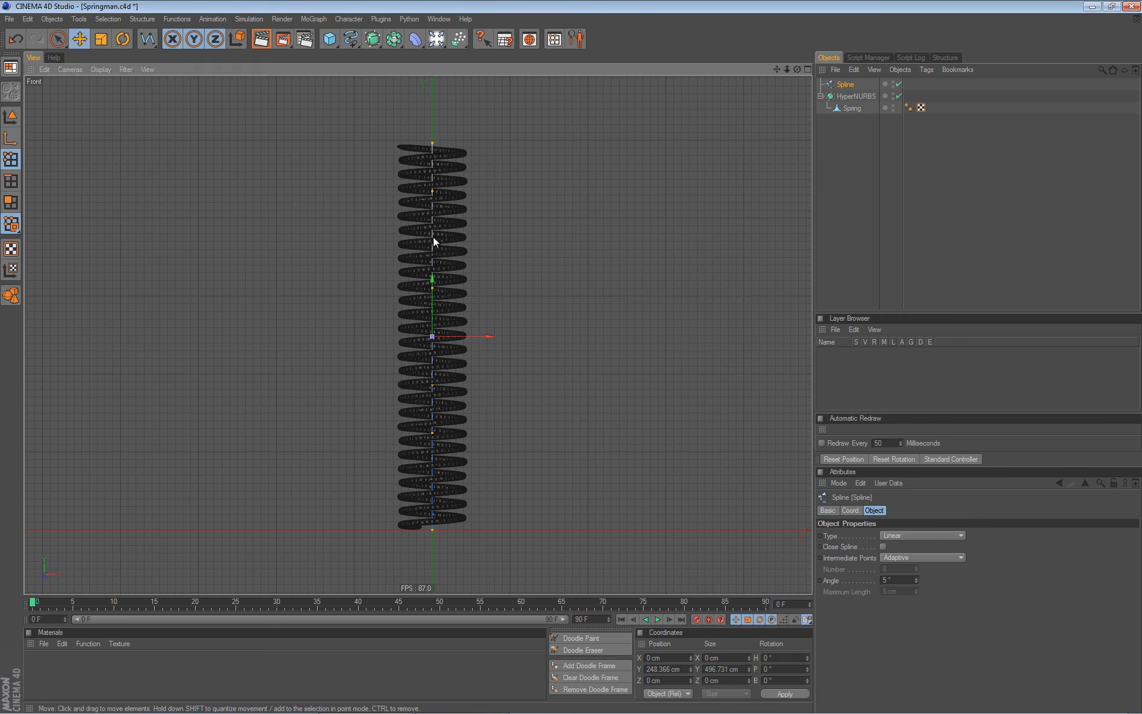
- Hide the HyperNURBS spring in the viewport and convert the spline to a chain of joints
{"action": "left_click", "coordinate": [893, 96]}
{"action": "left_click", "coordinate": [893, 95]}
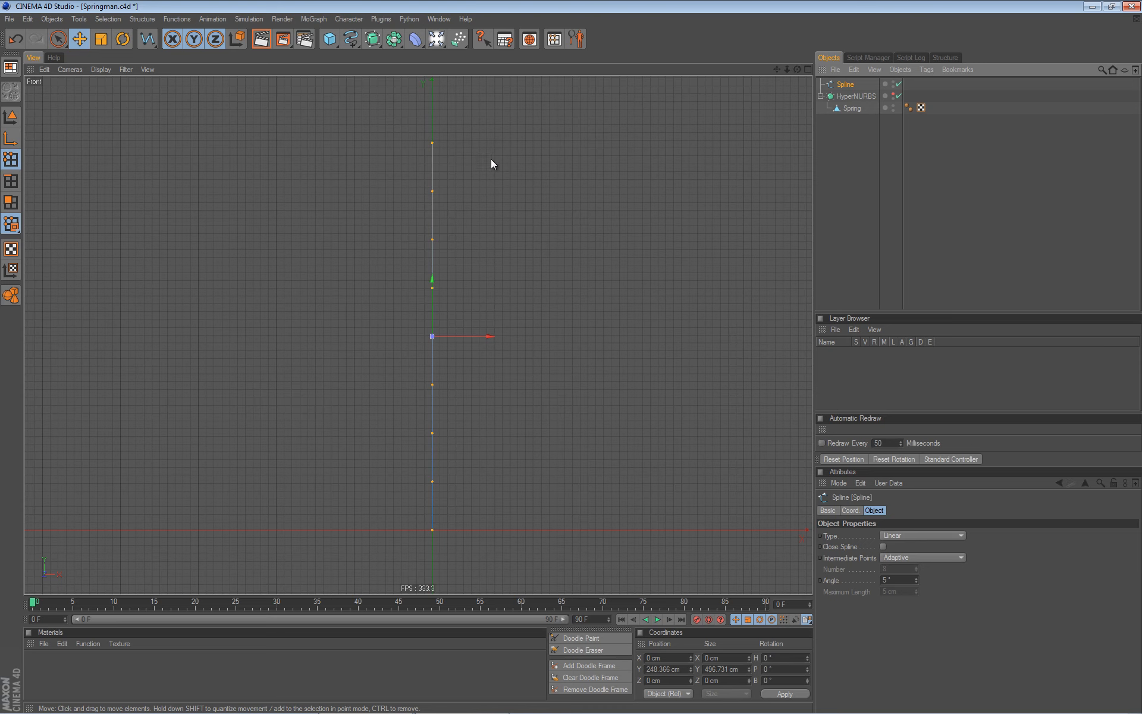
{"action": "left_click", "coordinate": [351, 19]}
{"action": "mouse_move", "coordinate": [358, 64]}
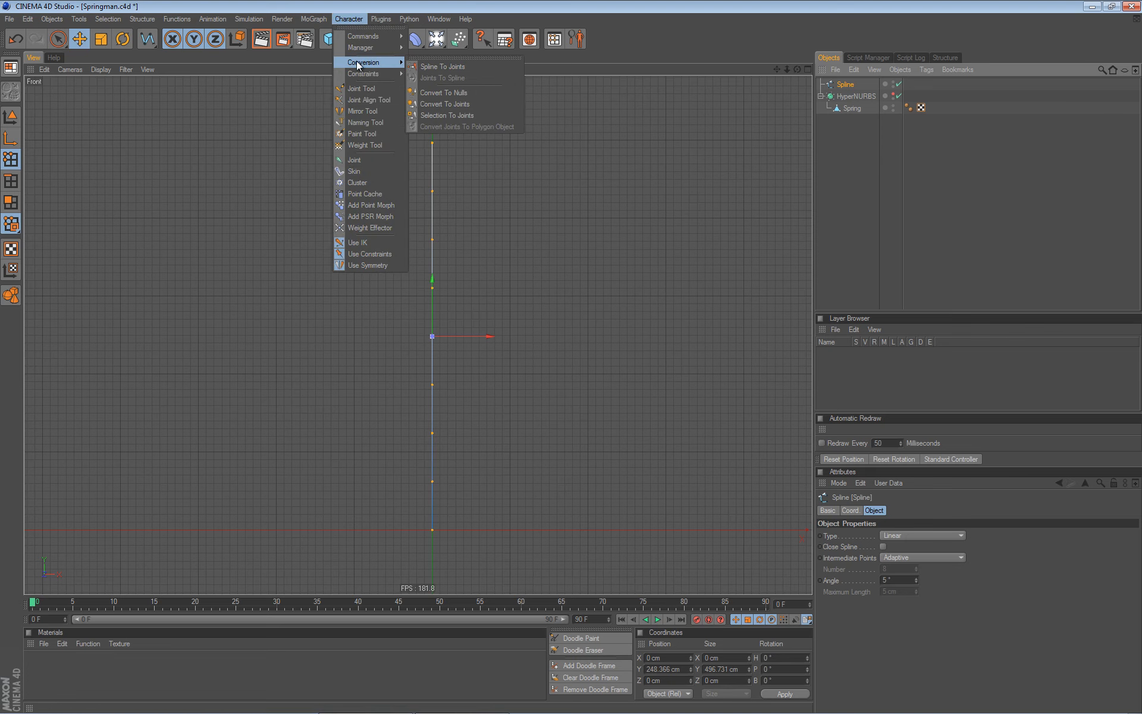
{"action": "left_click", "coordinate": [453, 68]}
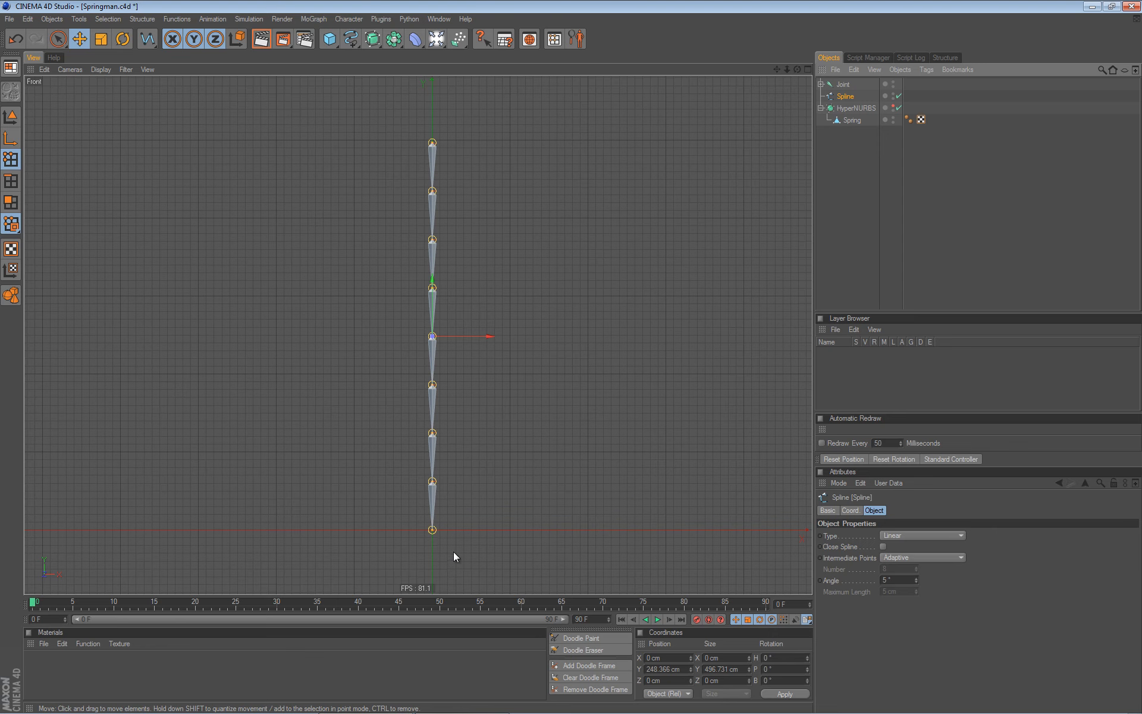
{"action": "right_click", "coordinate": [628, 443]}
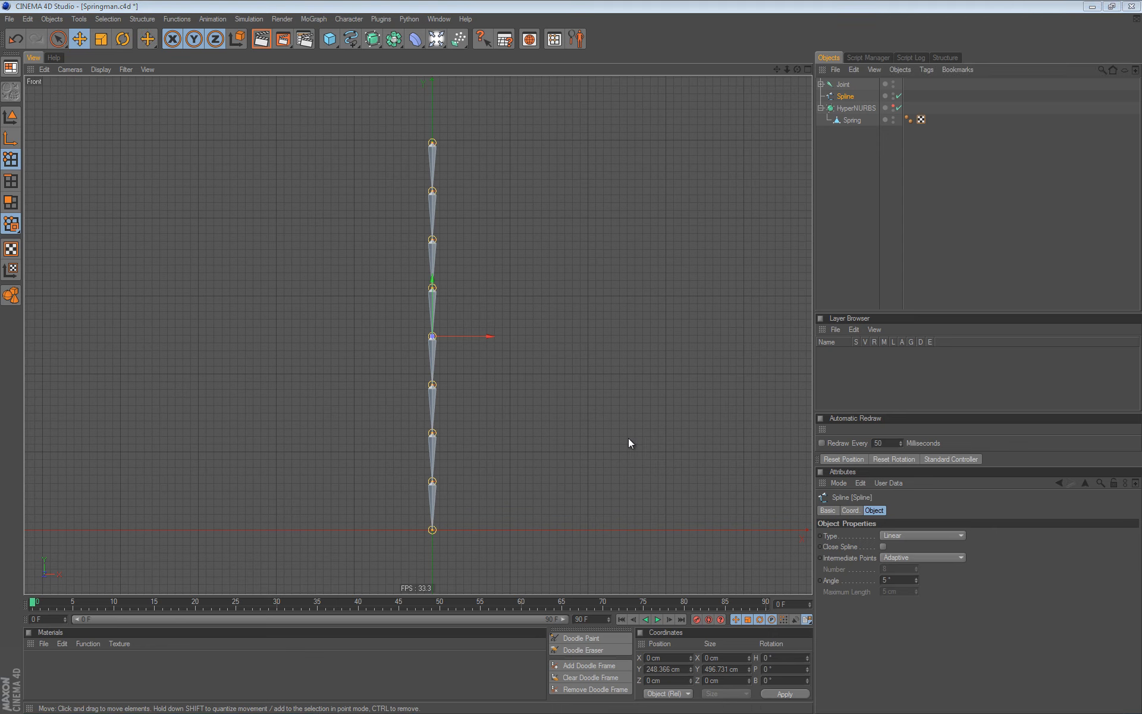
- Unfold the complete joint hierarchy in the object list and select every joint in the chain
{"action": "left_click", "coordinate": [820, 84]}
{"action": "left_click", "coordinate": [849, 87]}
{"action": "left_click", "coordinate": [874, 69]}
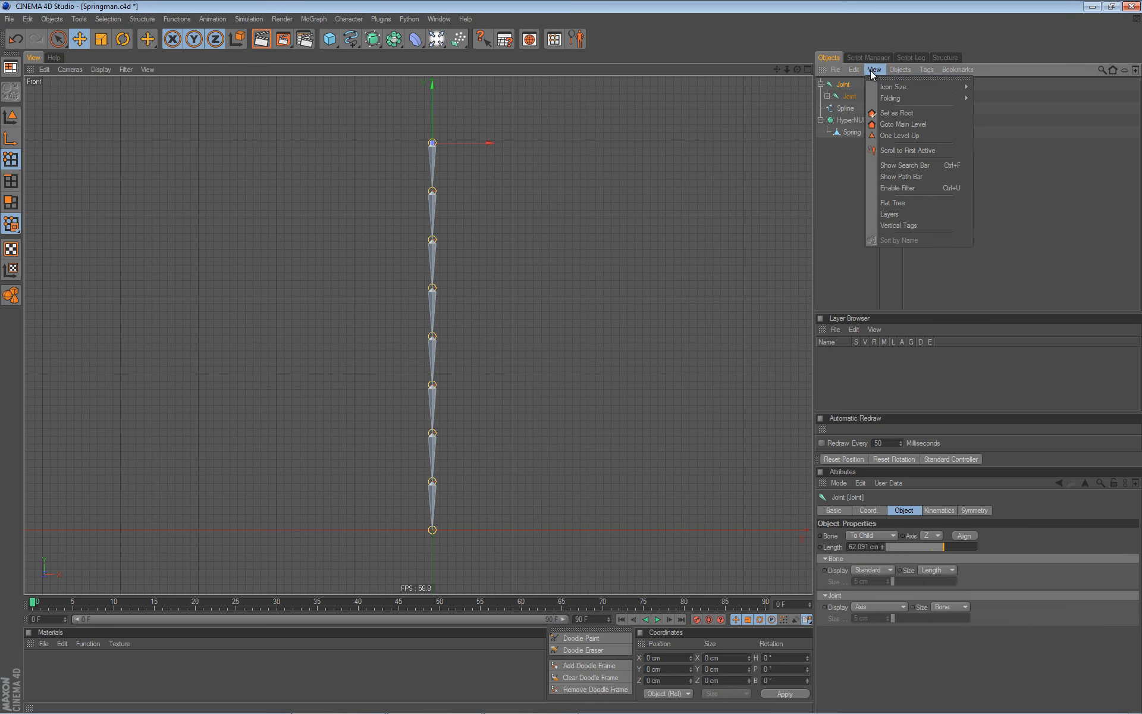
{"action": "mouse_move", "coordinate": [909, 100]}
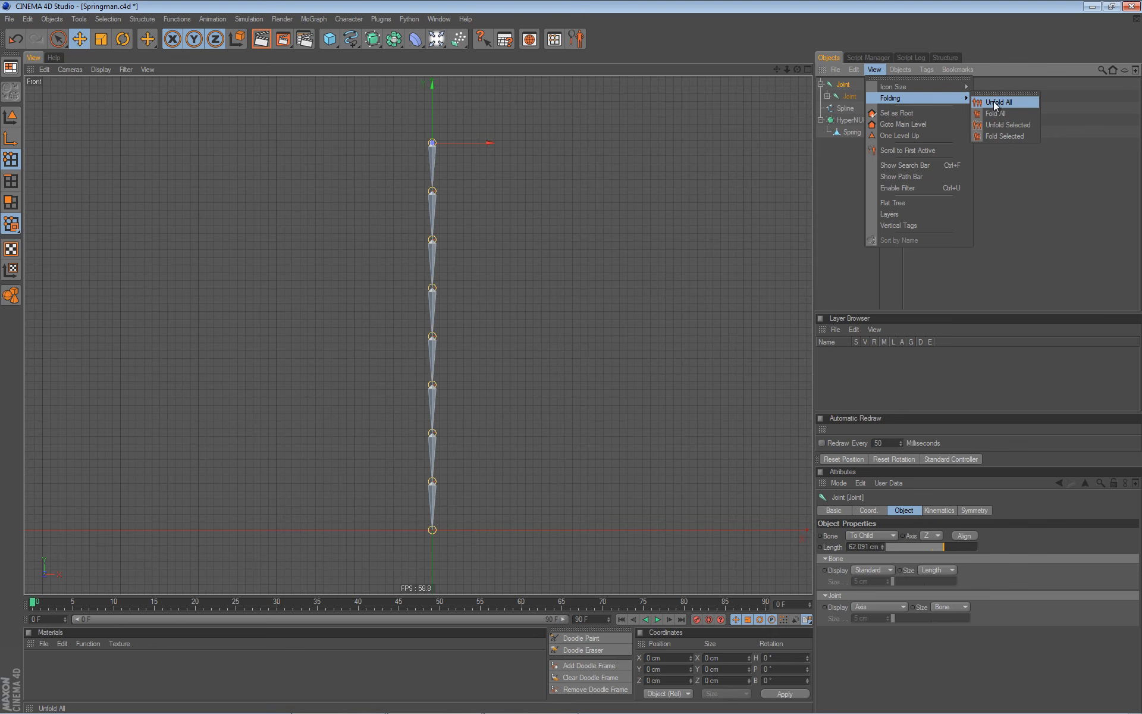
{"action": "left_click", "coordinate": [1008, 124]}
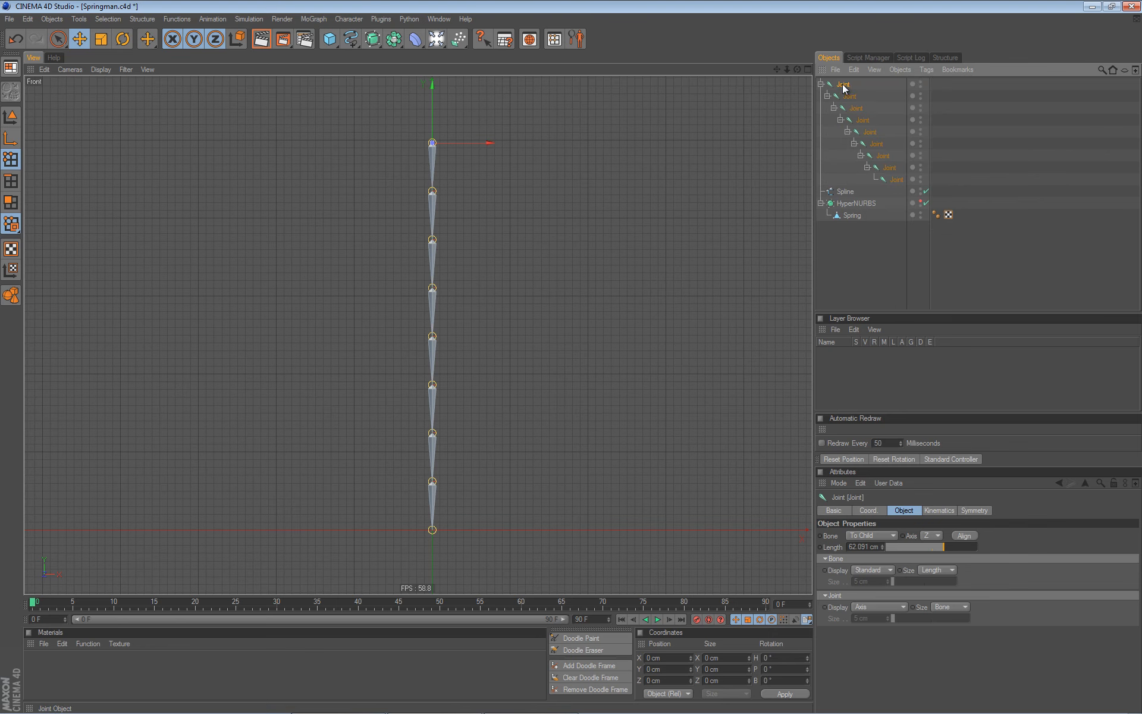
{"action": "middle_click", "coordinate": [844, 88]}
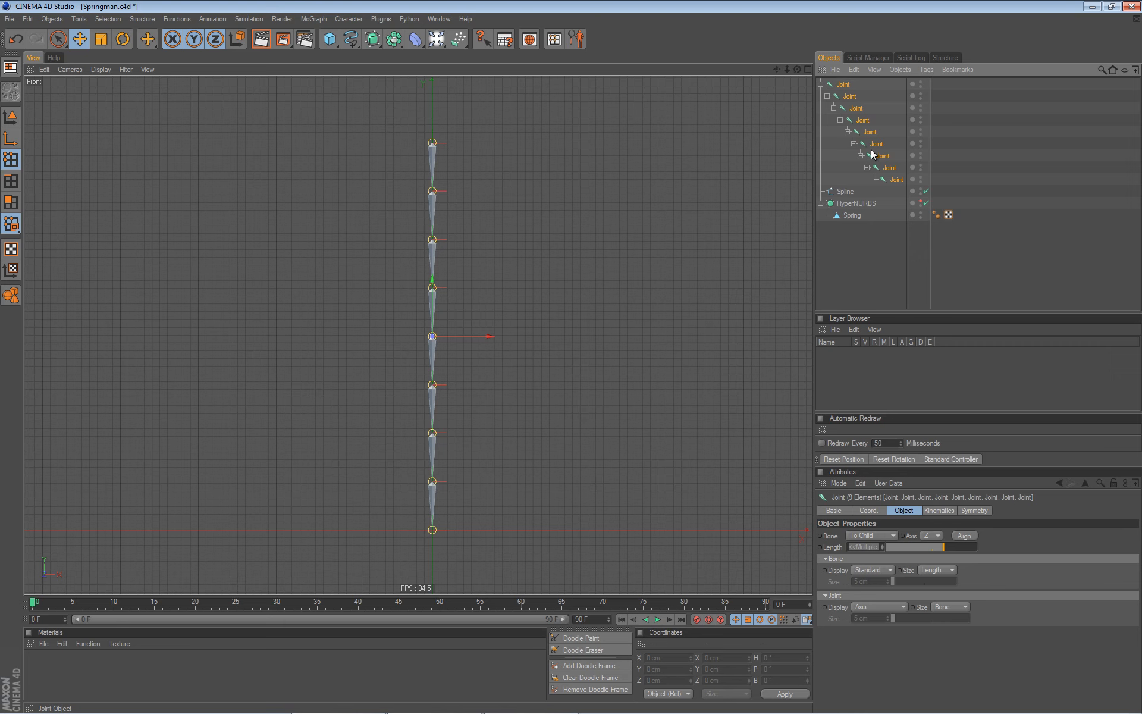
- Rename the nine joints 1 through 9 in order, from the parent joint down to the last child
{"action": "double_click", "coordinate": [847, 86]}
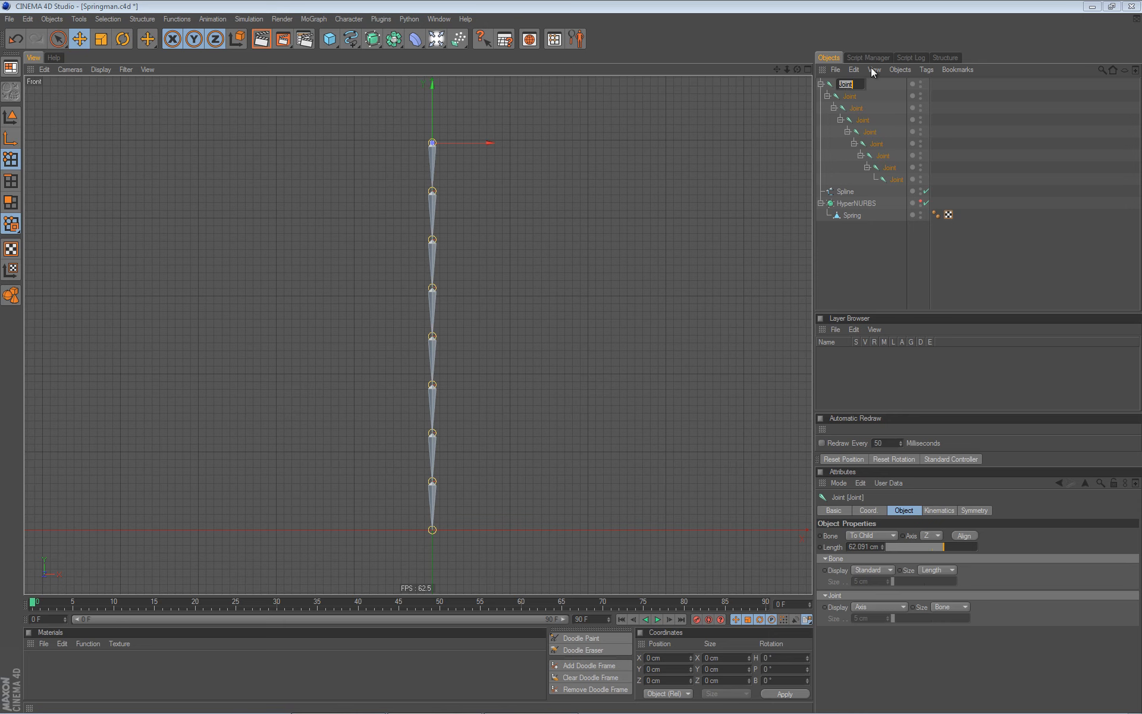
{"action": "type", "text": "1"}
{"action": "key", "text": "Tab"}
{"action": "type", "text": "2"}
{"action": "key", "text": "Tab"}
{"action": "type", "text": "3"}
{"action": "key", "text": "Tab"}
{"action": "type", "text": "4"}
{"action": "key", "text": "Tab"}
{"action": "type", "text": "5"}
{"action": "key", "text": "Tab"}
{"action": "type", "text": "6"}
{"action": "key", "text": "Tab"}
{"action": "type", "text": "7"}
{"action": "key", "text": "Tab"}
{"action": "type", "text": "8"}
{"action": "key", "text": "Tab"}
{"action": "type", "text": "9"}
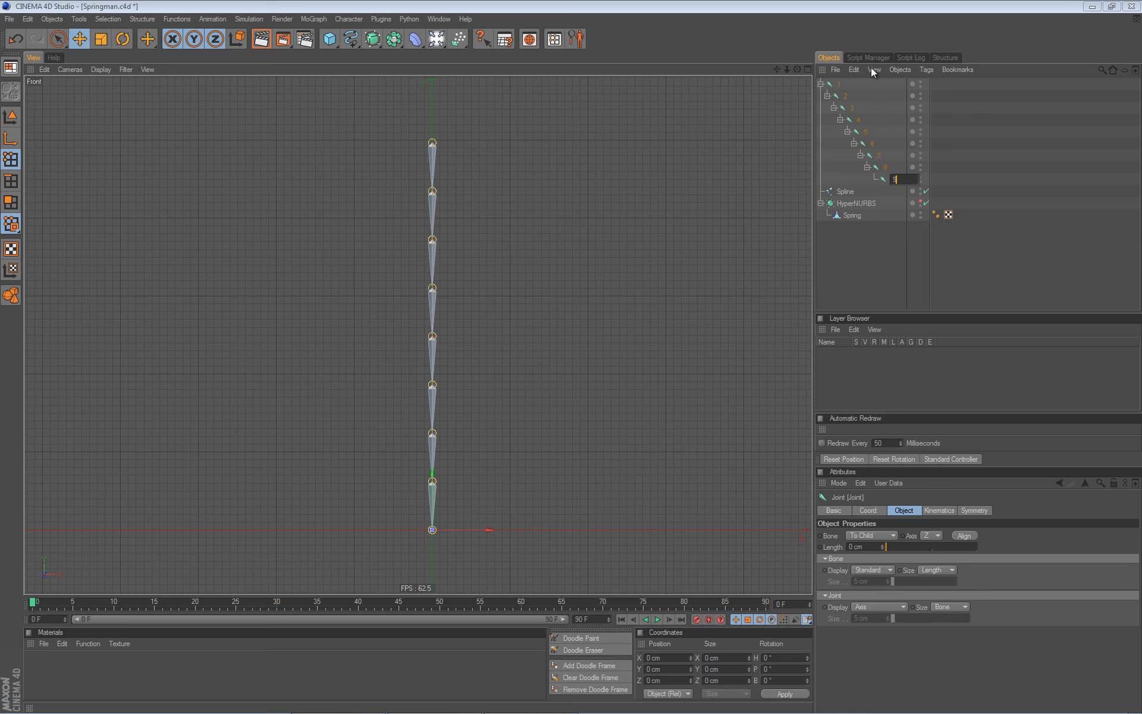
{"action": "key", "text": "Return"}
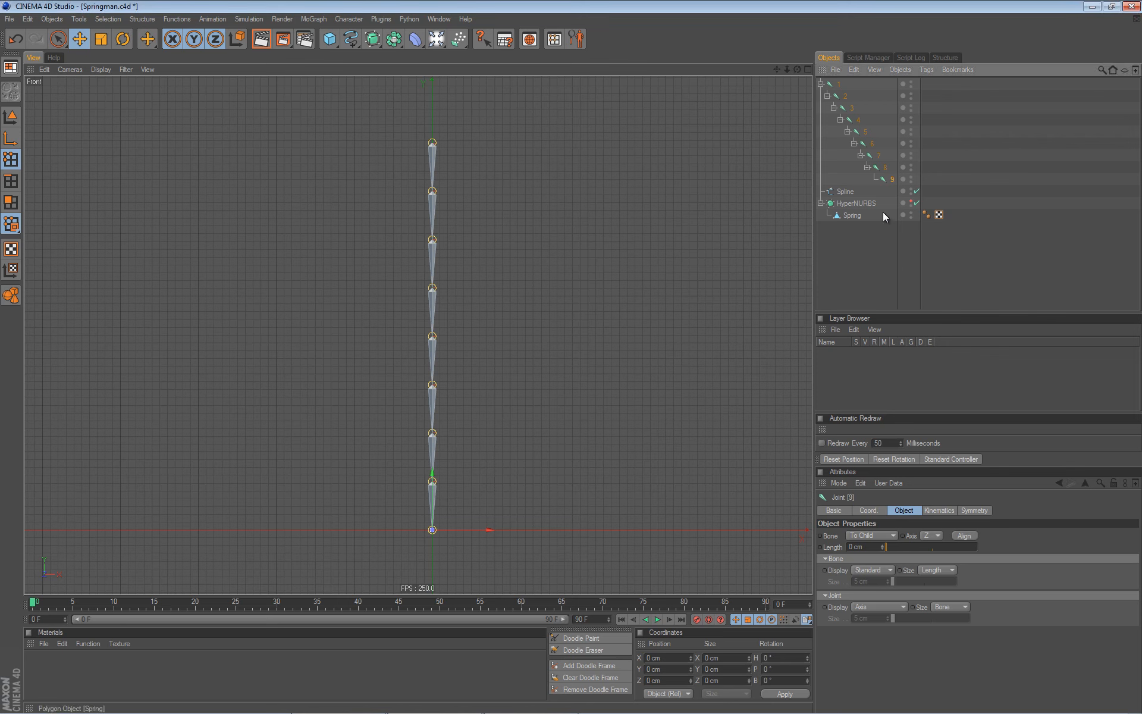
- Add the prefix Spring_ to all nine joint names with the Naming Tool and save the scene
{"action": "left_click", "coordinate": [840, 85]}
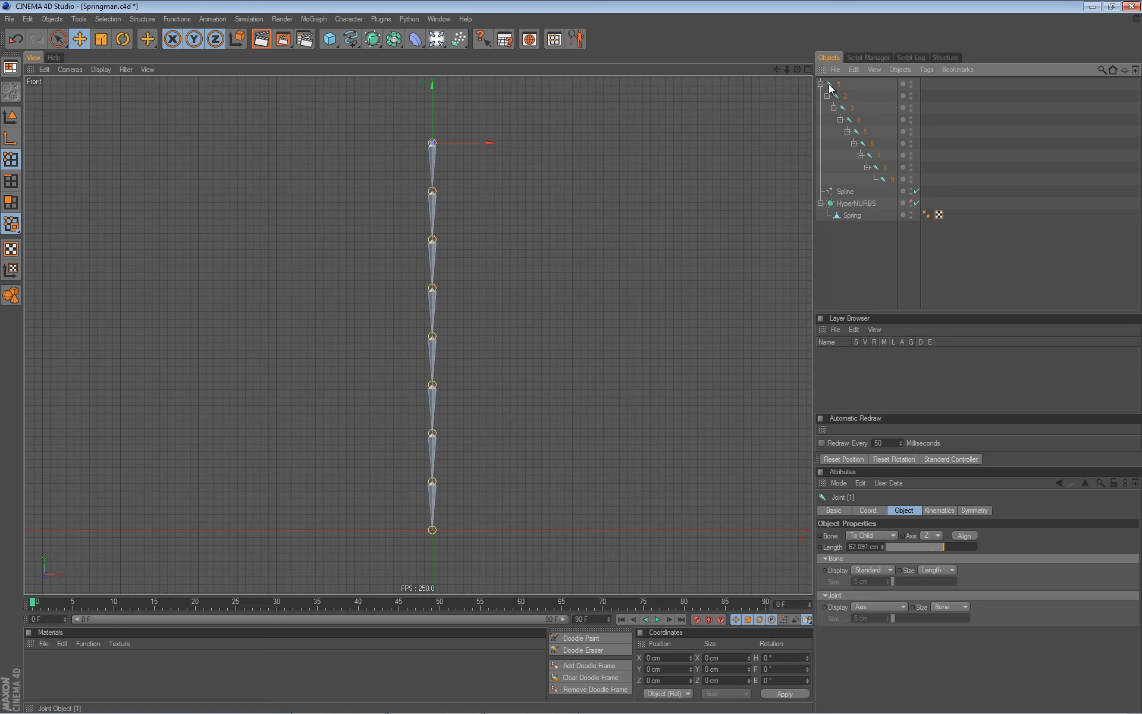
{"action": "left_click", "coordinate": [347, 20]}
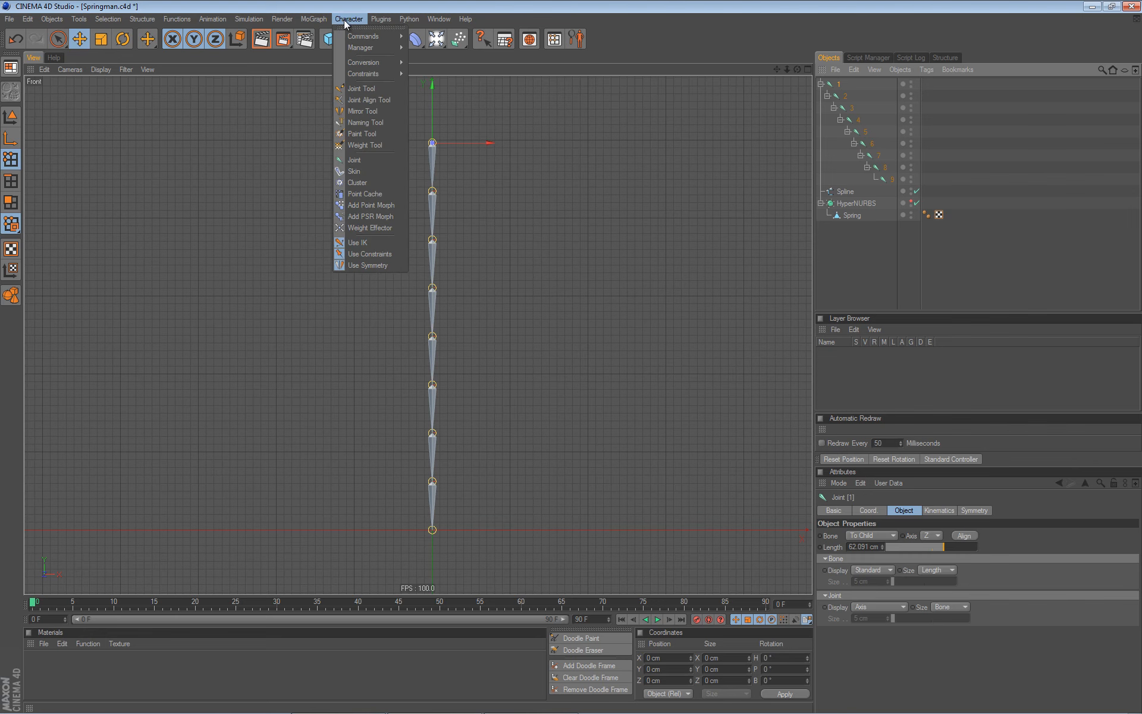
{"action": "left_click", "coordinate": [360, 122]}
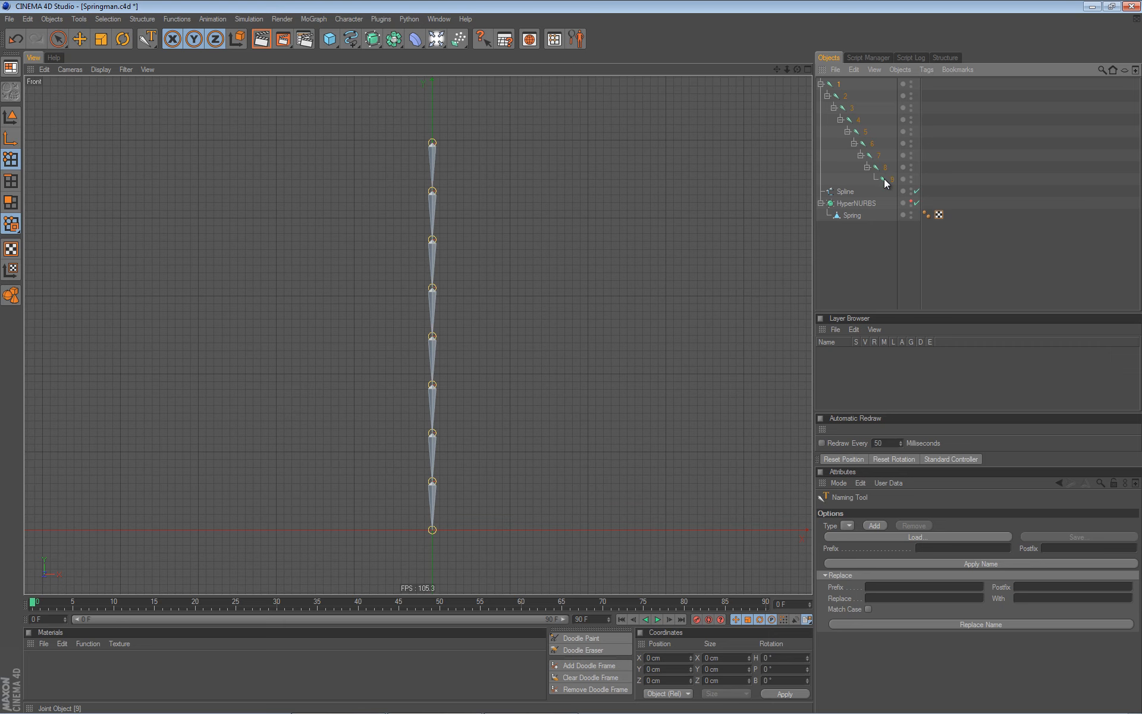
{"action": "middle_click", "coordinate": [839, 84]}
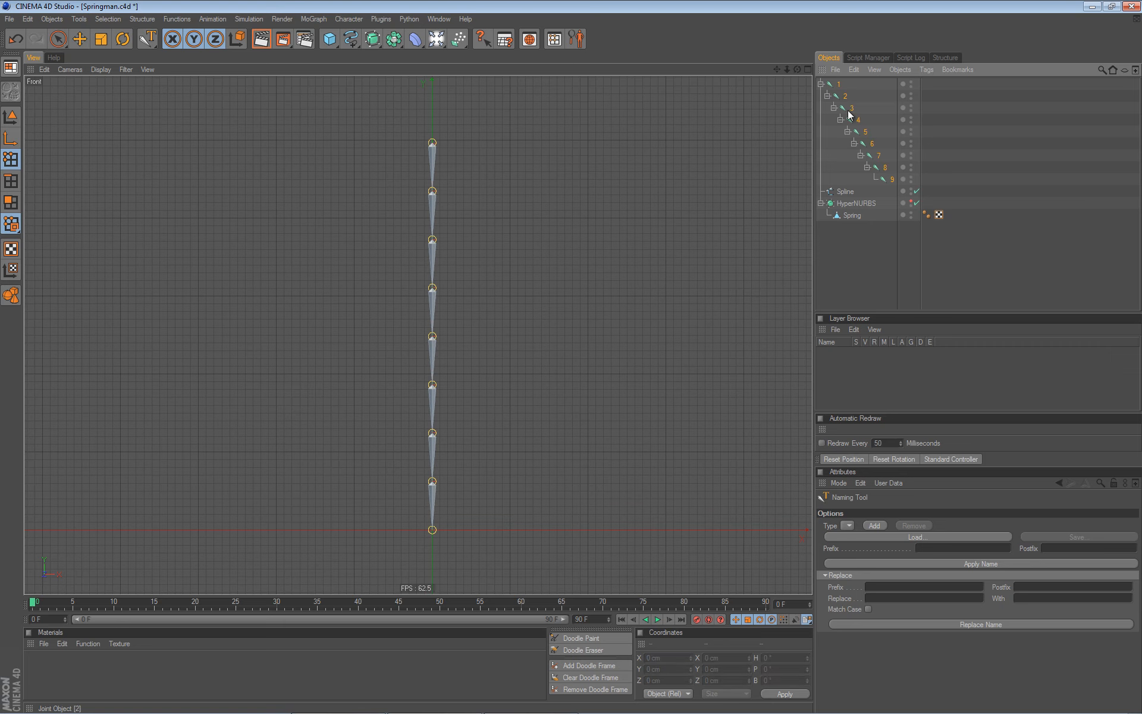
{"action": "left_click", "coordinate": [874, 587]}
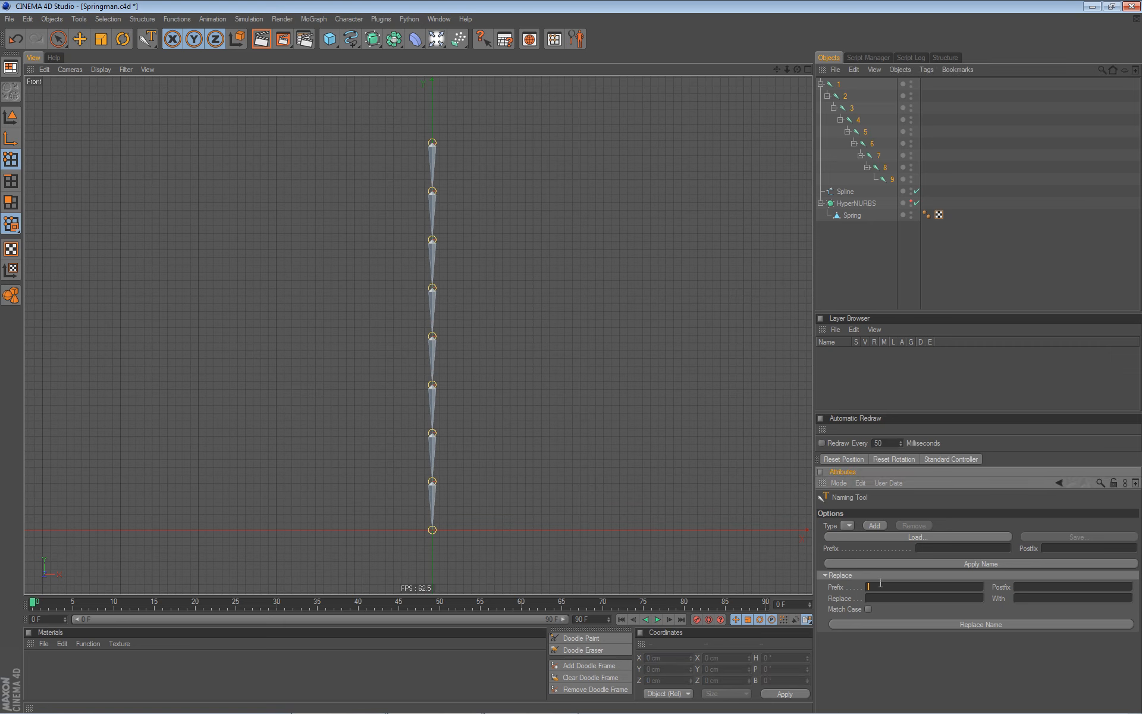
{"action": "type", "text": "Spring_"}
{"action": "left_click", "coordinate": [973, 626]}
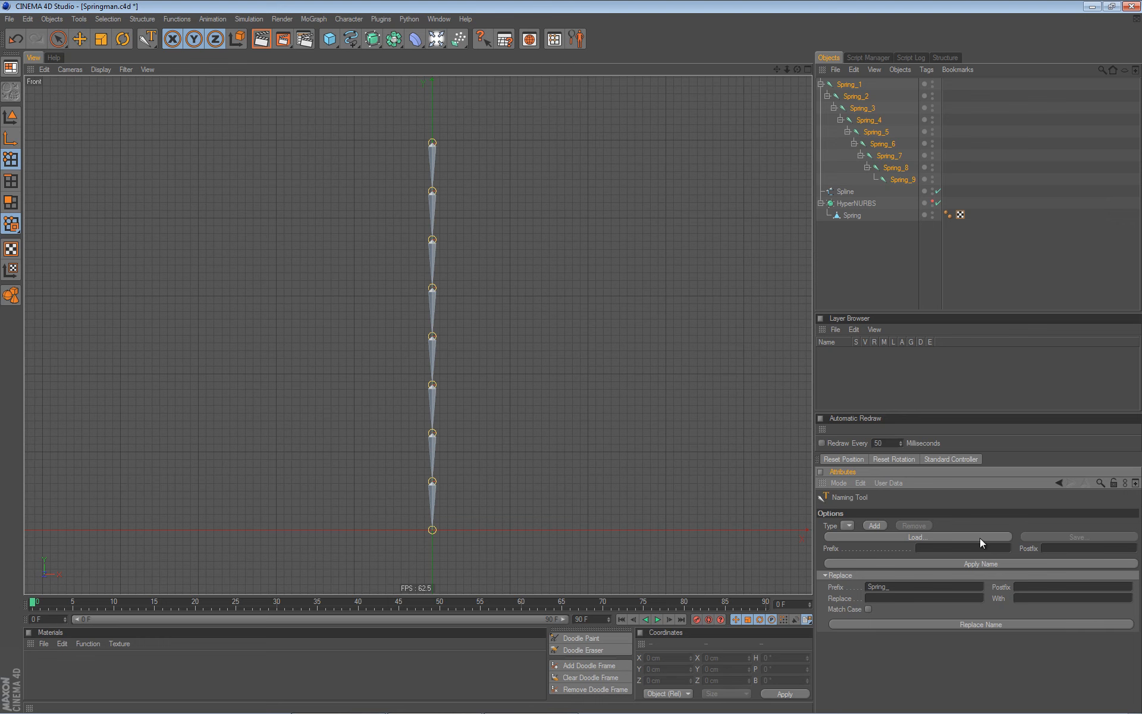
{"action": "key", "text": "e"}
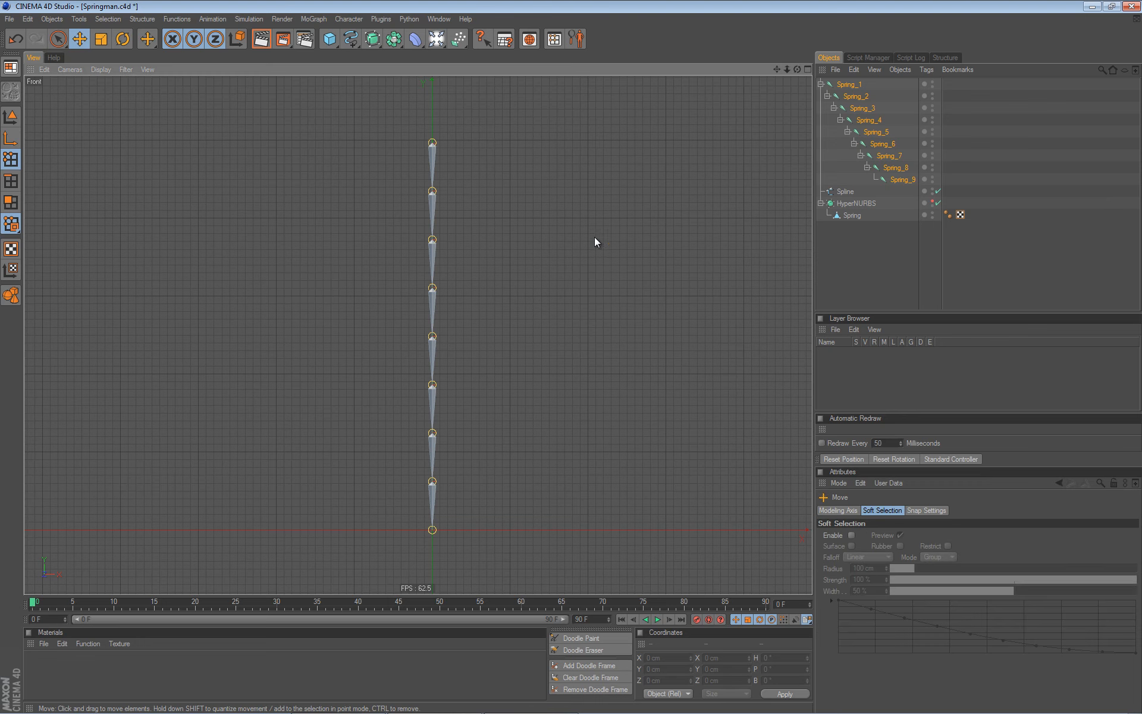
{"action": "key", "text": "ctrl+s"}
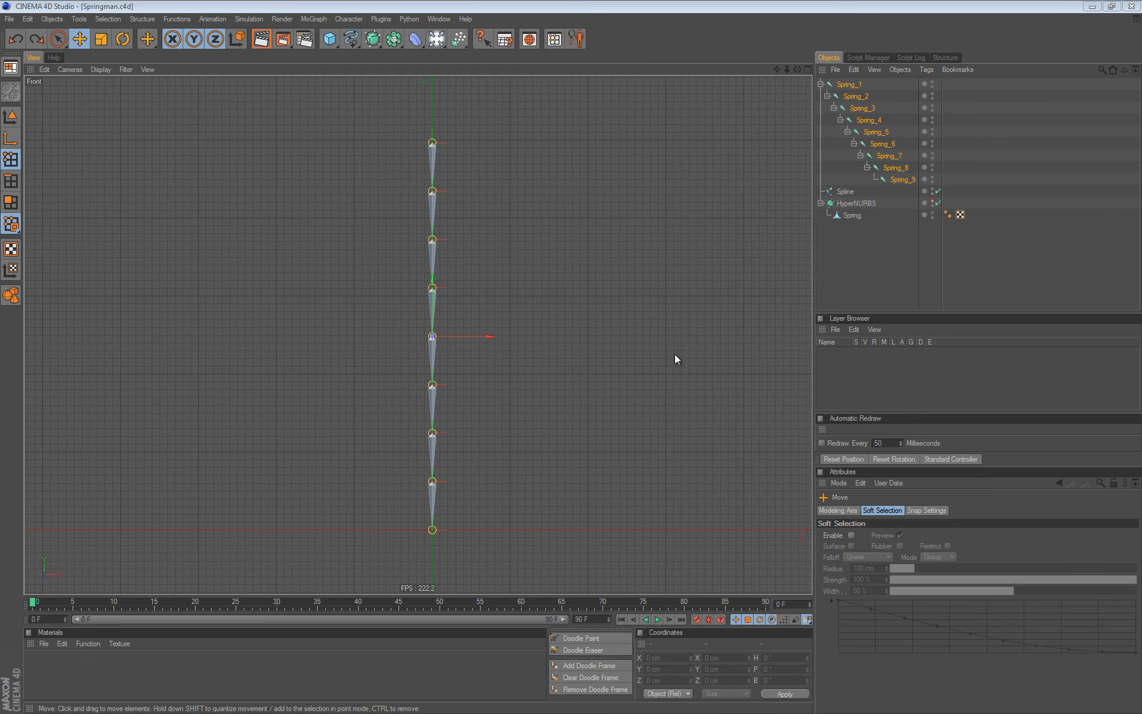
- Show the chain in the perspective view in Model mode and set the bone display of all nine joints to Line
{"action": "left_click", "coordinate": [10, 117]}
{"action": "middle_click", "coordinate": [241, 184]}
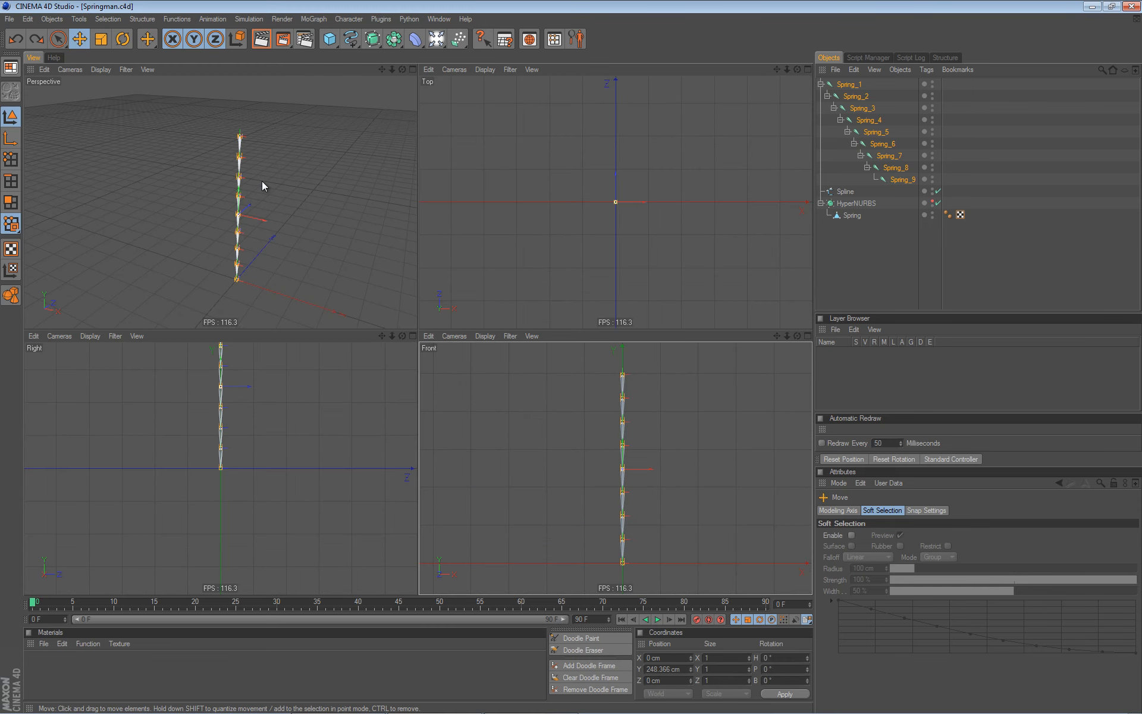
{"action": "middle_click", "coordinate": [192, 182]}
{"action": "left_click_drag", "start_coordinate": [540, 208], "coordinate": [580, 315]}
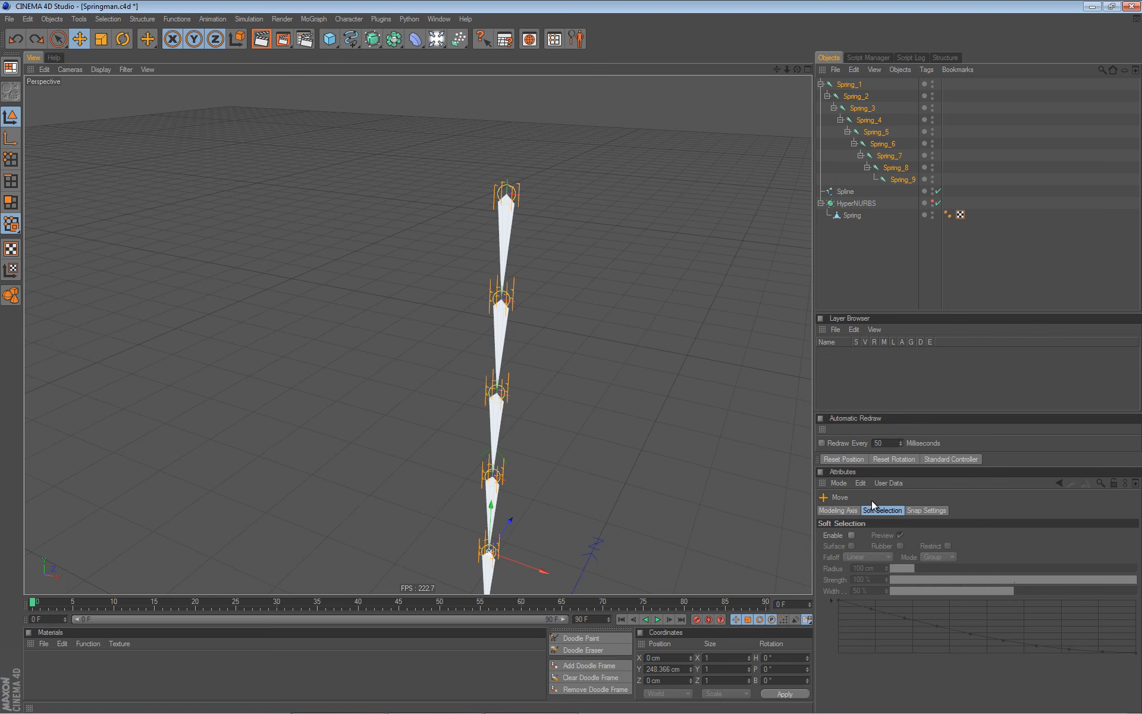
{"action": "left_click", "coordinate": [840, 482]}
{"action": "left_click", "coordinate": [854, 542]}
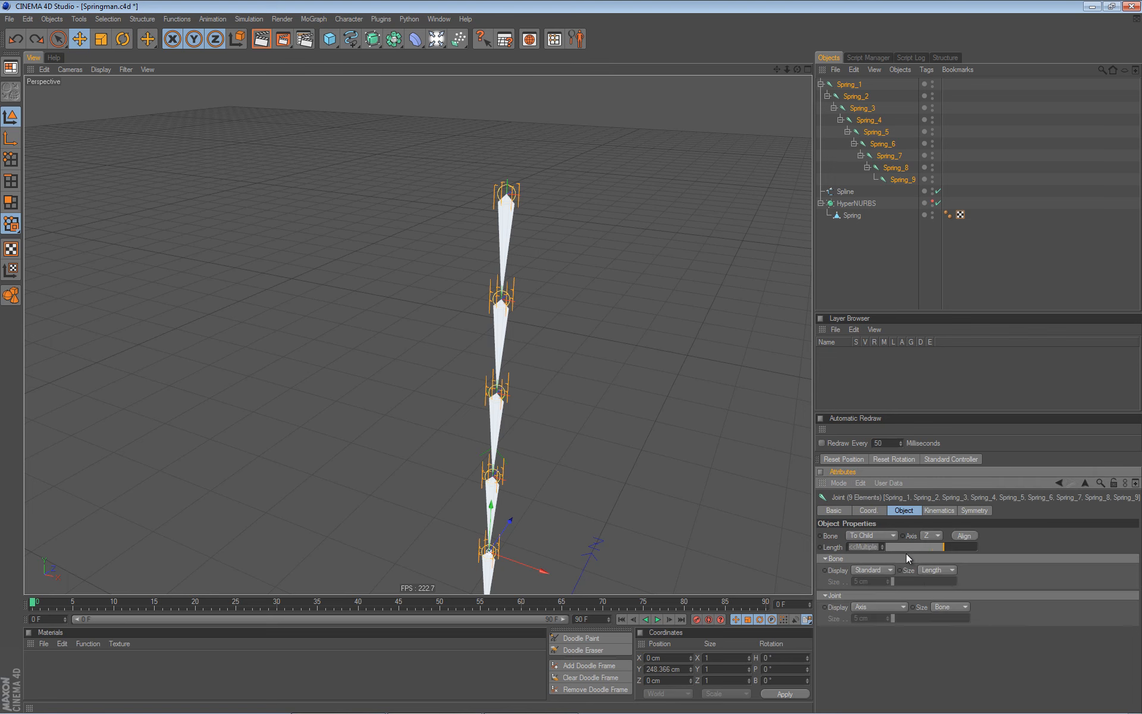
{"action": "left_click", "coordinate": [887, 570]}
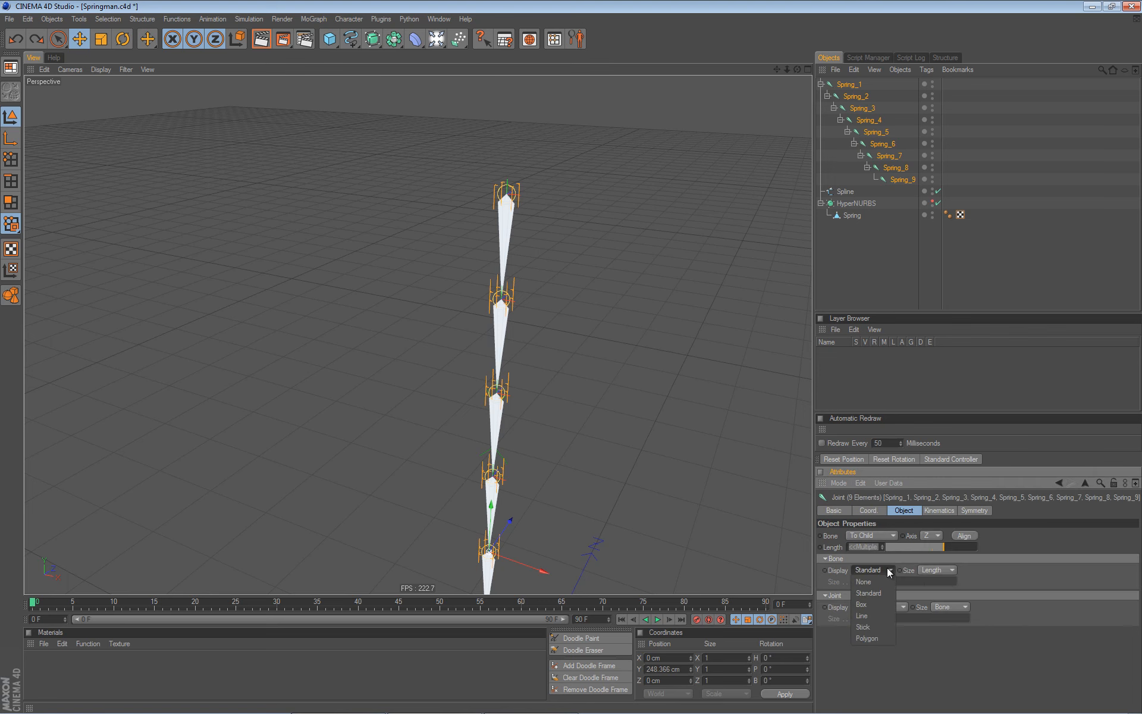
{"action": "left_click", "coordinate": [879, 615]}
- Switch the bone size of all nine joints to Custom and set it to 8 cm
{"action": "left_click", "coordinate": [947, 571]}
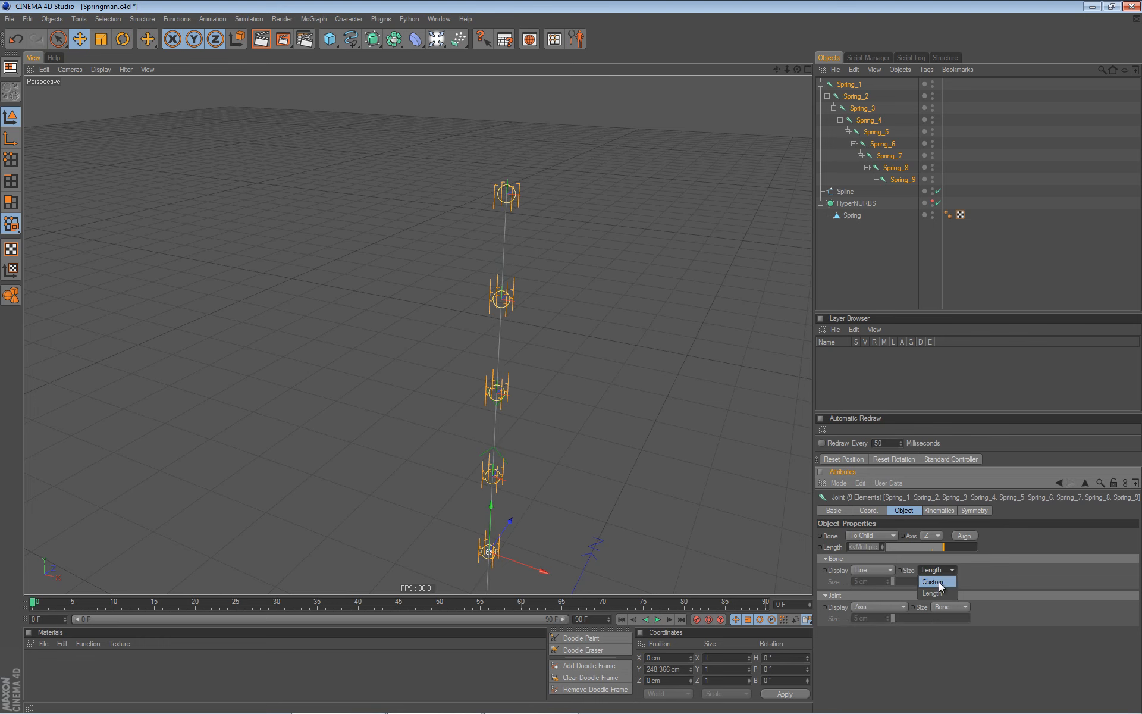
{"action": "left_click", "coordinate": [933, 582]}
{"action": "left_click", "coordinate": [887, 579]}
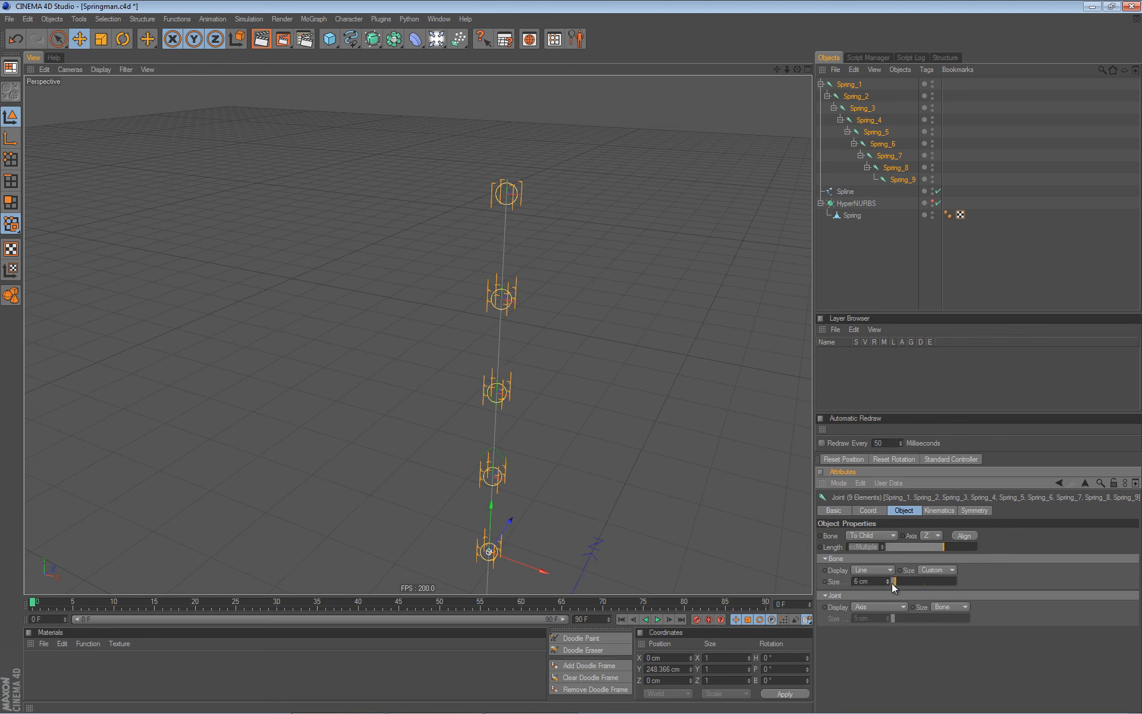
{"action": "left_click", "coordinate": [888, 579]}
{"action": "left_click", "coordinate": [887, 578]}
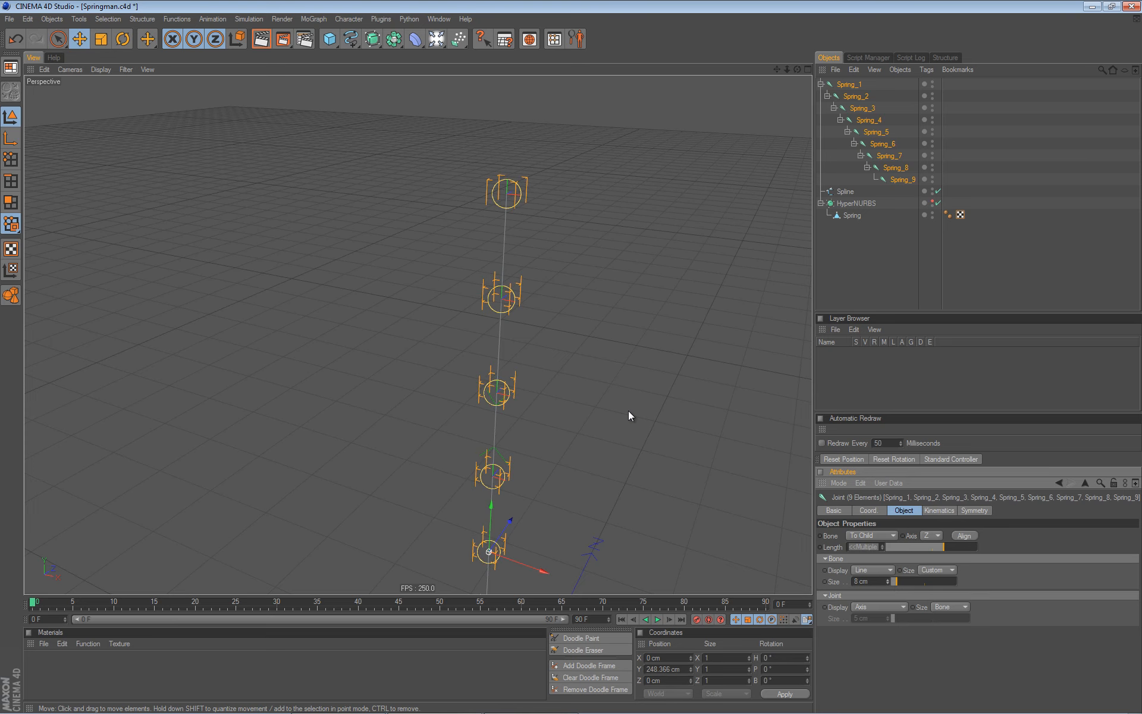
- Align the whole chain from Spring_1 with the Joint Align Tool, using axis Z, direction Bone and children included
{"action": "left_click_drag", "start_coordinate": [646, 414], "coordinate": [550, 413], "text": "alt"}
{"action": "middle_click_drag", "start_coordinate": [547, 350], "coordinate": [511, 399], "text": "alt"}
{"action": "right_click_drag", "start_coordinate": [518, 392], "coordinate": [630, 301], "text": "alt"}
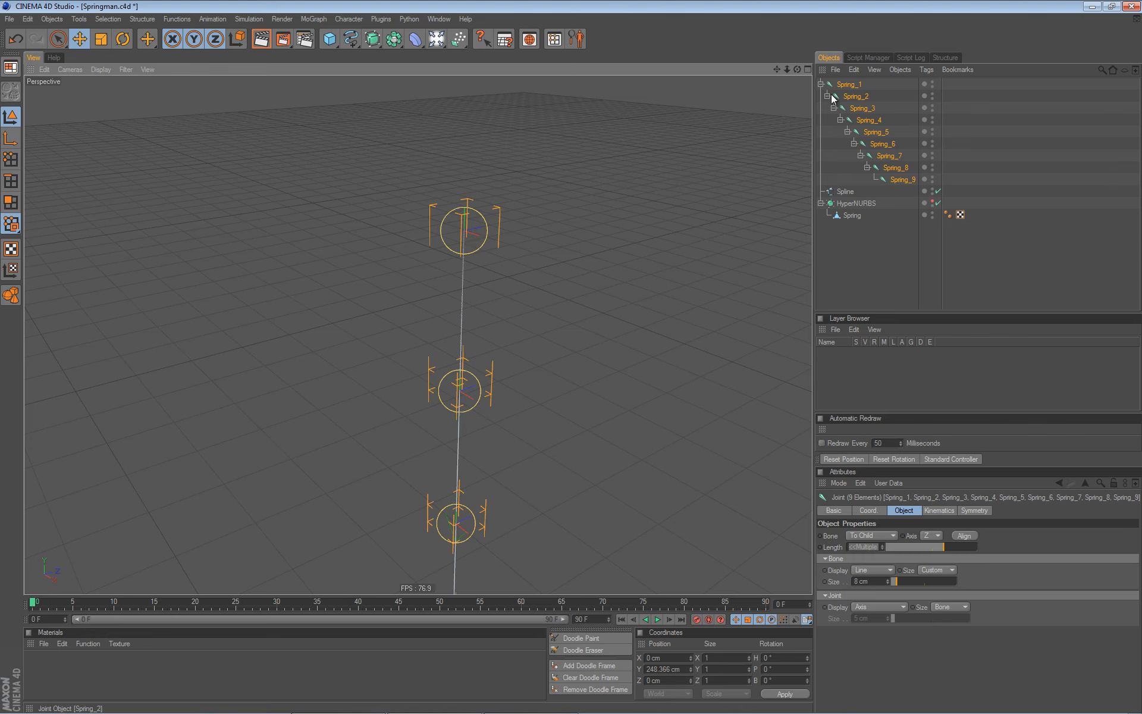
{"action": "left_click", "coordinate": [847, 84]}
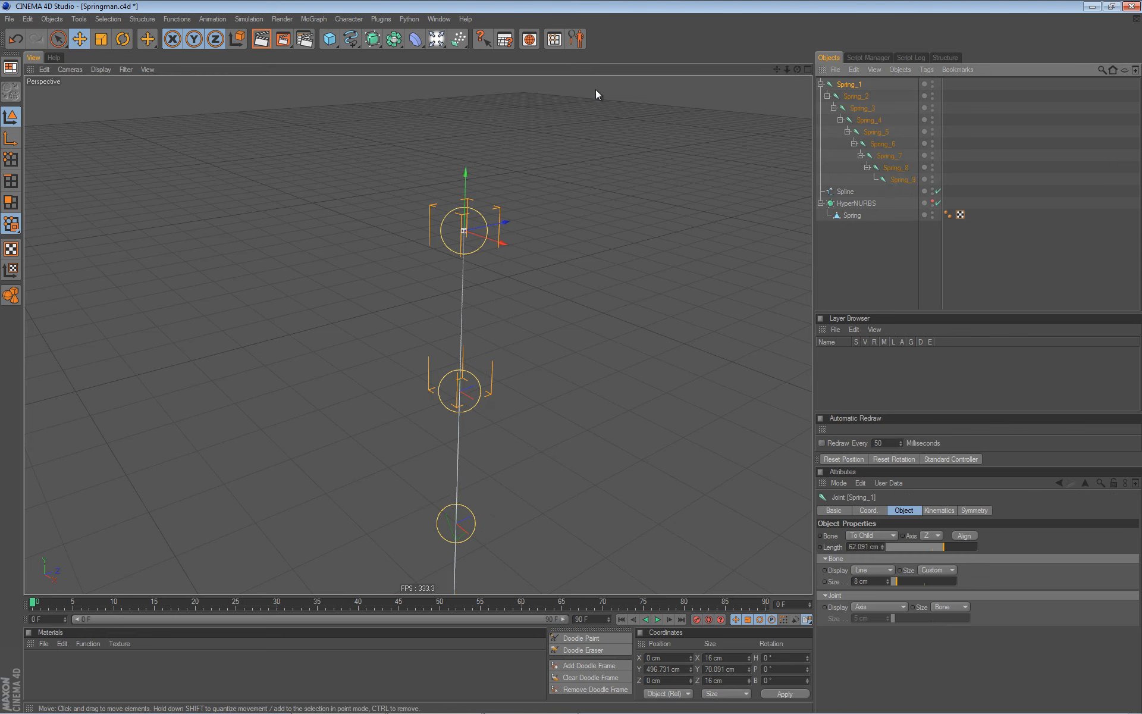
{"action": "left_click", "coordinate": [349, 19]}
{"action": "left_click", "coordinate": [358, 100]}
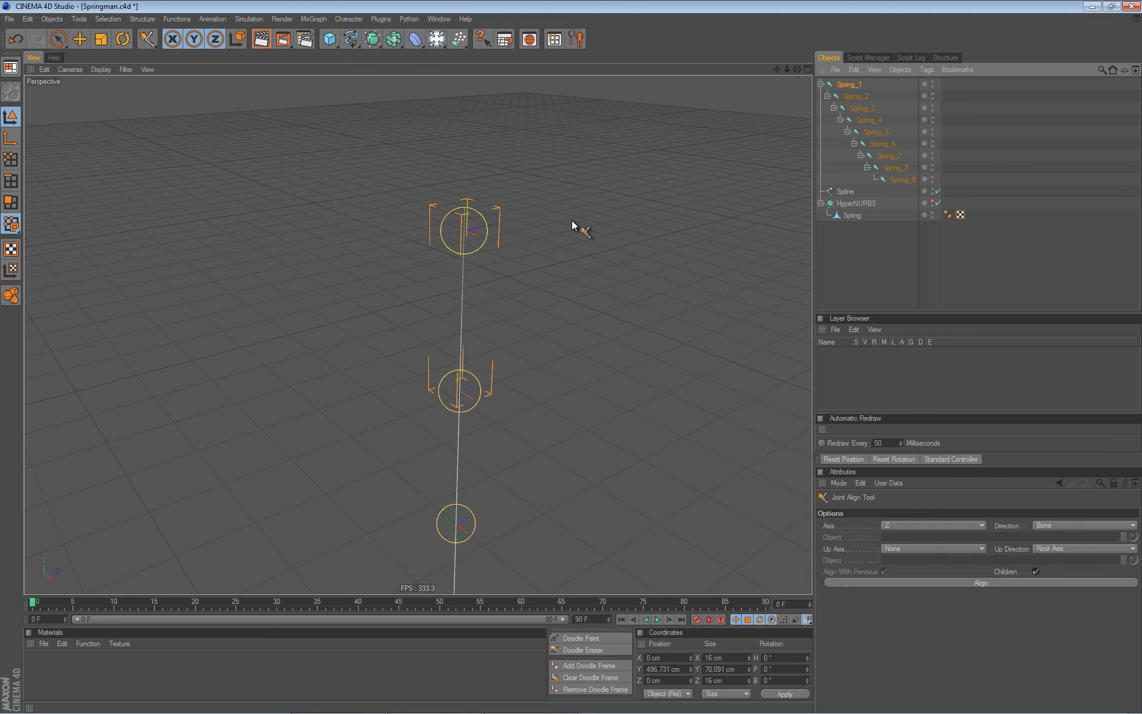
{"action": "left_click", "coordinate": [972, 583]}
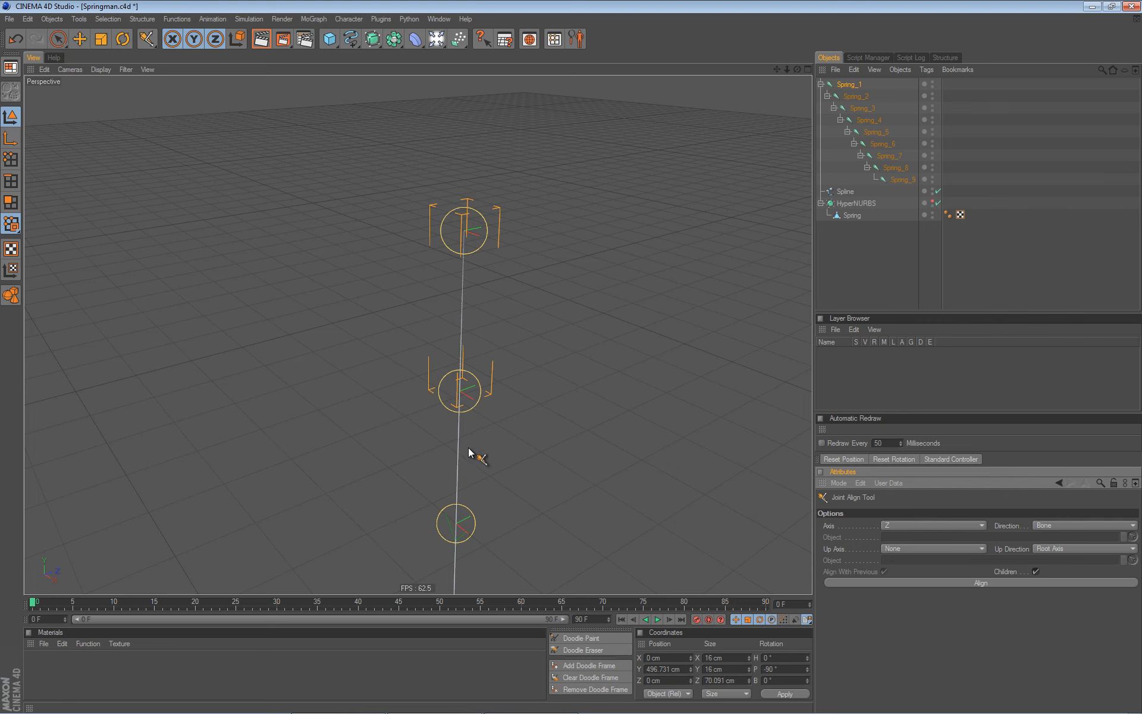
{"action": "middle_click_drag", "start_coordinate": [488, 420], "coordinate": [527, 358], "text": "alt"}
{"action": "right_click_drag", "start_coordinate": [527, 359], "coordinate": [161, 399], "text": "alt"}
{"action": "right_click_drag", "start_coordinate": [501, 399], "coordinate": [321, 386], "text": "alt"}
{"action": "mouse_move", "coordinate": [363, 373]}
{"action": "middle_mouse_down", "text": "alt"}
{"action": "mouse_move", "coordinate": [359, 324]}
{"action": "mouse_move", "coordinate": [356, 362]}
{"action": "middle_mouse_up", "text": "alt"}
{"action": "left_click_drag", "start_coordinate": [357, 362], "coordinate": [374, 353], "text": "alt"}
{"action": "key", "text": "e"}
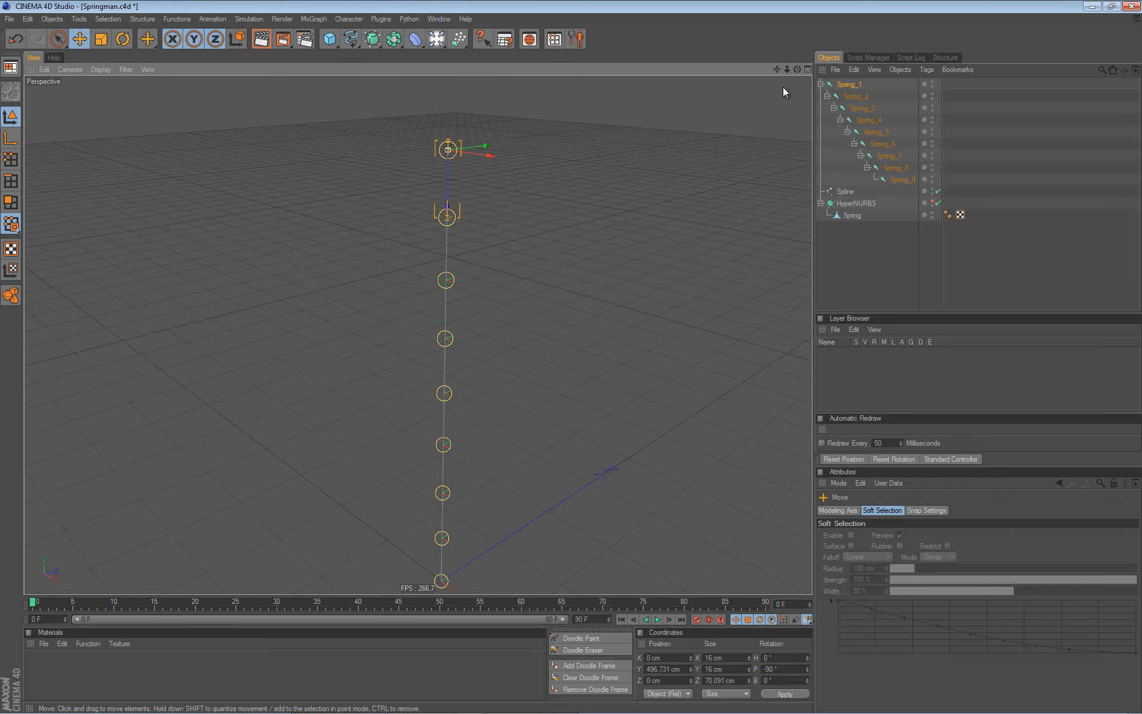
- Make the HyperNURBS spring visible again and bind the Spring mesh to all nine joints
{"action": "middle_click", "coordinate": [850, 87]}
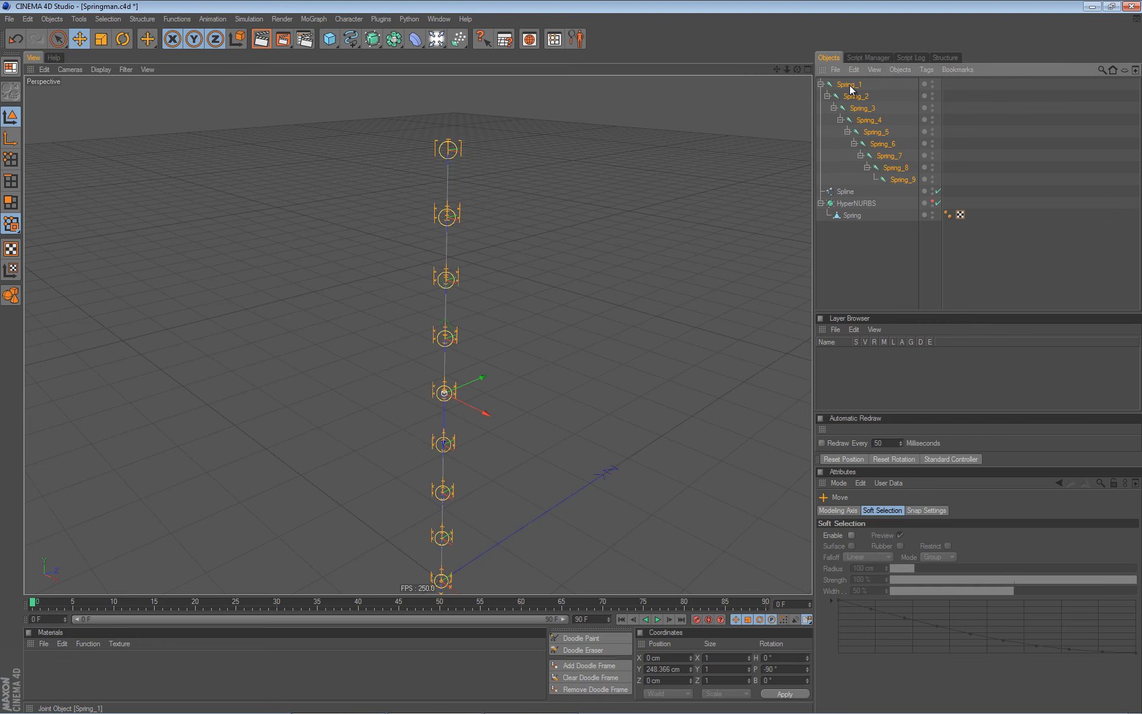
{"action": "left_click", "coordinate": [852, 217], "text": "shift"}
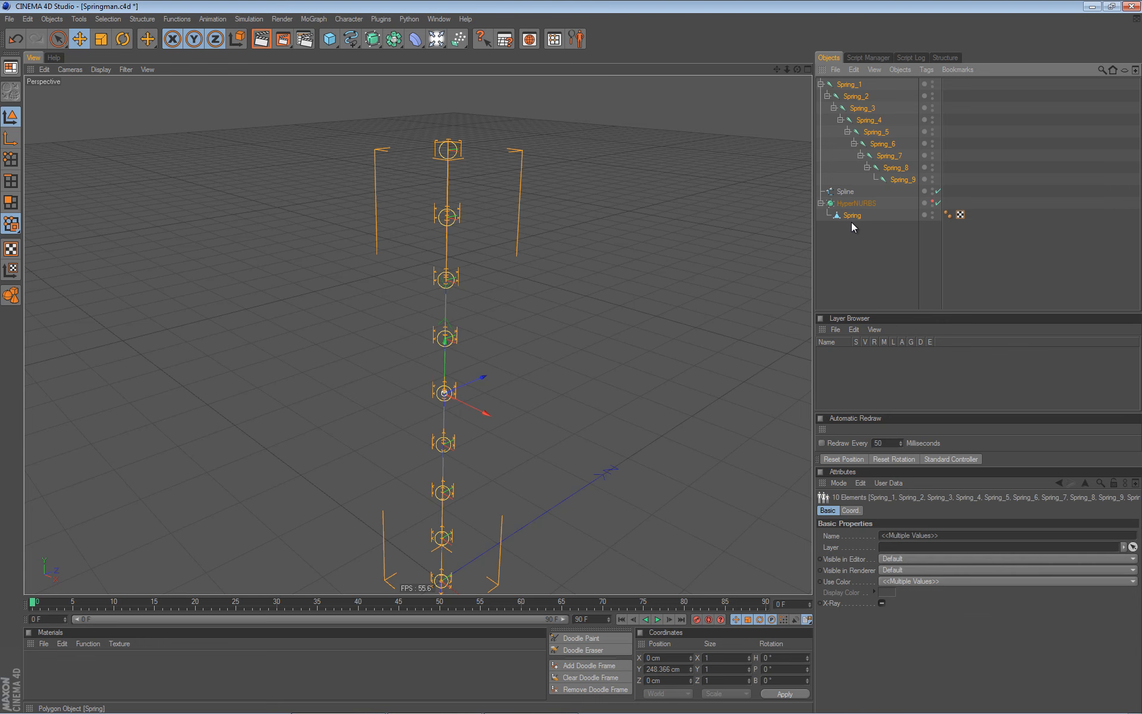
{"action": "left_click", "coordinate": [934, 204]}
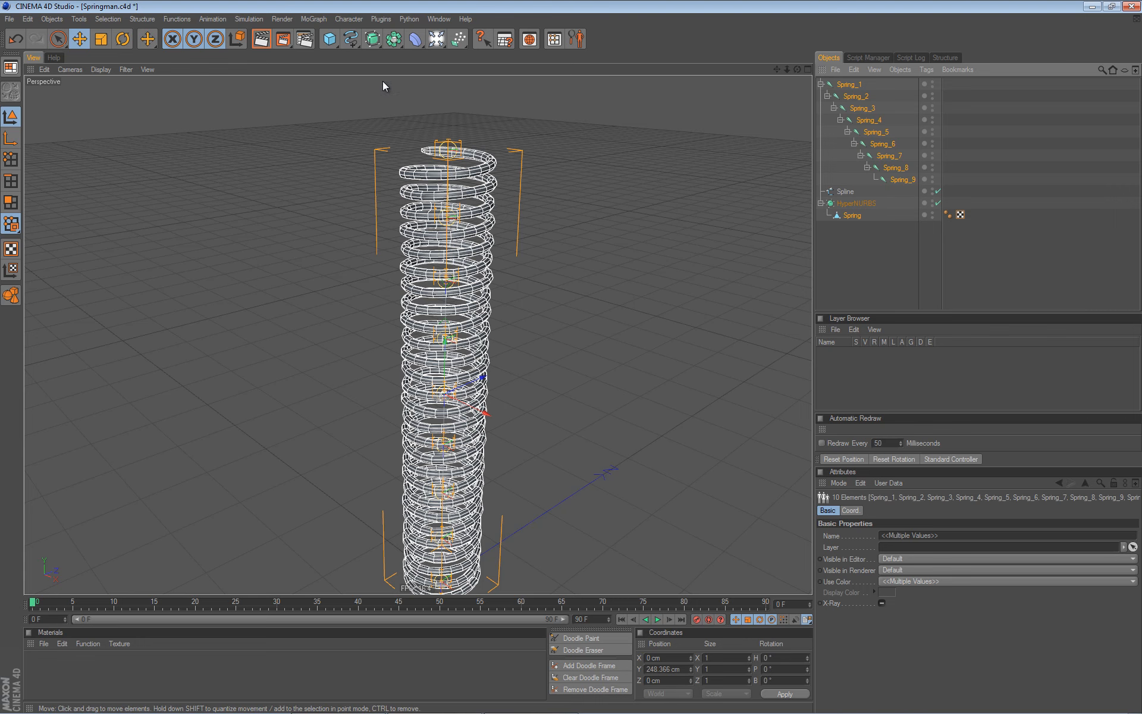
{"action": "left_click", "coordinate": [348, 19]}
{"action": "mouse_move", "coordinate": [351, 37]}
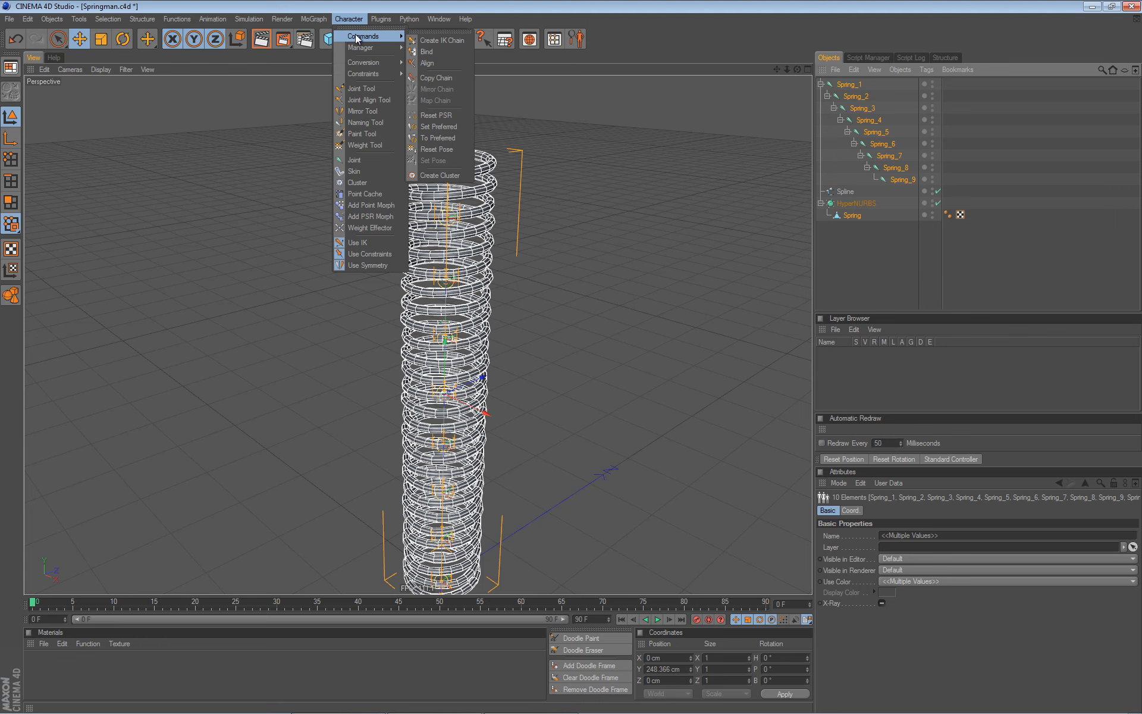
{"action": "left_click", "coordinate": [427, 52]}
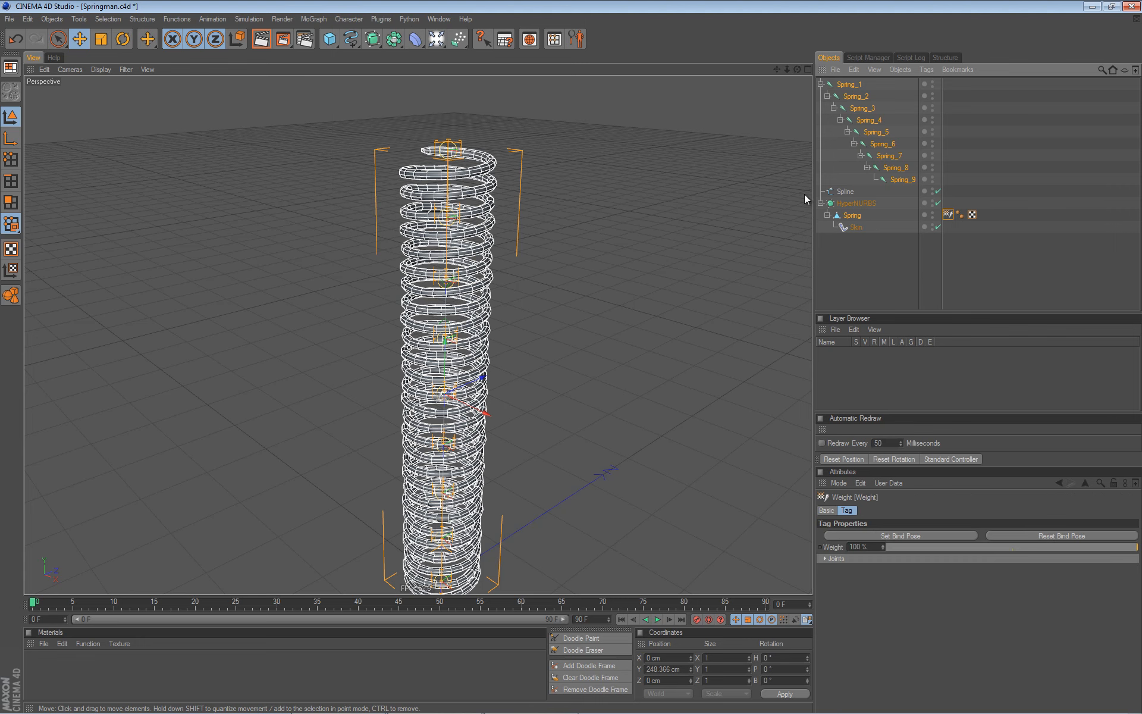
- Test the skin by moving joint Spring_1 sideways, and undo the move
{"action": "left_click", "coordinate": [855, 87]}
{"action": "left_click_drag", "start_coordinate": [487, 137], "coordinate": [493, 141]}
{"action": "key", "text": "ctrl+z"}
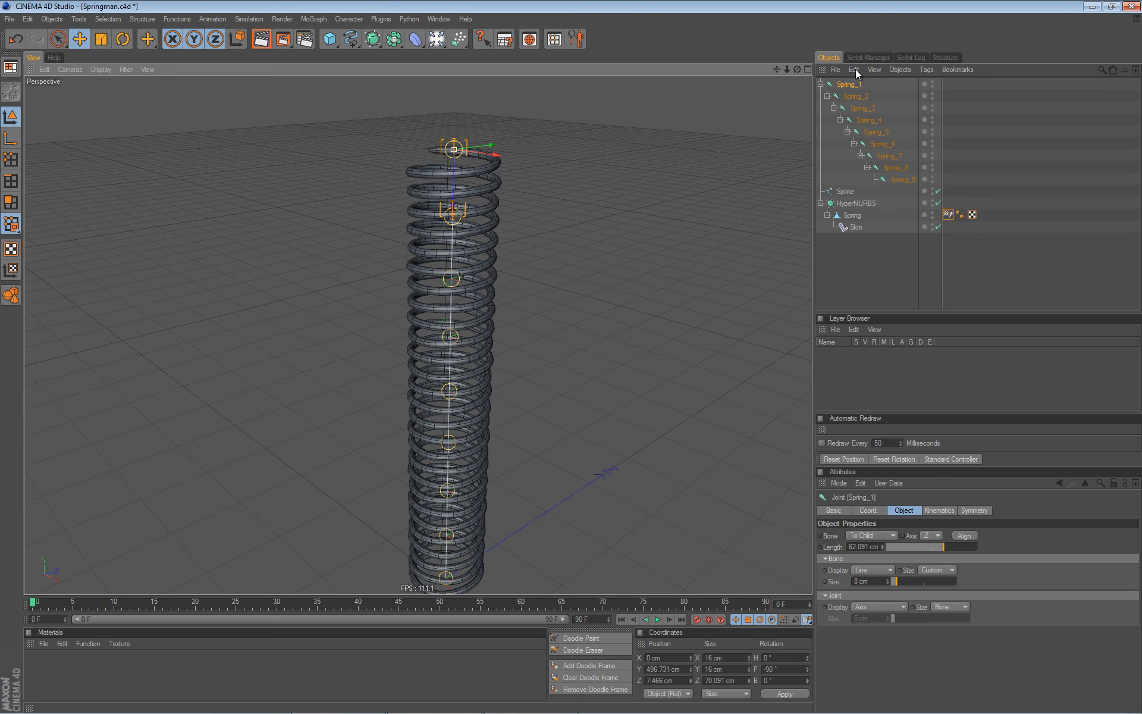
{"action": "left_click", "coordinate": [852, 86]}
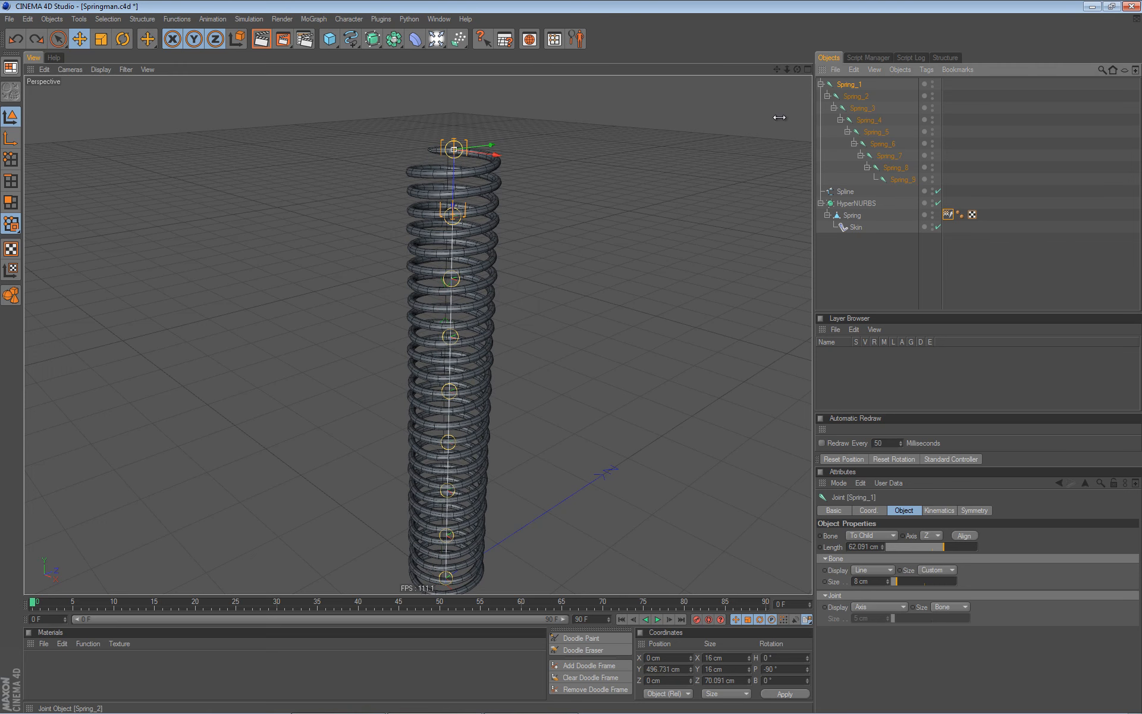
- Test the skin at the spring's lower end by moving Spring_9 and Spring_8 sideways, undoing each move
{"action": "left_click", "coordinate": [902, 179]}
{"action": "middle_click_drag", "start_coordinate": [540, 307], "coordinate": [539, 155], "text": "alt"}
{"action": "mouse_move", "coordinate": [485, 408]}
{"action": "left_mouse_down"}
{"action": "mouse_move", "coordinate": [512, 389]}
{"action": "mouse_move", "coordinate": [492, 402]}
{"action": "left_mouse_up"}
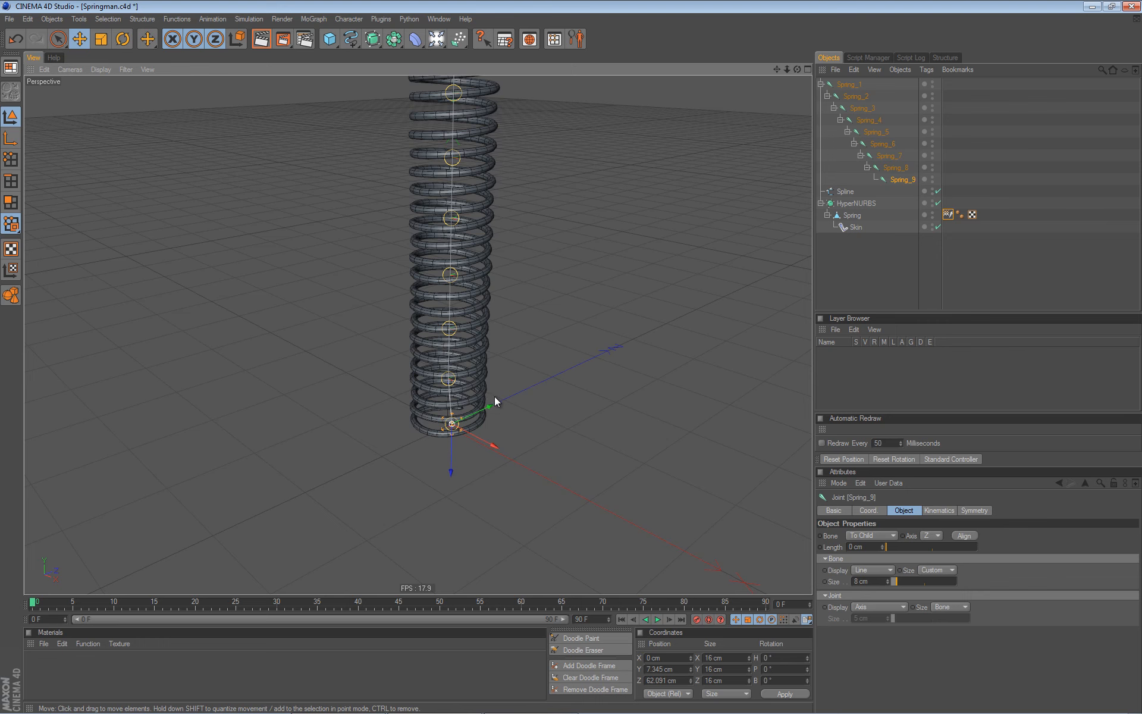
{"action": "key", "text": "ctrl+z"}
{"action": "left_click", "coordinate": [895, 167]}
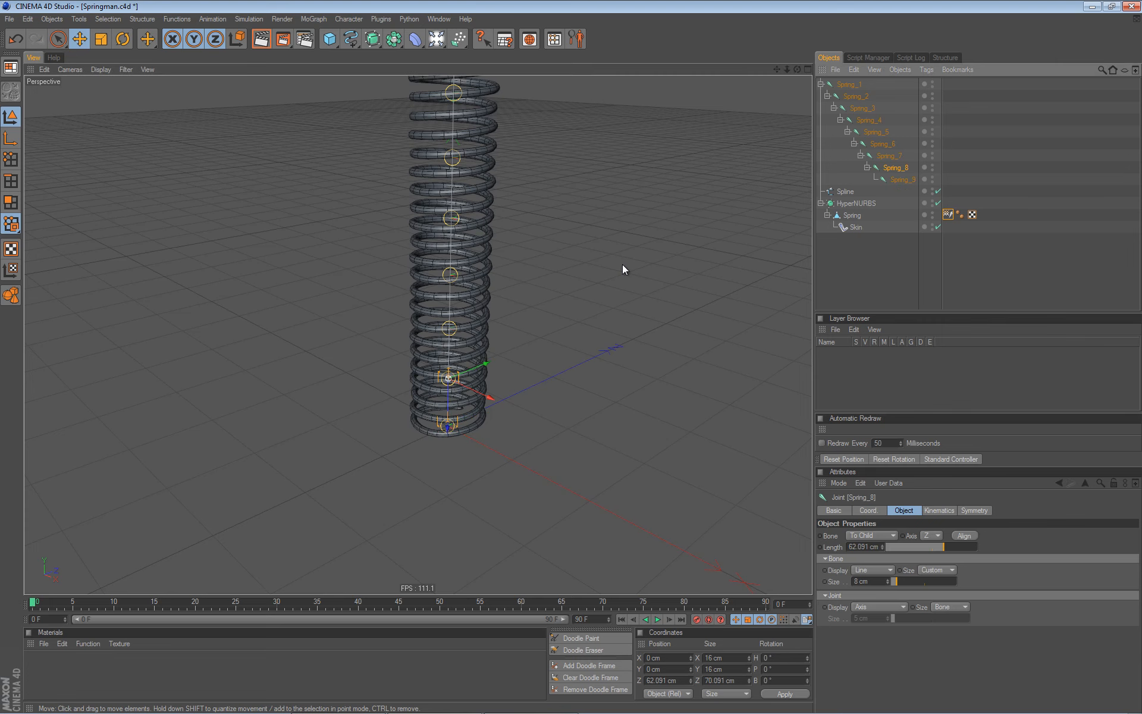
{"action": "mouse_move", "coordinate": [487, 362]}
{"action": "left_mouse_down"}
{"action": "mouse_move", "coordinate": [497, 355]}
{"action": "mouse_move", "coordinate": [483, 374]}
{"action": "mouse_move", "coordinate": [496, 361]}
{"action": "mouse_move", "coordinate": [475, 364]}
{"action": "mouse_move", "coordinate": [490, 353]}
{"action": "left_mouse_up"}
{"action": "key", "text": "ctrl+z"}
{"action": "middle_click_drag", "start_coordinate": [350, 231], "coordinate": [416, 341], "text": "alt"}
{"action": "right_click_drag", "start_coordinate": [417, 341], "coordinate": [136, 308], "text": "alt"}
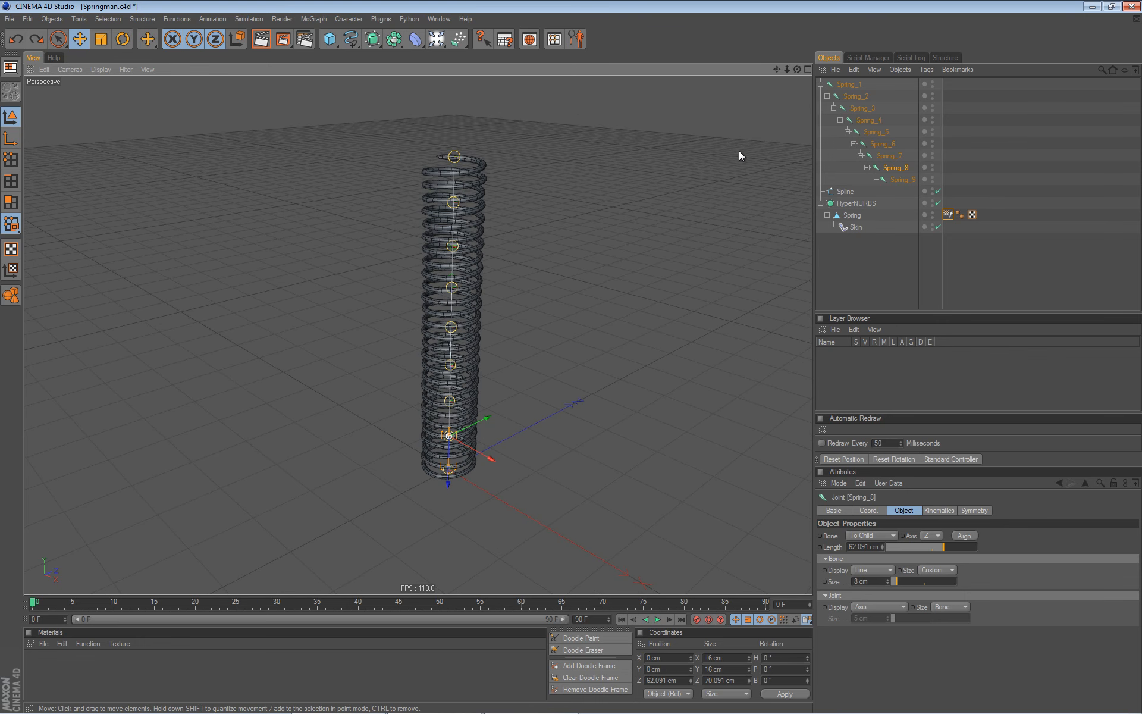
- Save the scene and add an IK-Spline tag to the root joint Spring_1
{"action": "left_click", "coordinate": [849, 84]}
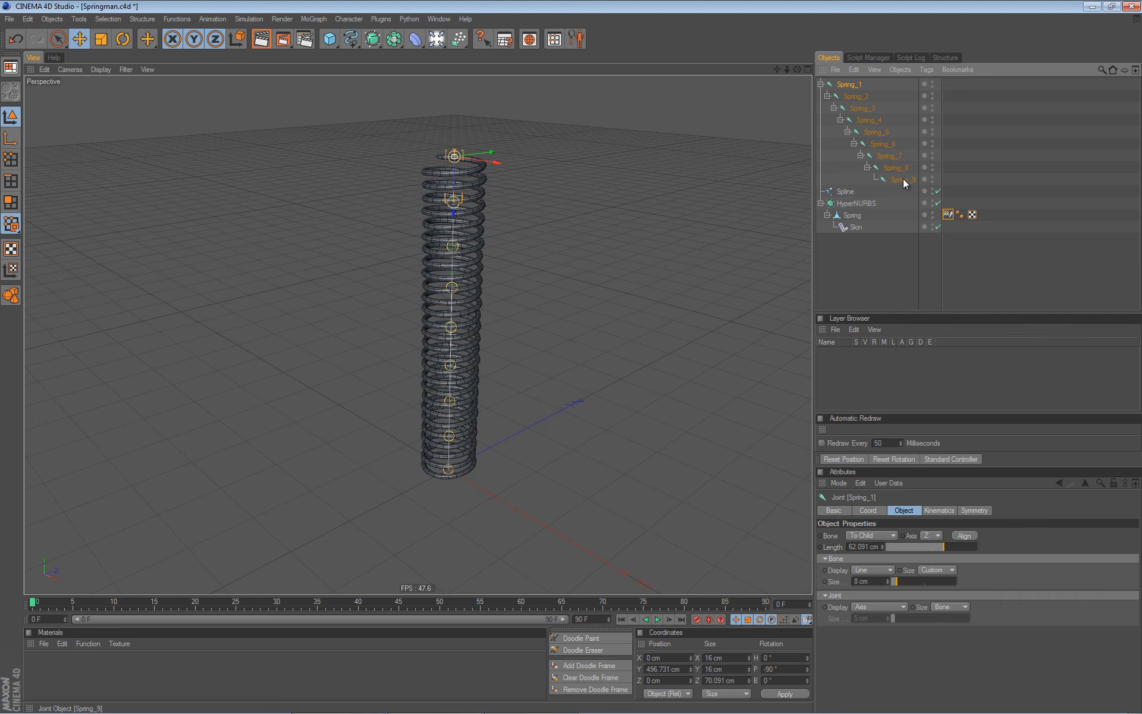
{"action": "key", "text": "ctrl+s"}
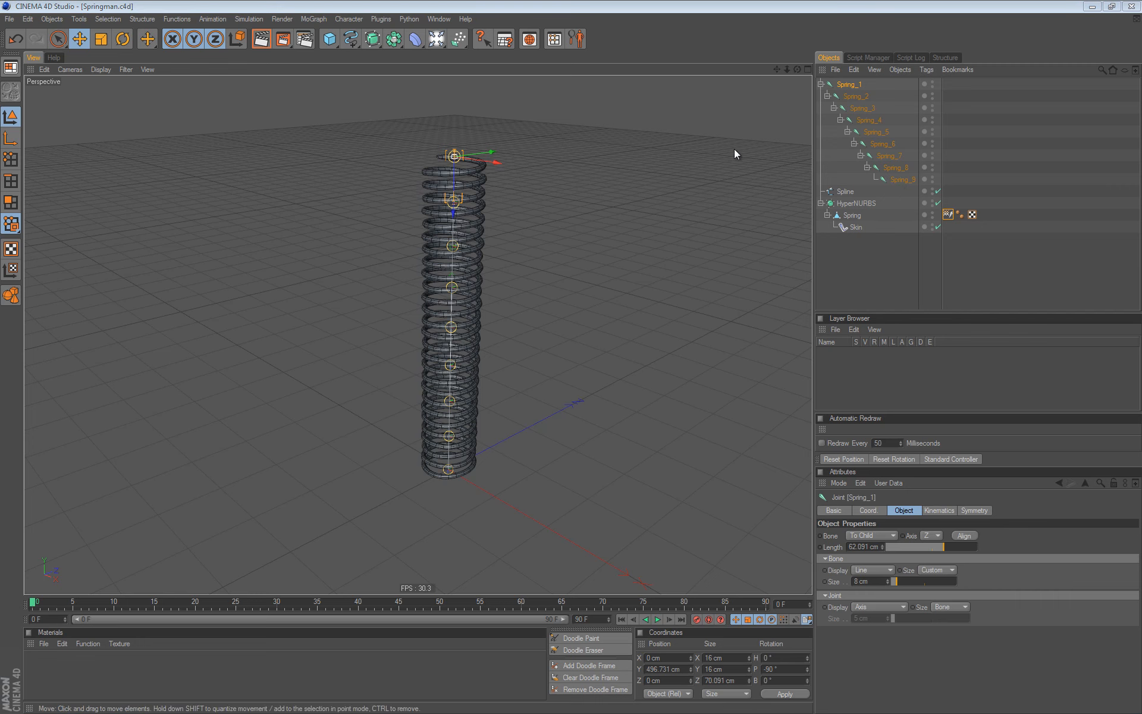
{"action": "left_click", "coordinate": [926, 70]}
{"action": "mouse_move", "coordinate": [951, 100]}
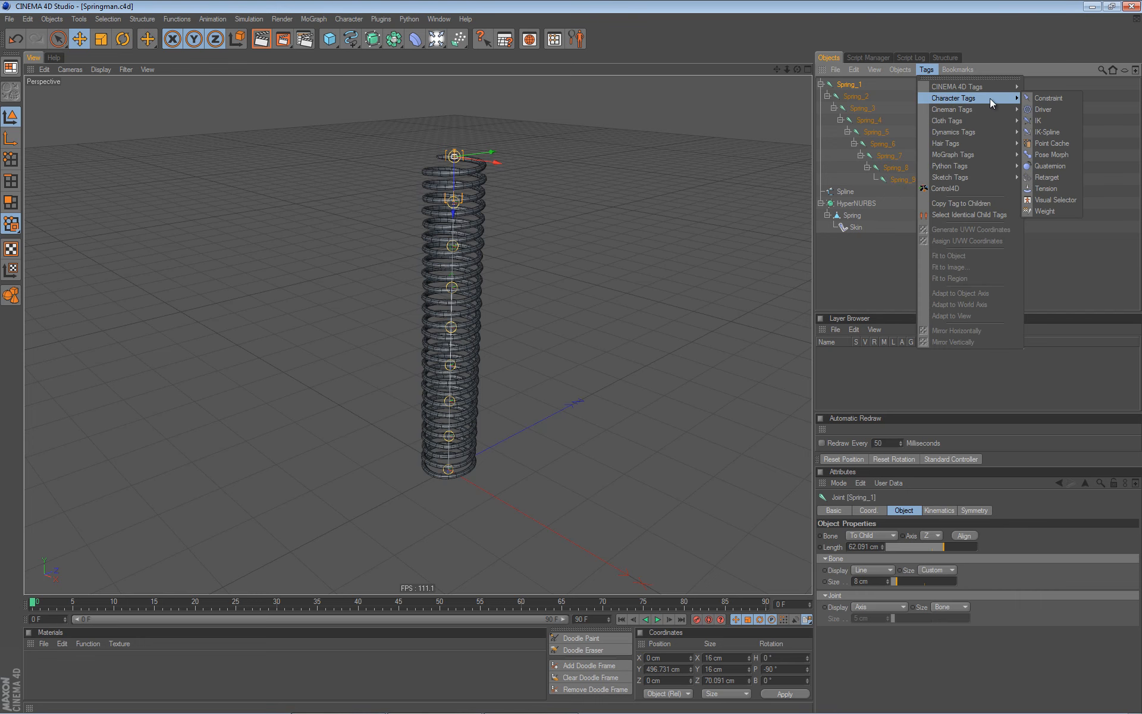
{"action": "left_click", "coordinate": [1051, 132]}
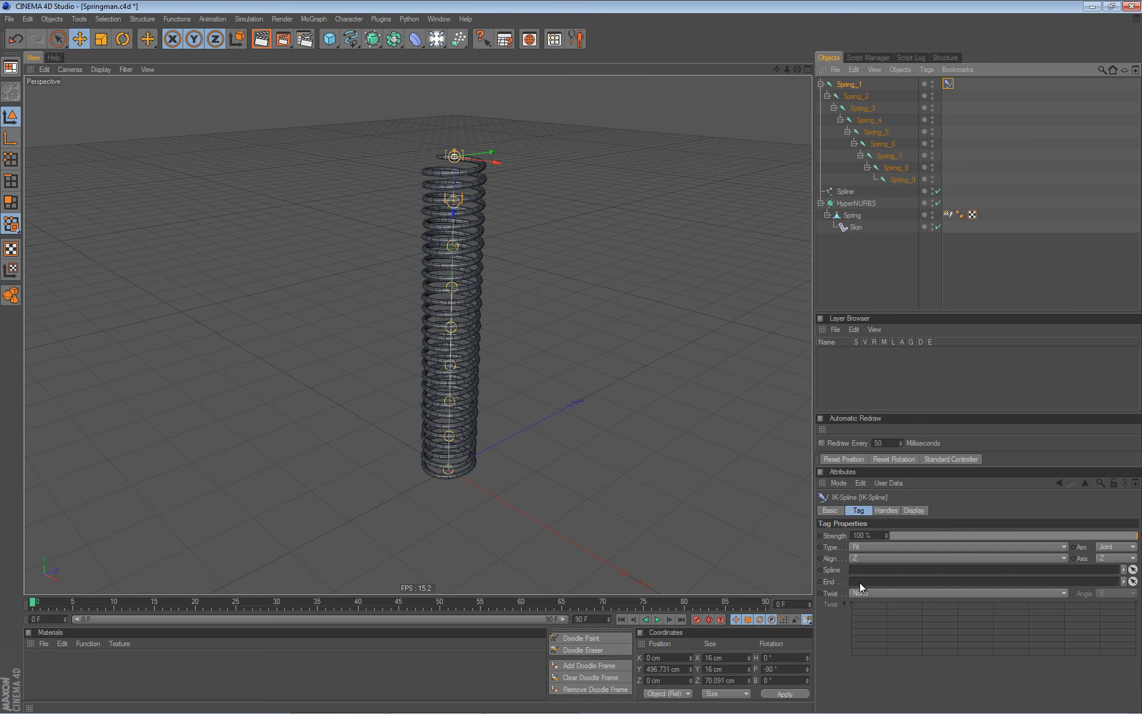
- Assign Spring_9 as the IK-Spline tag's end joint and the Spline object as its spline, and save the scene
{"action": "left_click_drag", "start_coordinate": [897, 180], "coordinate": [864, 583]}
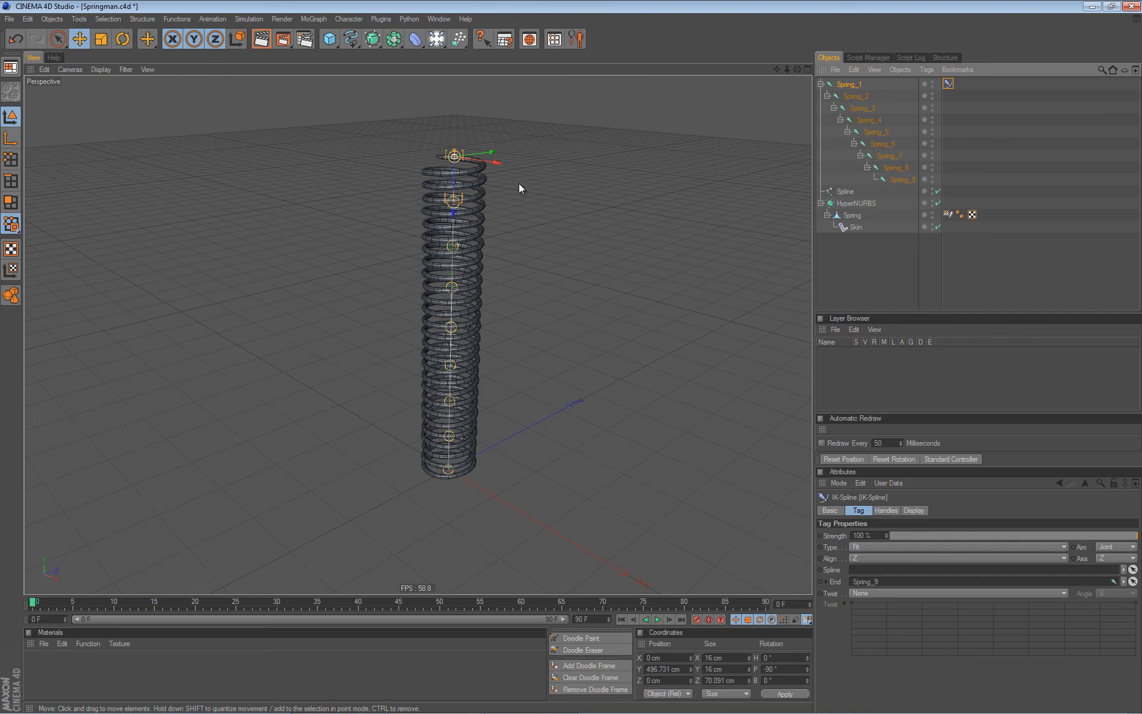
{"action": "left_click_drag", "start_coordinate": [846, 191], "coordinate": [863, 572]}
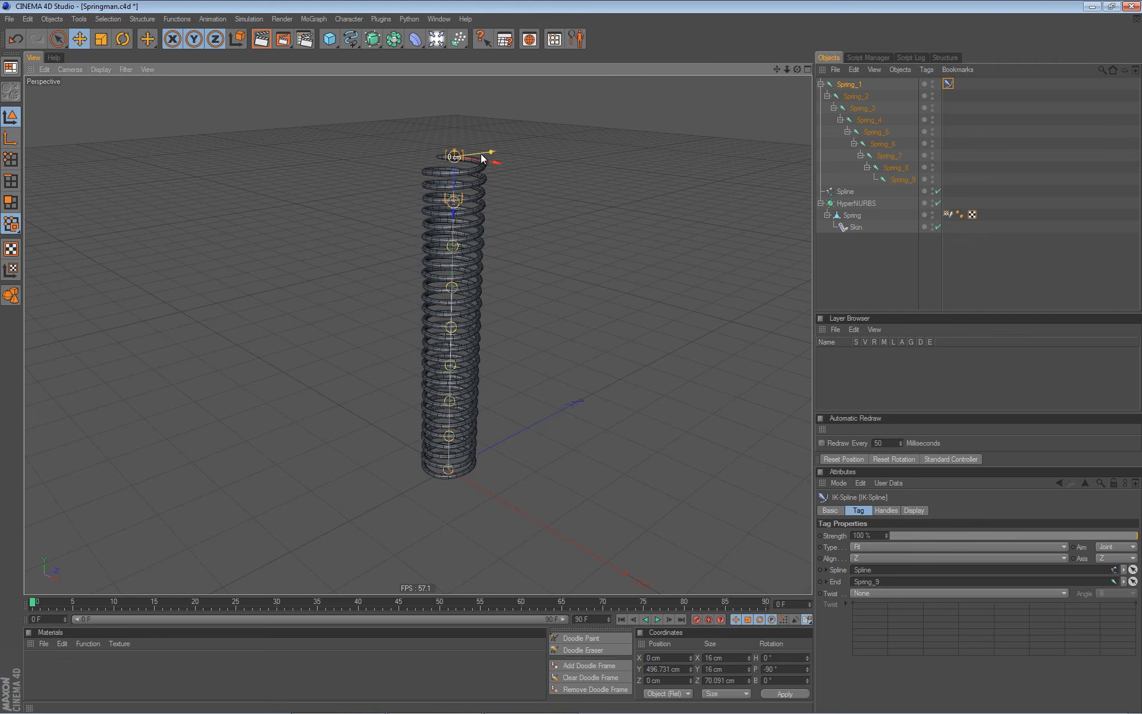
{"action": "key", "text": "ctrl+z"}
{"action": "key", "text": "ctrl+z"}
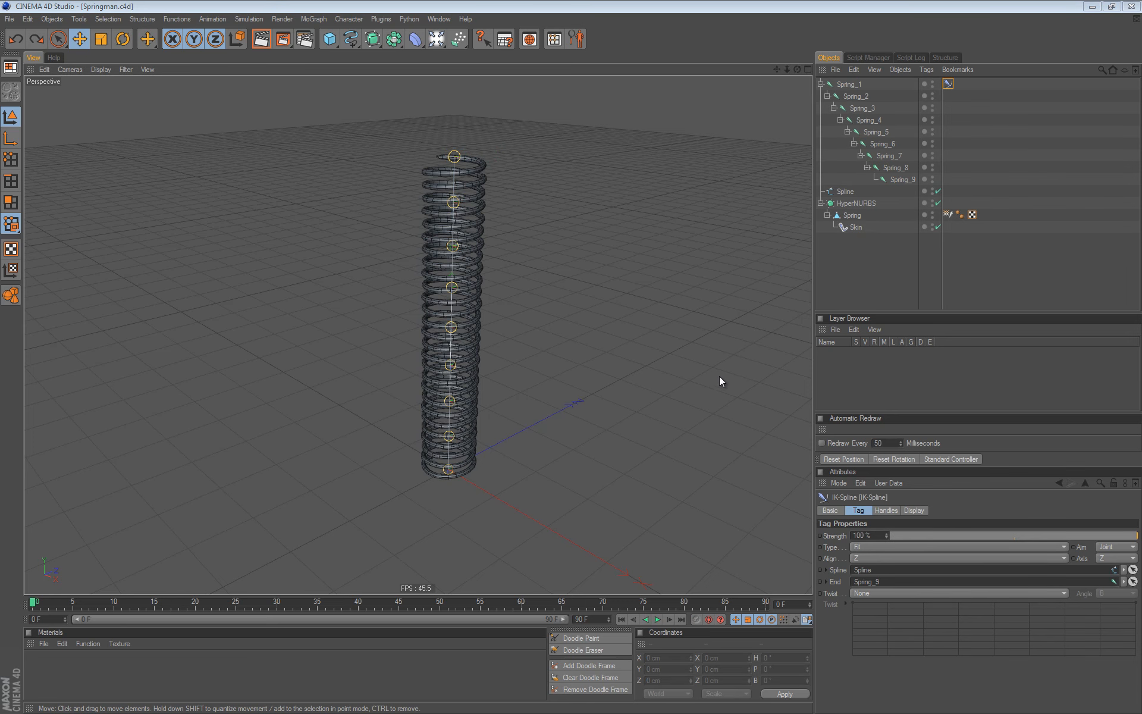
- Add three handles with indices 0, 1 and 2 to the IK-Spline tag and save the scene
{"action": "left_click", "coordinate": [885, 511]}
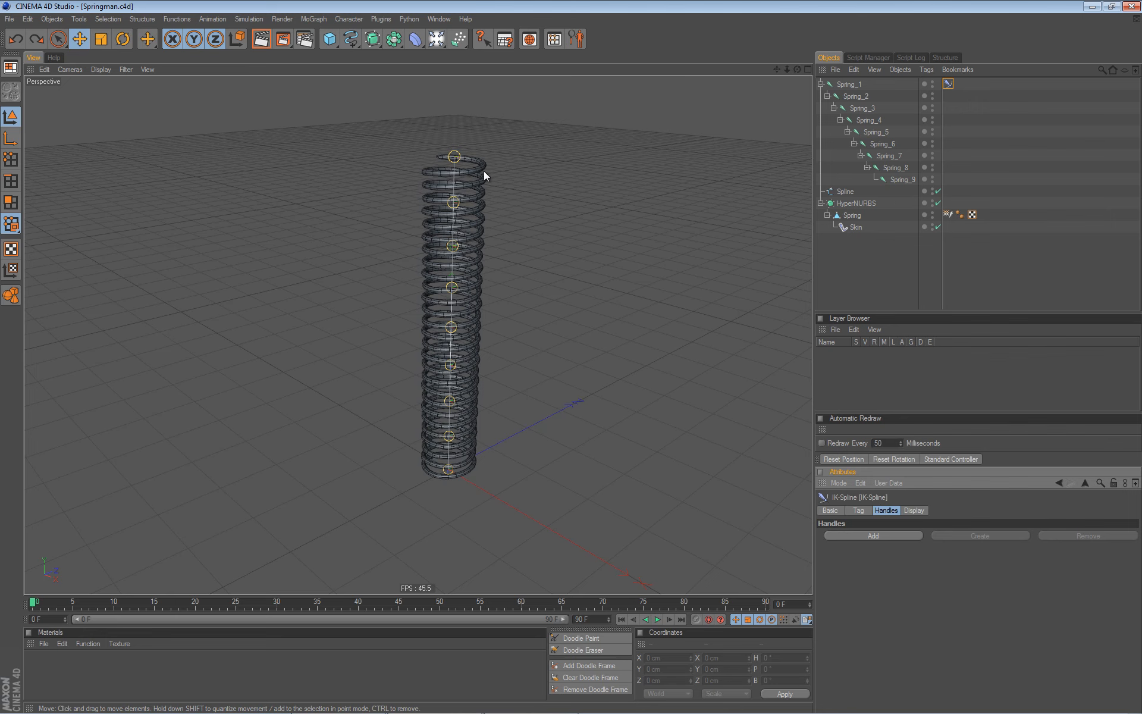
{"action": "middle_click_drag", "start_coordinate": [479, 135], "coordinate": [465, 155], "text": "alt"}
{"action": "right_click_drag", "start_coordinate": [466, 154], "coordinate": [591, 151], "text": "alt"}
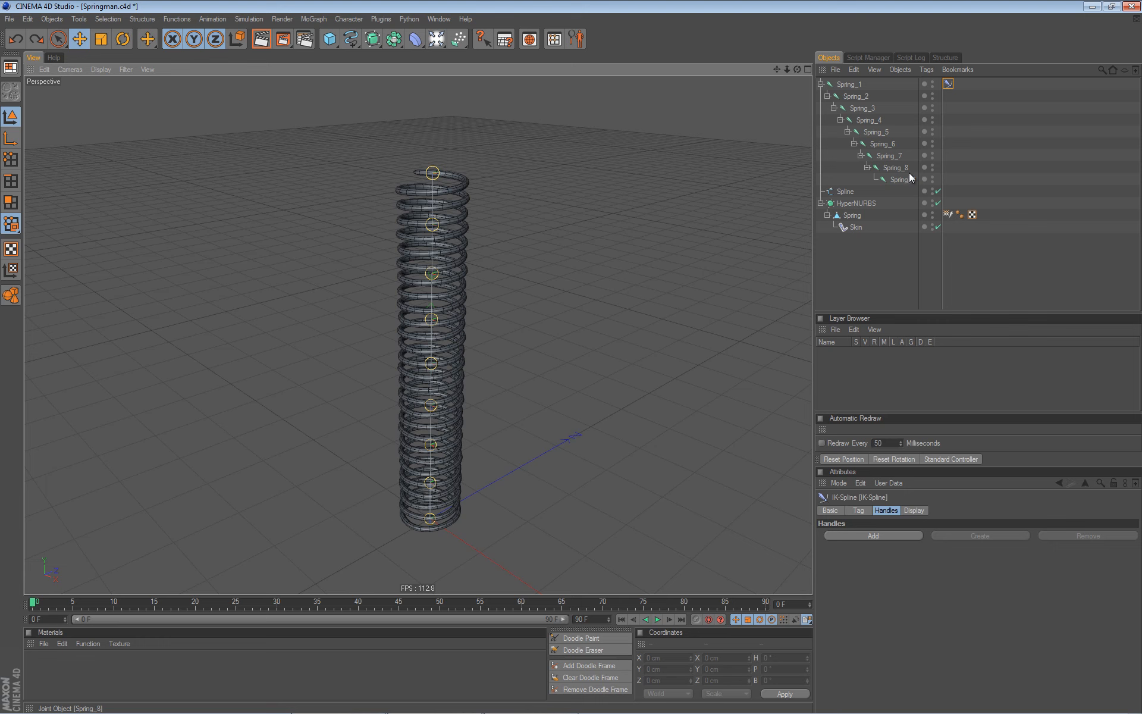
{"action": "left_click", "coordinate": [873, 536]}
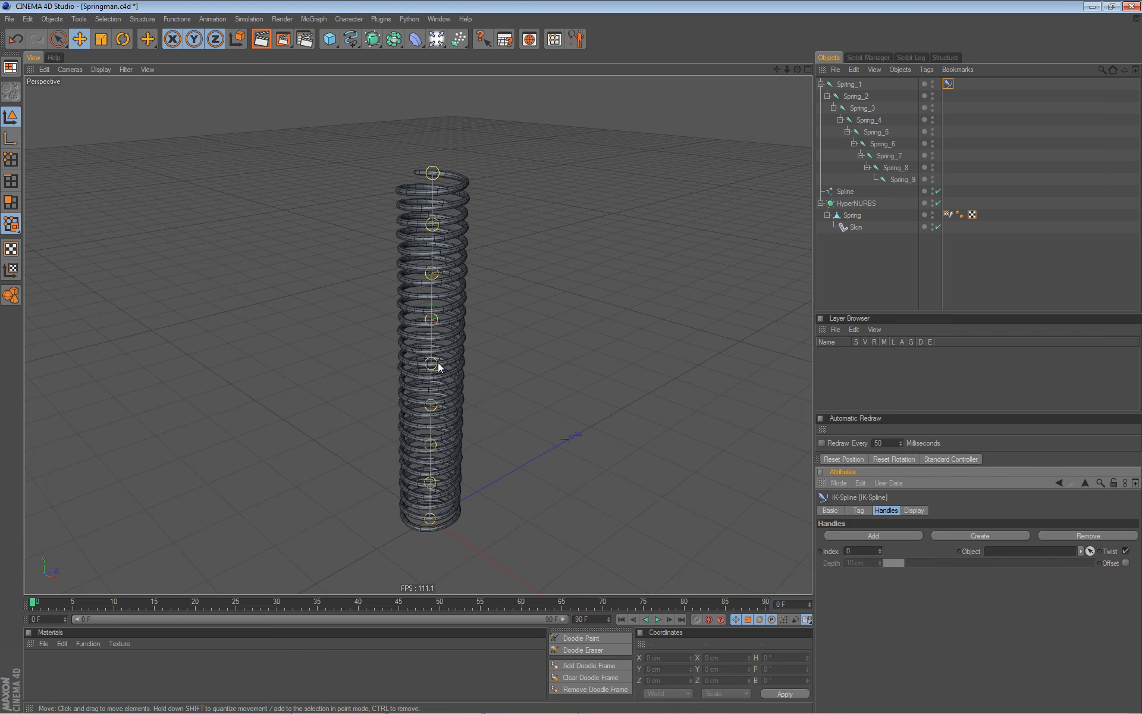
{"action": "left_click", "coordinate": [894, 538]}
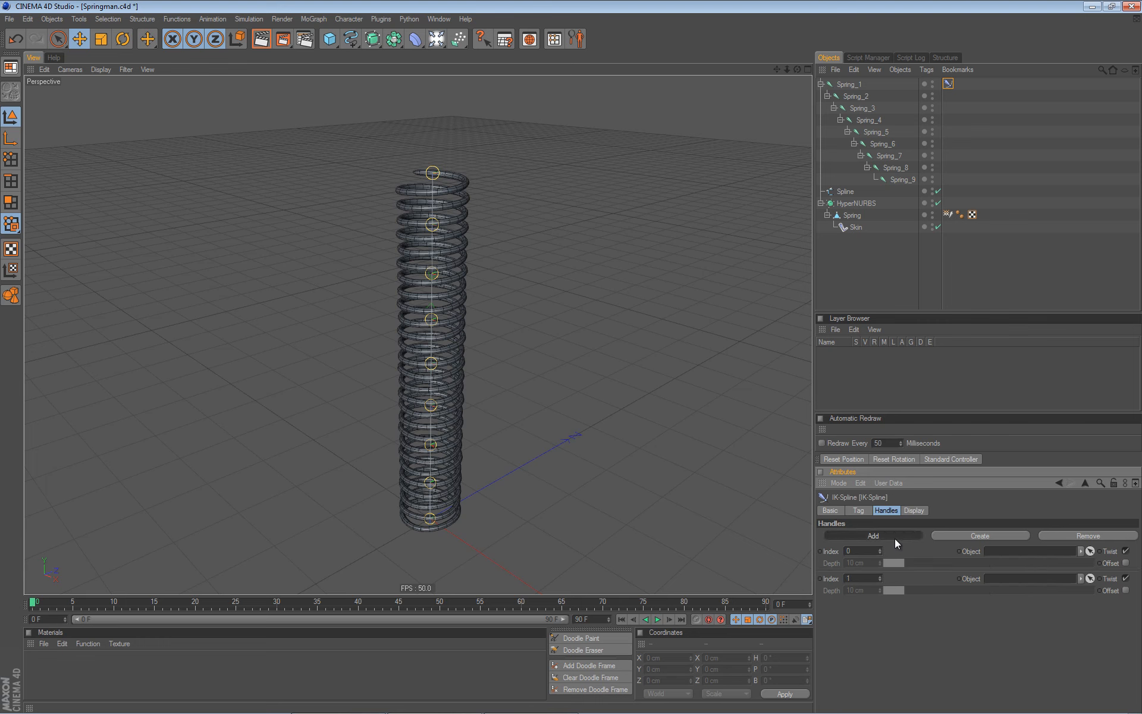
{"action": "left_click", "coordinate": [898, 537]}
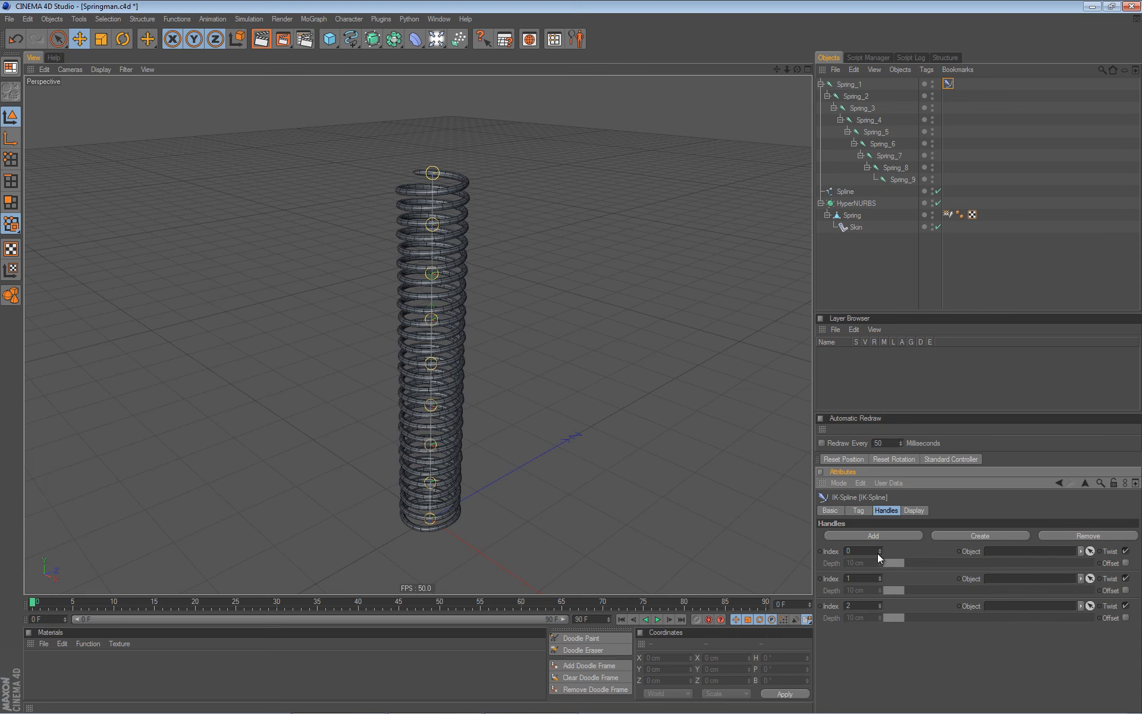
{"action": "key", "text": "ctrl+z"}
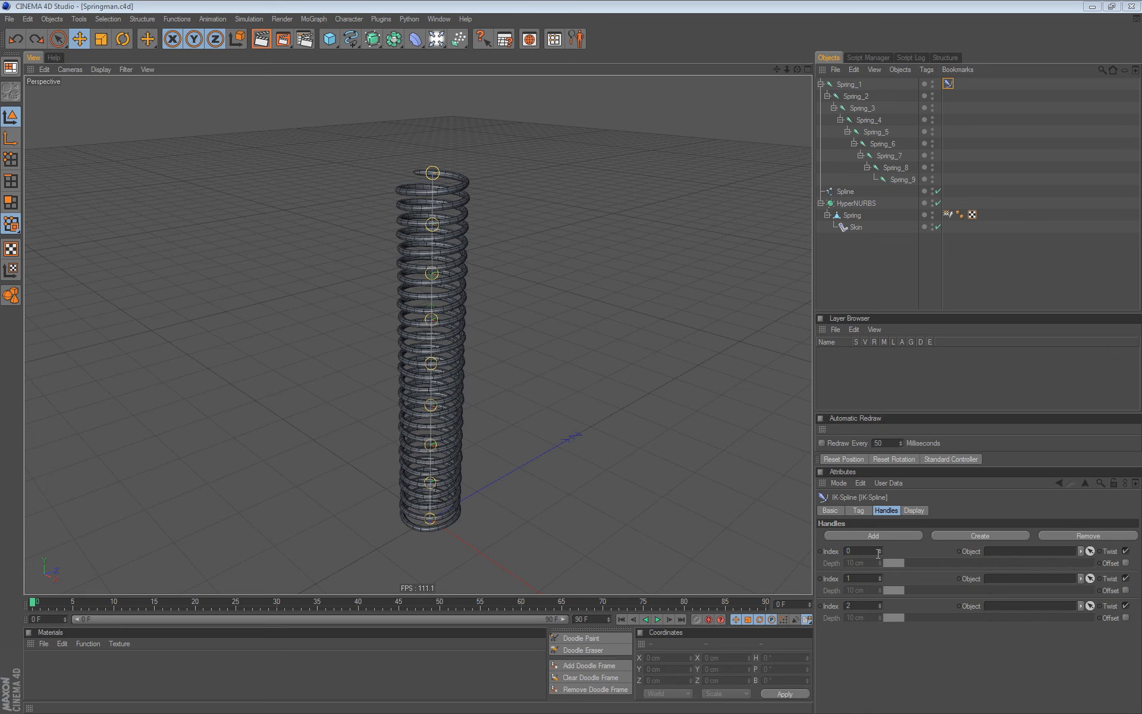
- Create the controller null for the IK-Spline handle with index 0 and turn it into a standard cube controller
{"action": "left_click", "coordinate": [997, 536]}
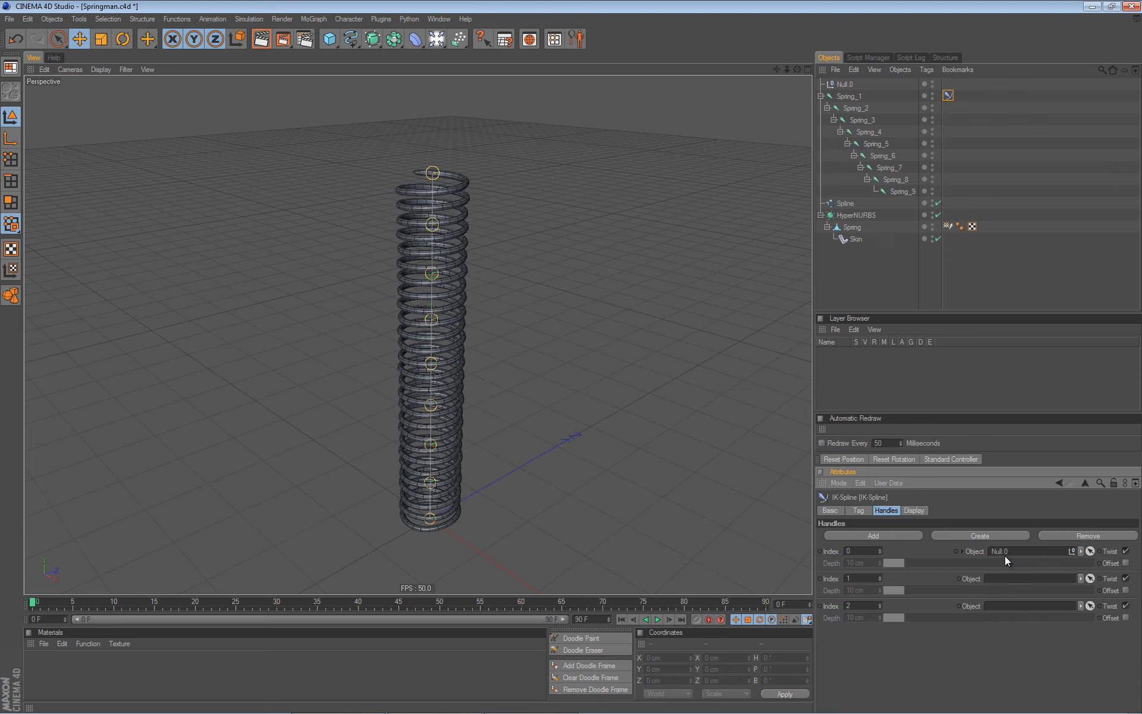
{"action": "left_click", "coordinate": [845, 84]}
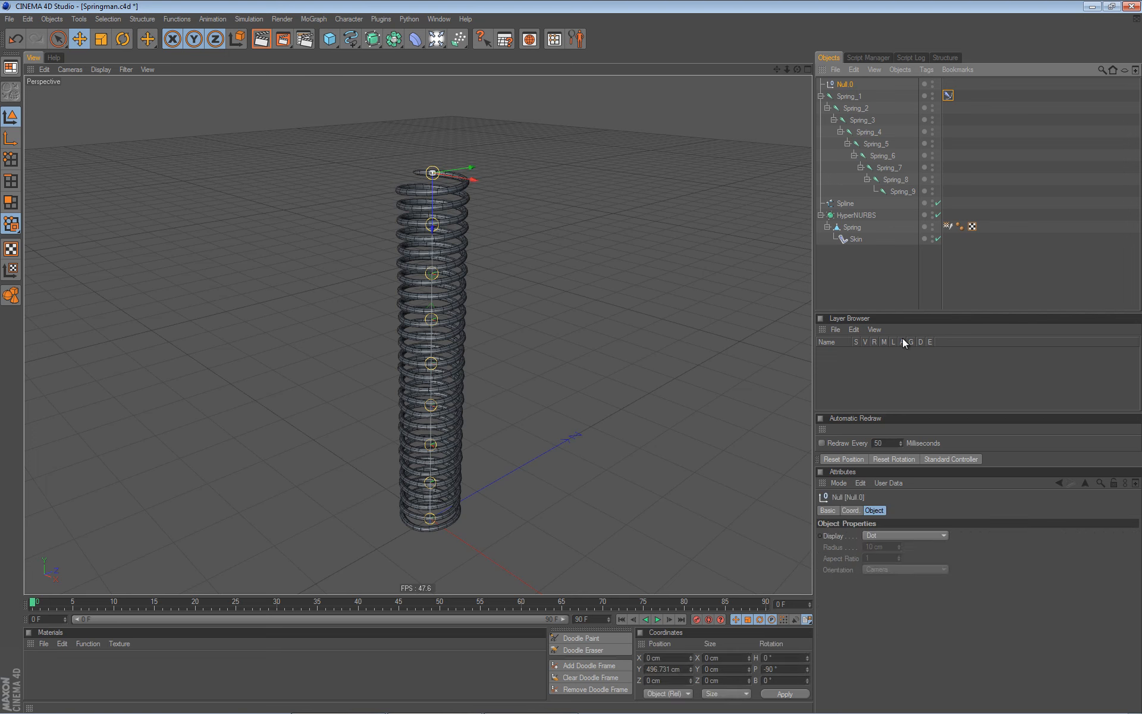
{"action": "left_click", "coordinate": [950, 459]}
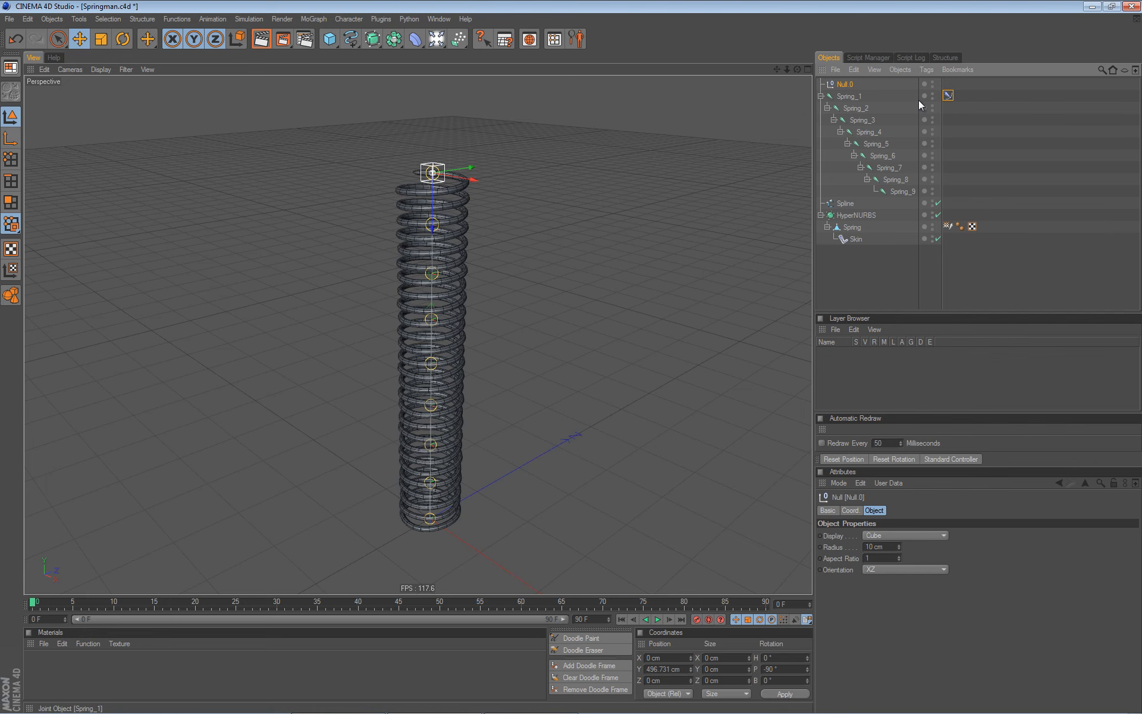
- Set the second IK-Spline handle's index to 4, create its null and make that null a standard cube controller
{"action": "left_click", "coordinate": [948, 95]}
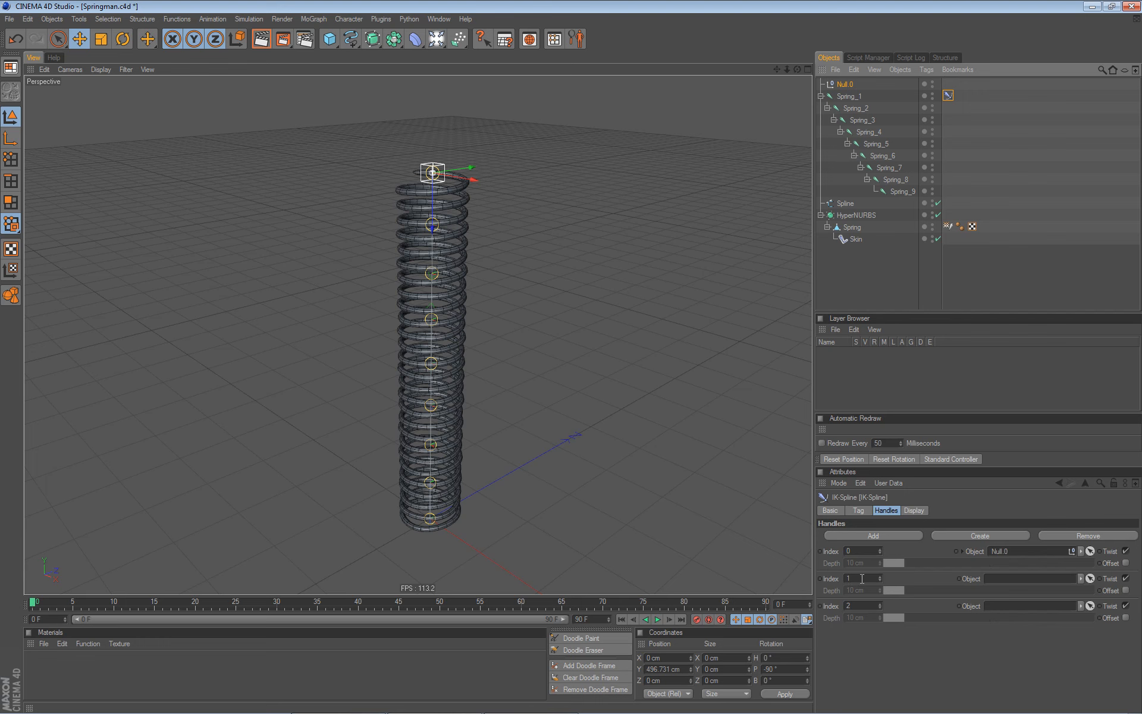
{"action": "left_click", "coordinate": [877, 144]}
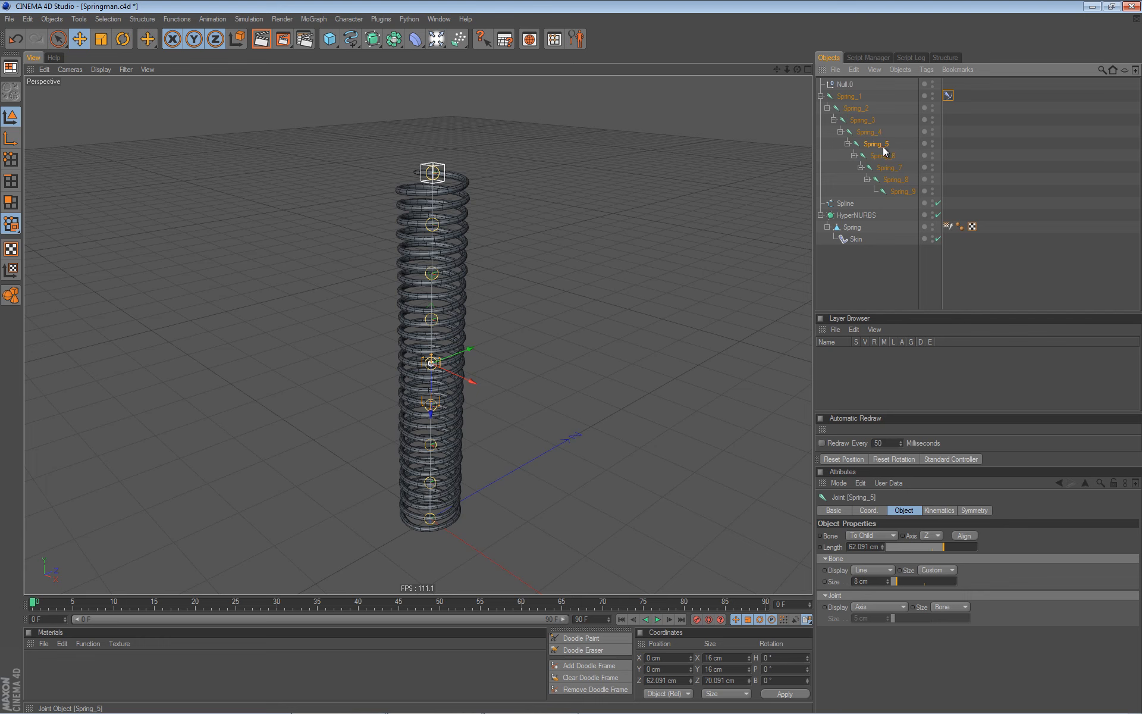
{"action": "left_click", "coordinate": [947, 96]}
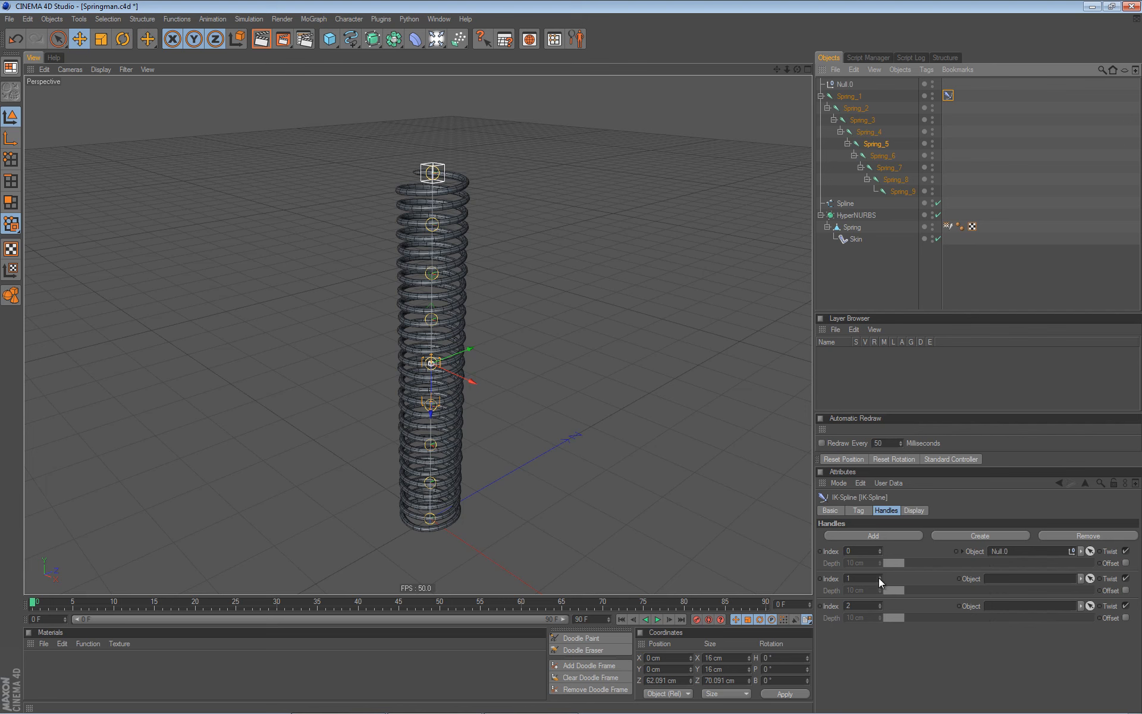
{"action": "left_click", "coordinate": [880, 576]}
{"action": "left_click", "coordinate": [880, 576]}
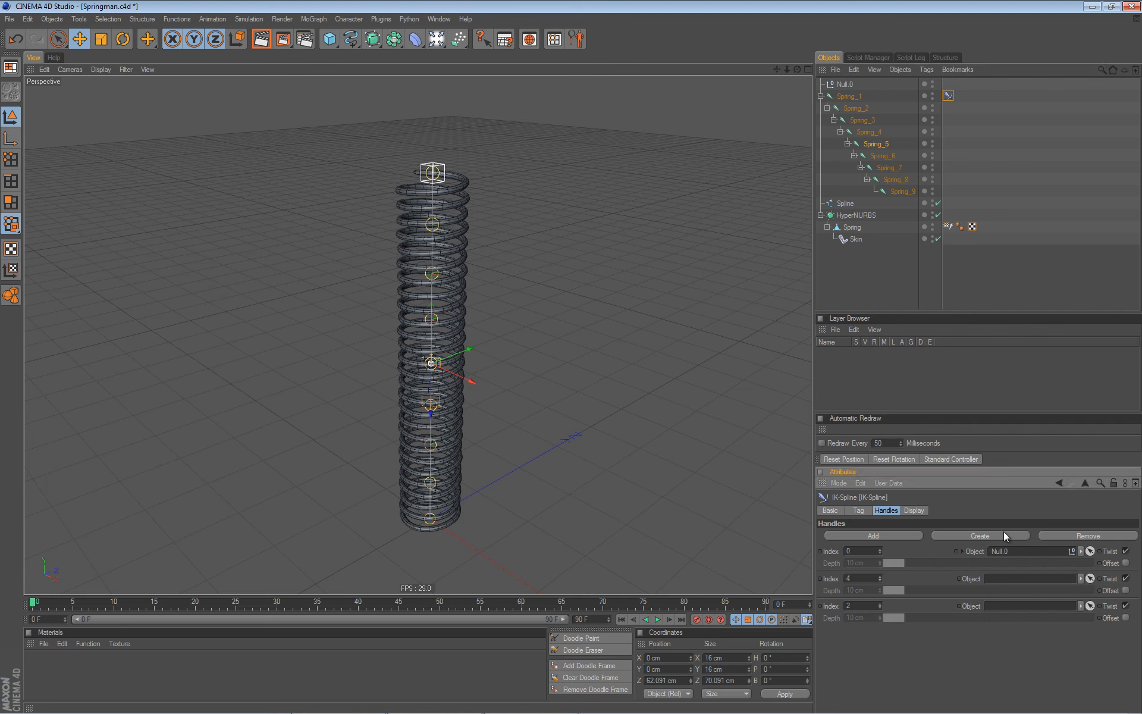
{"action": "left_click", "coordinate": [984, 538]}
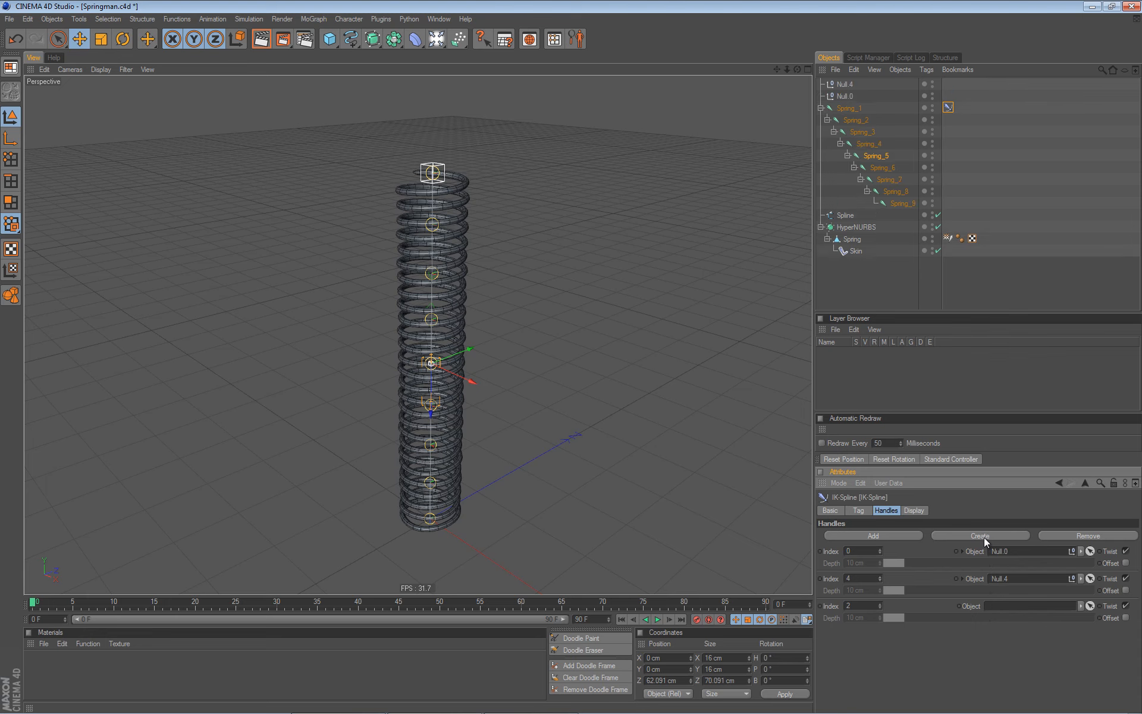
{"action": "left_click", "coordinate": [846, 85]}
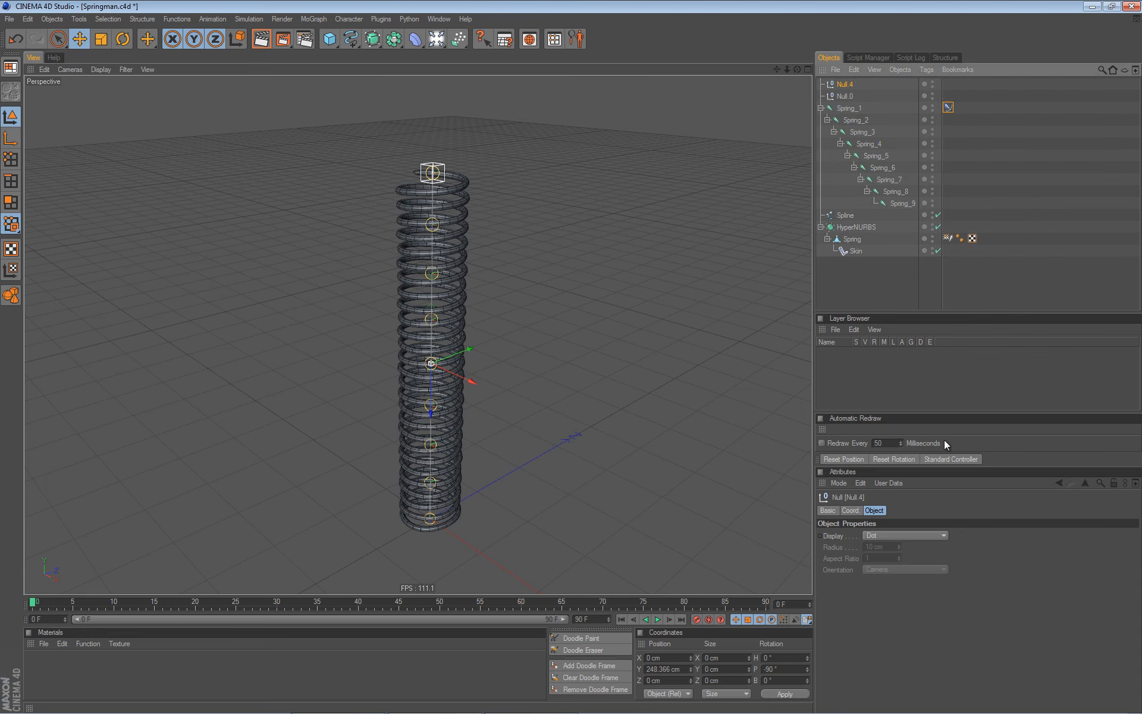
{"action": "left_click", "coordinate": [943, 460]}
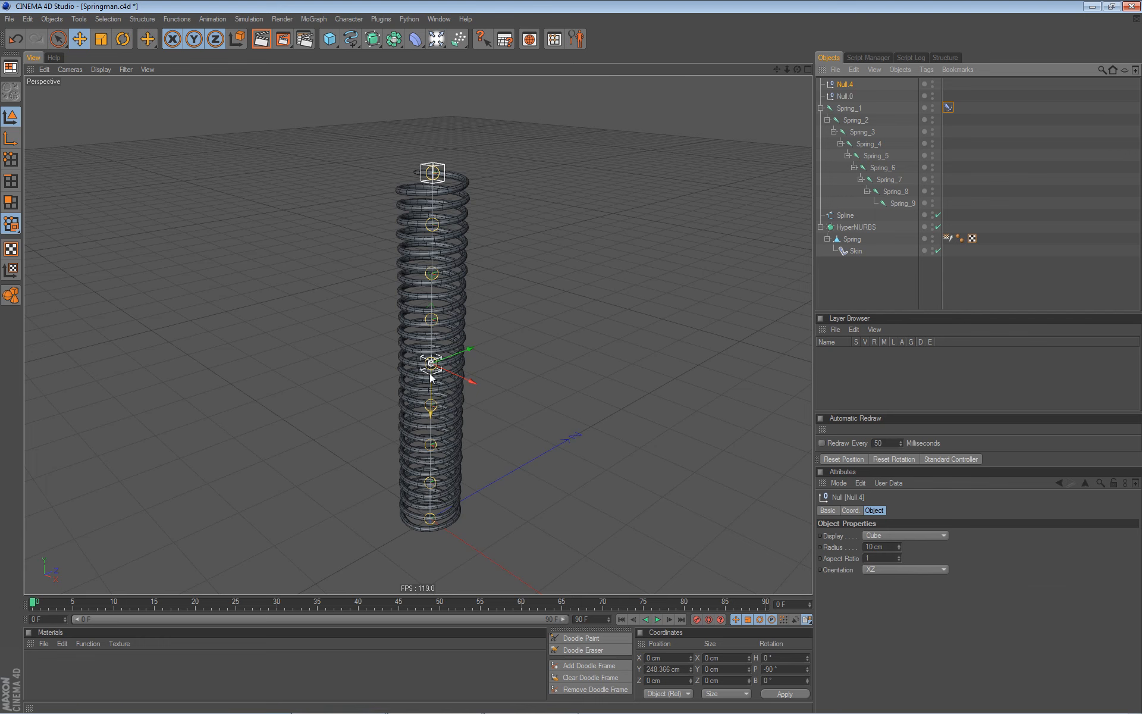
- Set the third IK-Spline handle's index to 8, create its null as a standard cube controller, and save the scene
{"action": "left_click", "coordinate": [947, 108]}
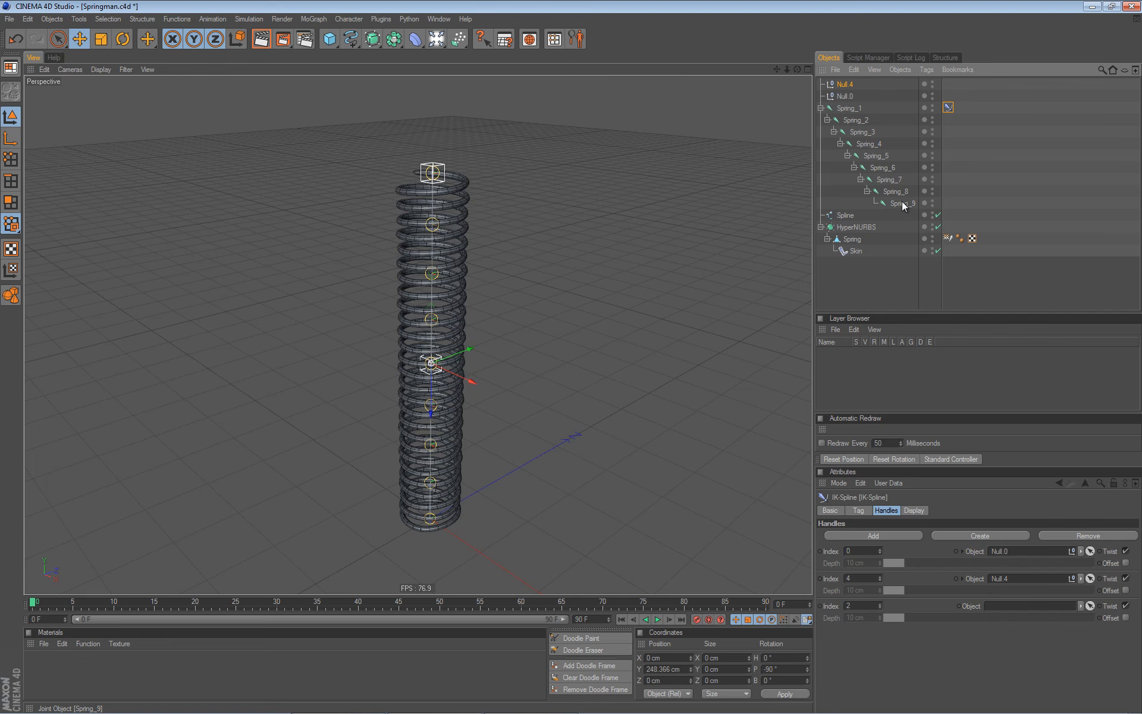
{"action": "left_click", "coordinate": [880, 603]}
{"action": "left_click", "coordinate": [880, 603]}
{"action": "left_click", "coordinate": [880, 603]}
{"action": "left_click", "coordinate": [880, 603]}
{"action": "left_click", "coordinate": [880, 603]}
{"action": "left_click", "coordinate": [880, 603]}
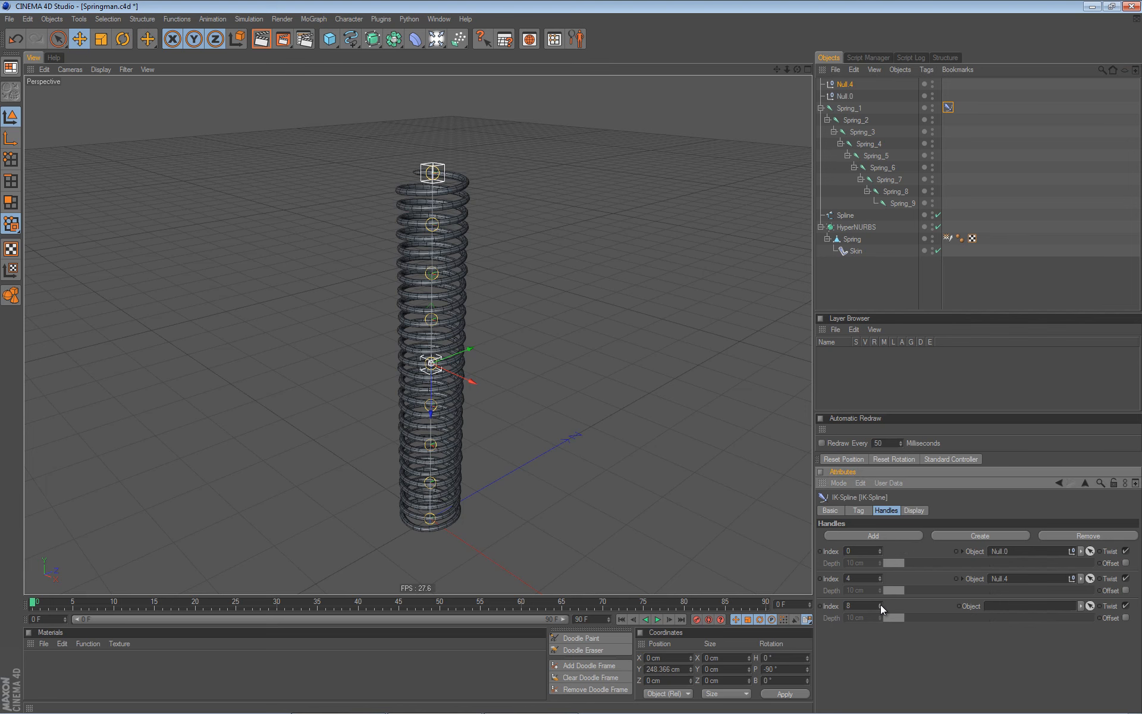
{"action": "left_click", "coordinate": [984, 538]}
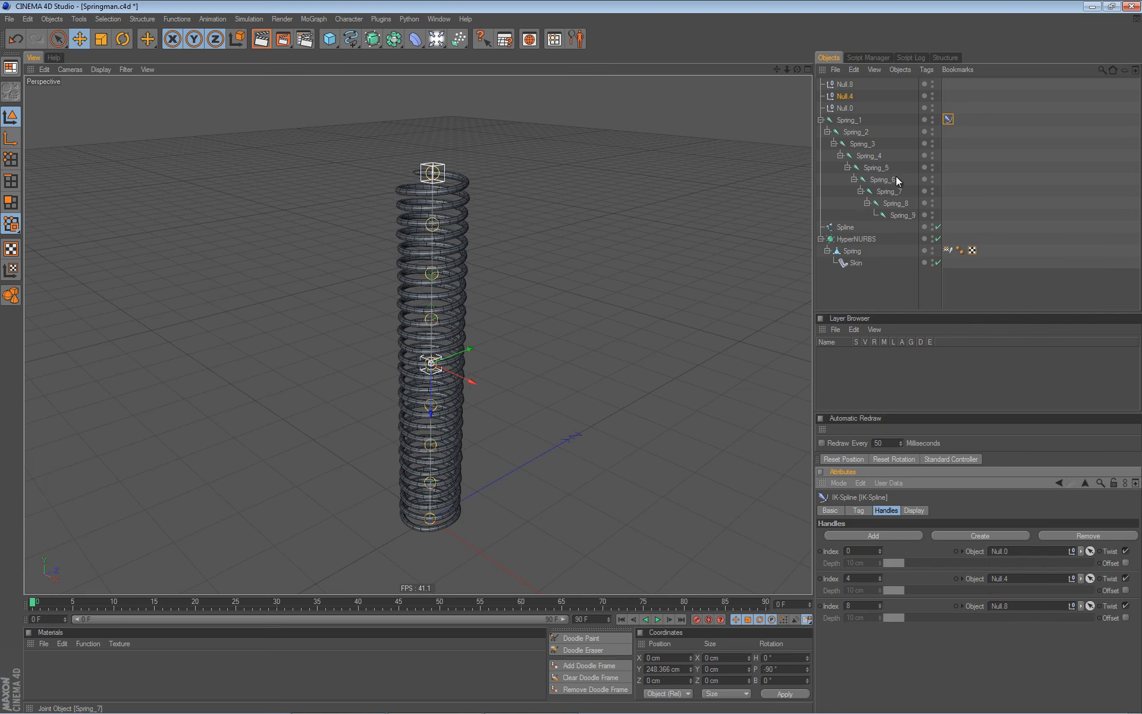
{"action": "left_click", "coordinate": [848, 84]}
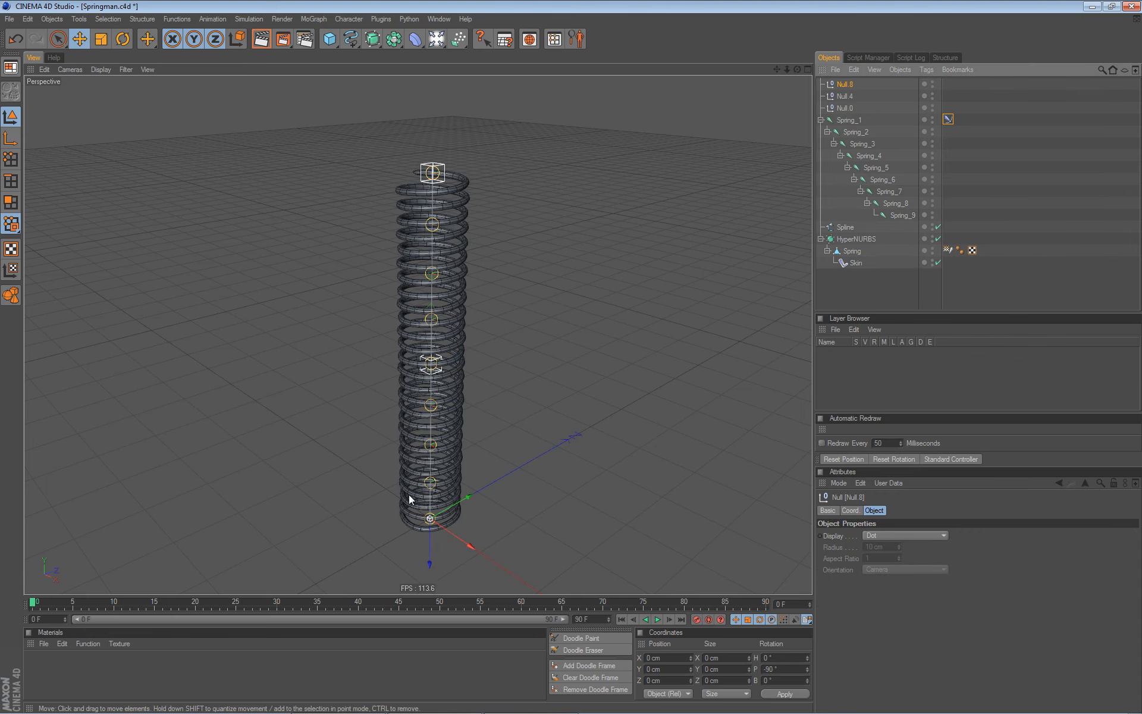
{"action": "left_click", "coordinate": [957, 459]}
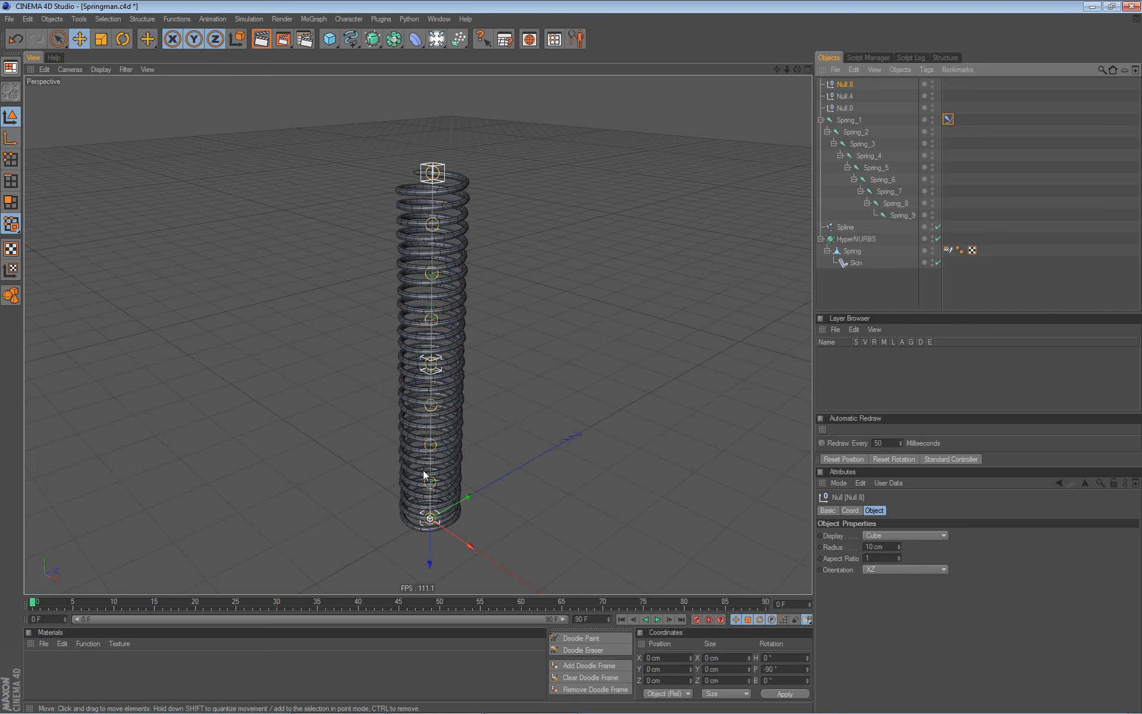
{"action": "left_click", "coordinate": [949, 121]}
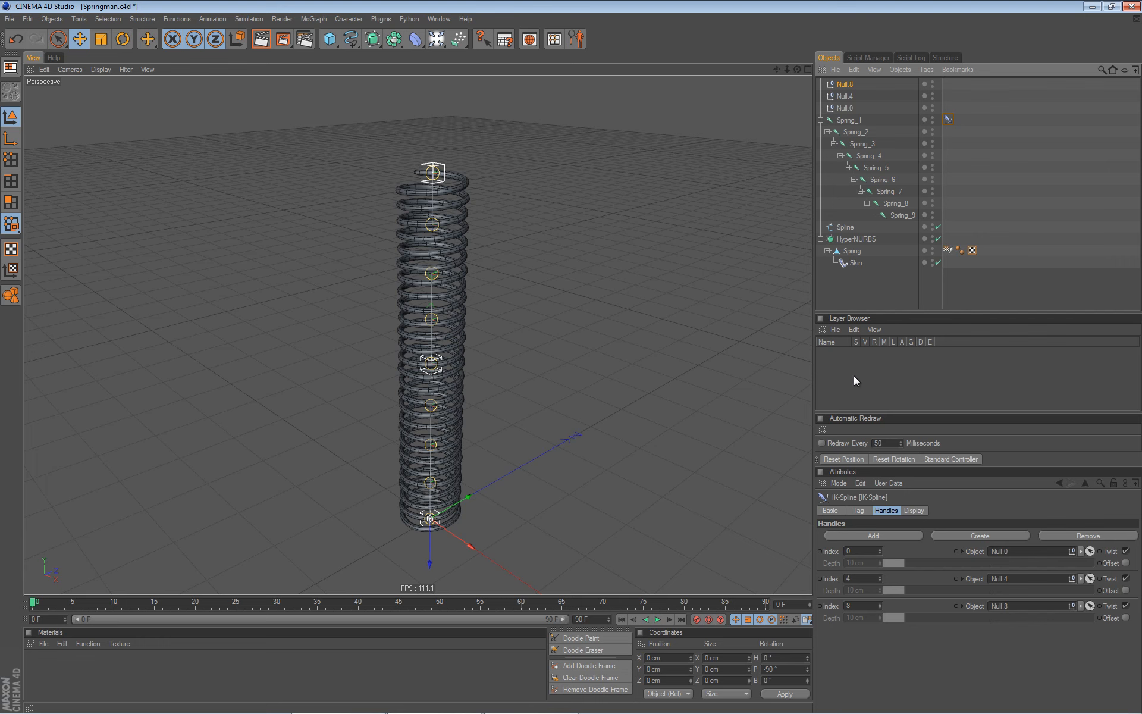
{"action": "key", "text": "ctrl+z"}
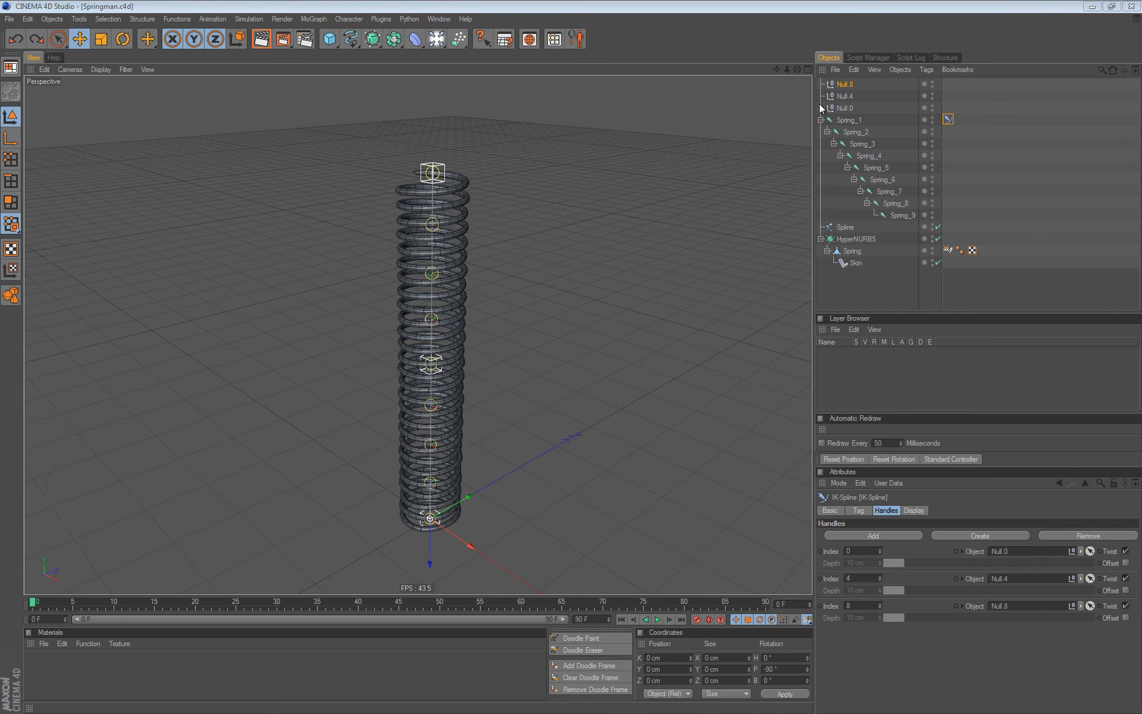
- Freeze all transformations of the three handle nulls and the joints Spring_1 through Spring_9
{"action": "left_click", "coordinate": [847, 121]}
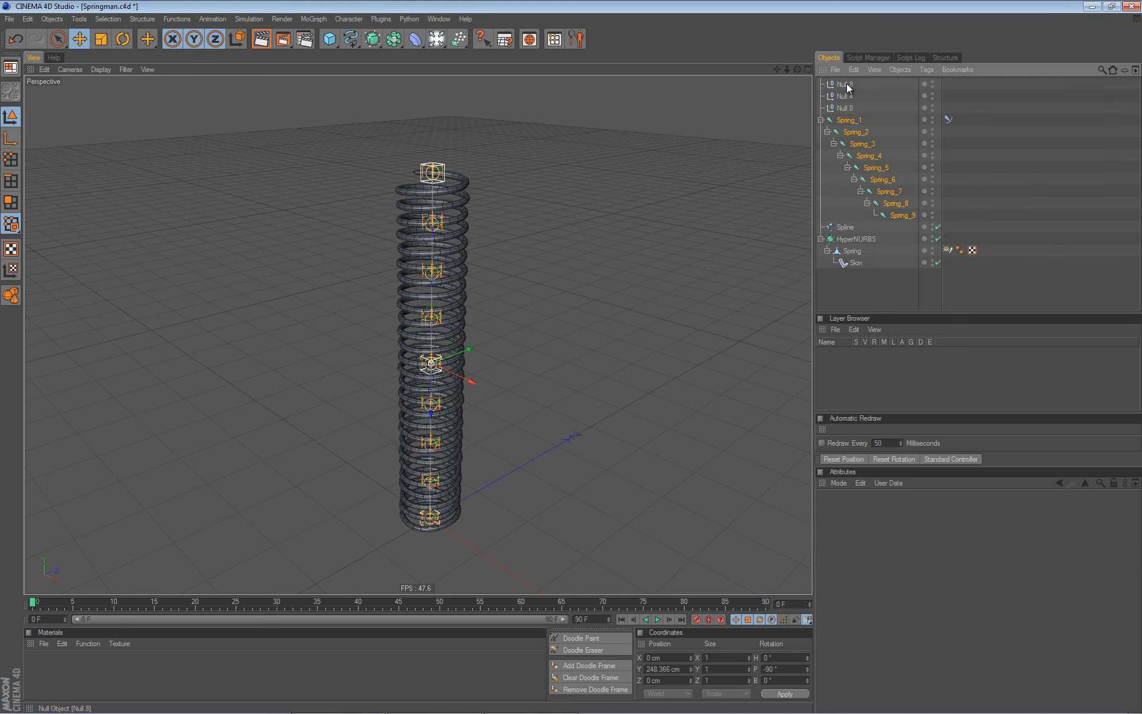
{"action": "left_click", "coordinate": [844, 84]}
{"action": "left_click", "coordinate": [847, 108], "text": "shift"}
{"action": "left_click", "coordinate": [851, 121], "text": "shift"}
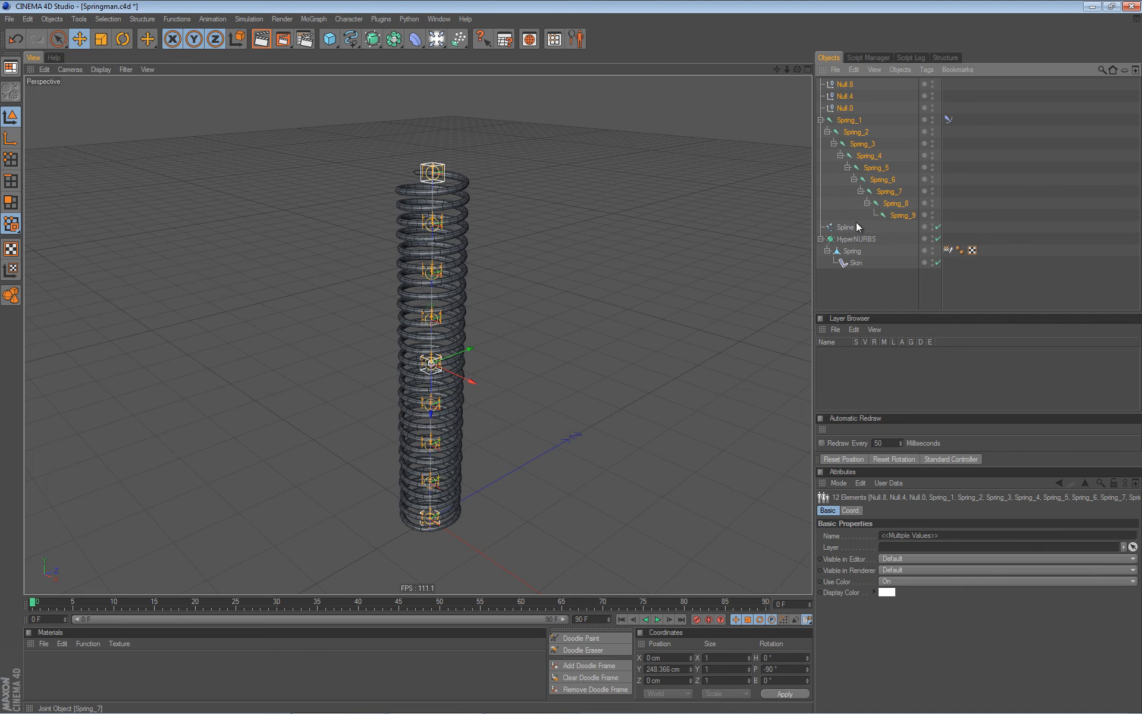
{"action": "left_click", "coordinate": [850, 510]}
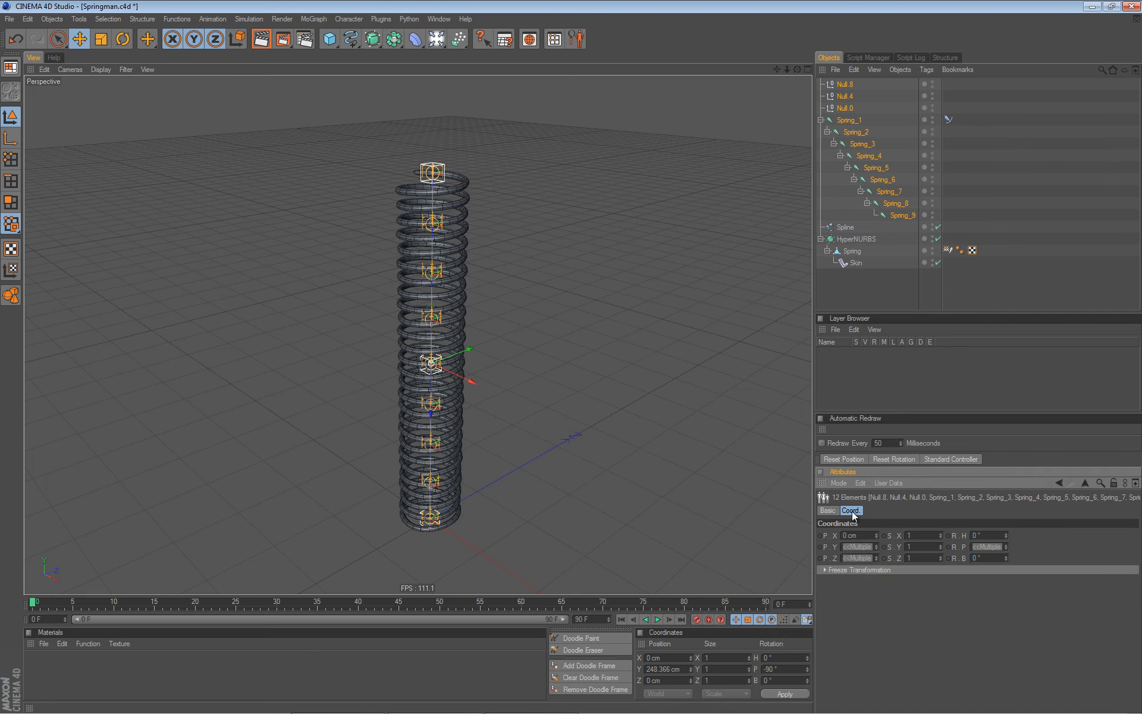
{"action": "left_click", "coordinate": [824, 569]}
{"action": "left_click", "coordinate": [848, 582]}
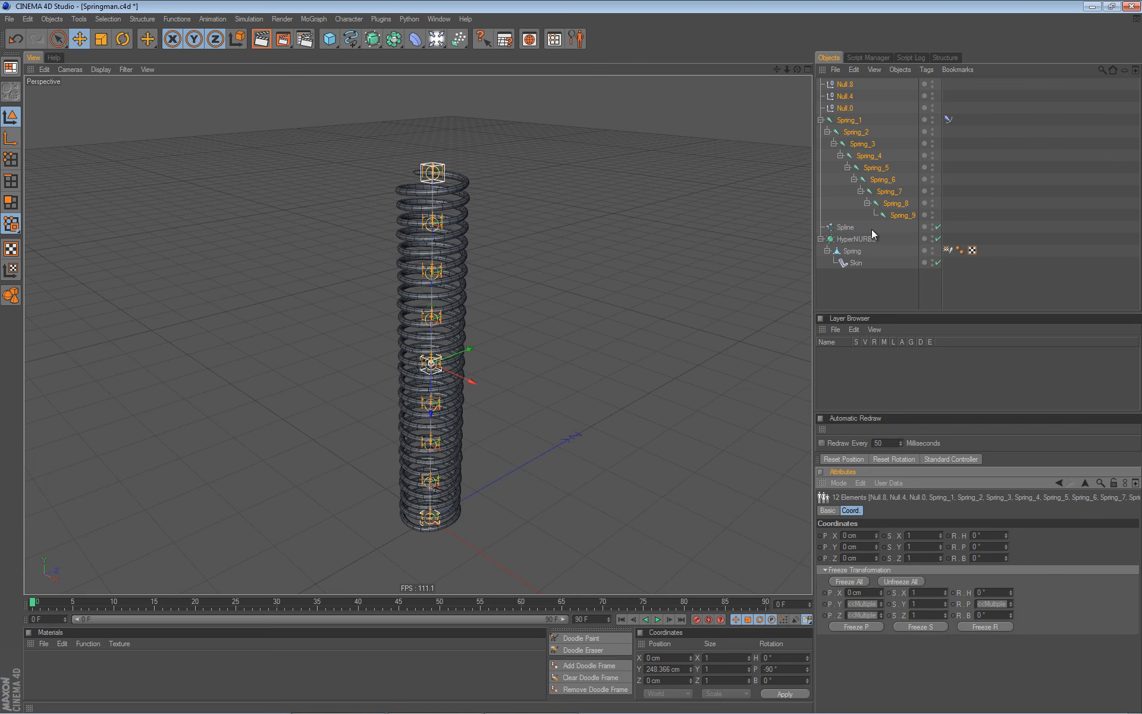
{"action": "left_click", "coordinate": [847, 84]}
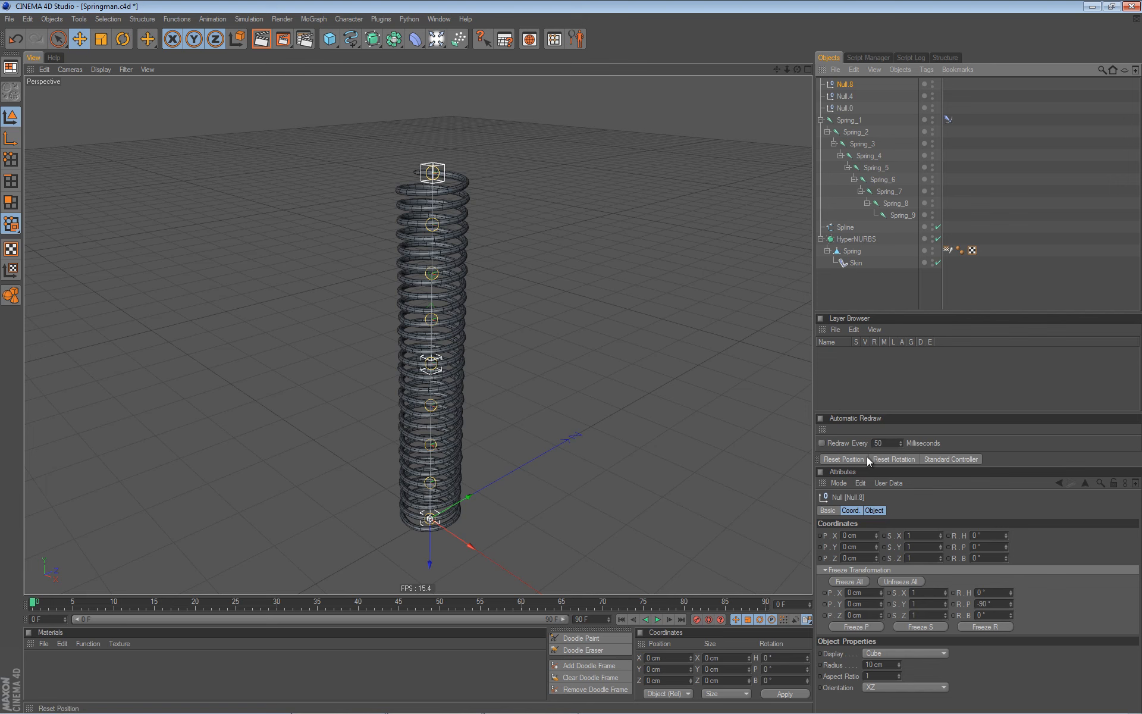
- Rename the handle nulls Null.0, Null.4 and Null.8 to Top, Middle and Bottom
{"action": "left_click", "coordinate": [845, 108]}
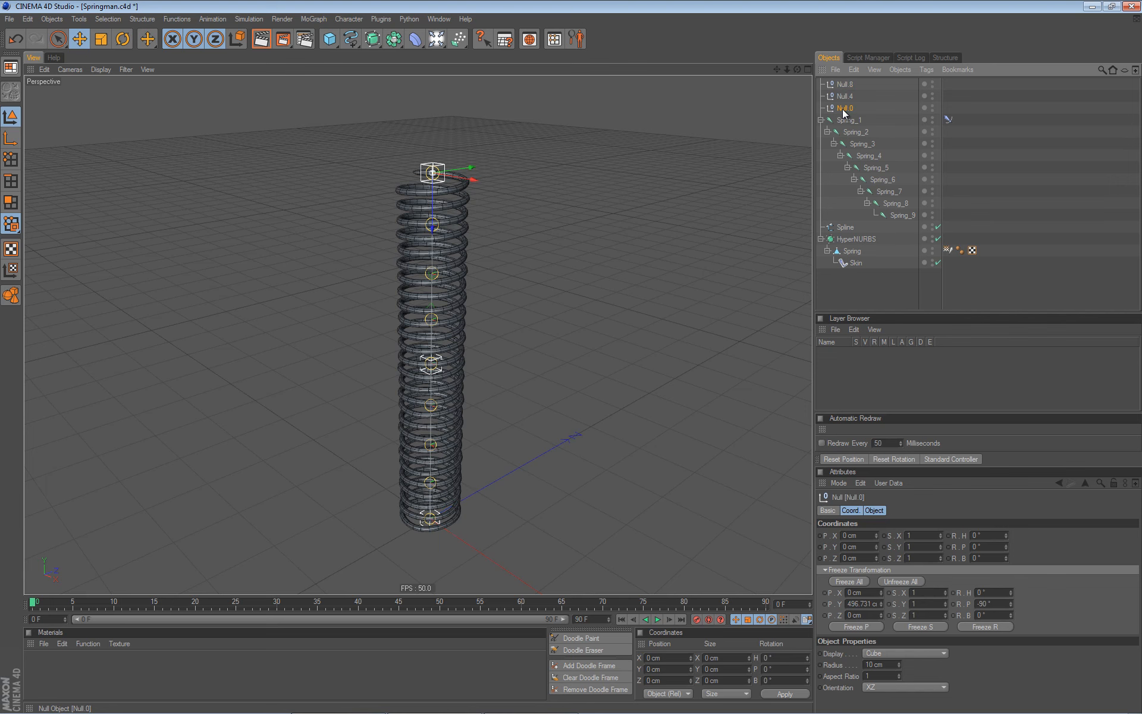
{"action": "double_click", "coordinate": [846, 108]}
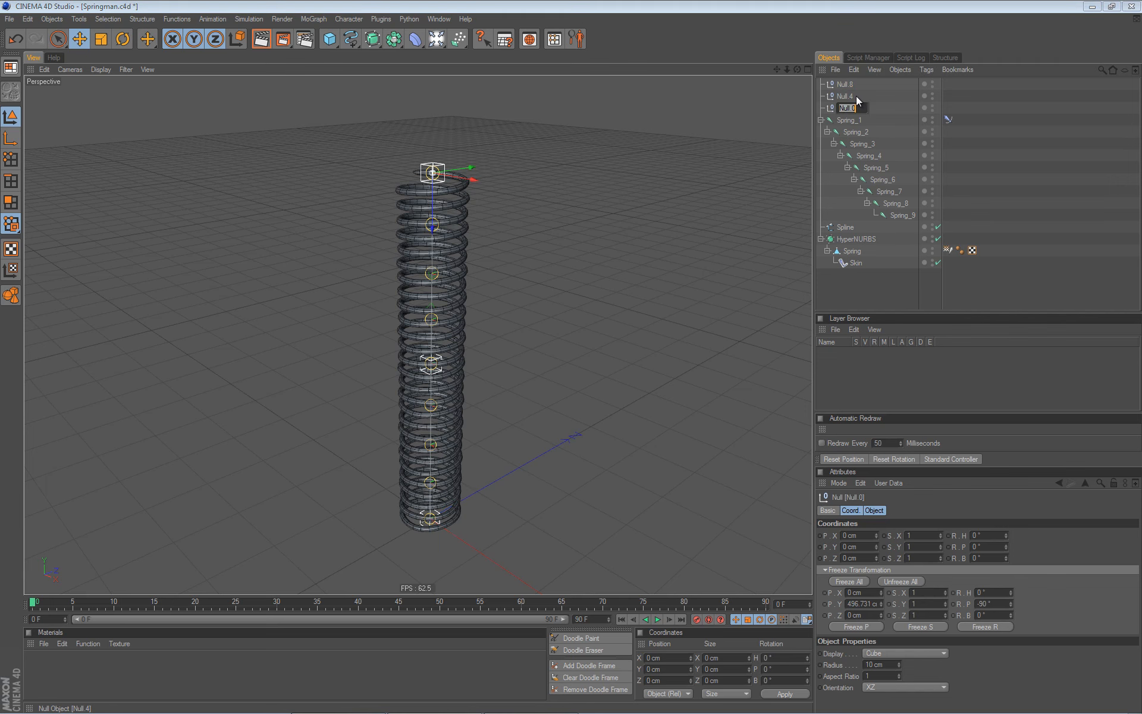
{"action": "type", "text": "Top"}
{"action": "double_click", "coordinate": [855, 96]}
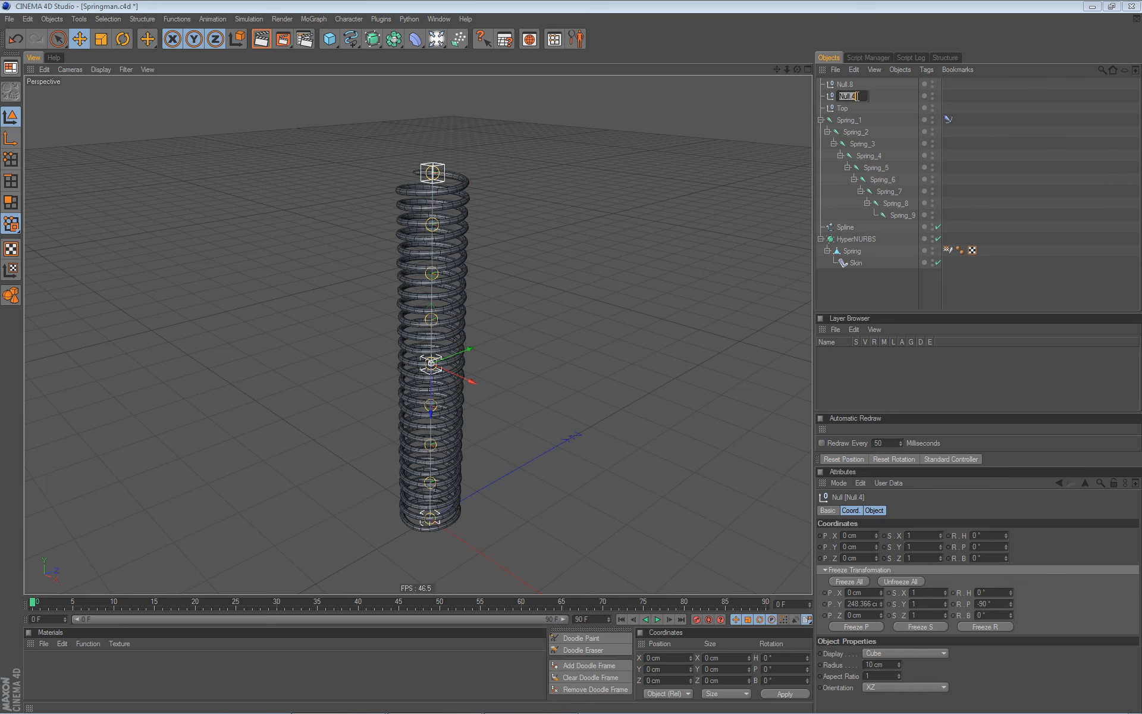
{"action": "type", "text": "Mid"}
{"action": "key", "text": "Up"}
{"action": "type", "text": "Botto"}
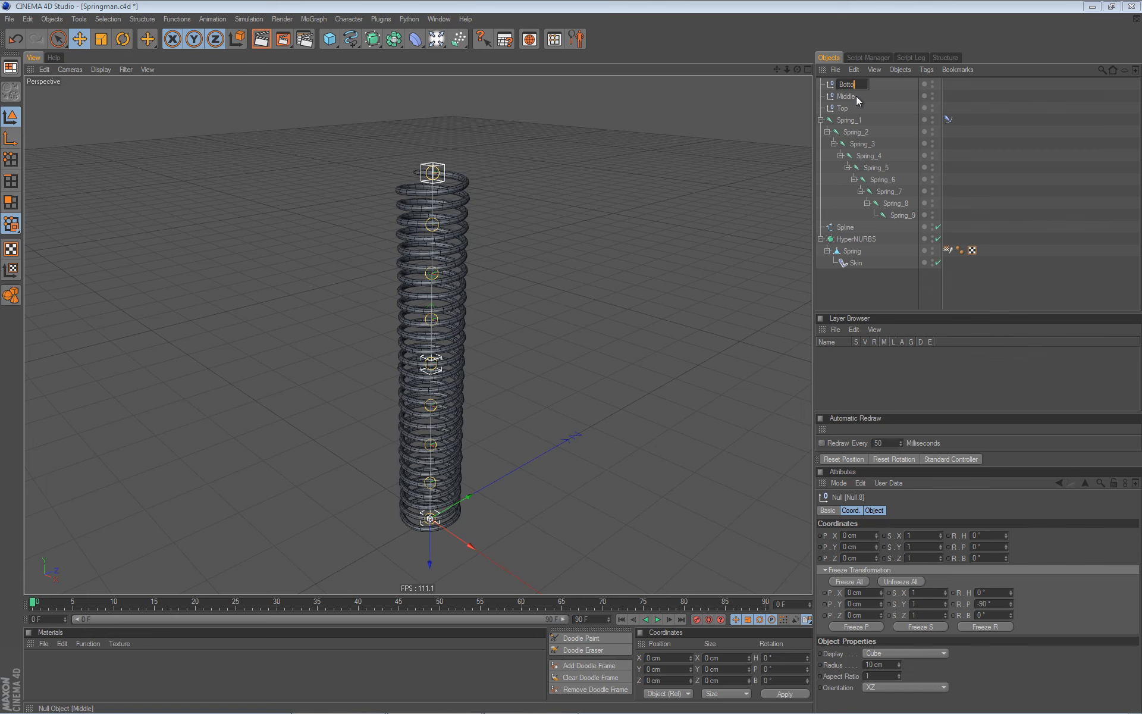
{"action": "type", "text": "m"}
{"action": "key", "text": "Return"}
- Test the rig by moving the Top controller to about X 215, Y 191, Z 70 cm, and undo the move
{"action": "left_click", "coordinate": [841, 109]}
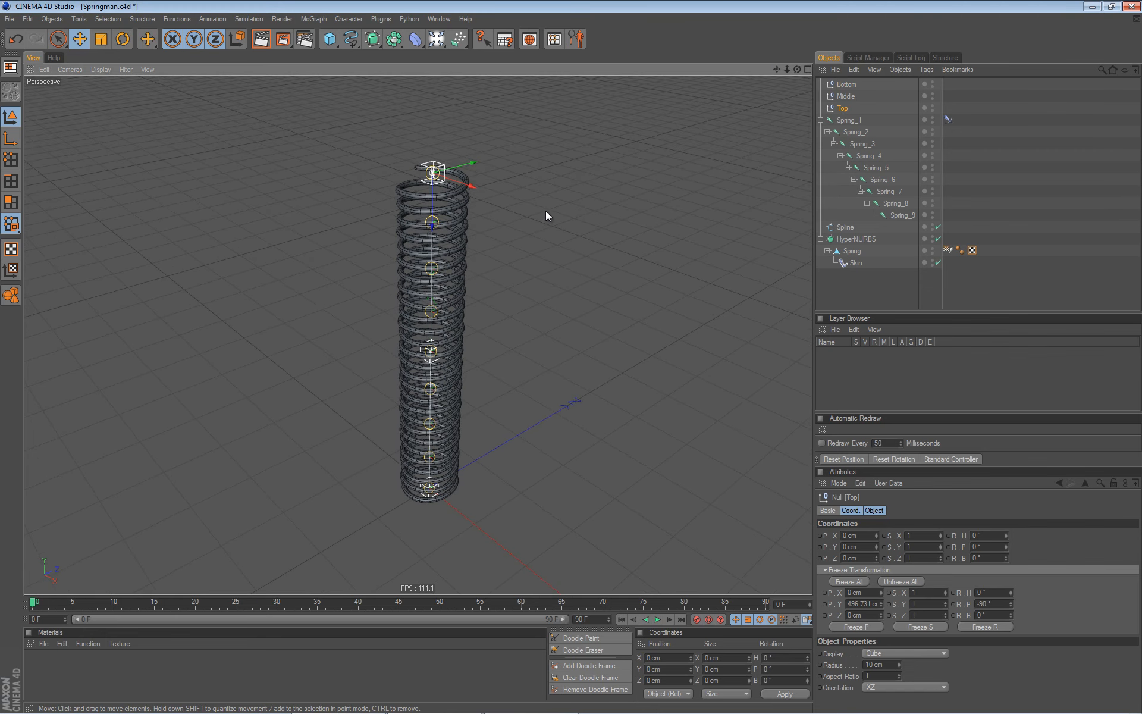
{"action": "left_click_drag", "start_coordinate": [554, 179], "coordinate": [705, 221]}
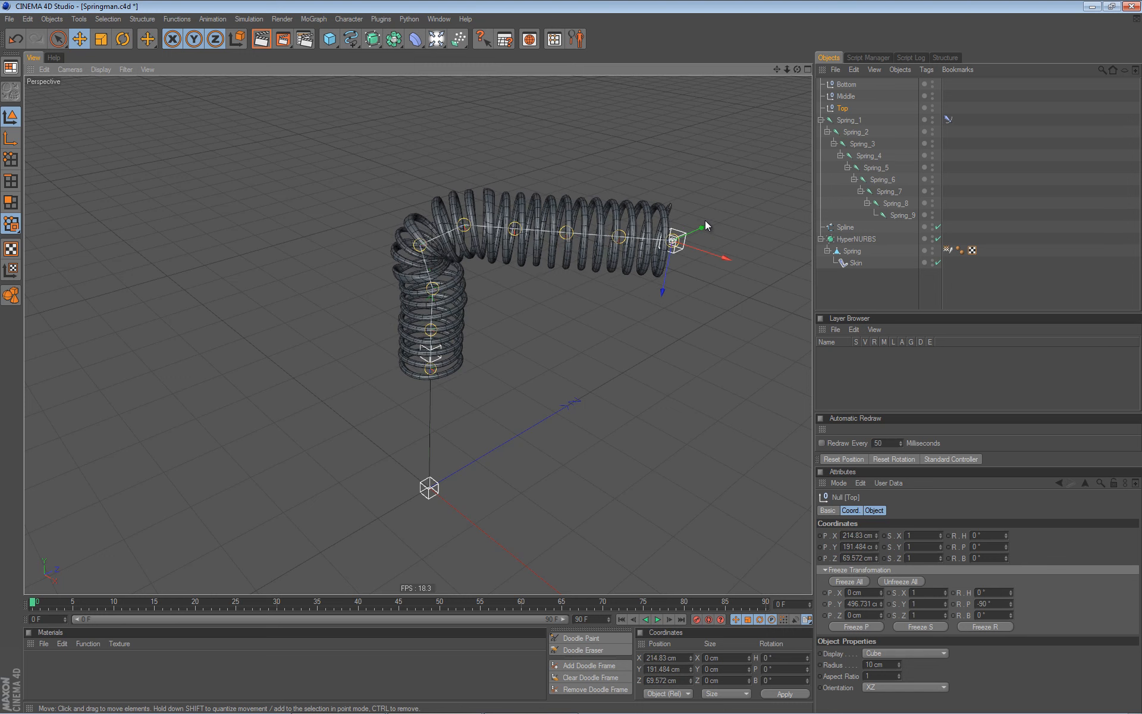
{"action": "key", "text": "ctrl+z"}
- Try the IK-Spline type Equal by moving the Top controller to about X -155, Y -204, Z 23 cm, and undo the move
{"action": "left_click", "coordinate": [948, 119]}
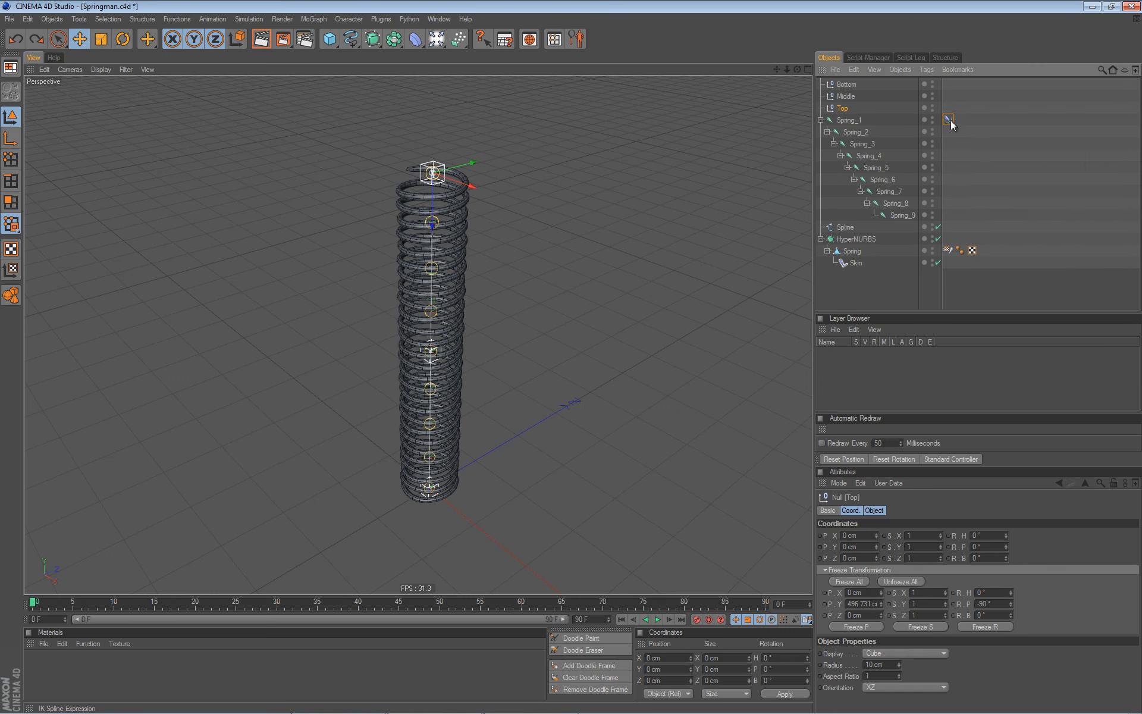
{"action": "left_click", "coordinate": [858, 510]}
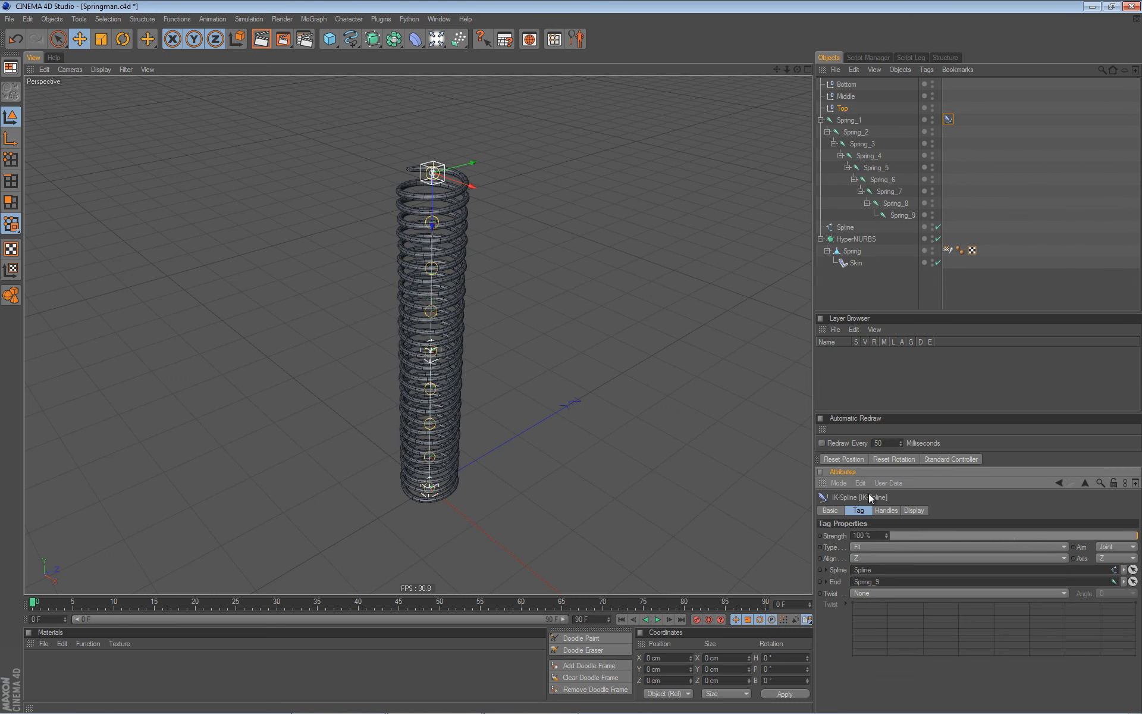
{"action": "left_click", "coordinate": [866, 547]}
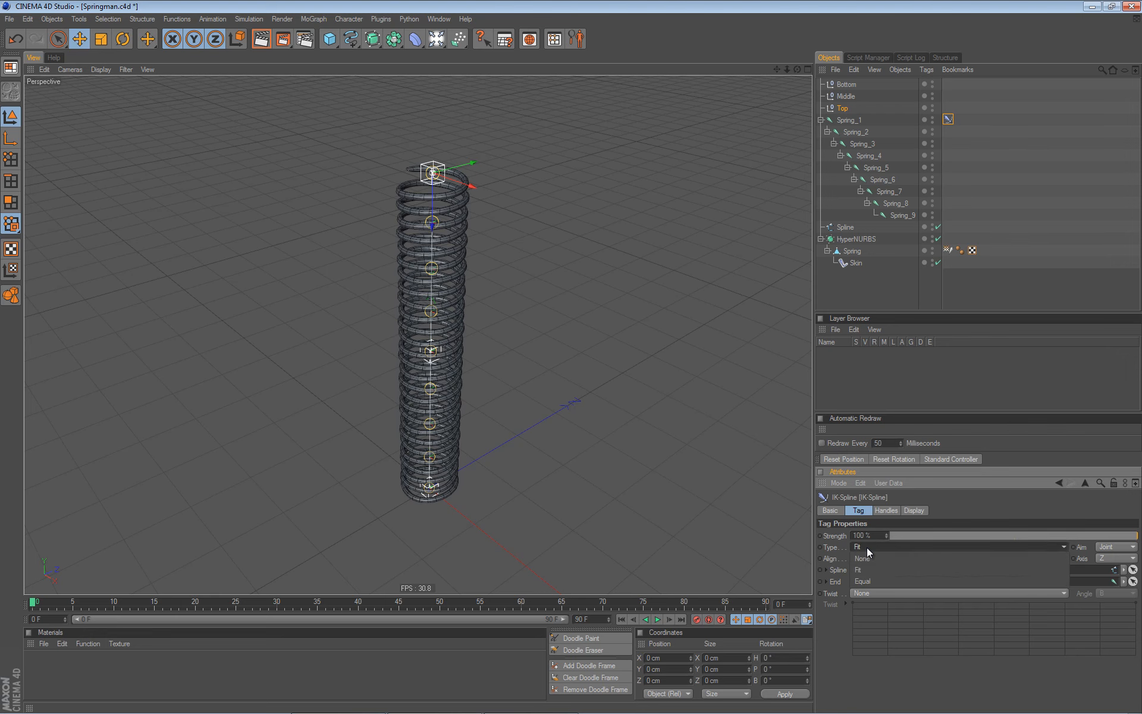
{"action": "left_click", "coordinate": [869, 580]}
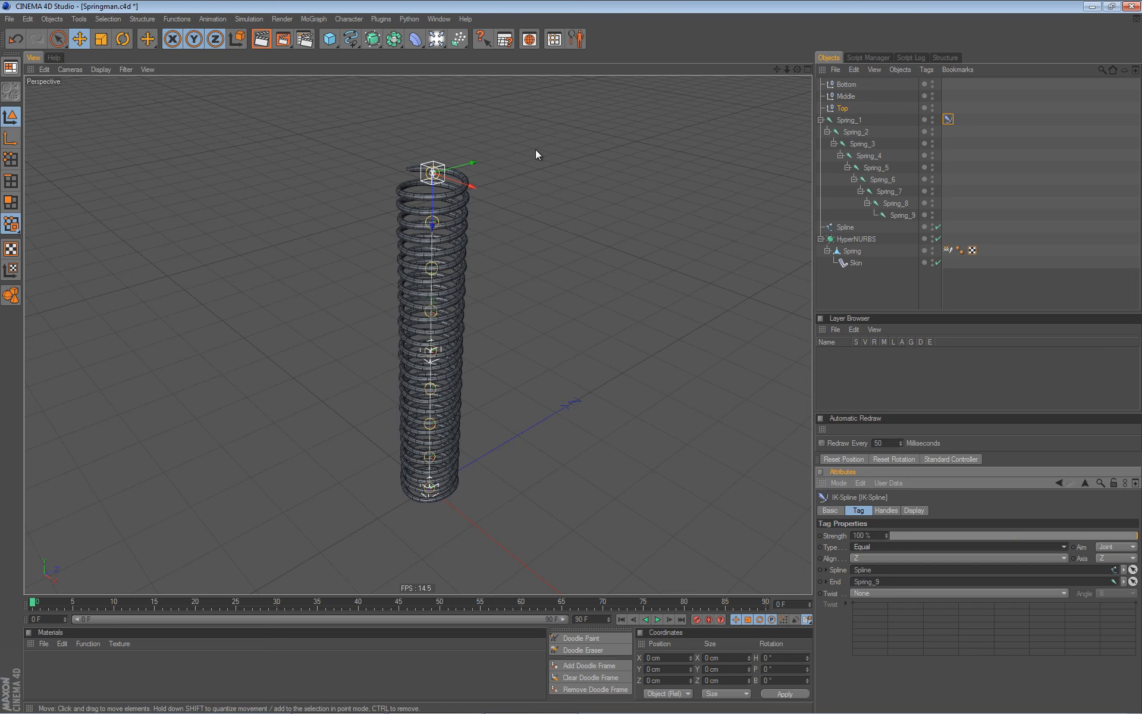
{"action": "left_click_drag", "start_coordinate": [489, 157], "coordinate": [345, 169]}
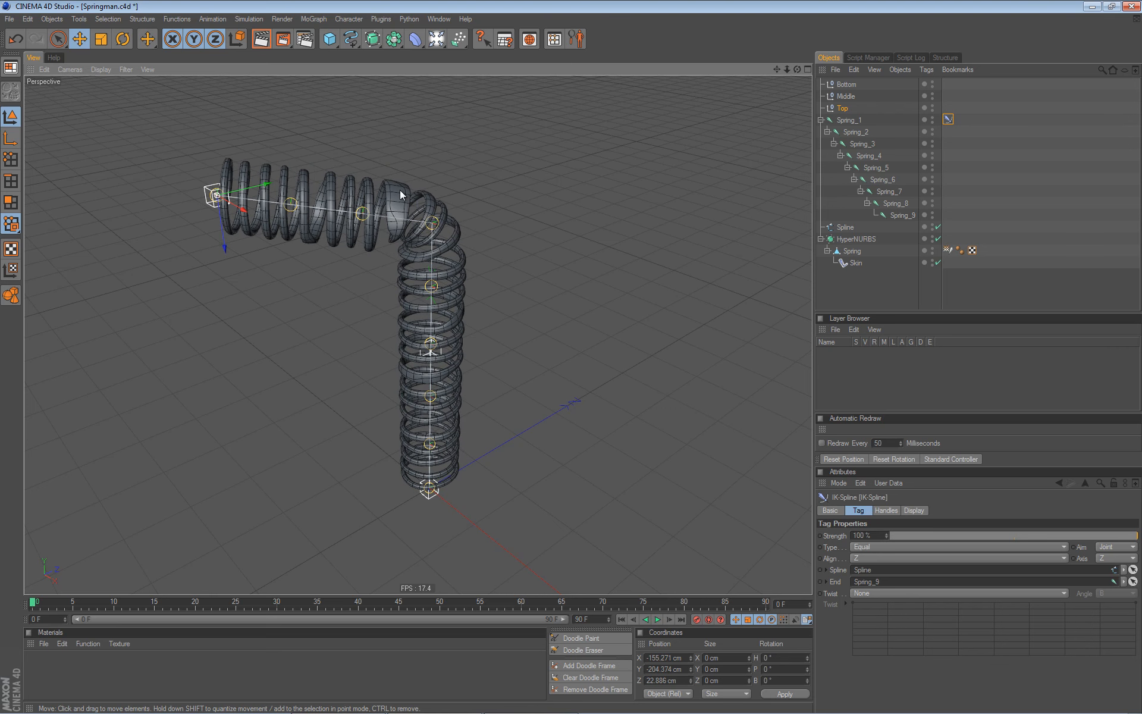
{"action": "key", "text": "ctrl+z"}
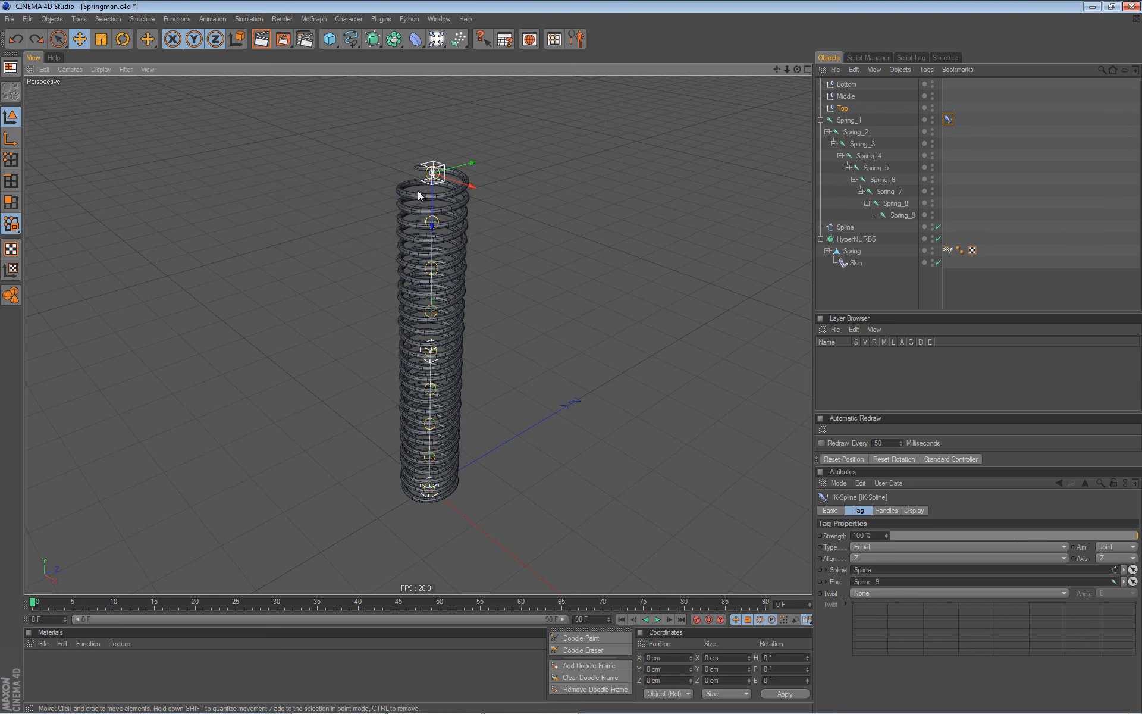
- Set the IK-Spline type back to Fit and move the Top controller to about X 131, Y 172, Z -18 cm
{"action": "left_click", "coordinate": [862, 552]}
{"action": "left_click", "coordinate": [864, 568]}
{"action": "left_click_drag", "start_coordinate": [549, 180], "coordinate": [668, 175]}
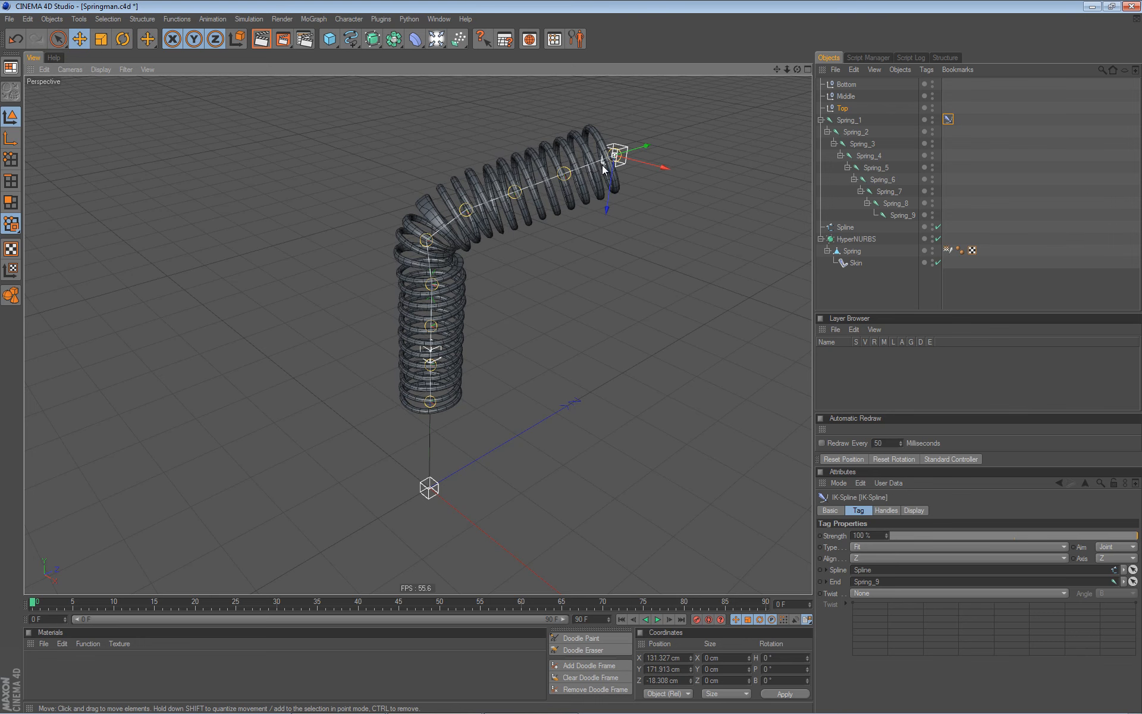
- Undo the Top controller's move and set the IK-Spline type to Equal
{"action": "key", "text": "ctrl+z"}
{"action": "left_click", "coordinate": [874, 546]}
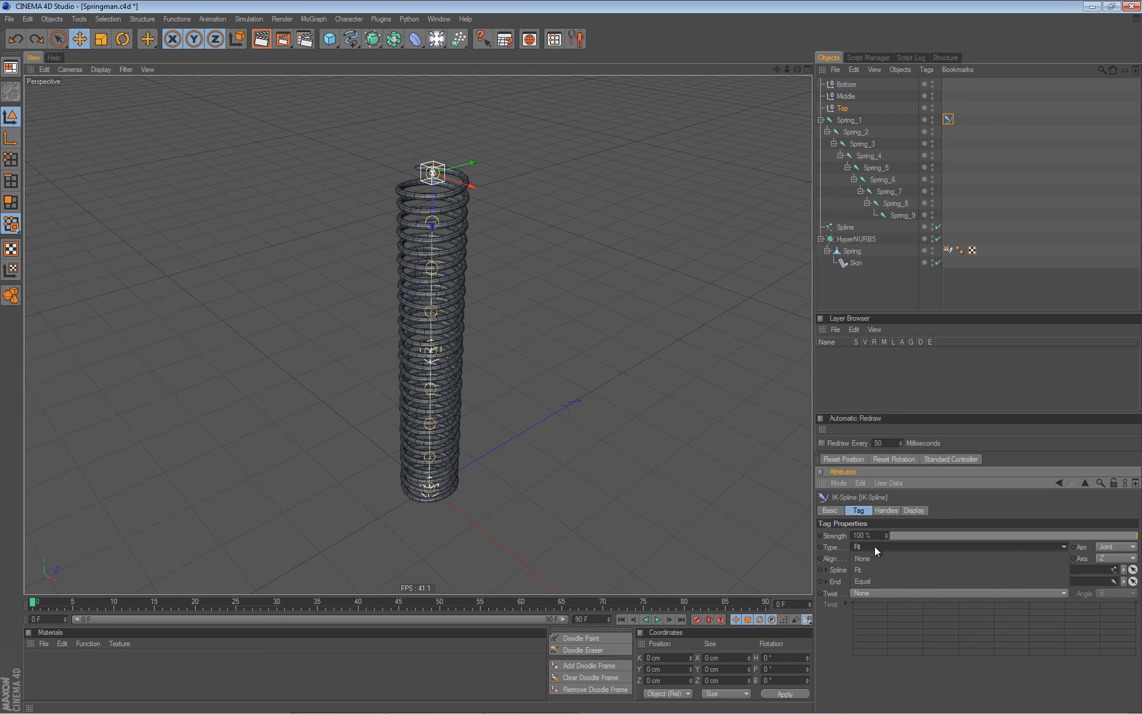
{"action": "left_click", "coordinate": [870, 580]}
- Move the Top controller to about X 73, Y 136, Z -55 cm, undo that, and move it to about X 136, Y 147, Z 16 cm
{"action": "left_click_drag", "start_coordinate": [543, 190], "coordinate": [628, 158]}
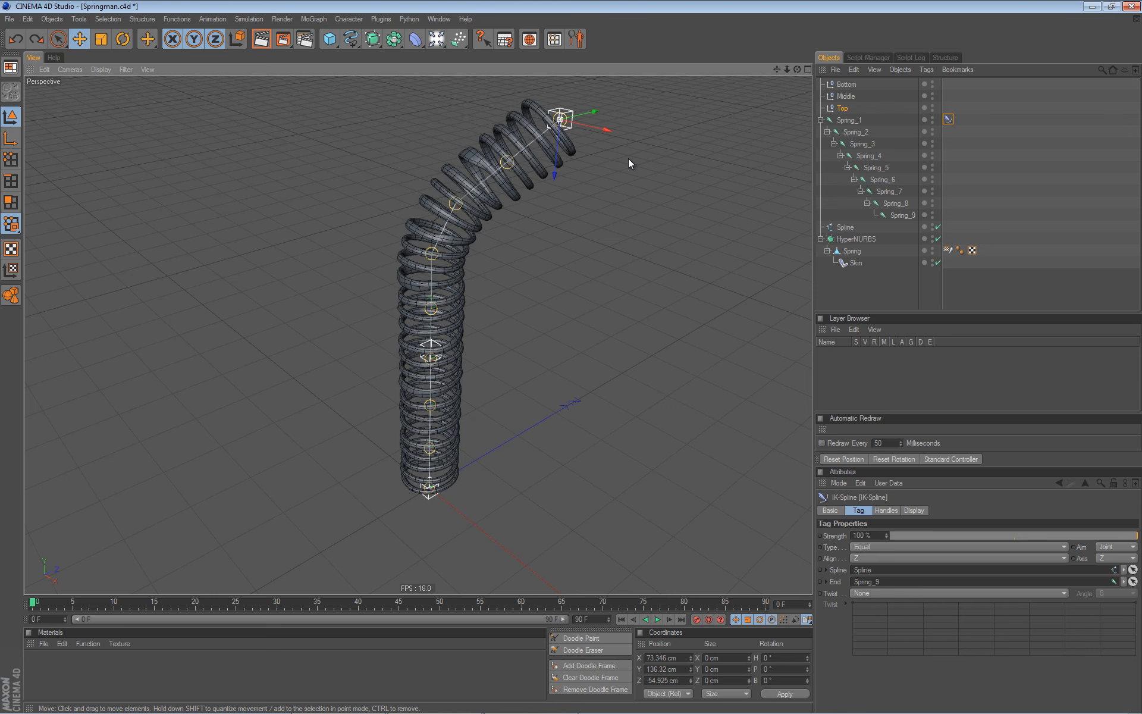
{"action": "key", "text": "ctrl+z"}
{"action": "left_click_drag", "start_coordinate": [623, 214], "coordinate": [697, 223]}
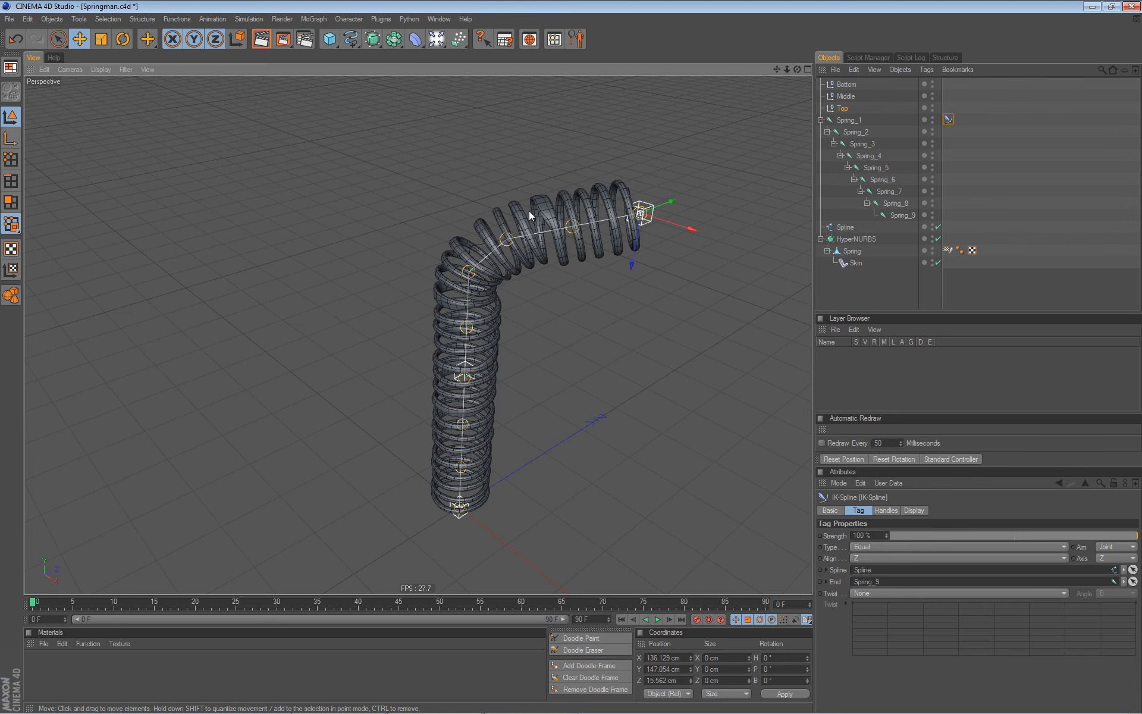
- Open the Weights Manager from the Spring object's Weight tag and show its Auto Weight settings
{"action": "left_click", "coordinate": [948, 252]}
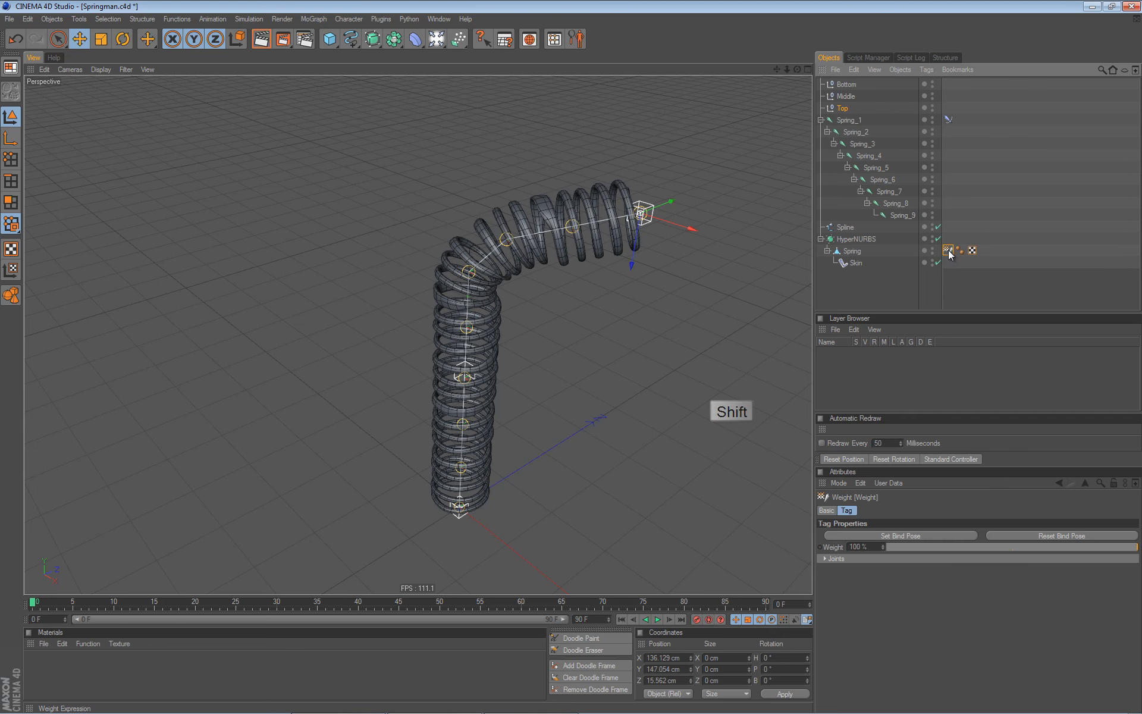
{"action": "double_click", "coordinate": [948, 252]}
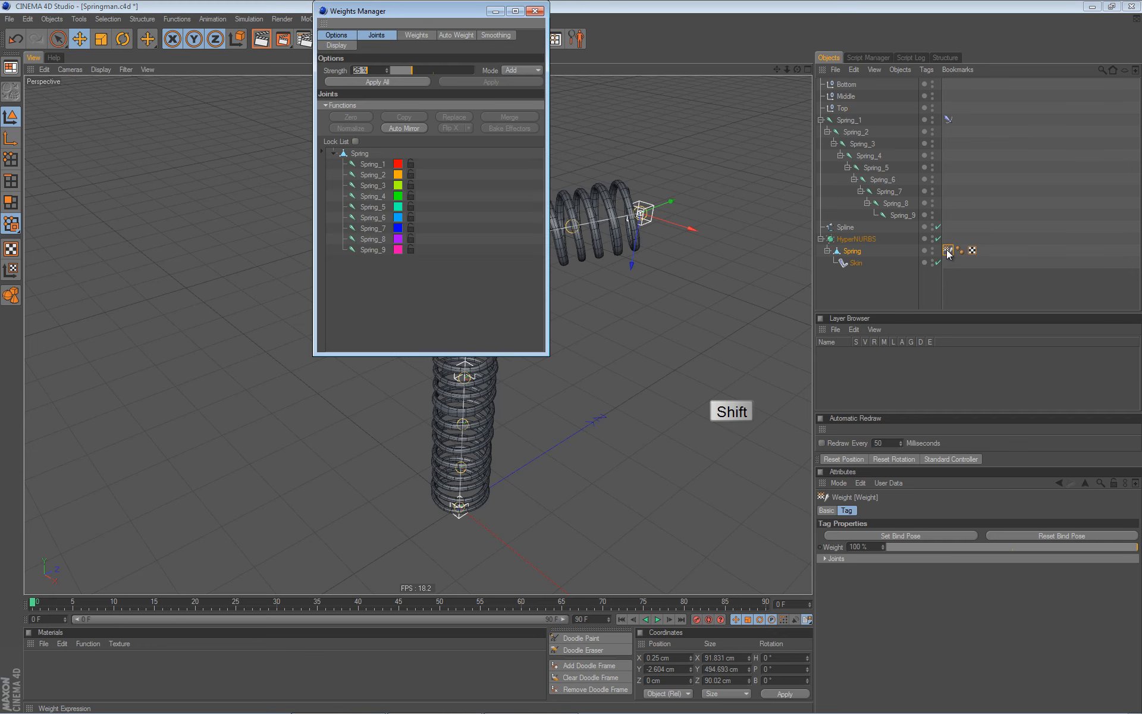
{"action": "left_click_drag", "start_coordinate": [416, 8], "coordinate": [185, 134]}
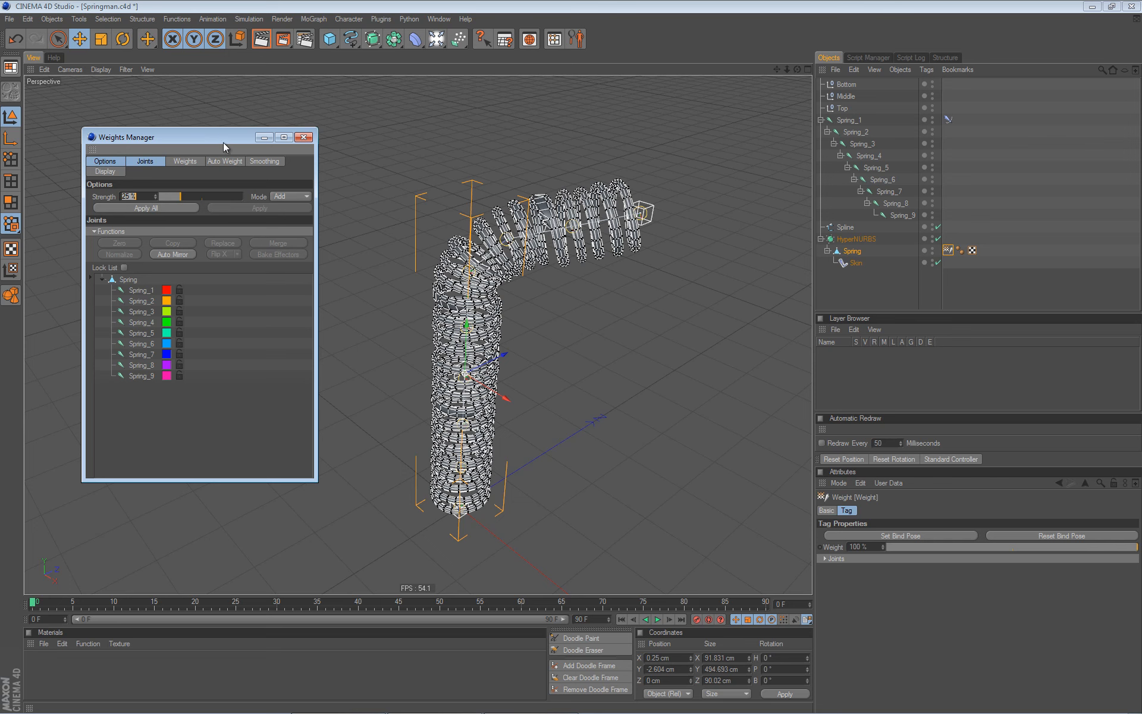
{"action": "left_click", "coordinate": [225, 161]}
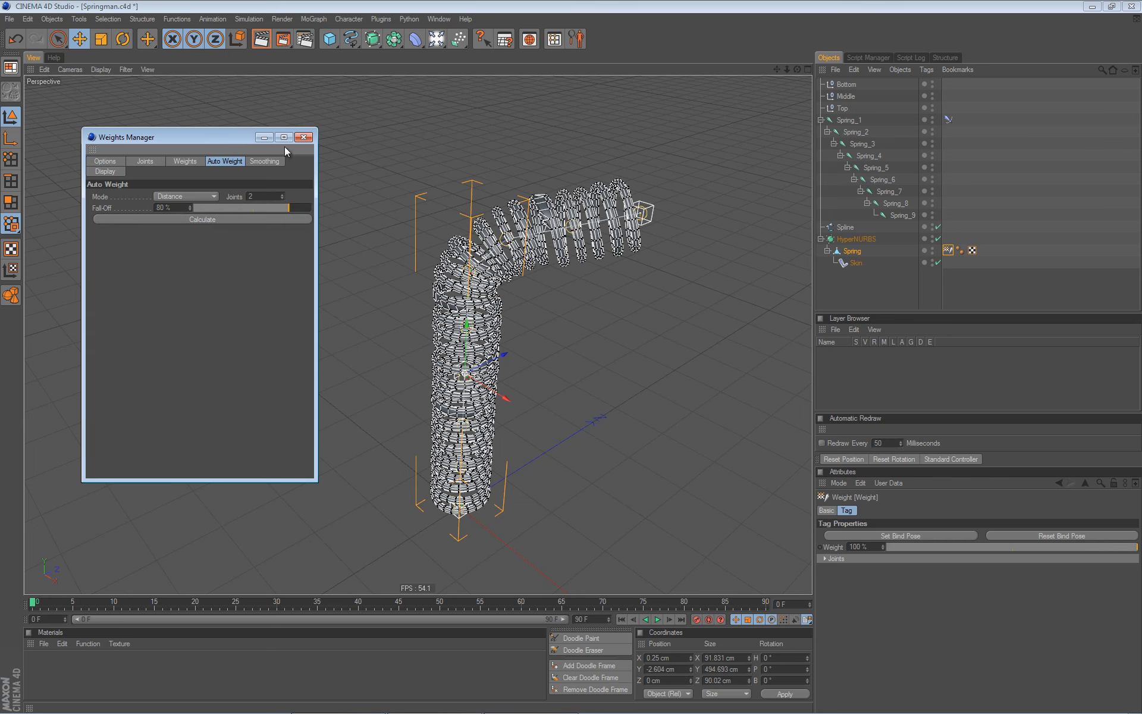
- Try calculating automatic weights for the whole joint chain in the bent pose, with the HyperNURBS disabled
{"action": "middle_click", "coordinate": [851, 121]}
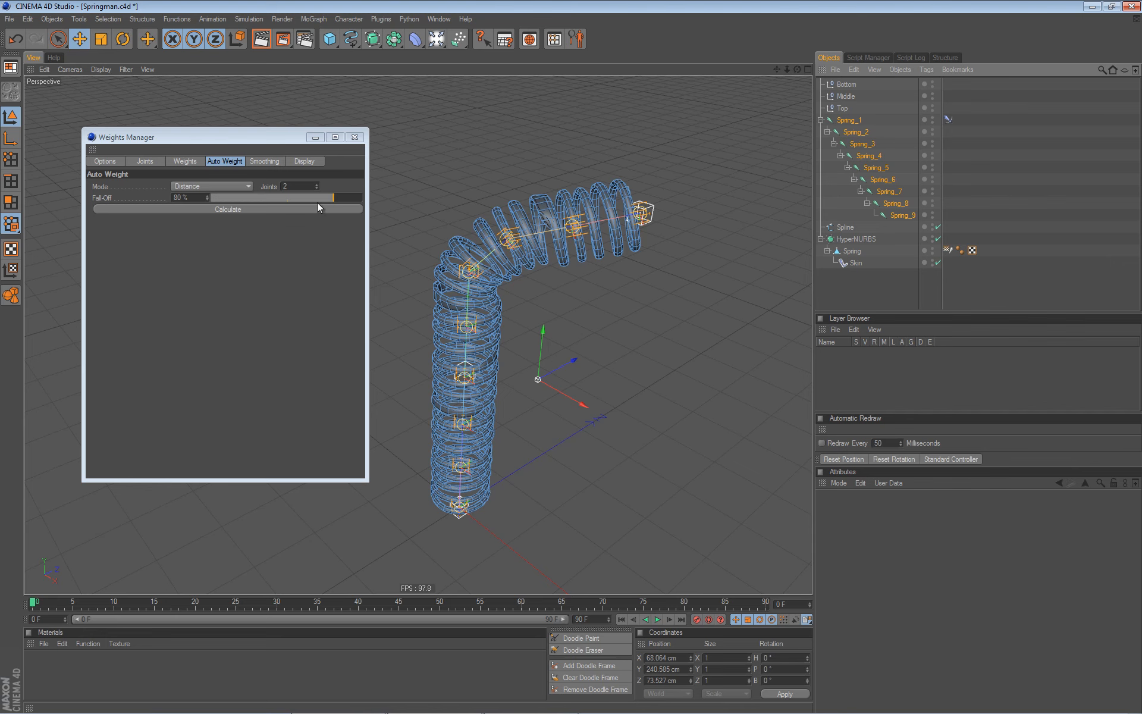
{"action": "left_click", "coordinate": [938, 239]}
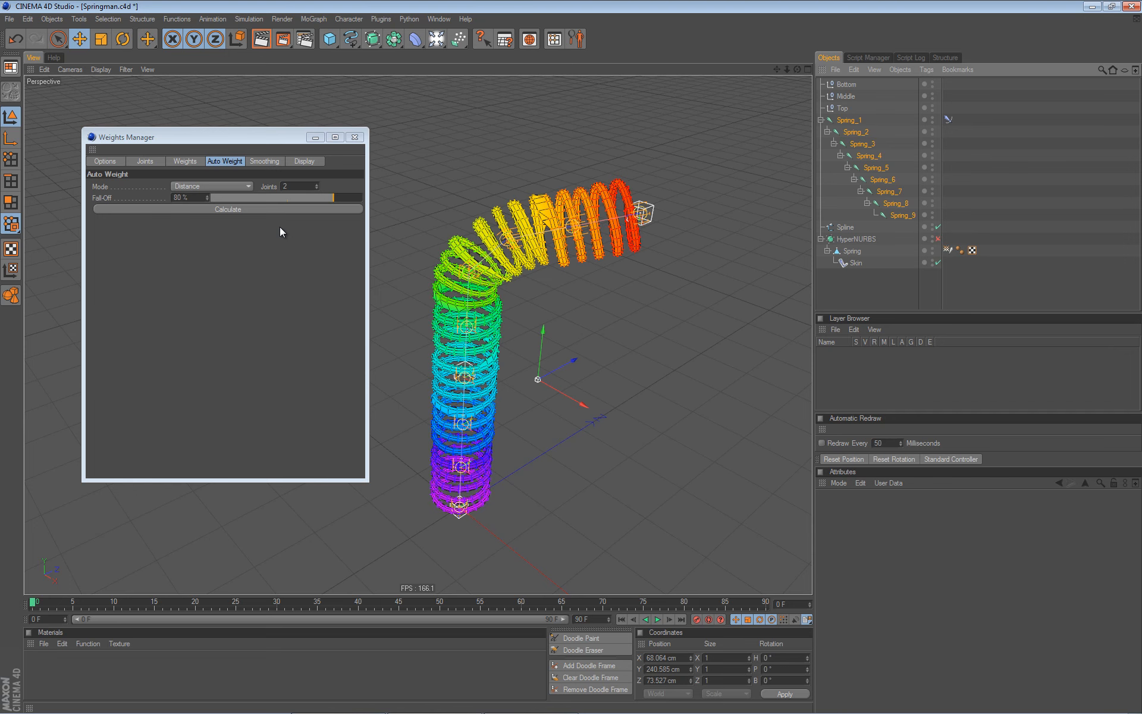
{"action": "left_click", "coordinate": [244, 210]}
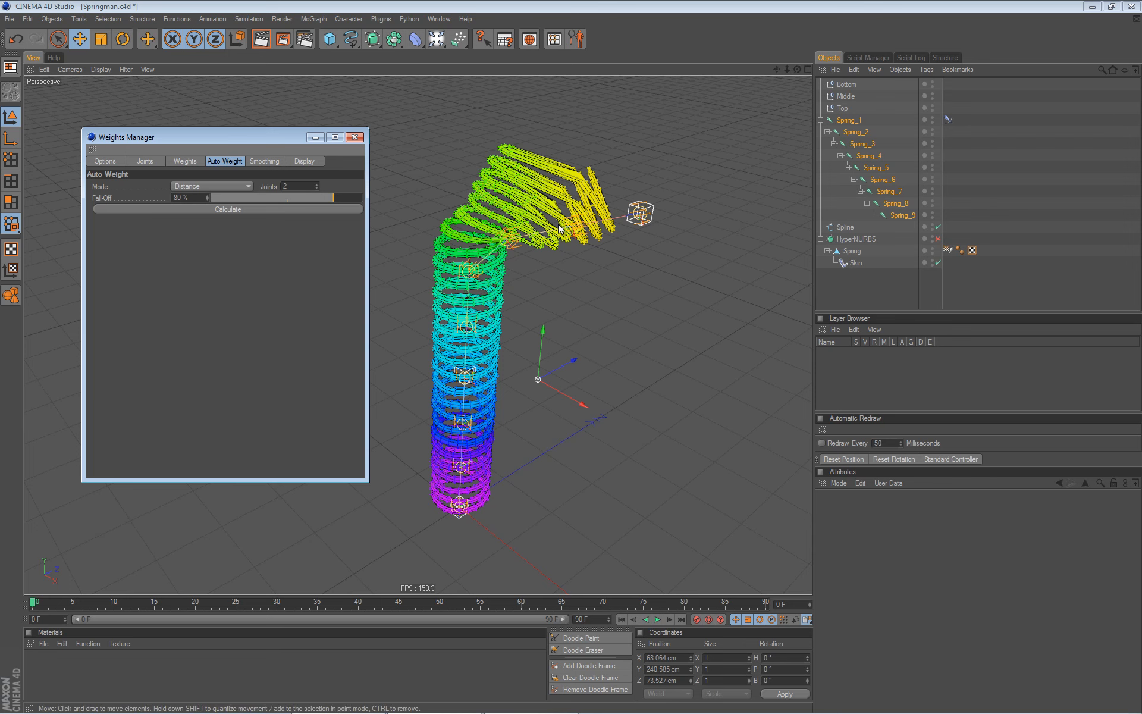
- Undo the weight calculation, the HyperNURBS change and the Top controller's move to restore the straight spring
{"action": "key", "text": "ctrl+z"}
{"action": "key", "text": "ctrl+z"}
{"action": "key", "text": "ctrl+z"}
{"action": "key", "text": "ctrl+z"}
{"action": "key", "text": "ctrl+z"}
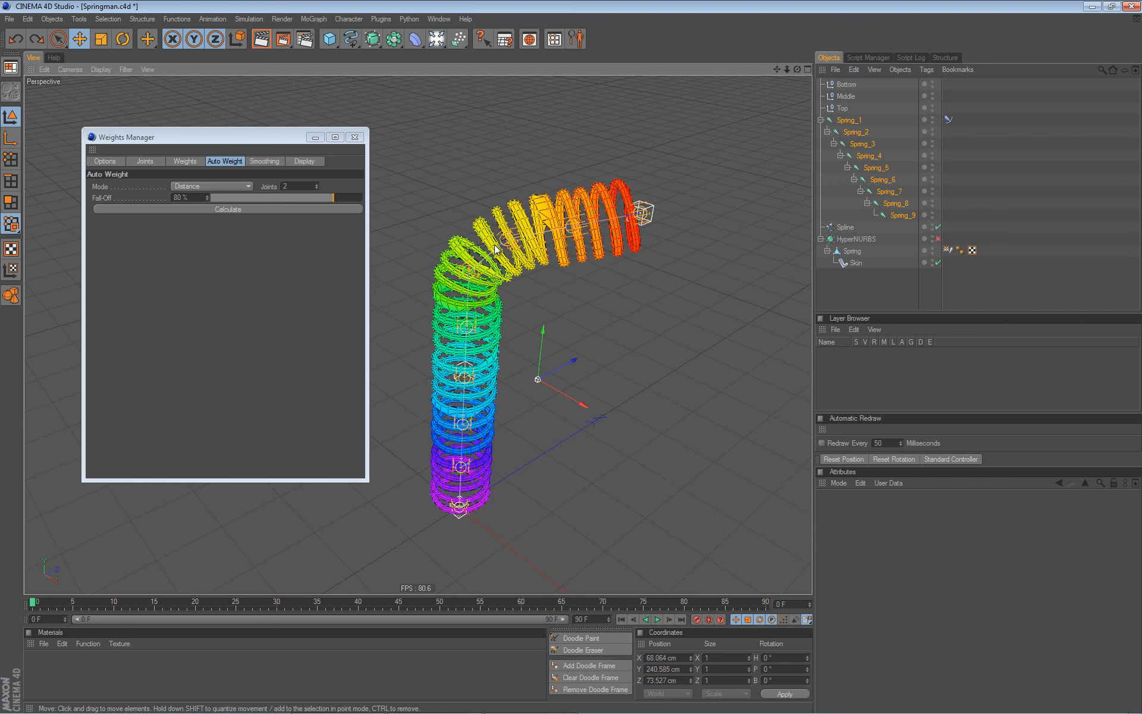
{"action": "key", "text": "ctrl+z"}
{"action": "key", "text": "ctrl+z"}
{"action": "key", "text": "ctrl+z"}
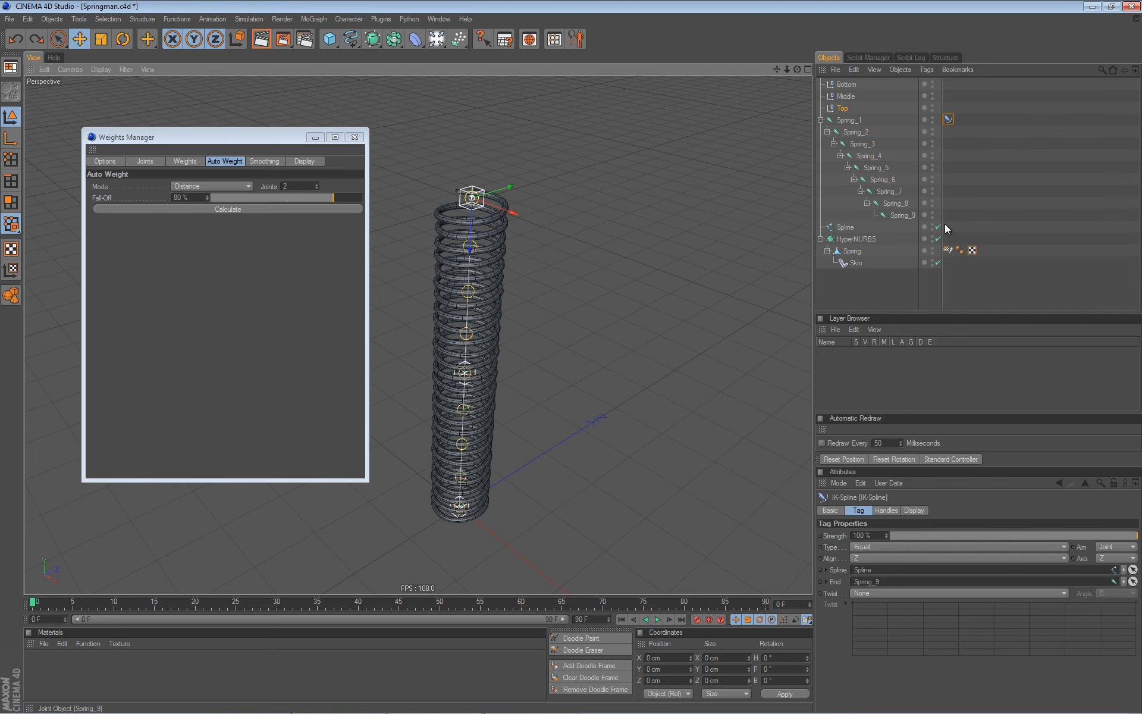
- Disable the HyperNURBS and calculate automatic weights for joints Spring_1 to Spring_9 in the straight pose
{"action": "left_click", "coordinate": [938, 238]}
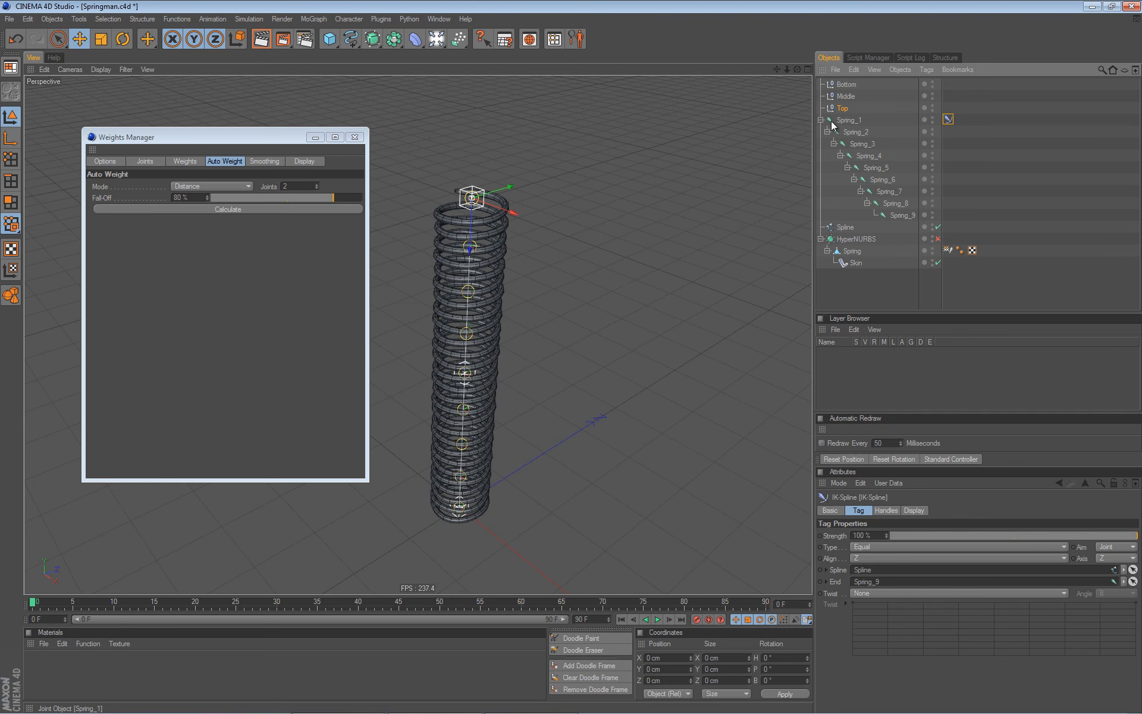
{"action": "left_click", "coordinate": [972, 112]}
{"action": "middle_click", "coordinate": [860, 122]}
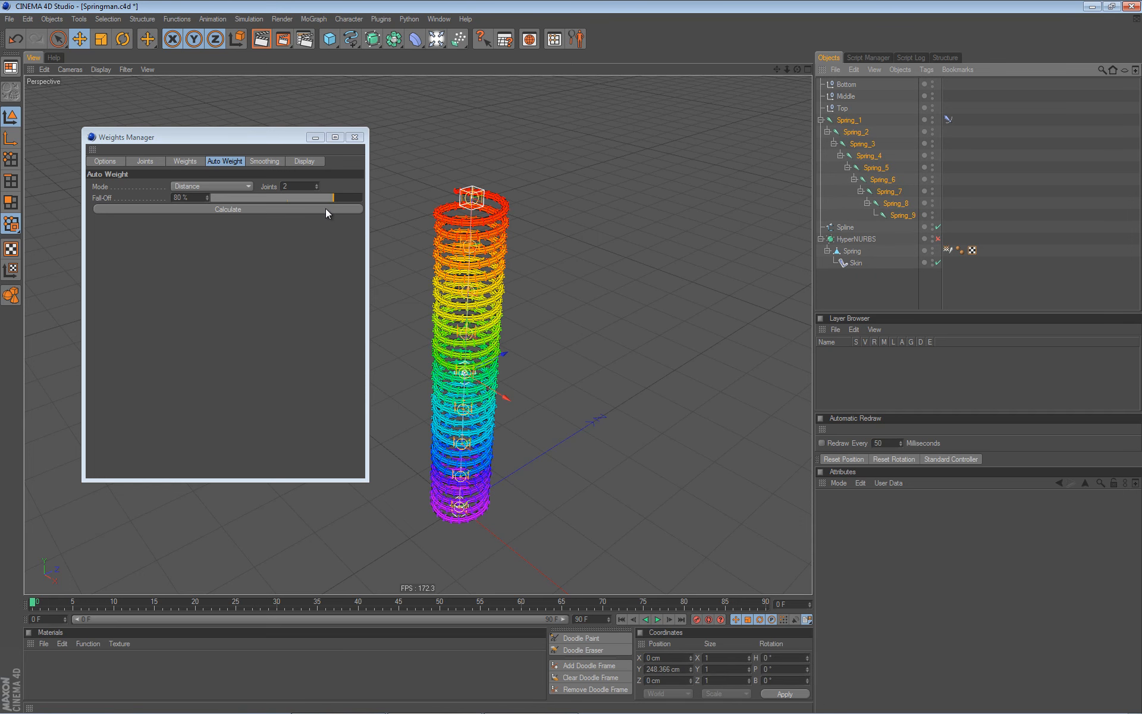
{"action": "left_click", "coordinate": [235, 209]}
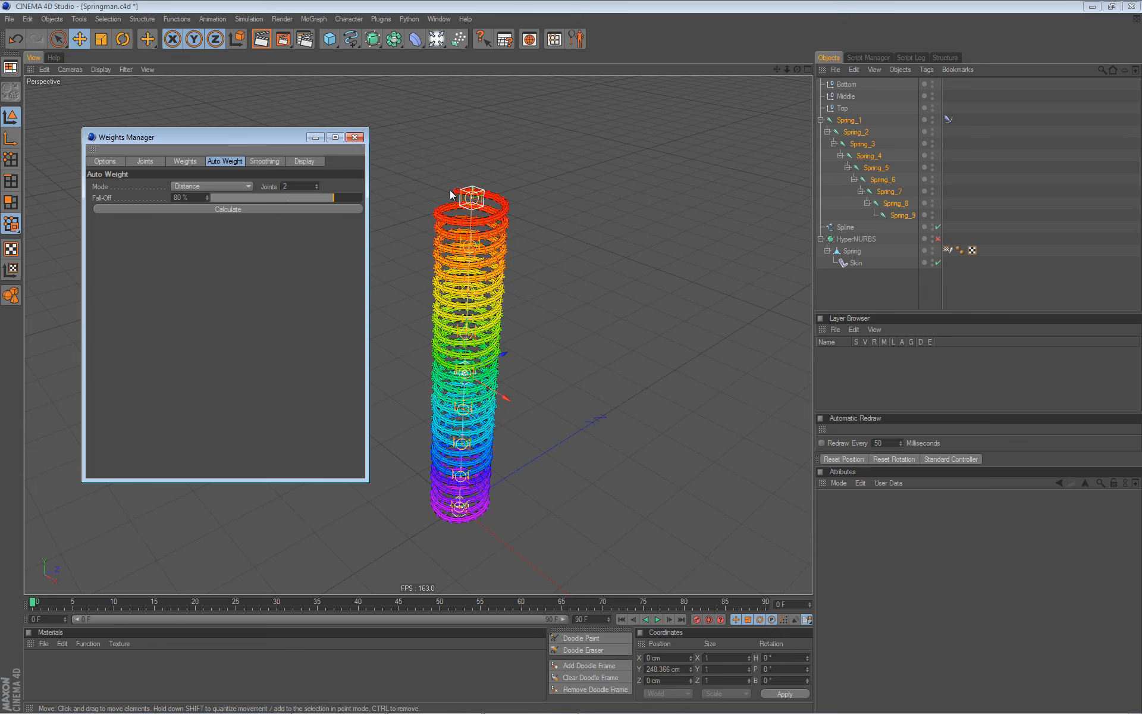
- Move the Top controller to about X 75, Y 83, Z 6 cm and smooth the weights of the whole joint chain
{"action": "left_click", "coordinate": [471, 196]}
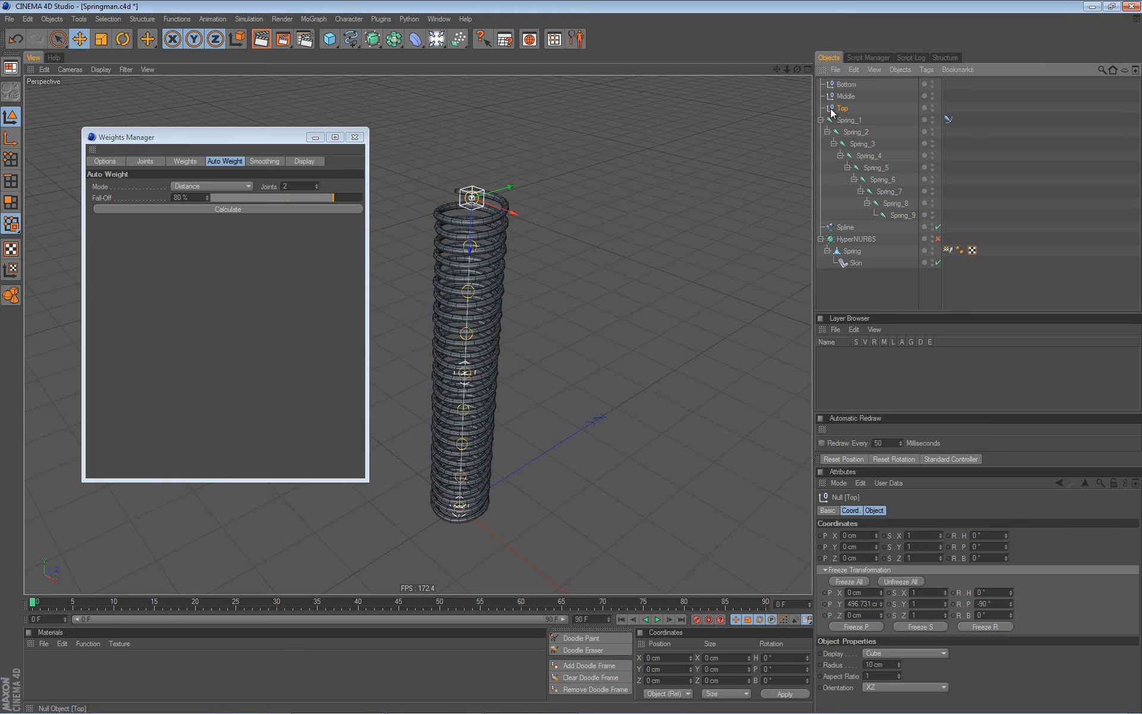
{"action": "left_click_drag", "start_coordinate": [566, 210], "coordinate": [629, 214]}
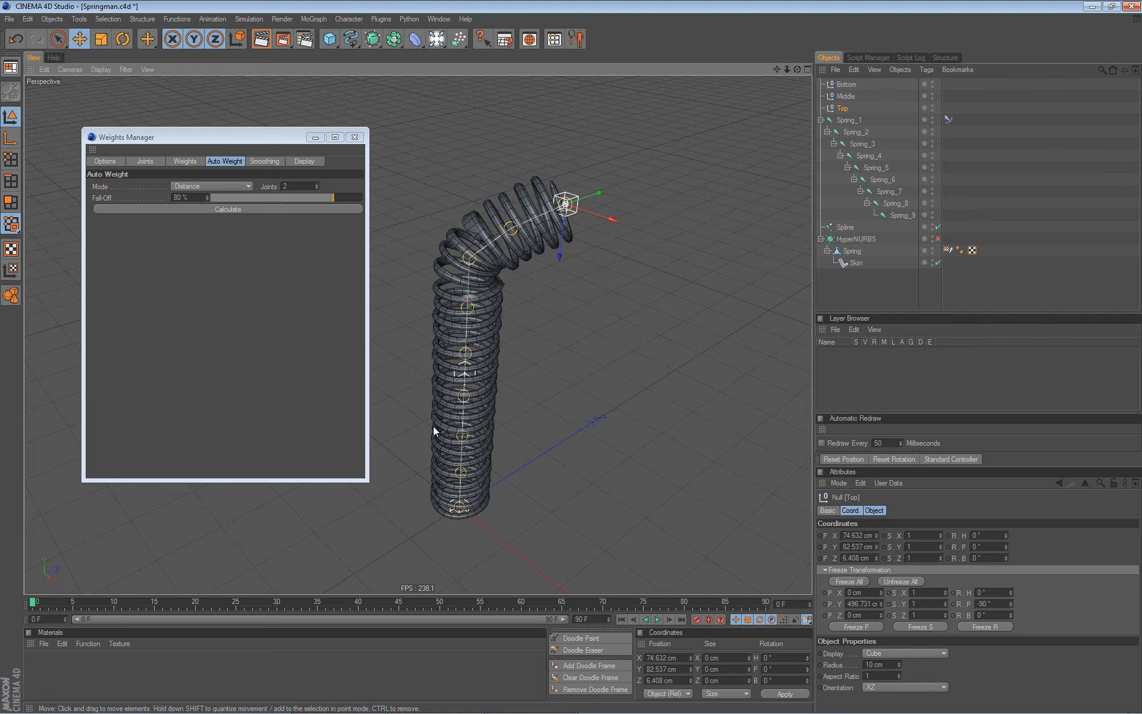
{"action": "left_click", "coordinate": [266, 162]}
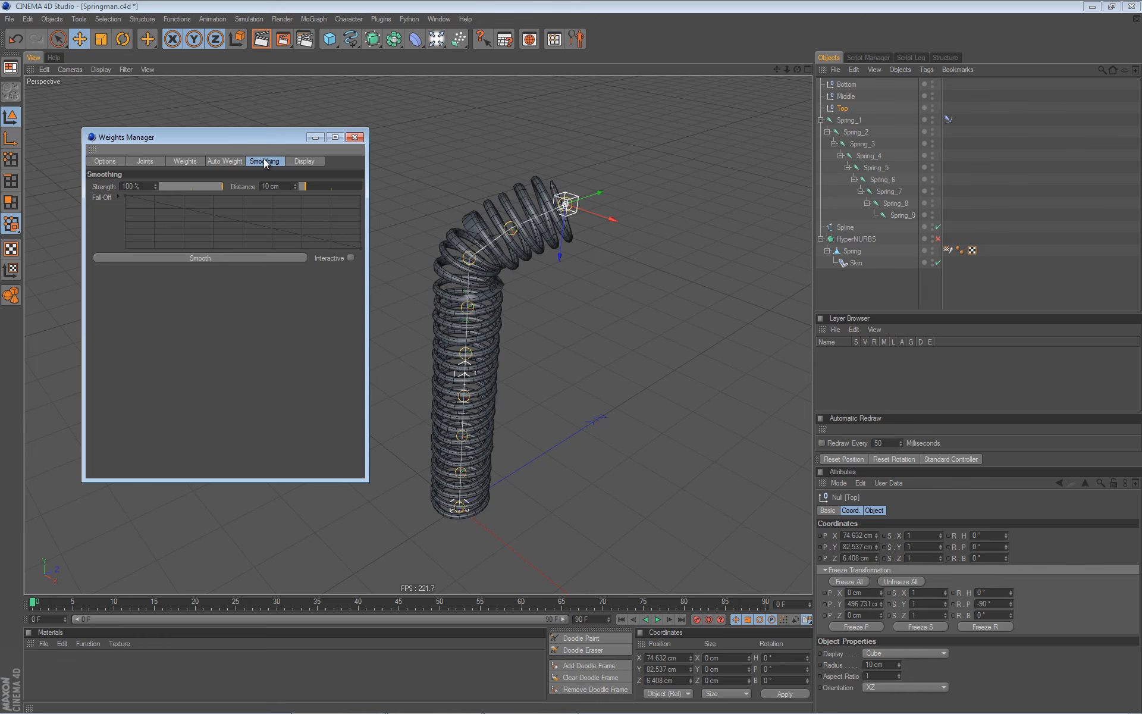
{"action": "left_click", "coordinate": [849, 120]}
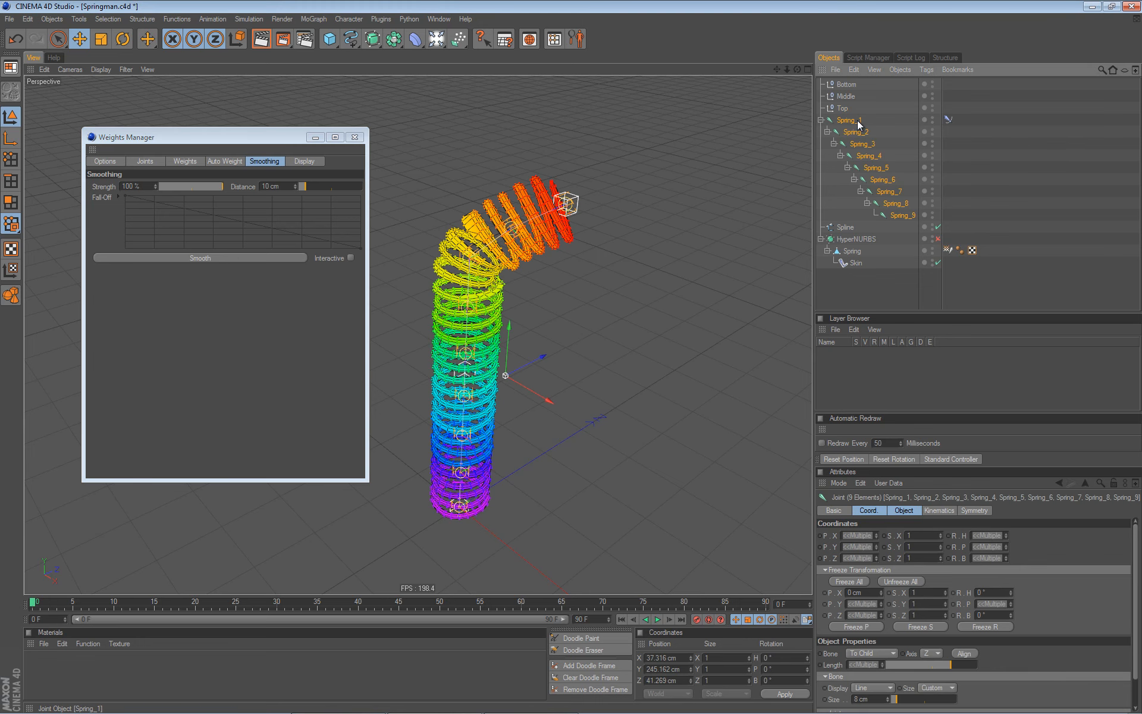
{"action": "left_click", "coordinate": [202, 259]}
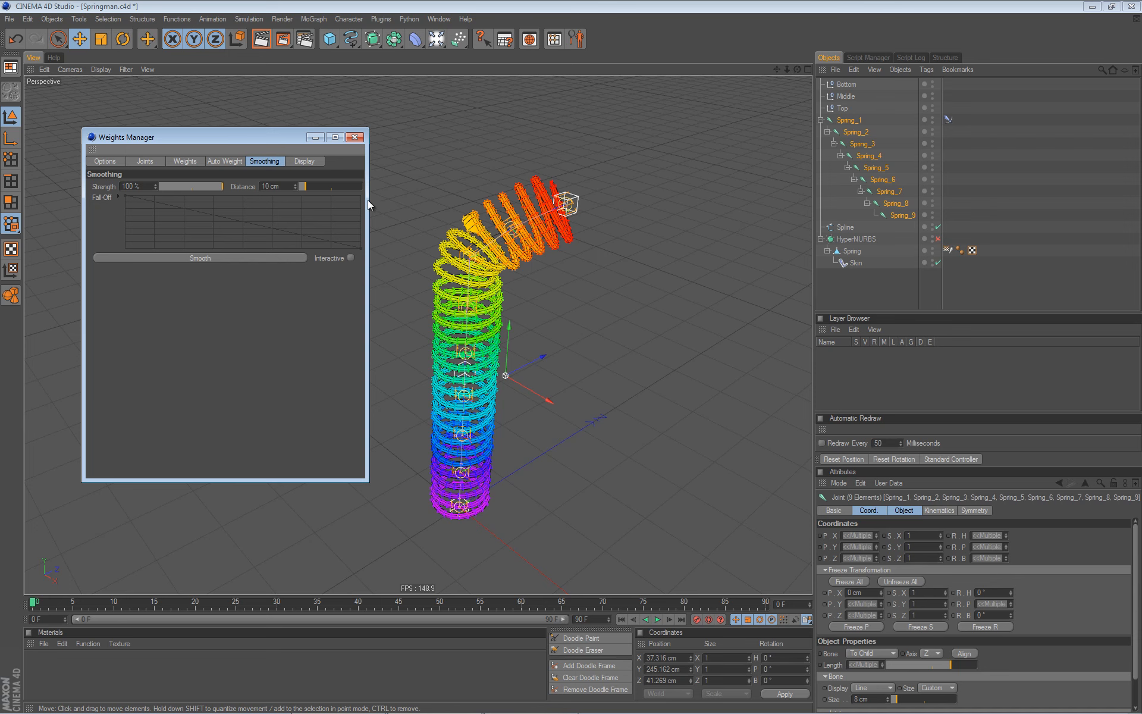
- Smooth the joint weights repeatedly with a smoothing distance of 55 cm and close the Weights Manager
{"action": "left_click", "coordinate": [295, 185]}
{"action": "left_click", "coordinate": [295, 185]}
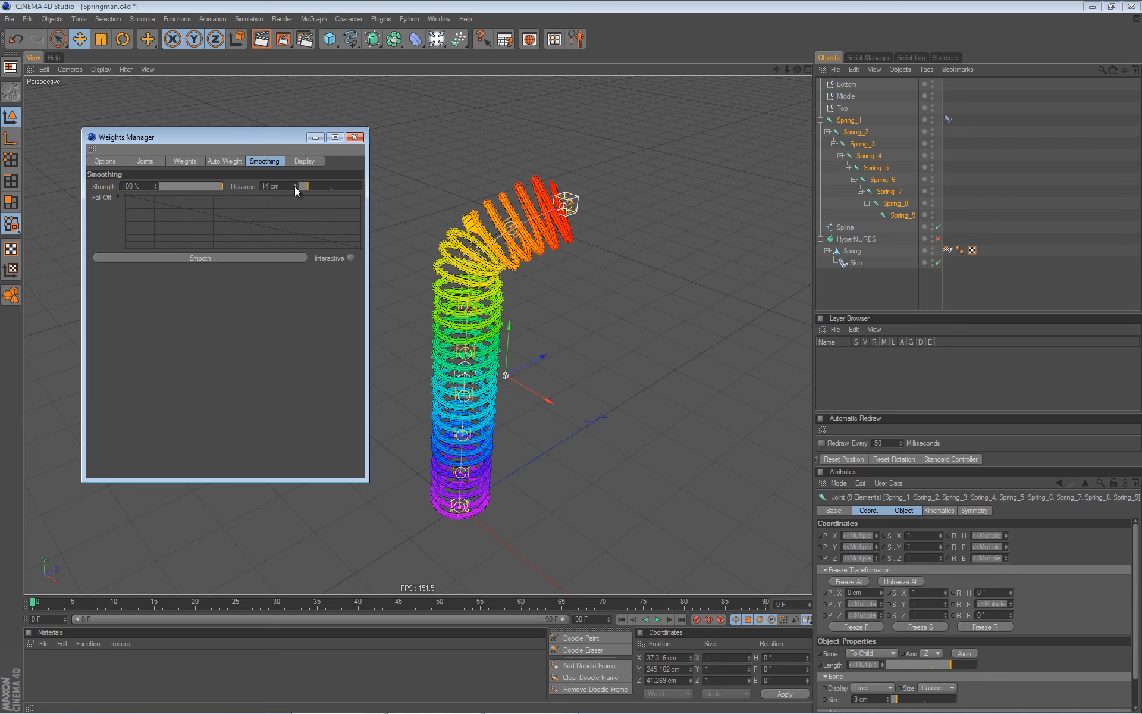
{"action": "left_click_drag", "start_coordinate": [295, 184], "coordinate": [326, 187]}
{"action": "left_click", "coordinate": [220, 258]}
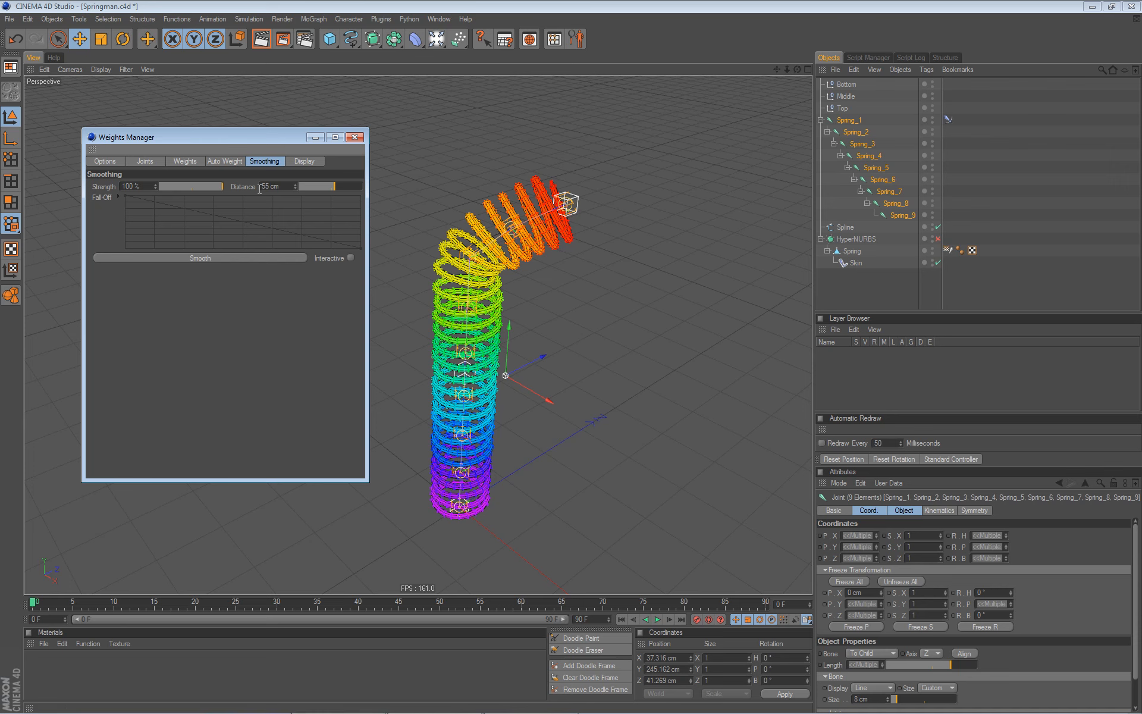
{"action": "left_click", "coordinate": [240, 260]}
{"action": "left_click", "coordinate": [240, 258]}
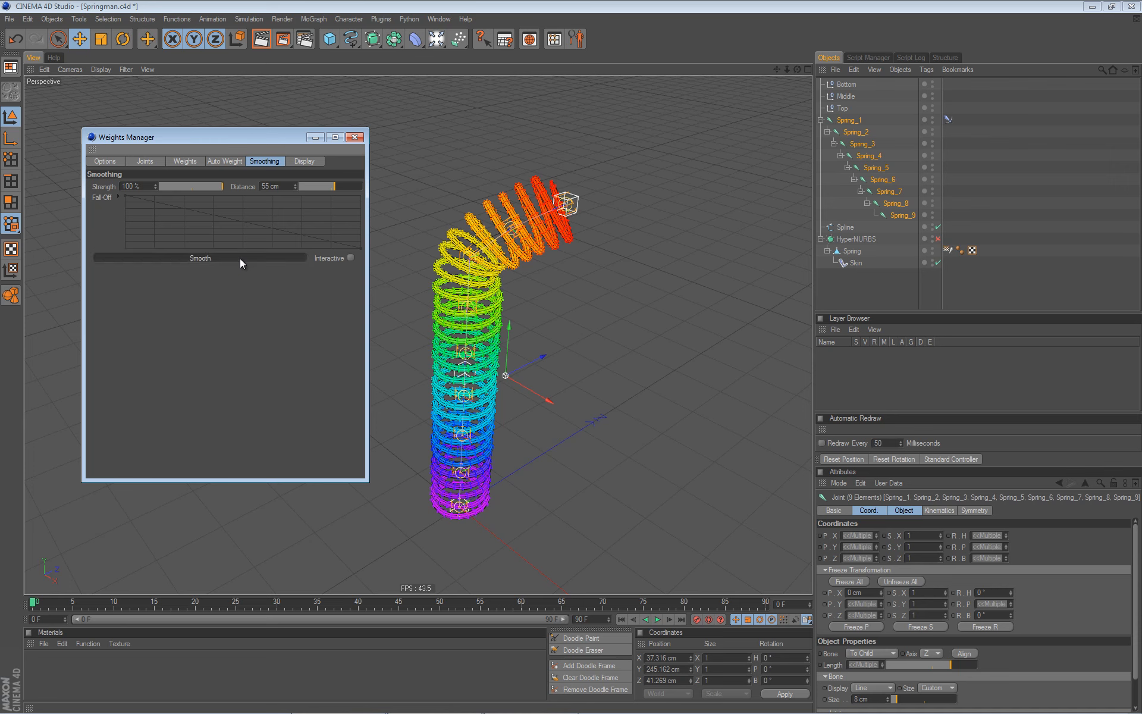
{"action": "left_click", "coordinate": [356, 136]}
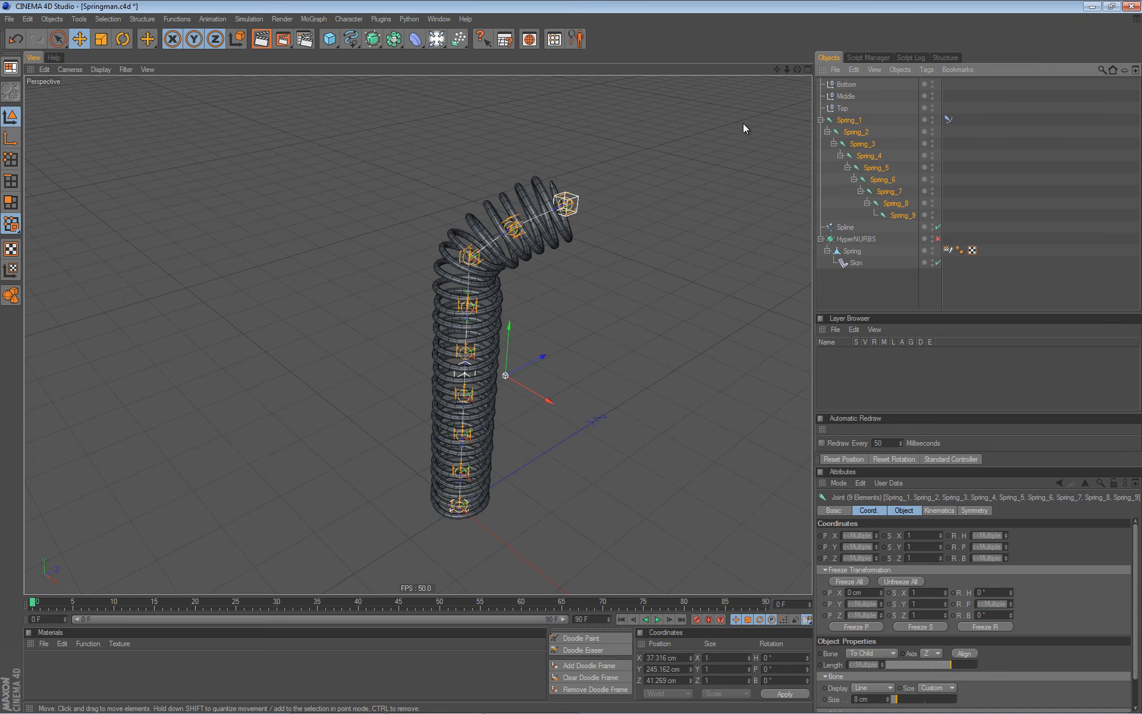
- Test the smoothed weights by moving the Top controller to about X -64, Y -44, Z -35 cm, and reset its position
{"action": "left_click", "coordinate": [842, 107]}
{"action": "left_click_drag", "start_coordinate": [639, 198], "coordinate": [534, 170]}
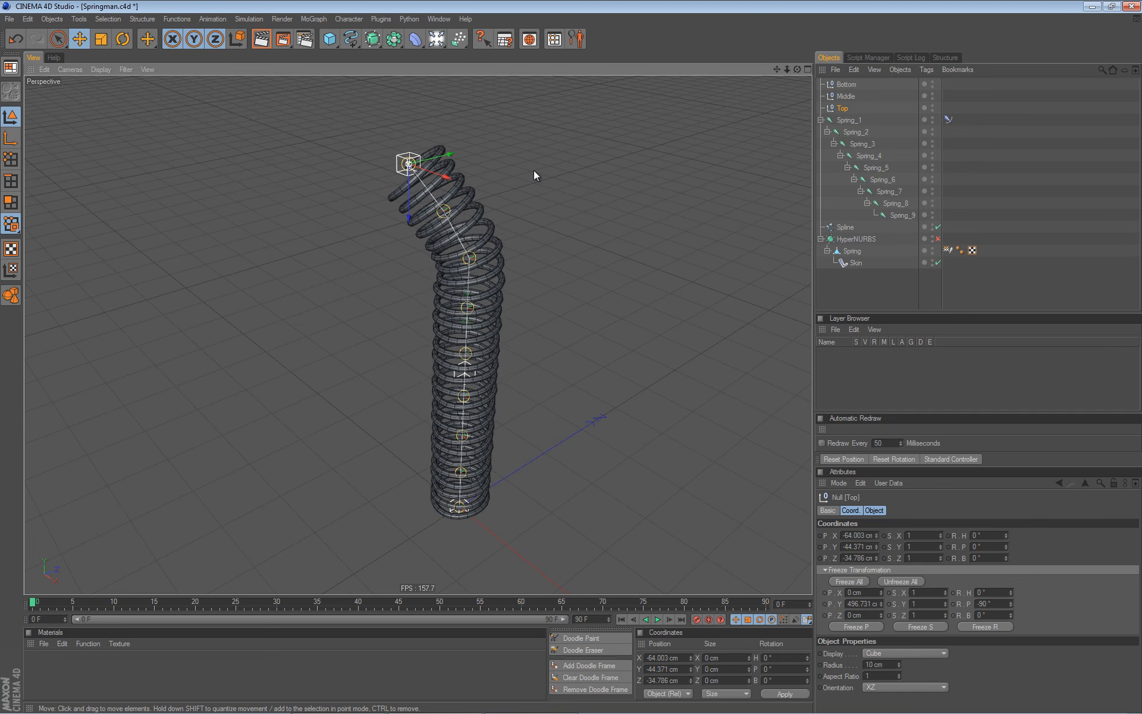
{"action": "left_click", "coordinate": [843, 457]}
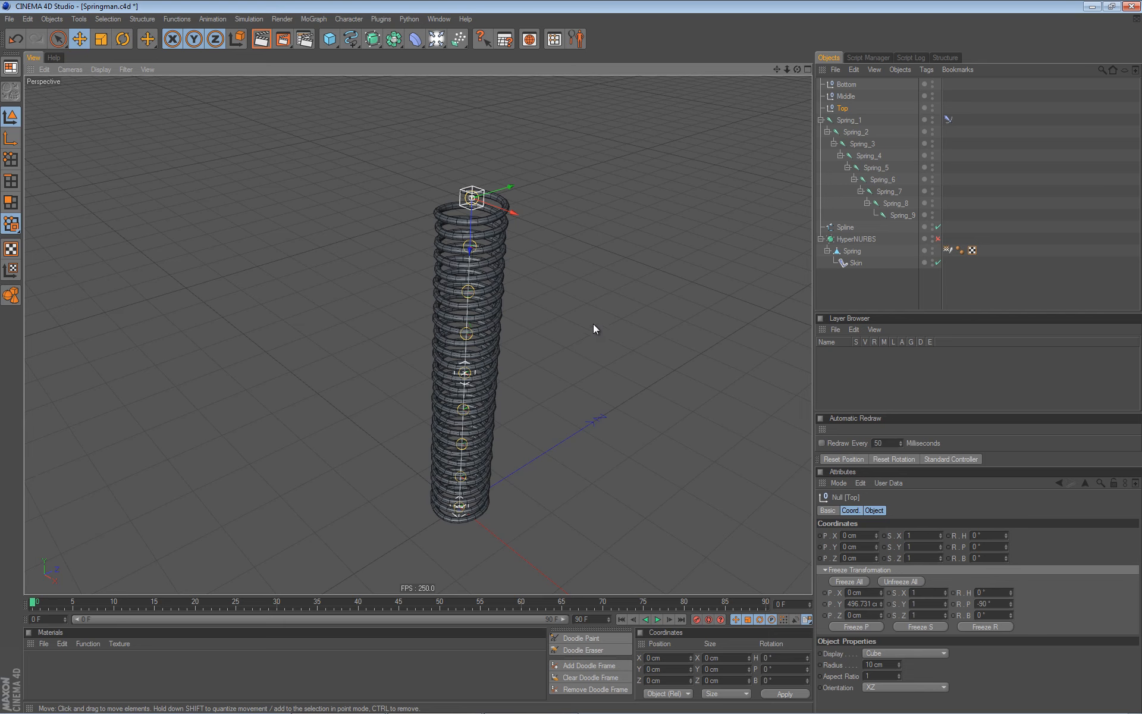
- Test the Bottom controller by moving it to about X 22, Y 32, Z -7 cm, and undo the move
{"action": "left_click", "coordinate": [846, 84]}
{"action": "left_click_drag", "start_coordinate": [608, 321], "coordinate": [617, 384]}
{"action": "key", "text": "ctrl+z"}
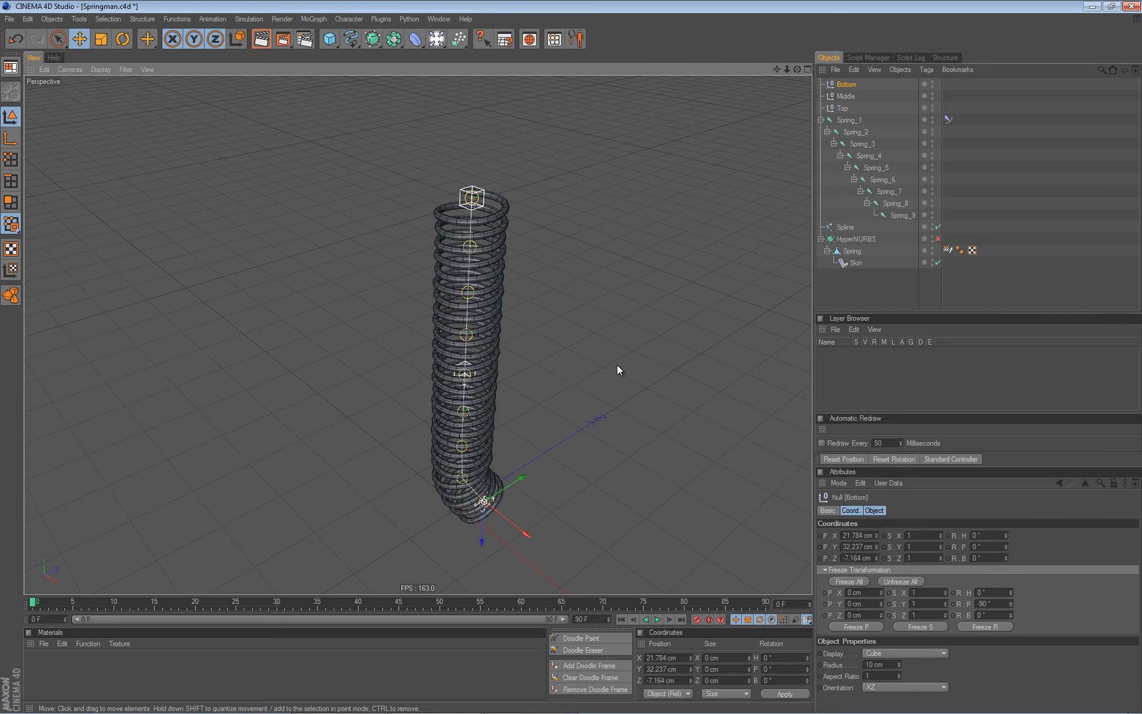
- Test the Middle controller with a short move, undo it, and display the IK-Spline tag's properties
{"action": "left_click", "coordinate": [846, 96]}
{"action": "left_click_drag", "start_coordinate": [631, 274], "coordinate": [602, 285]}
{"action": "key", "text": "ctrl+z"}
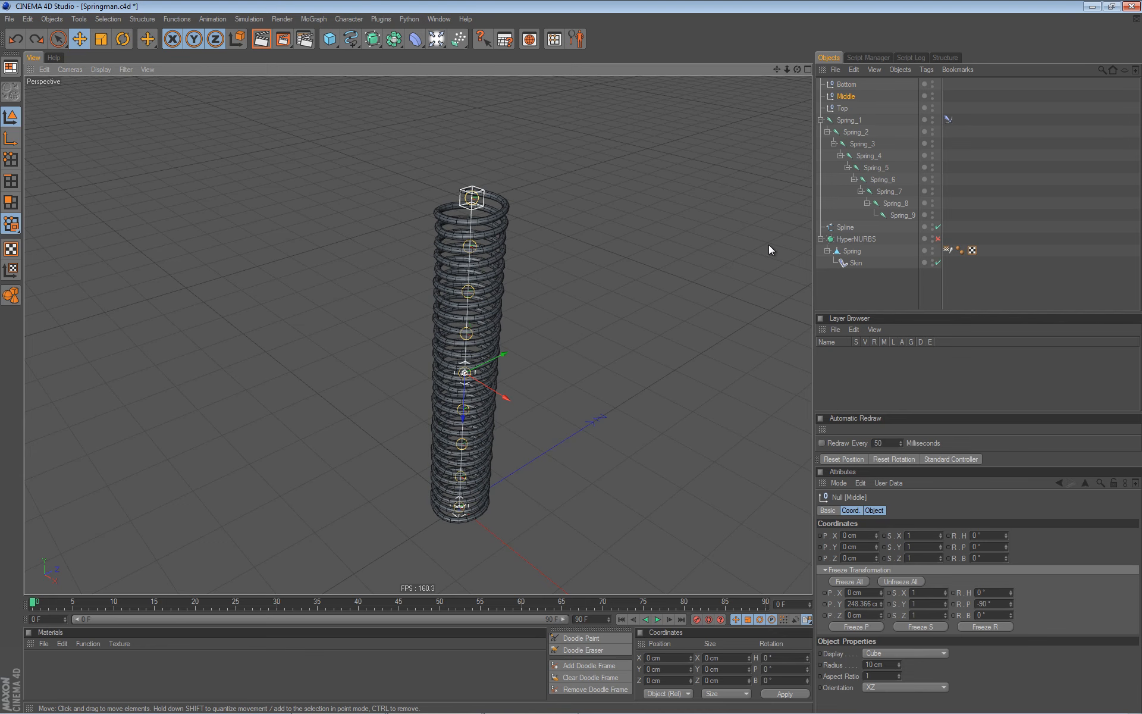
{"action": "left_click", "coordinate": [948, 119]}
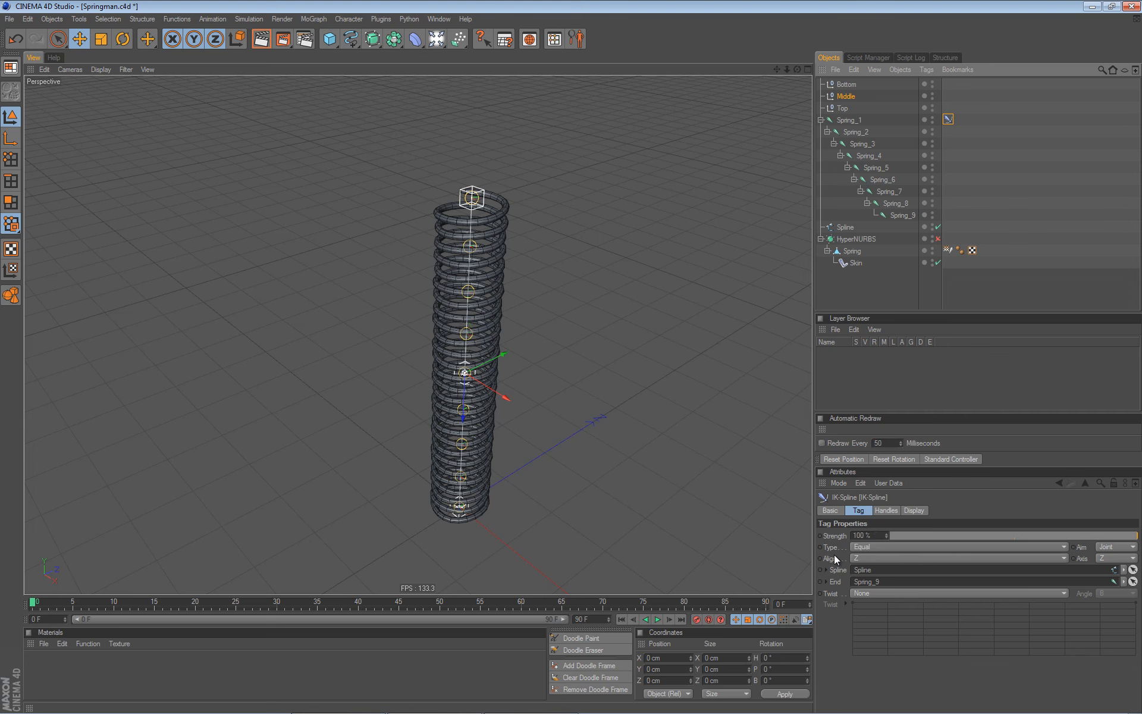
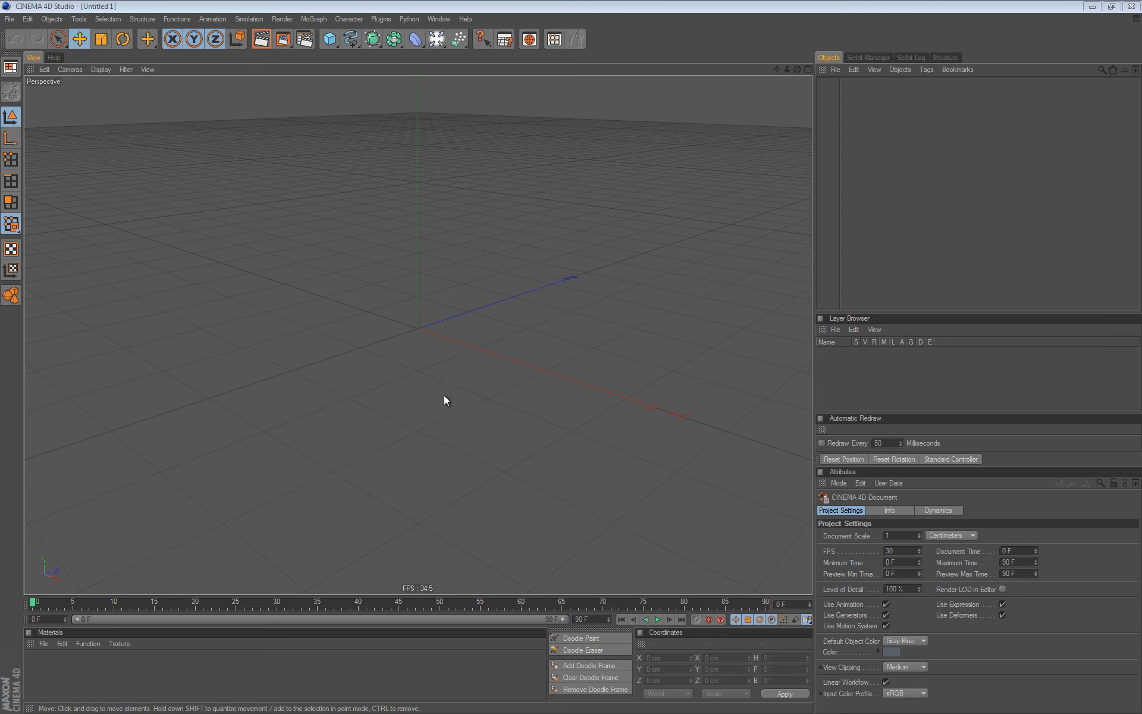
- Add a Text spline to the empty scene, clear its text and deselect it
{"action": "left_click_drag", "start_coordinate": [407, 434], "coordinate": [411, 386], "text": "alt"}
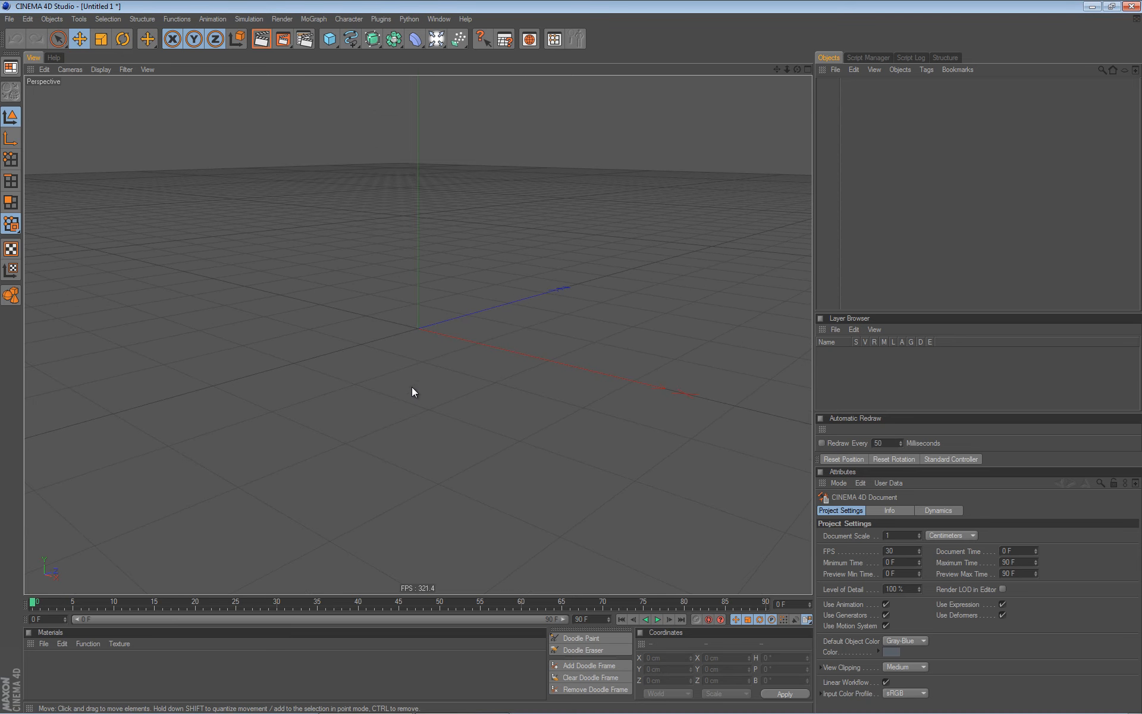
{"action": "left_click", "coordinate": [352, 38]}
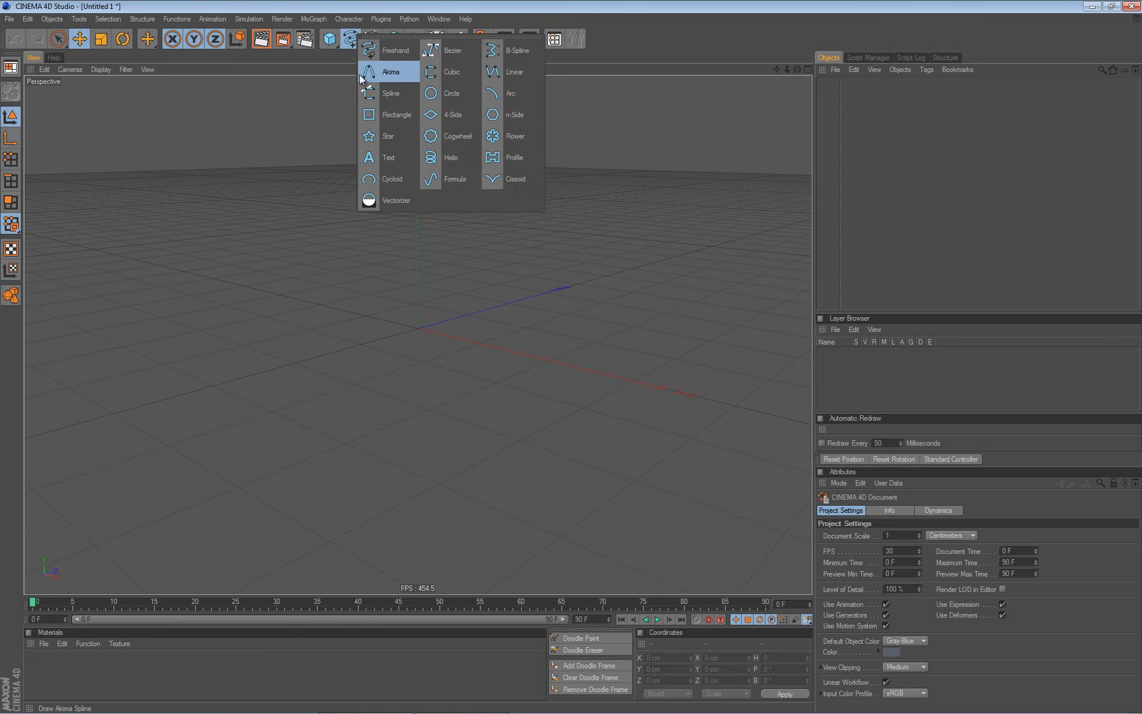
{"action": "left_click", "coordinate": [384, 157]}
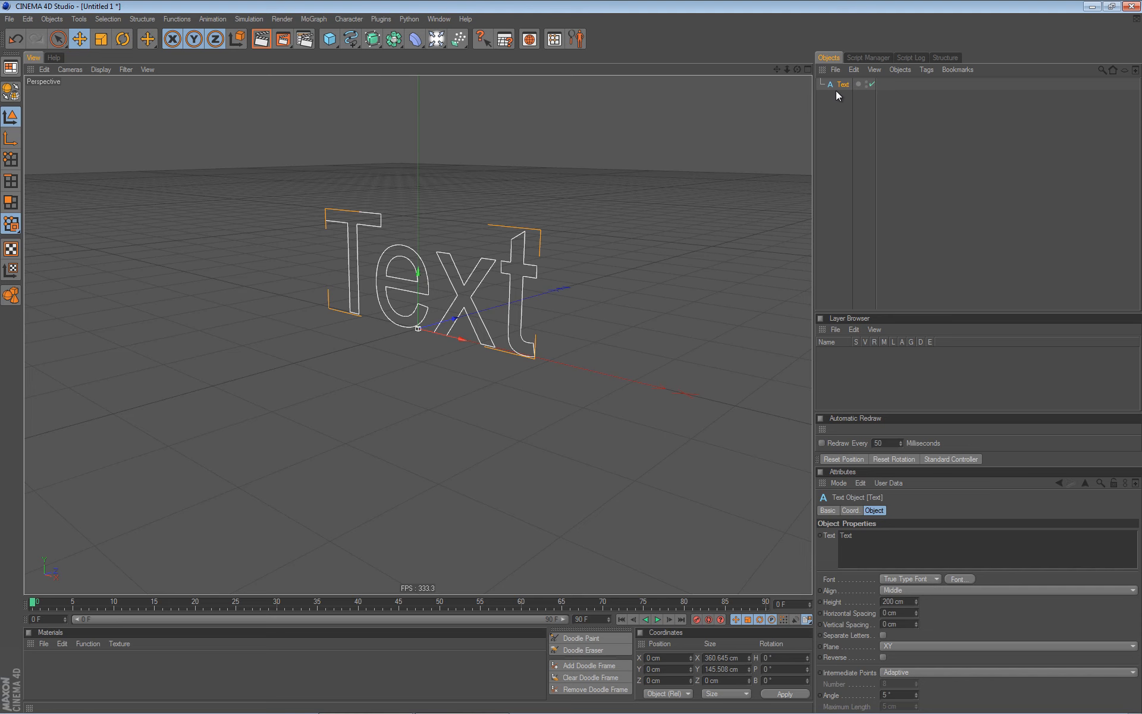
{"action": "double_click", "coordinate": [867, 537]}
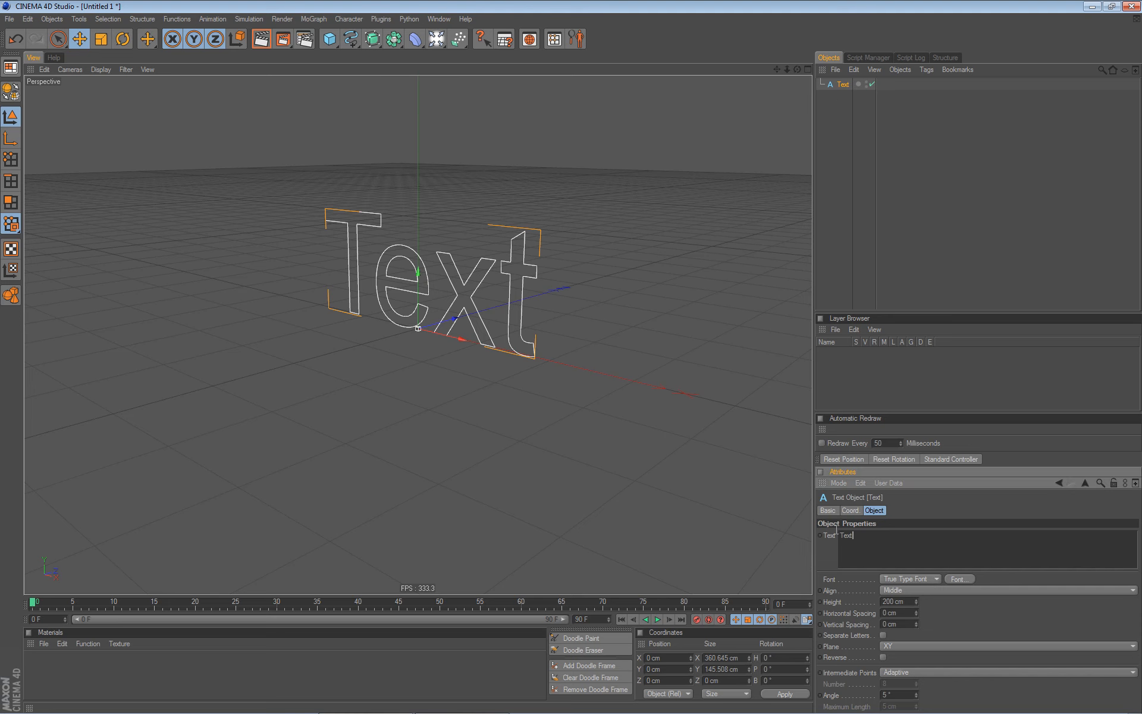
{"action": "key", "text": "BackSpace"}
{"action": "left_click", "coordinate": [837, 251]}
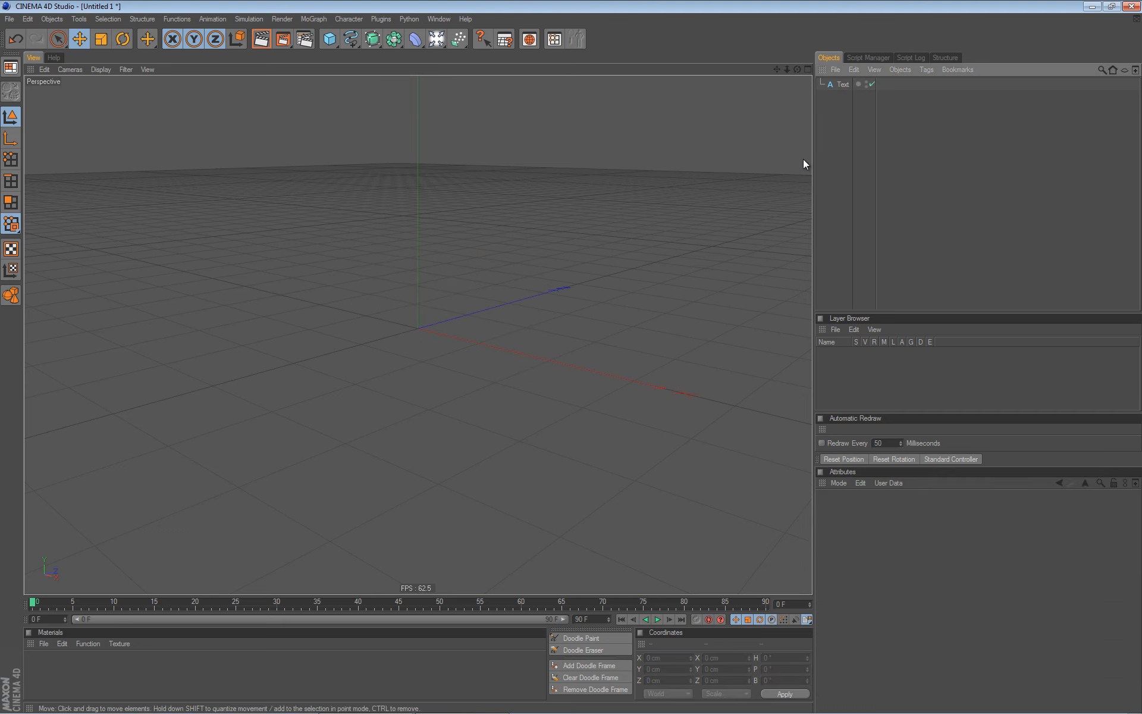
- Sketch the digits 1, 2 and 3 side by side in the perspective view with Doodle Paint
{"action": "left_click", "coordinate": [844, 84]}
{"action": "mouse_move", "coordinate": [506, 375]}
{"action": "left_mouse_down", "text": "alt"}
{"action": "mouse_move", "coordinate": [497, 387]}
{"action": "mouse_move", "coordinate": [491, 373]}
{"action": "left_mouse_up", "text": "alt"}
{"action": "right_click_drag", "start_coordinate": [491, 374], "coordinate": [874, 273], "text": "alt"}
{"action": "left_click_drag", "start_coordinate": [590, 324], "coordinate": [585, 409], "text": "alt"}
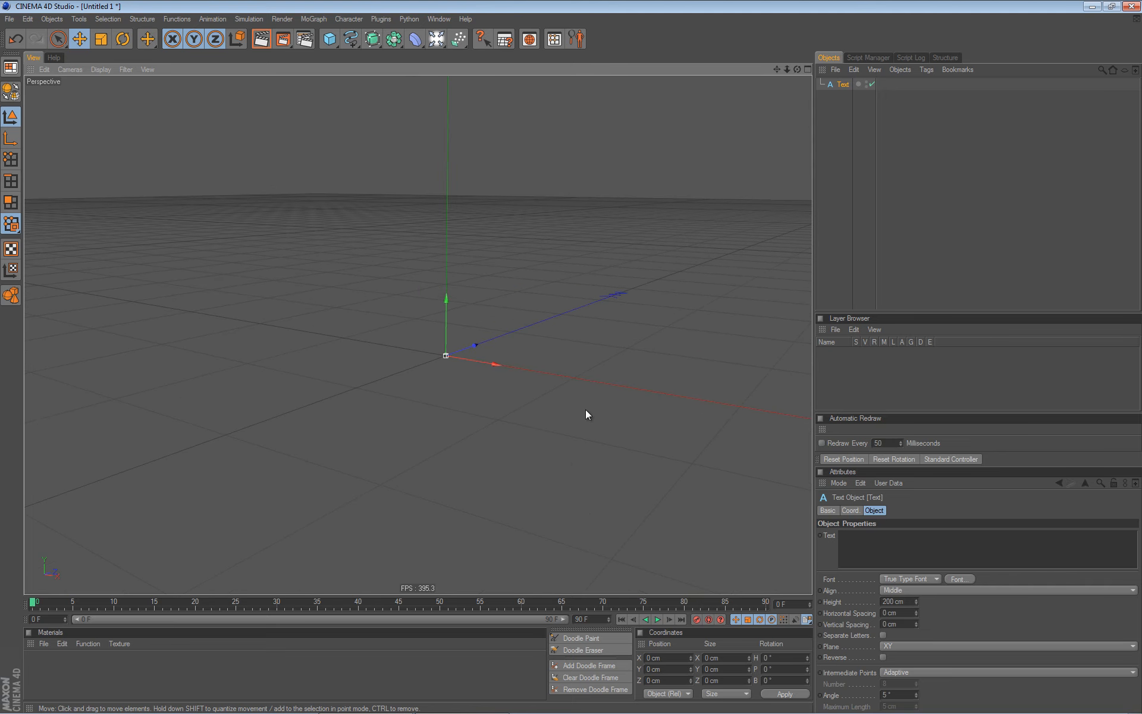
{"action": "left_click", "coordinate": [579, 638]}
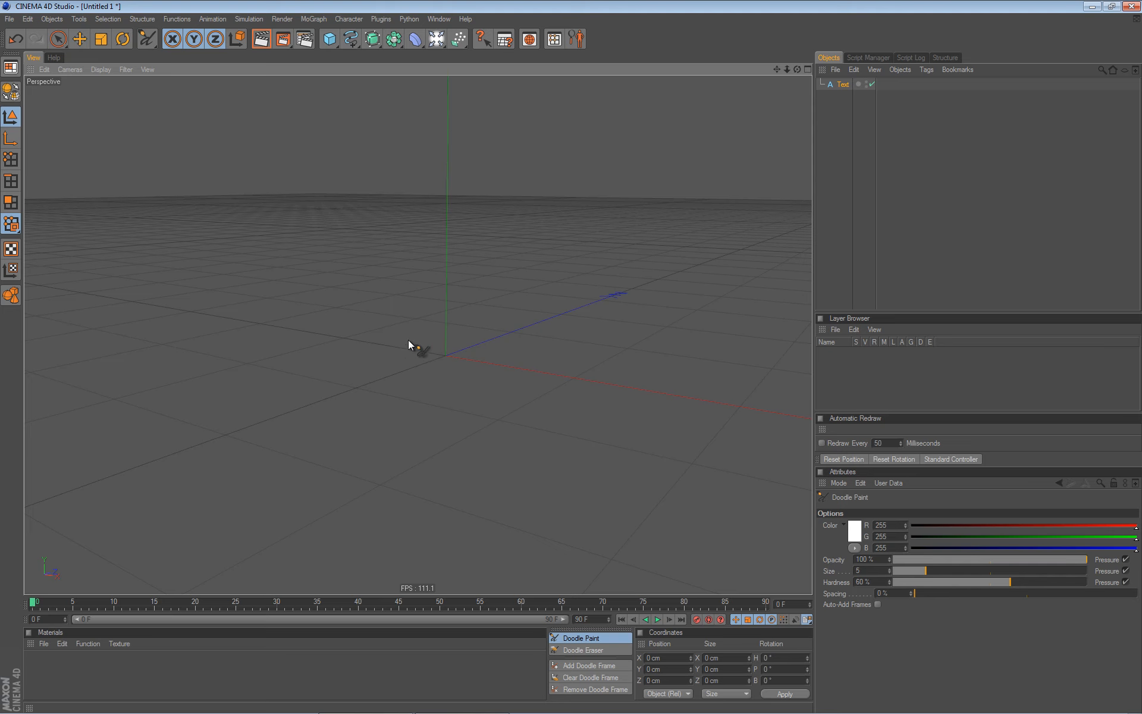
{"action": "left_click_drag", "start_coordinate": [347, 352], "coordinate": [359, 363]}
{"action": "left_click_drag", "start_coordinate": [429, 311], "coordinate": [489, 363]}
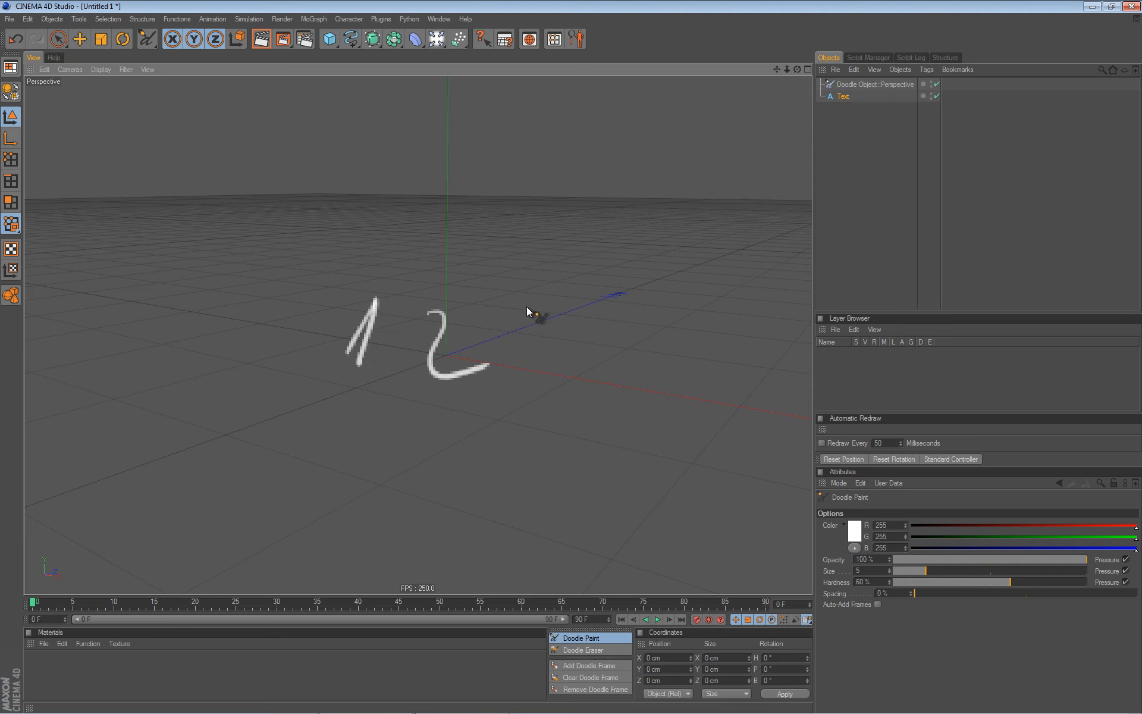
{"action": "left_click_drag", "start_coordinate": [524, 308], "coordinate": [526, 366]}
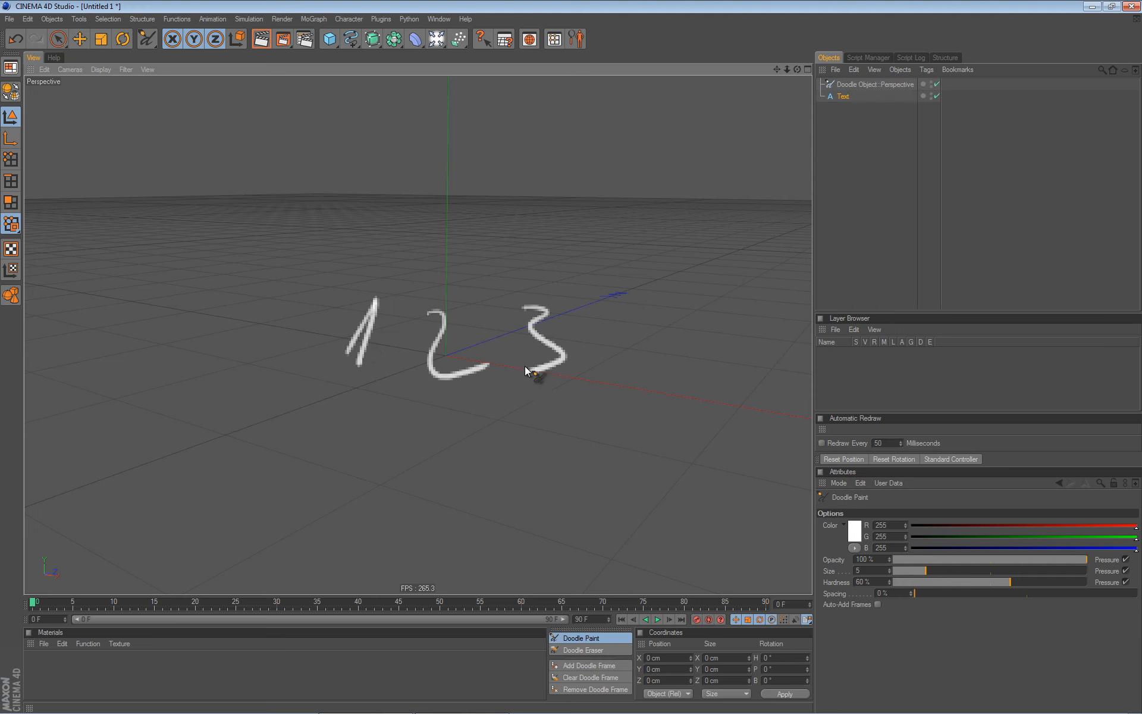
- Clear the doodle frame, delete the Doodle object and return to the Move tool
{"action": "left_click", "coordinate": [591, 676]}
{"action": "left_click", "coordinate": [871, 84]}
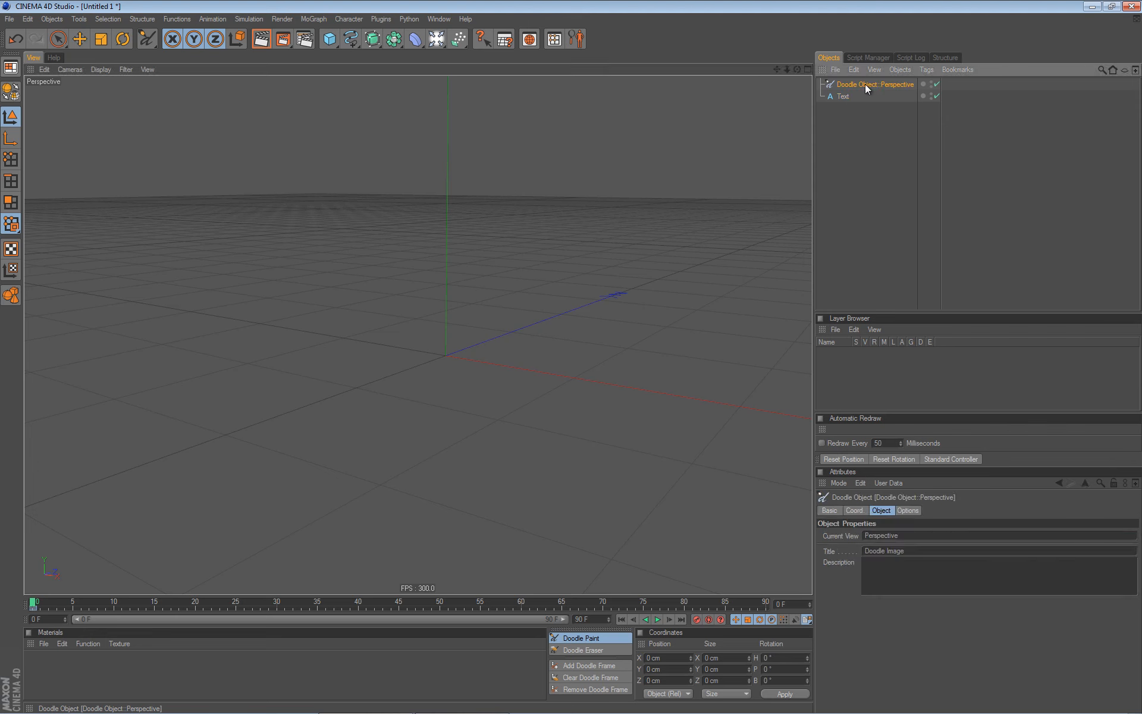
{"action": "key", "text": "Delete"}
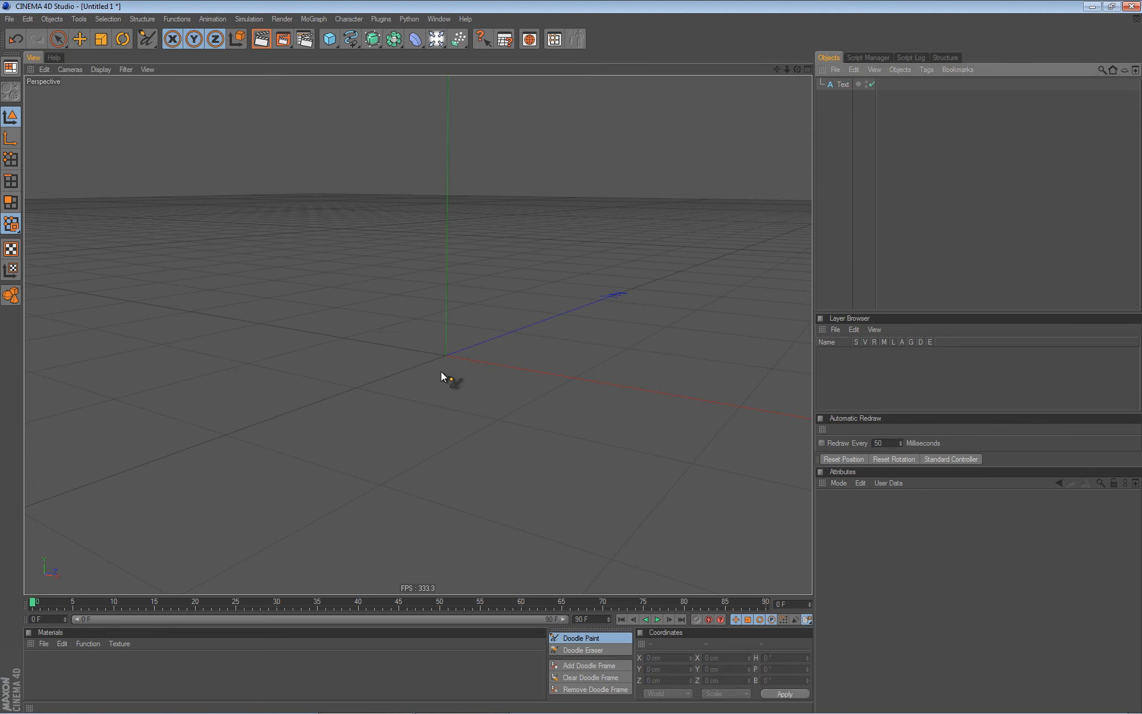
{"action": "key", "text": "e"}
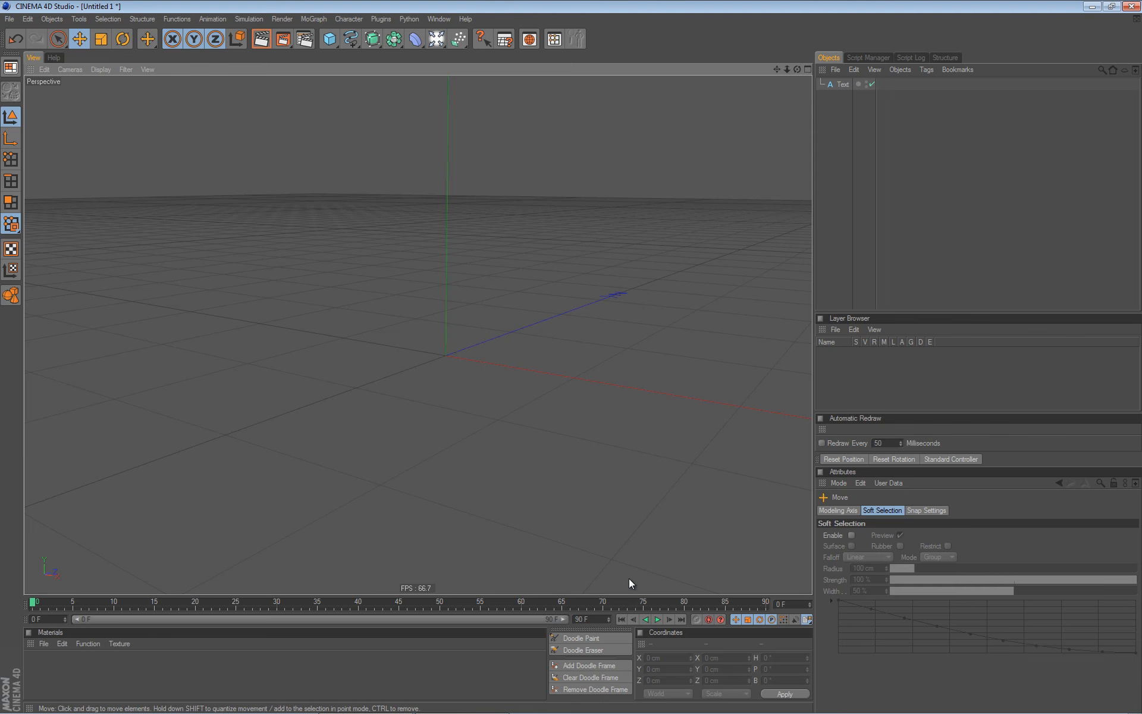
- Add an XPresso tag to the Text spline
{"action": "left_click", "coordinate": [843, 84]}
{"action": "left_click", "coordinate": [926, 69]}
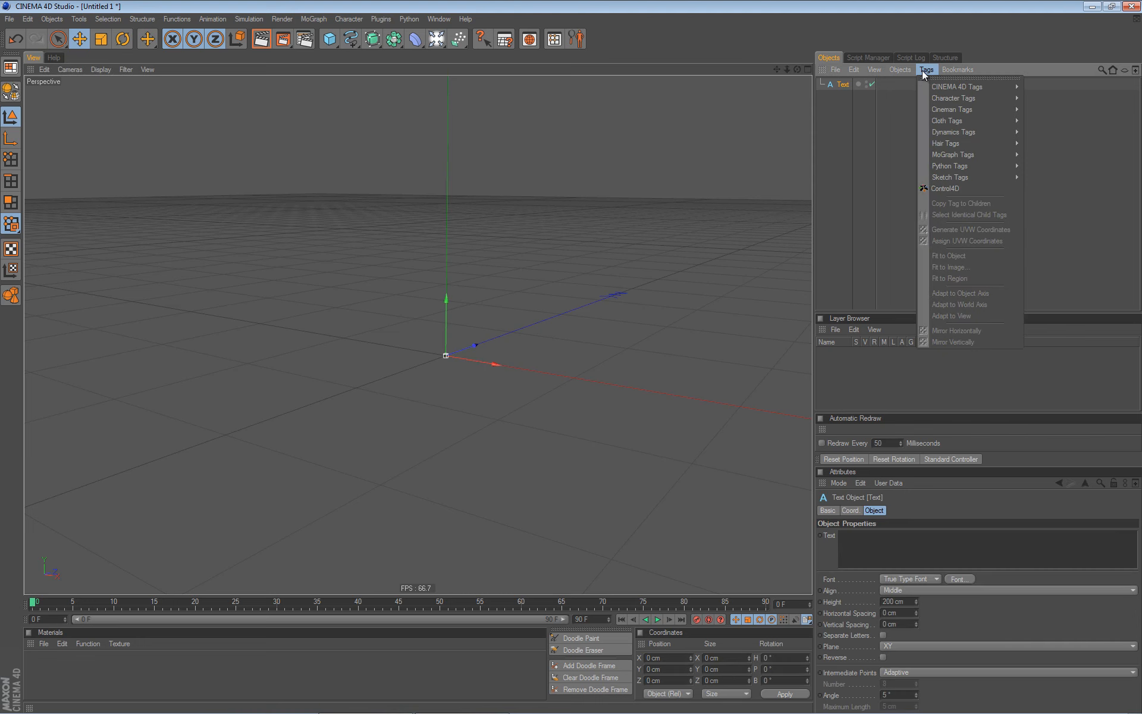
{"action": "mouse_move", "coordinate": [958, 87]}
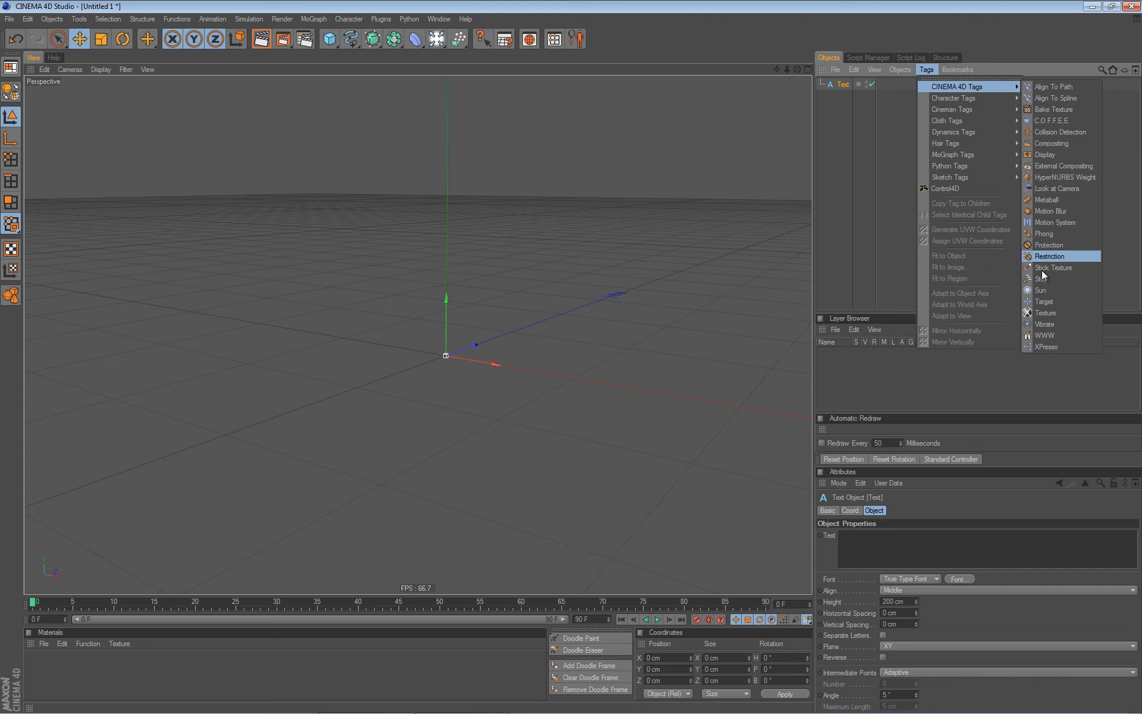
{"action": "left_click", "coordinate": [1041, 345]}
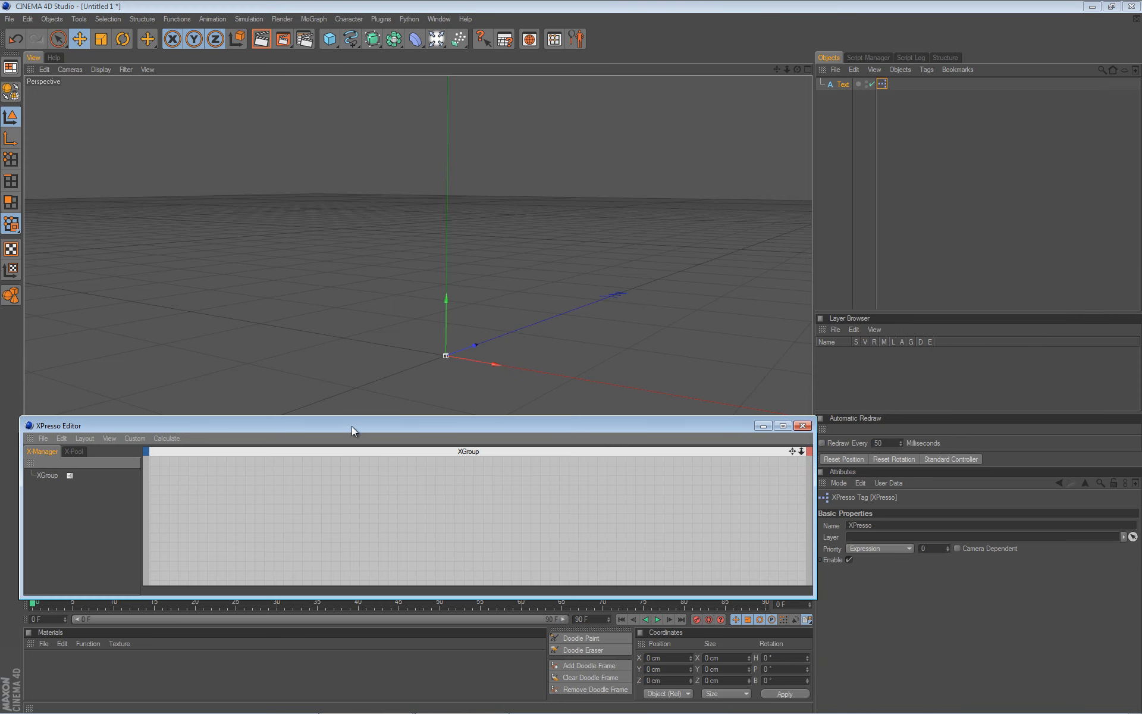
- Dock the XPresso Editor between the viewport and the timeline and adjust the heights of both areas
{"action": "left_click_drag", "start_coordinate": [351, 425], "coordinate": [354, 361]}
{"action": "left_click_drag", "start_coordinate": [33, 369], "coordinate": [110, 555]}
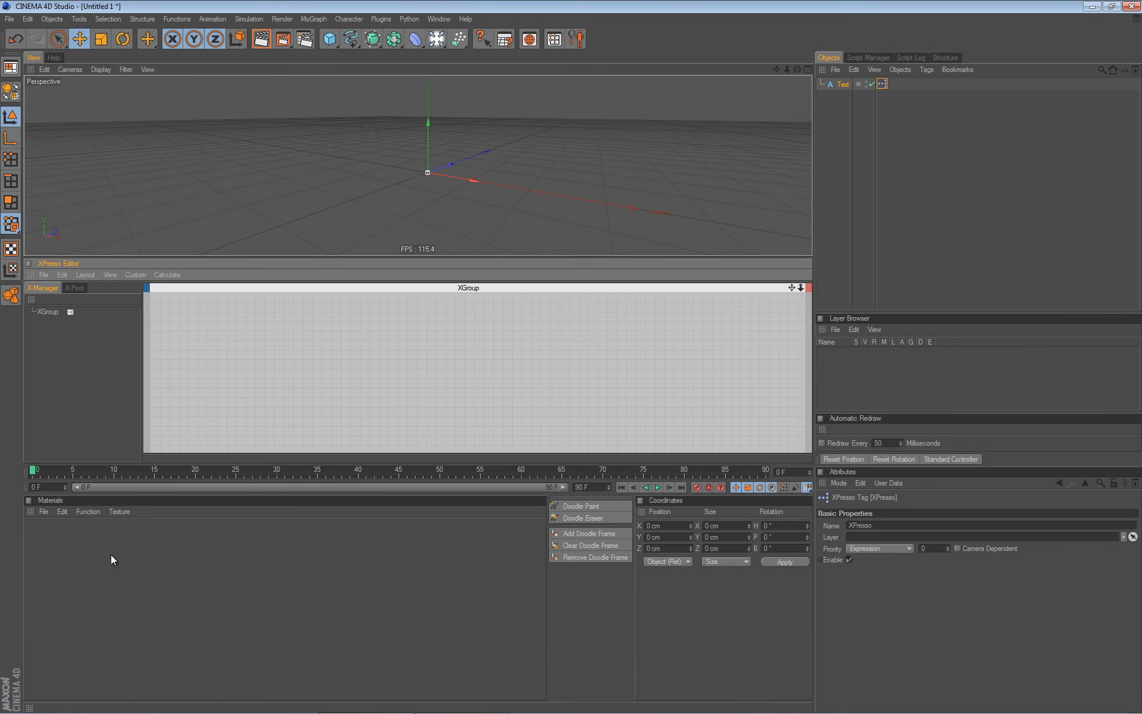
{"action": "left_click_drag", "start_coordinate": [415, 456], "coordinate": [416, 580]}
{"action": "left_click_drag", "start_coordinate": [467, 255], "coordinate": [439, 414]}
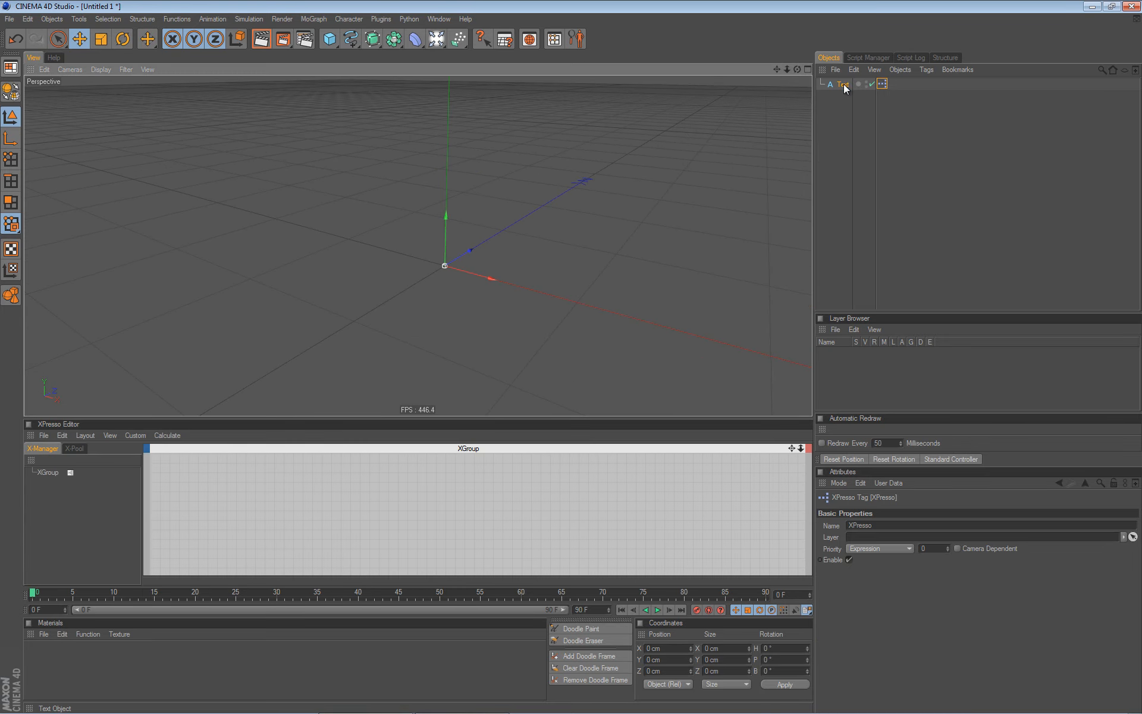
- Add the Text object as a node in the XGroup and create a Time node beside it
{"action": "left_click_drag", "start_coordinate": [841, 85], "coordinate": [587, 493]}
{"action": "right_click", "coordinate": [369, 490]}
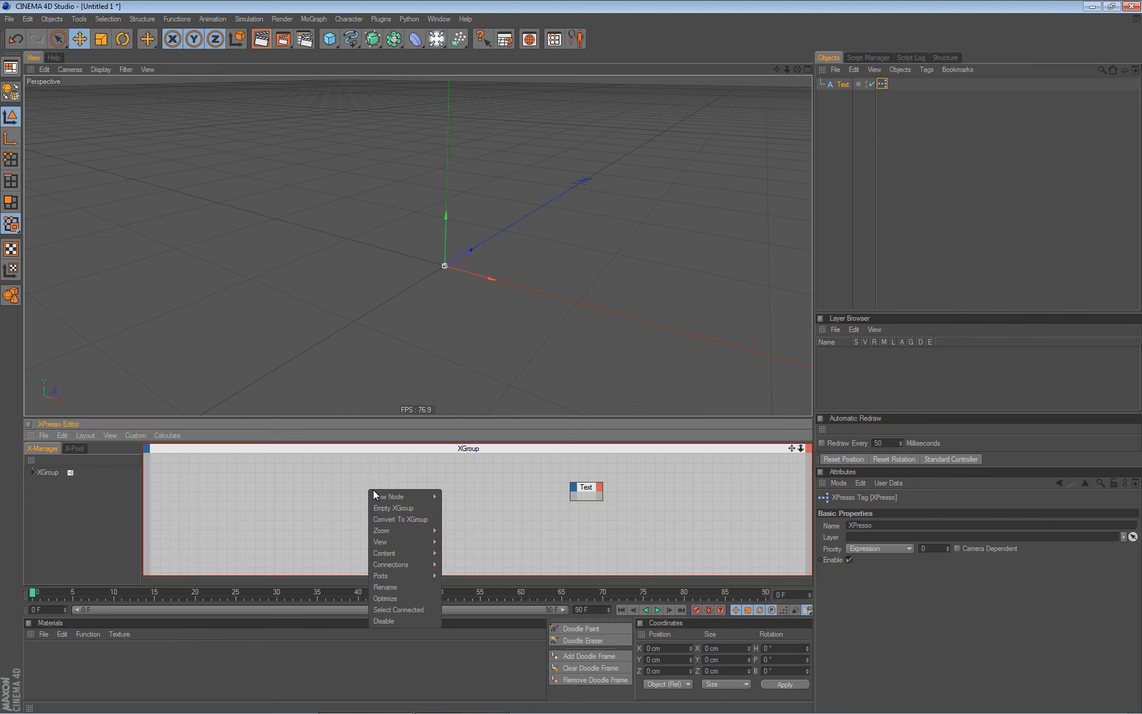
{"action": "mouse_move", "coordinate": [419, 496]}
{"action": "mouse_move", "coordinate": [469, 496]}
{"action": "mouse_move", "coordinate": [518, 502]}
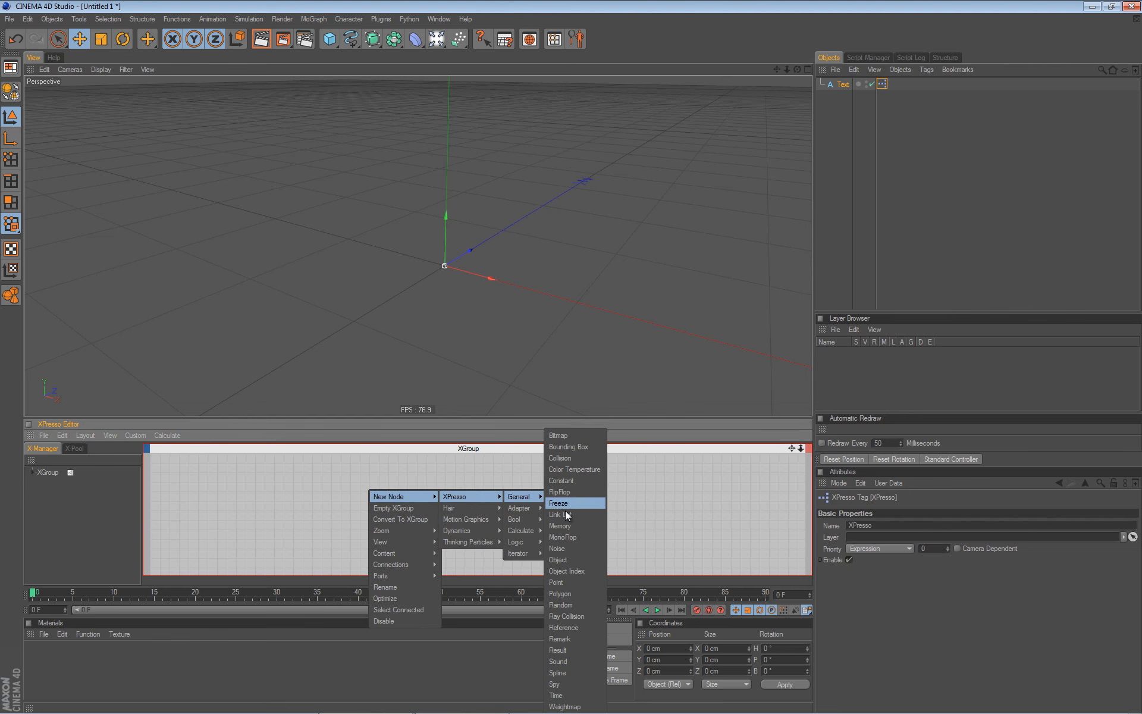
{"action": "left_click", "coordinate": [556, 694]}
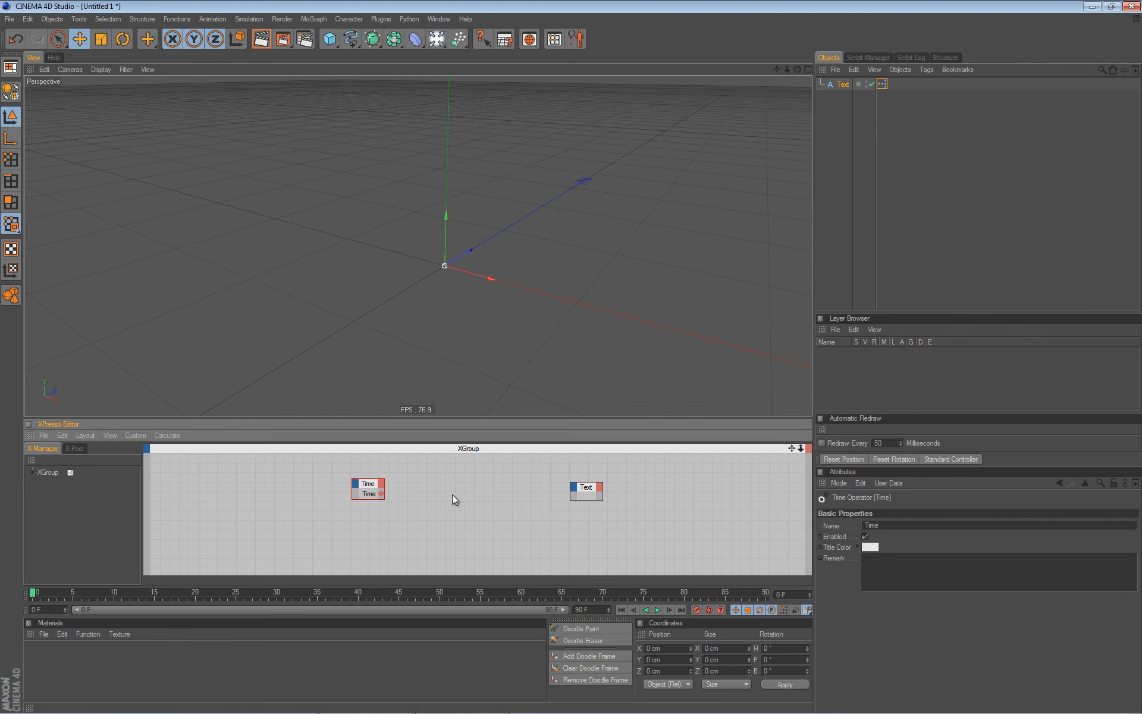
- Add a Text input port to the Text node, move it closer and connect the Time output to it
{"action": "left_click", "coordinate": [573, 487]}
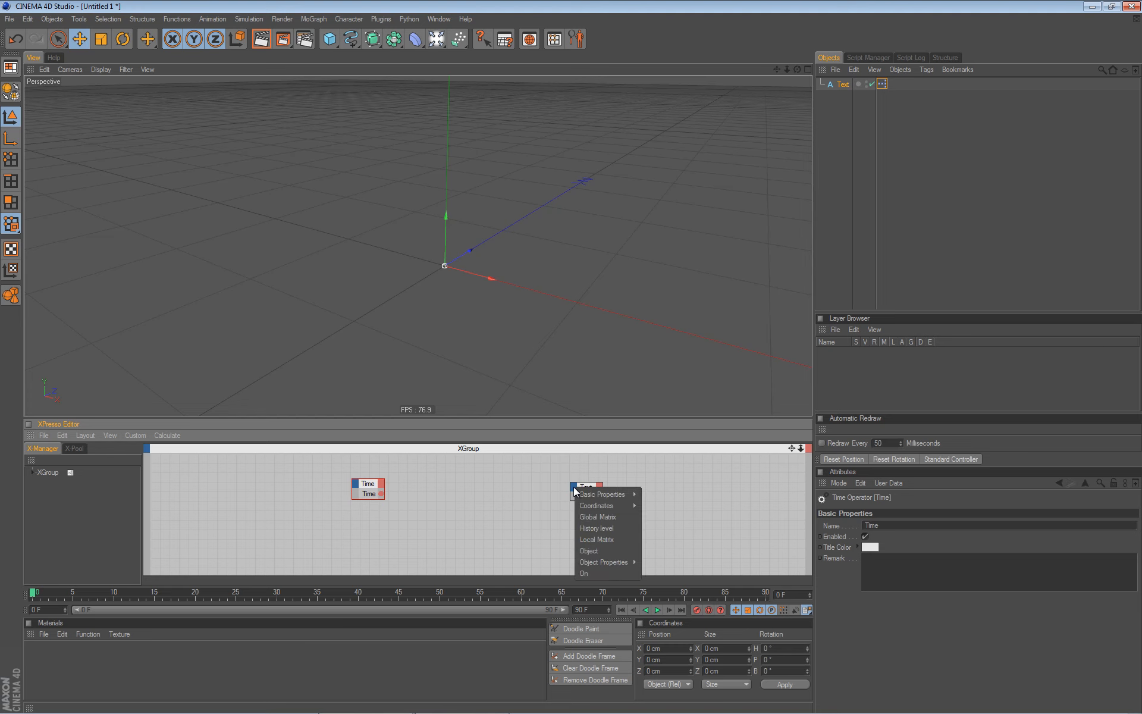
{"action": "mouse_move", "coordinate": [619, 562]}
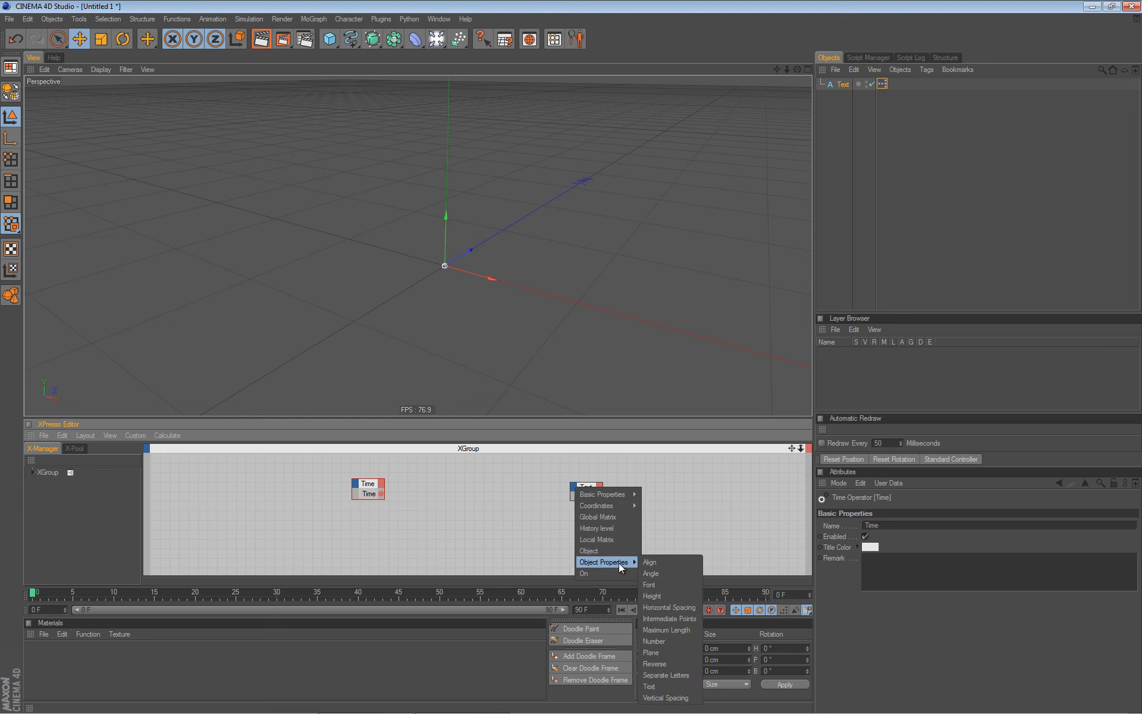
{"action": "left_click", "coordinate": [661, 687]}
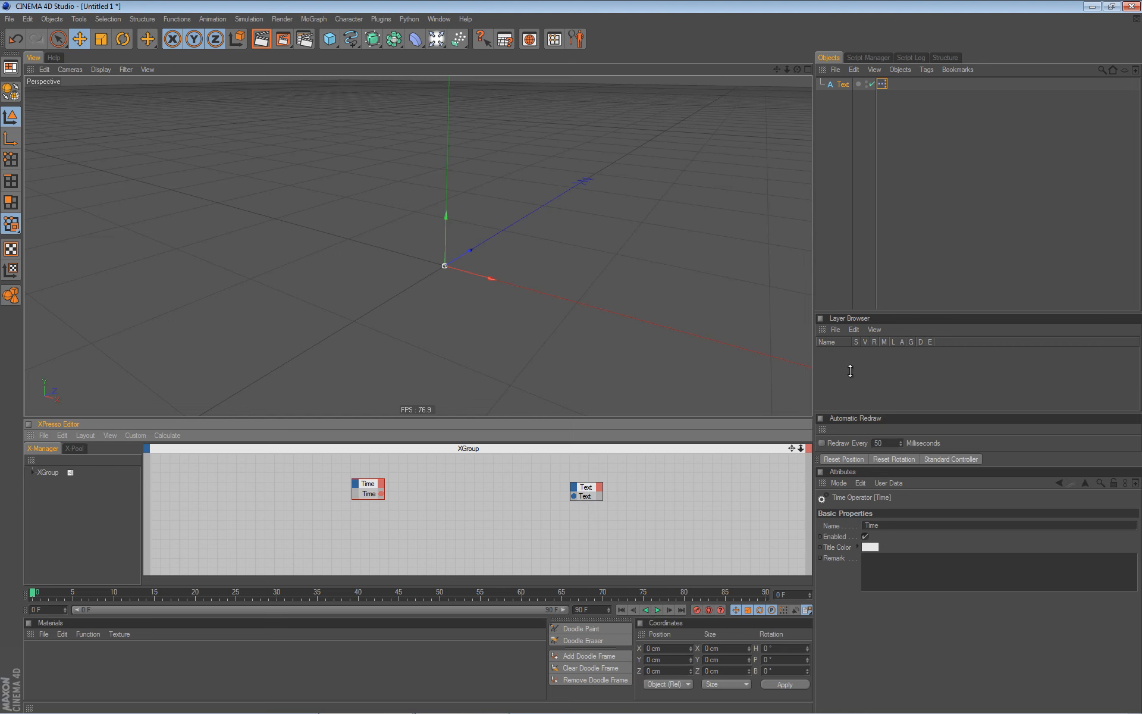
{"action": "left_click", "coordinate": [839, 84]}
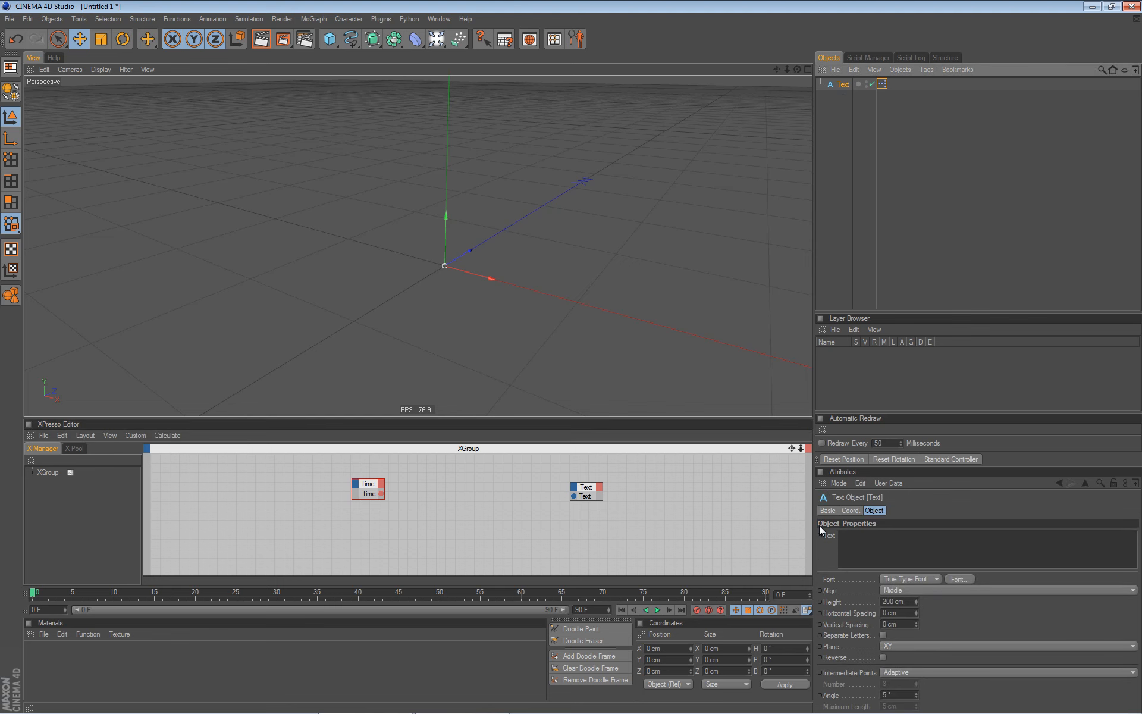
{"action": "left_click_drag", "start_coordinate": [381, 494], "coordinate": [465, 484]}
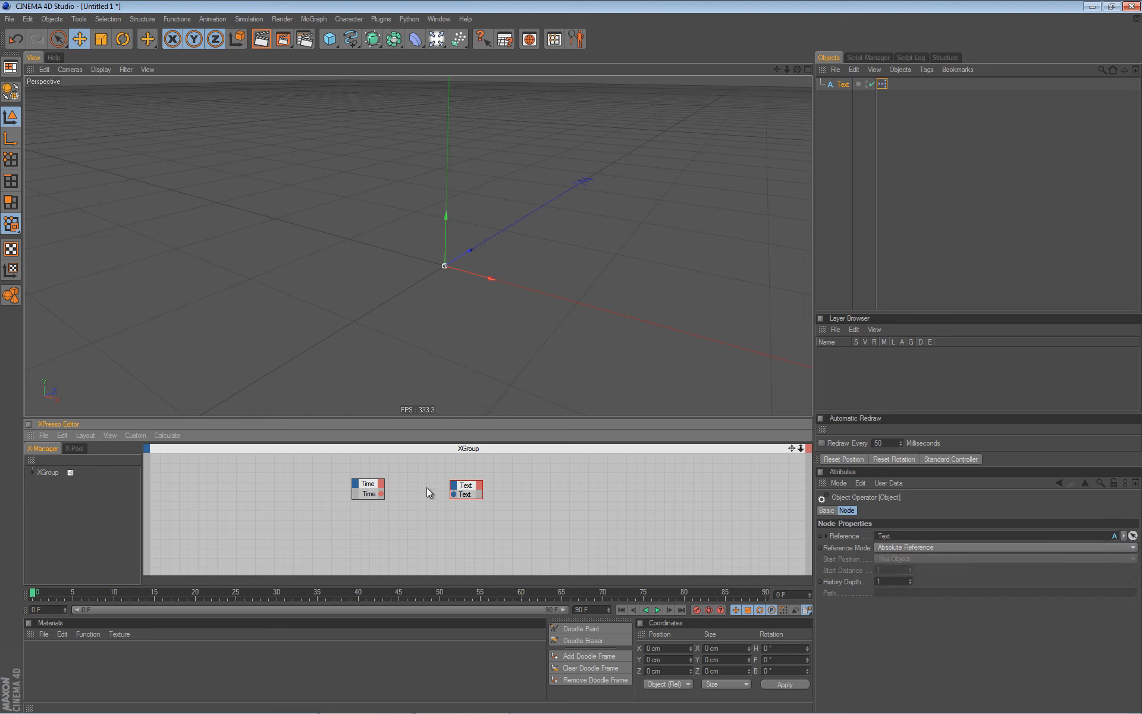
{"action": "left_click_drag", "start_coordinate": [381, 493], "coordinate": [453, 494]}
- Play and stop the animation to test the time-driven text, and scrub to frame 30
{"action": "left_click", "coordinate": [656, 609]}
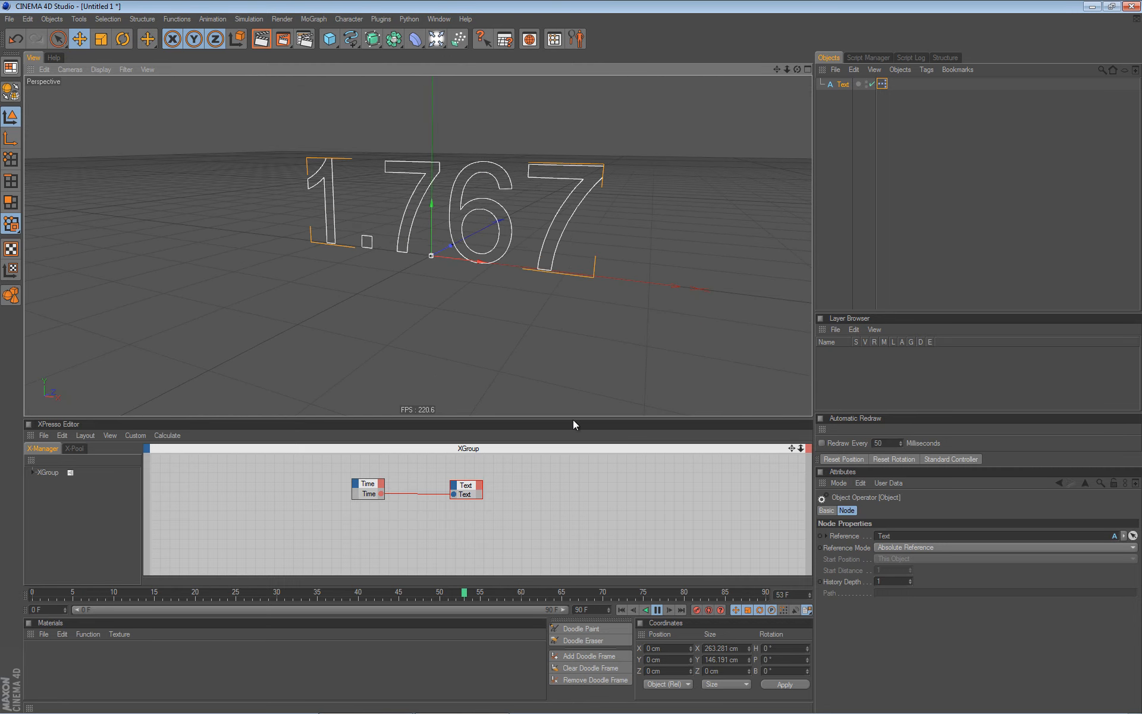
{"action": "left_click", "coordinate": [656, 609]}
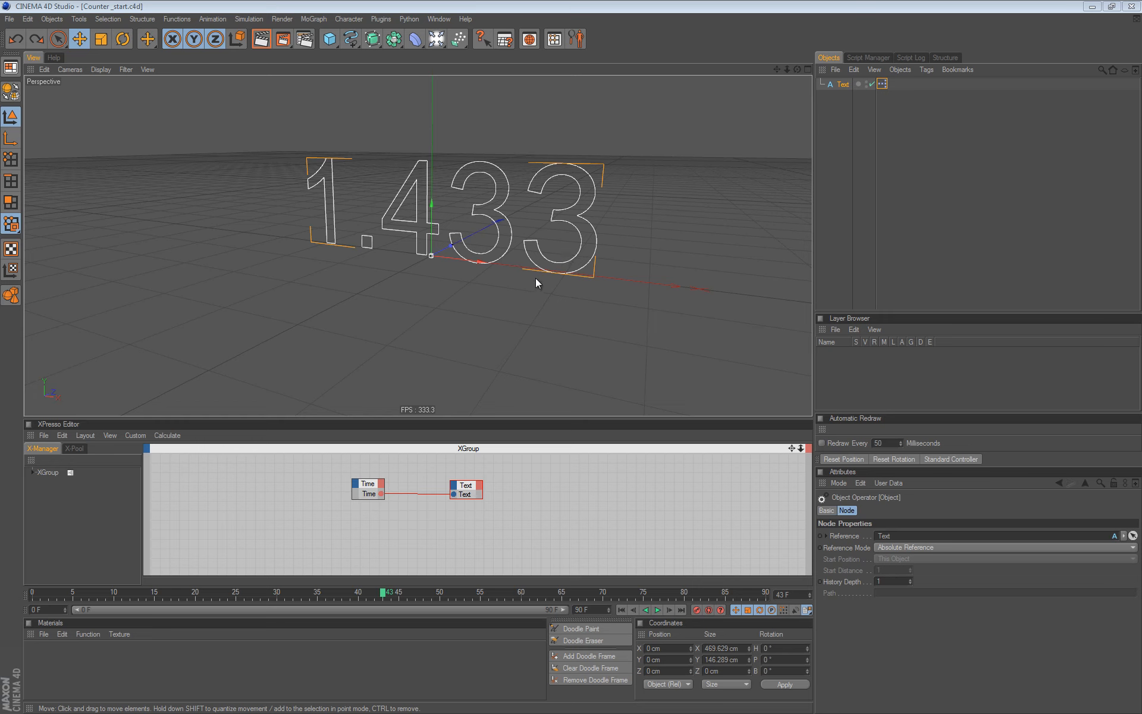
{"action": "left_click_drag", "start_coordinate": [384, 598], "coordinate": [278, 595]}
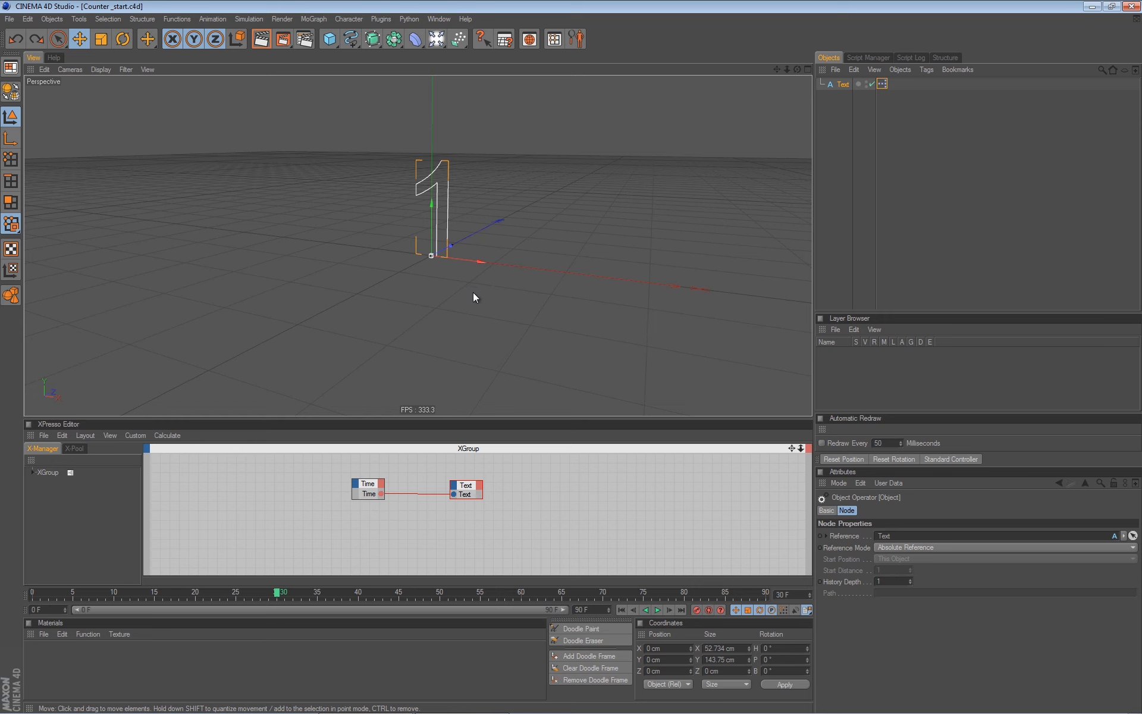
- Display the project settings and compare the counter with the frame rate at frames 60, 43 and 30
{"action": "key", "text": "ctrl+d"}
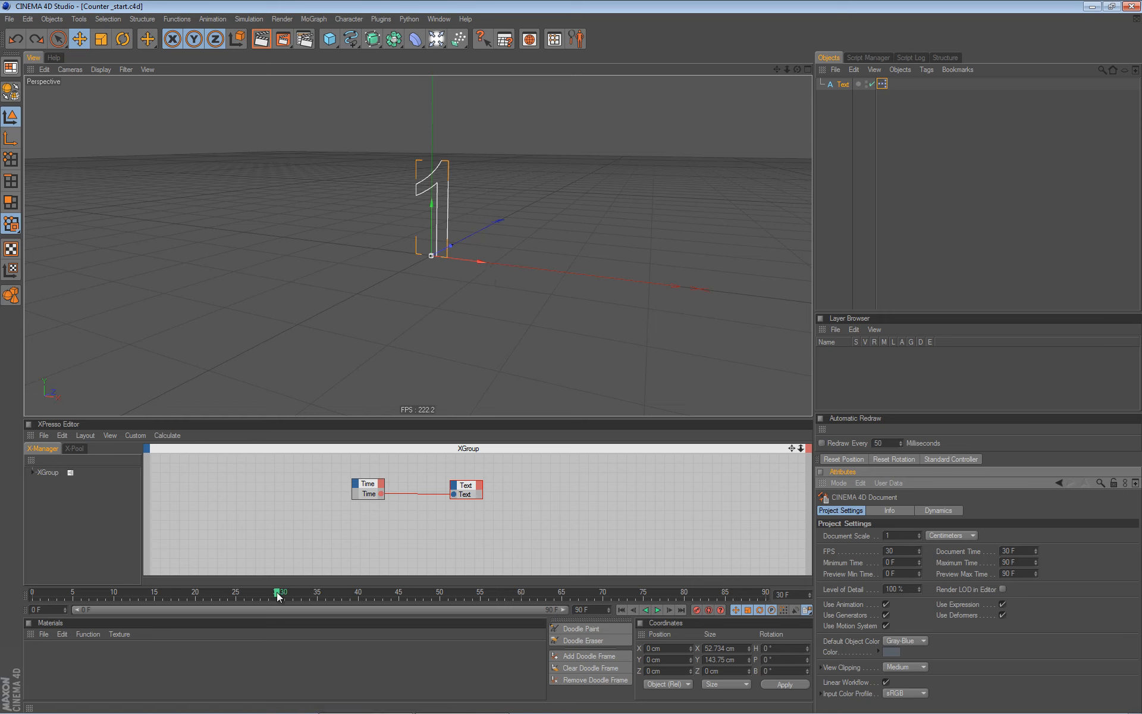
{"action": "left_click_drag", "start_coordinate": [277, 594], "coordinate": [522, 575]}
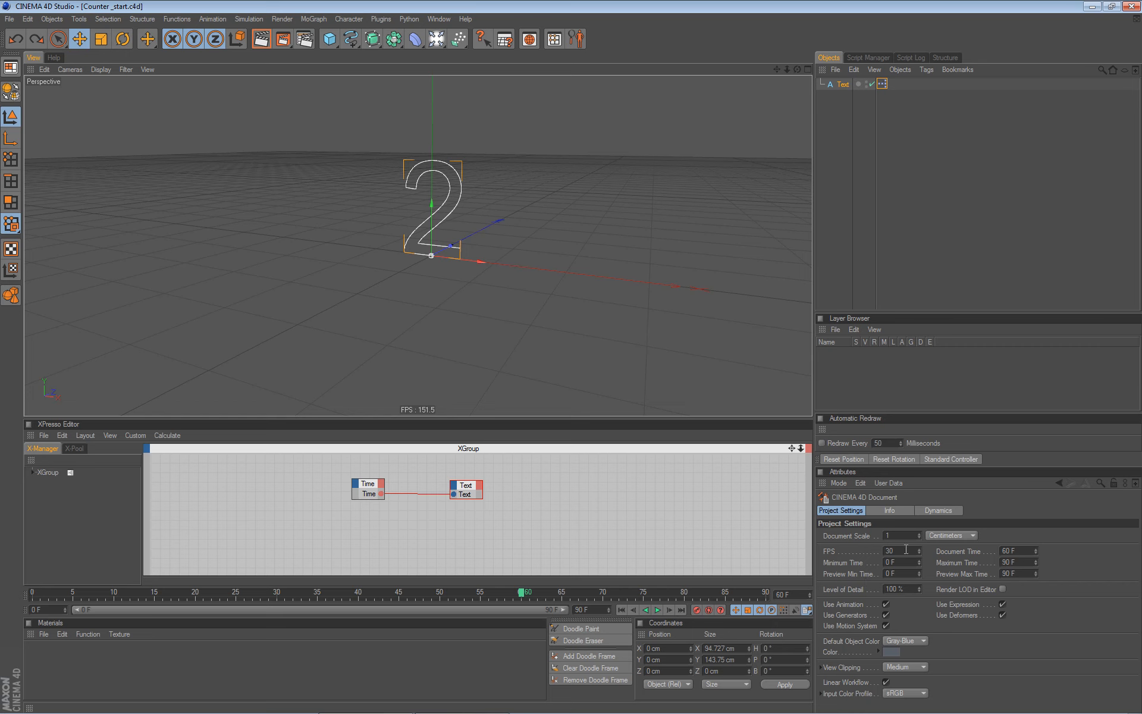
{"action": "left_click_drag", "start_coordinate": [536, 587], "coordinate": [409, 585]}
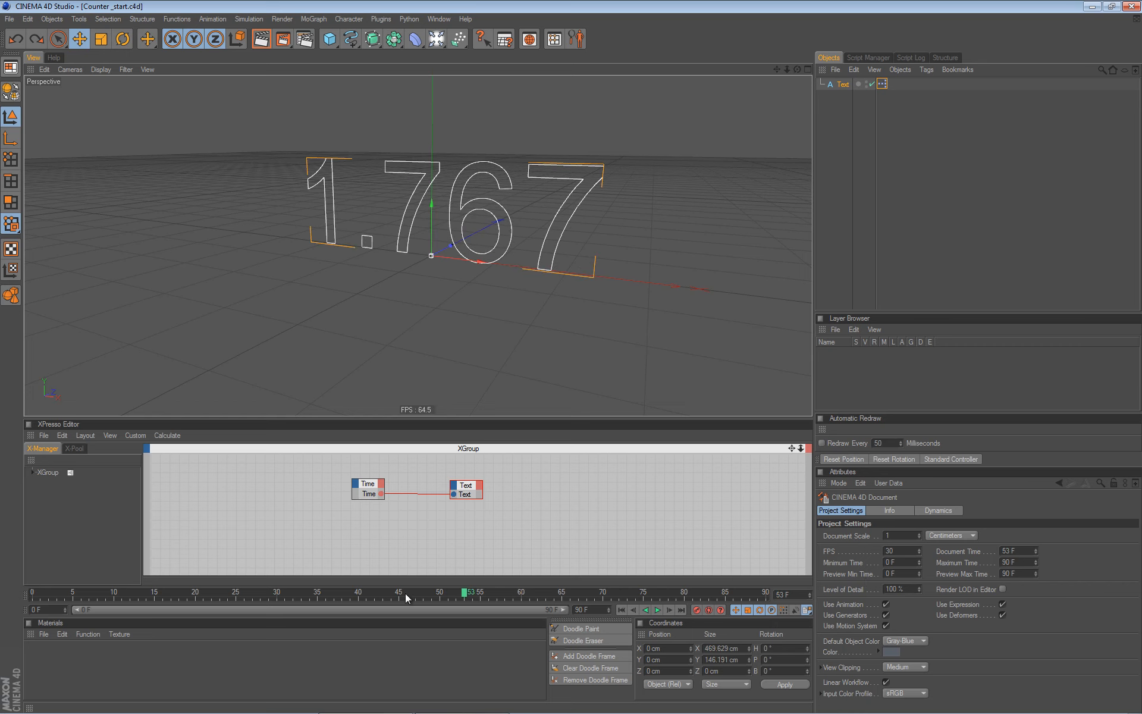
{"action": "left_click", "coordinate": [407, 595]}
{"action": "mouse_move", "coordinate": [406, 596]}
{"action": "left_mouse_down"}
{"action": "mouse_move", "coordinate": [341, 597]}
{"action": "mouse_move", "coordinate": [383, 596]}
{"action": "left_mouse_up"}
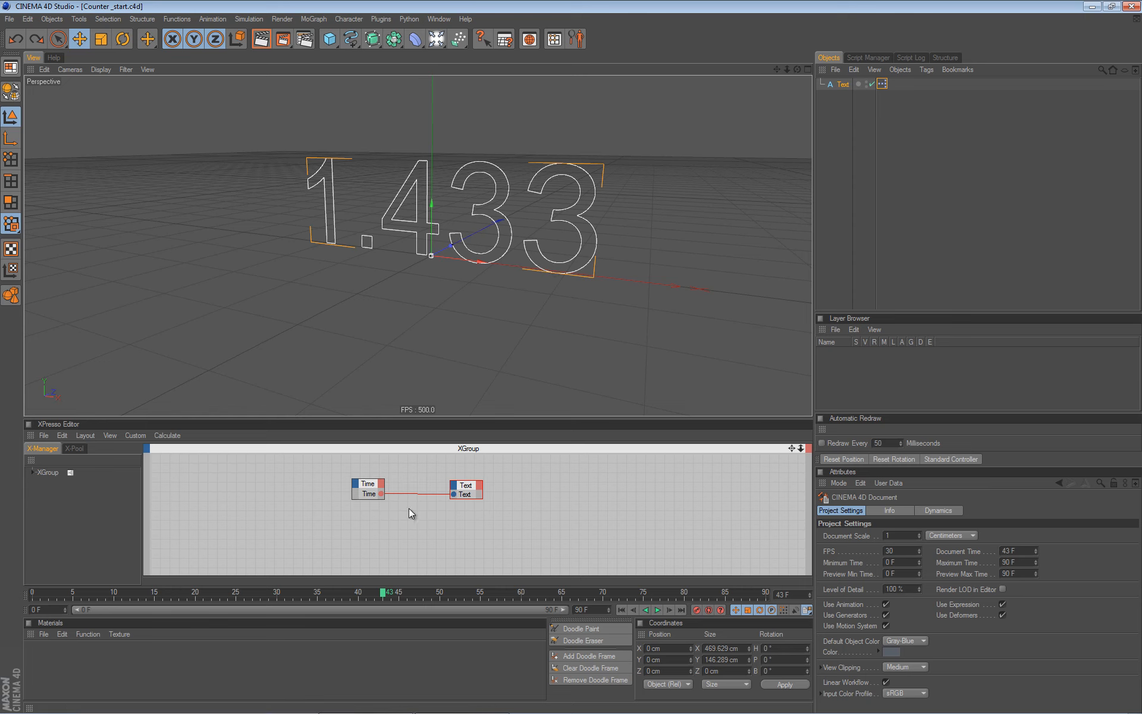
{"action": "left_click_drag", "start_coordinate": [381, 588], "coordinate": [276, 591]}
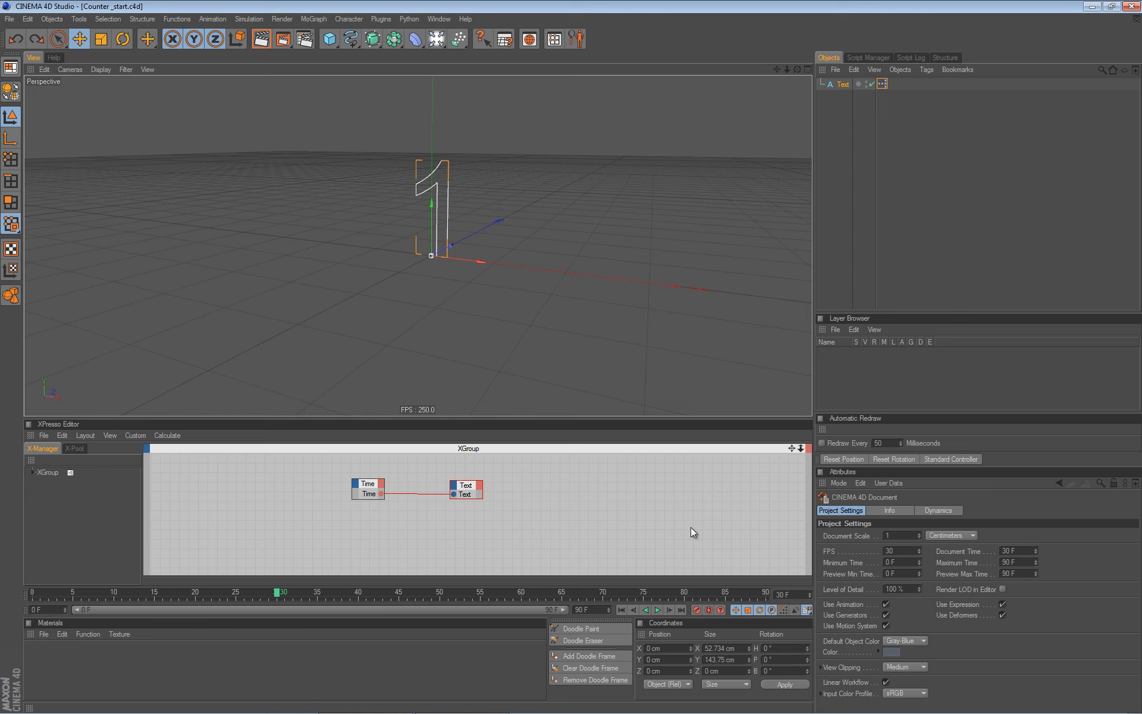
- Display the Text spline's properties, play the animation, rewind it and scrub to frame 37 to examine the text value
{"action": "left_click", "coordinate": [844, 87]}
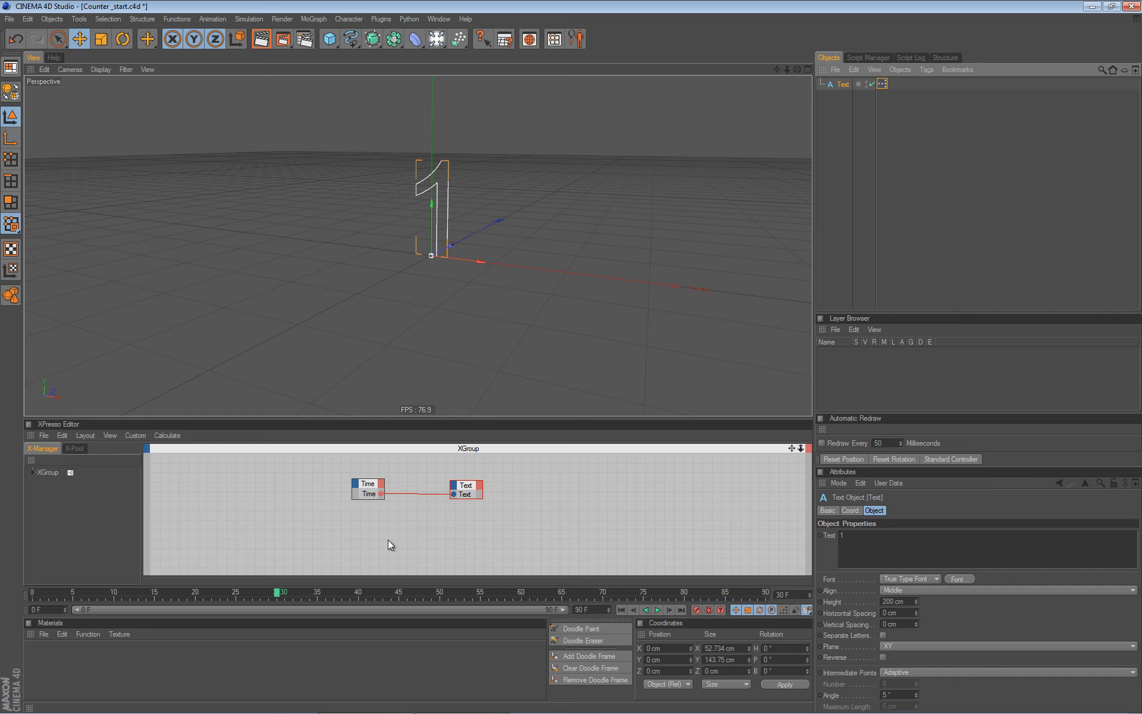
{"action": "left_click", "coordinate": [657, 609]}
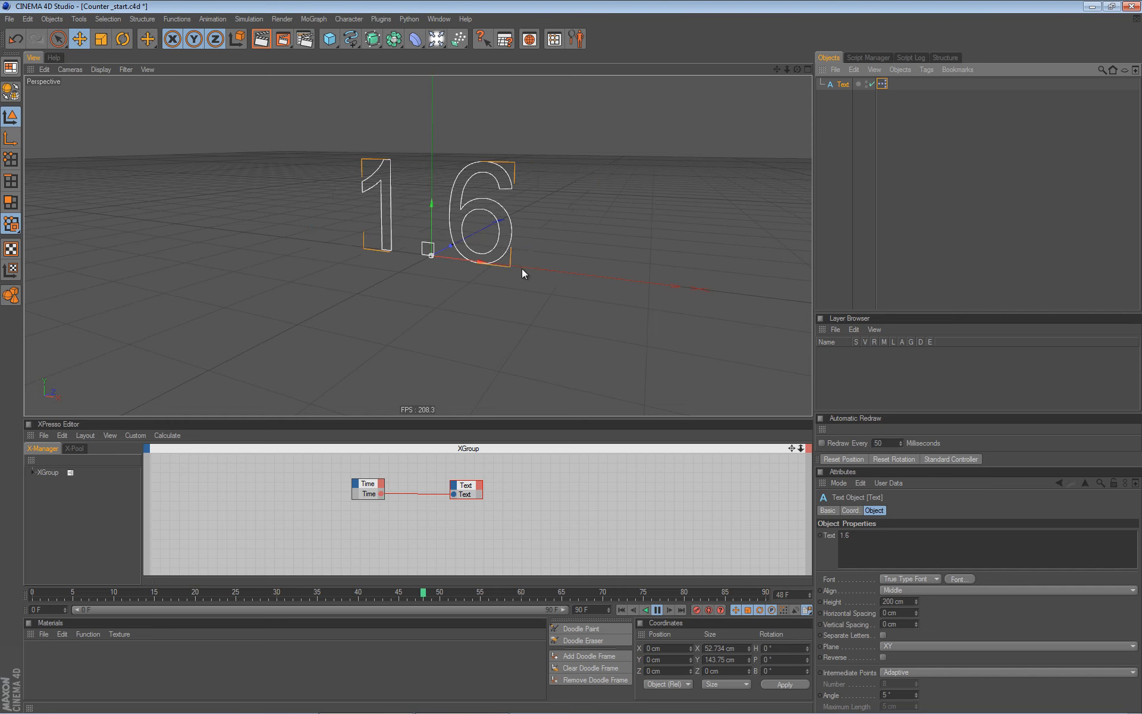
{"action": "left_click", "coordinate": [656, 610]}
{"action": "left_click", "coordinate": [621, 609]}
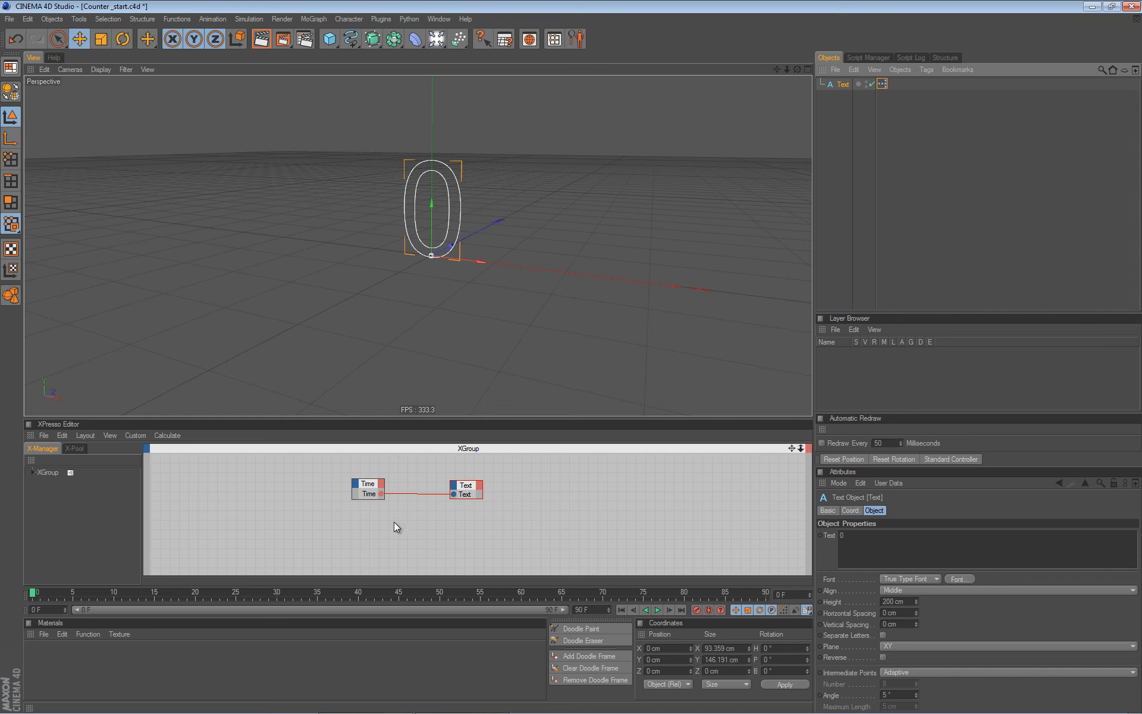
{"action": "left_click_drag", "start_coordinate": [33, 593], "coordinate": [334, 579]}
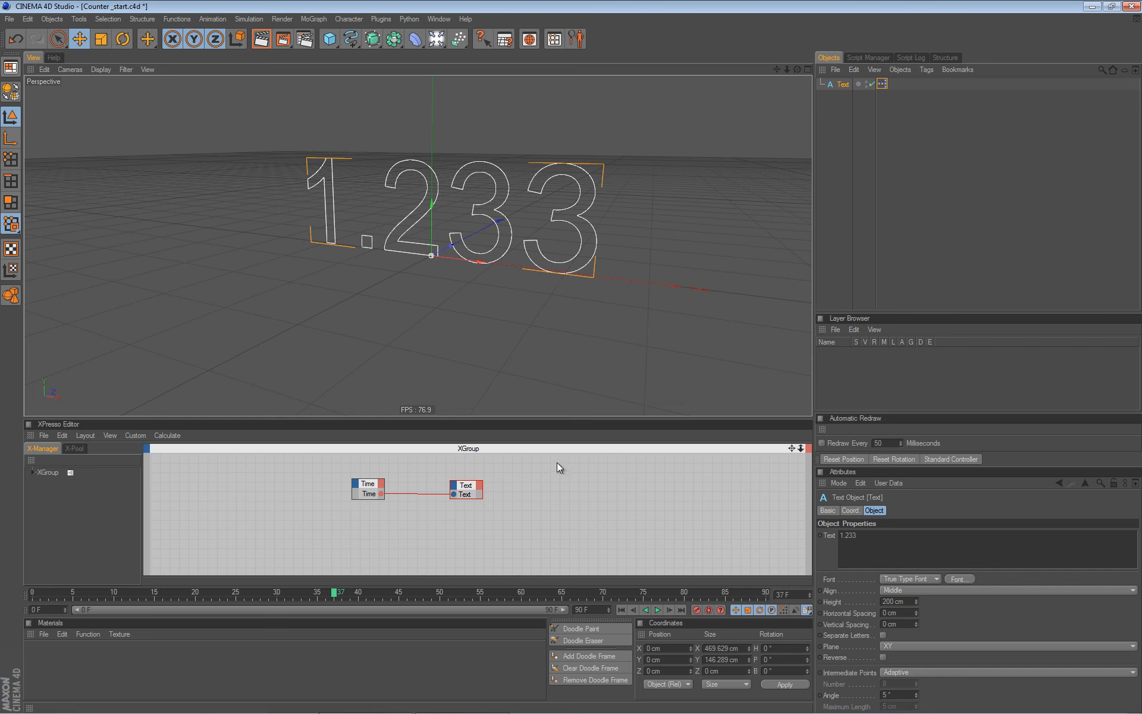
{"action": "key", "text": "ctrl+z"}
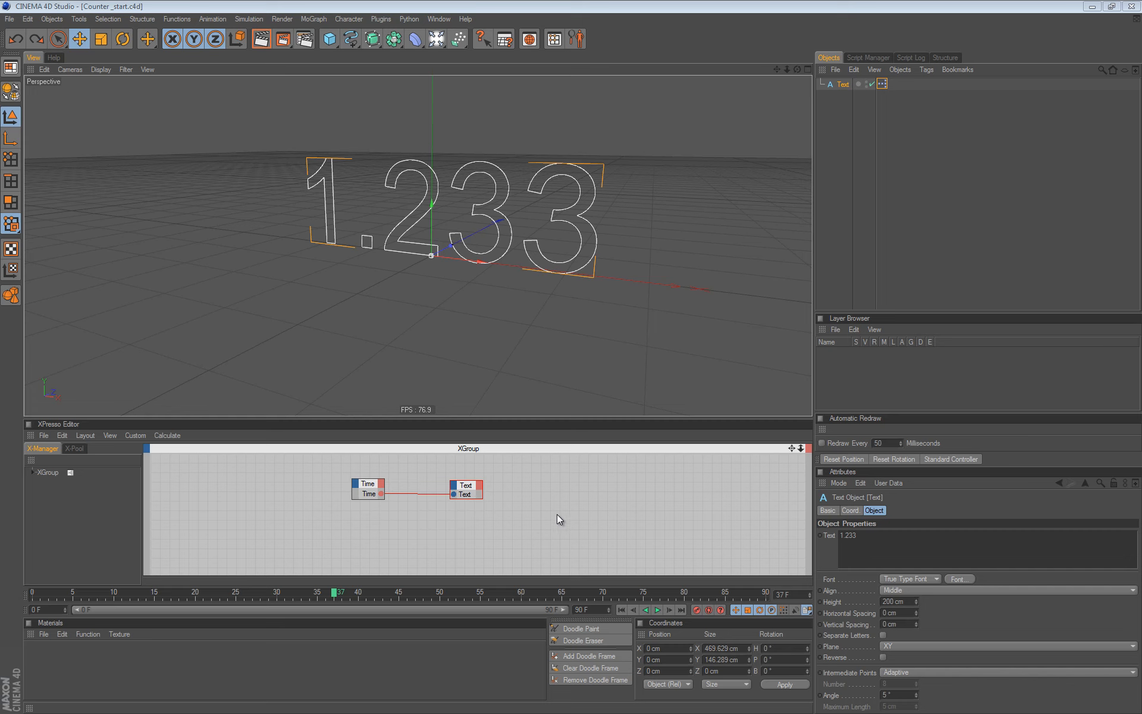
- Add a FloatFunc calculate node below the Text node and connect the Time output to its Value input
{"action": "left_click", "coordinate": [620, 610]}
{"action": "left_click_drag", "start_coordinate": [466, 485], "coordinate": [483, 483]}
{"action": "right_click", "coordinate": [545, 486]}
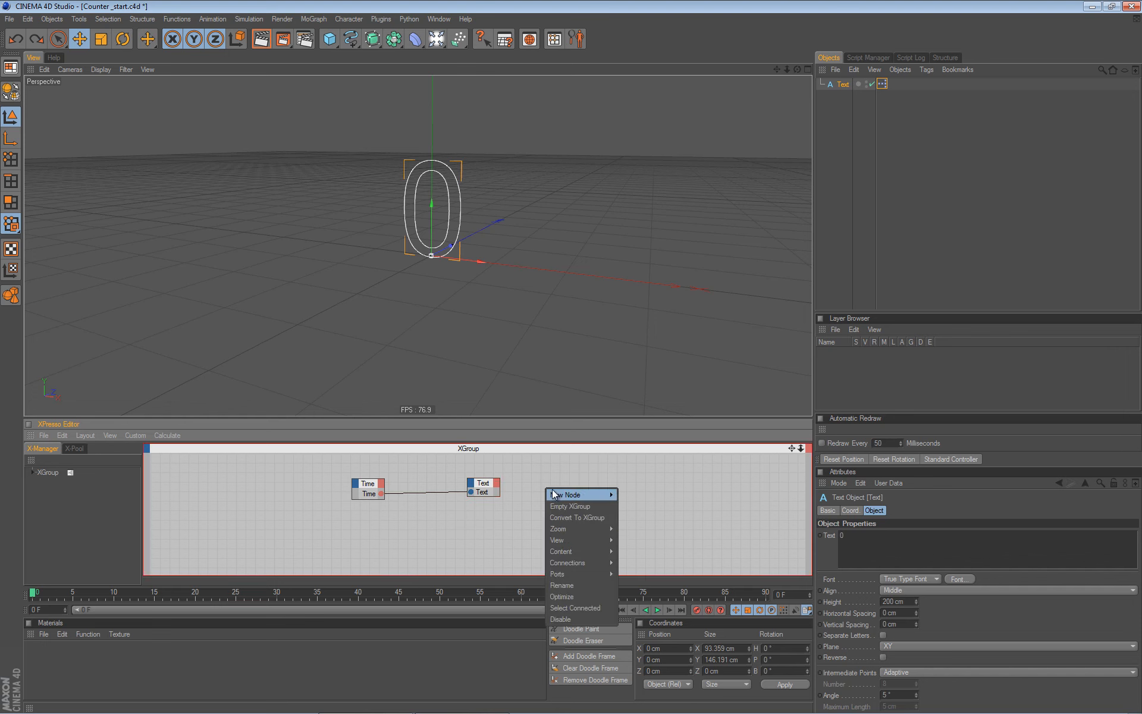
{"action": "mouse_move", "coordinate": [595, 494]}
{"action": "mouse_move", "coordinate": [666, 494]}
{"action": "mouse_move", "coordinate": [704, 533]}
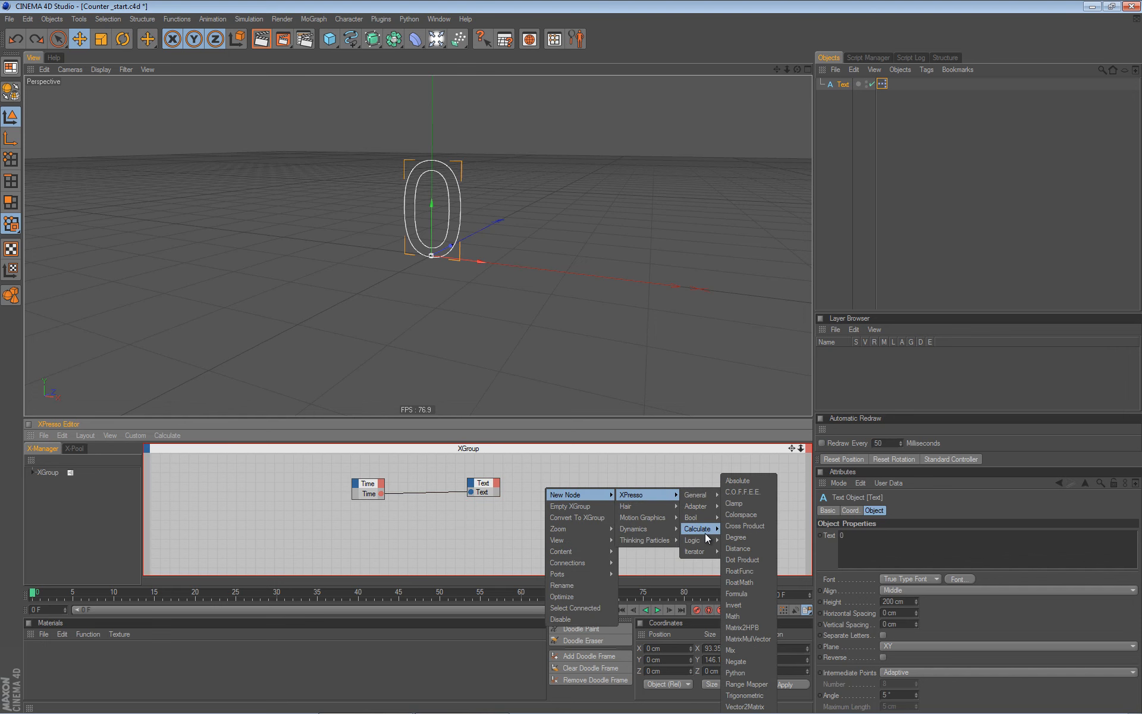
{"action": "left_click", "coordinate": [755, 570]}
{"action": "left_click_drag", "start_coordinate": [540, 489], "coordinate": [484, 522]}
{"action": "left_click_drag", "start_coordinate": [468, 517], "coordinate": [468, 516]}
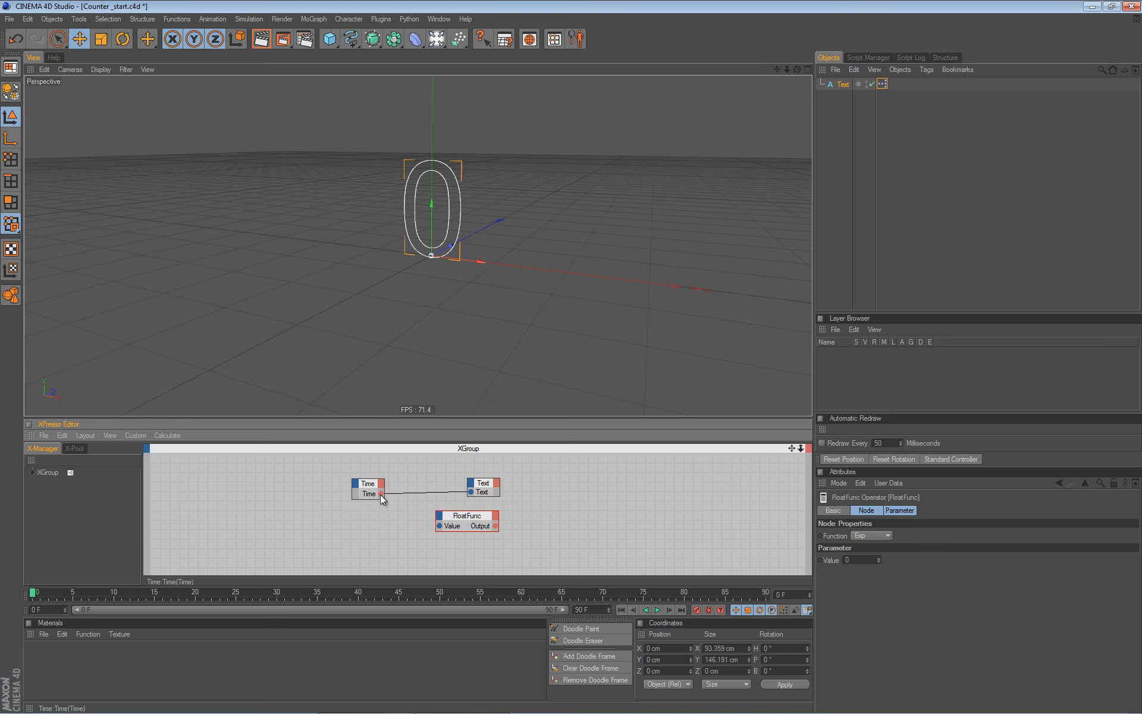
{"action": "left_click_drag", "start_coordinate": [427, 522], "coordinate": [440, 525]}
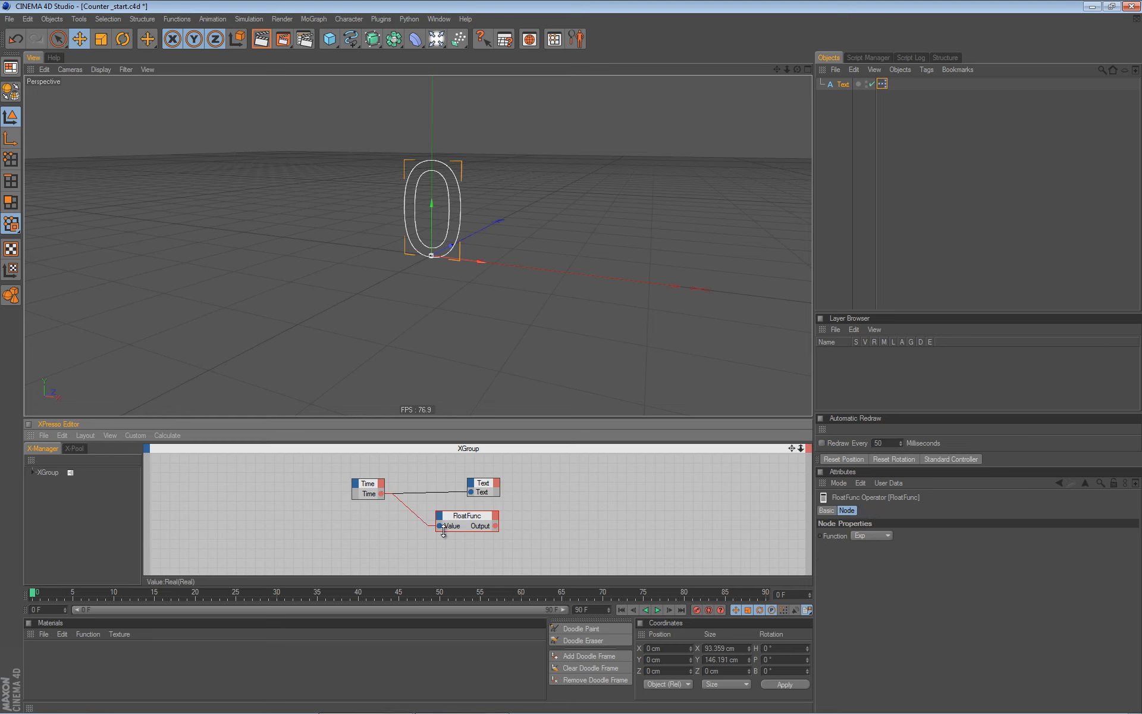
- Add a Result node beside the FloatFunc node and connect the FloatFunc Output to it
{"action": "right_click", "coordinate": [582, 494]}
{"action": "mouse_move", "coordinate": [616, 501]}
{"action": "mouse_move", "coordinate": [690, 501]}
{"action": "mouse_move", "coordinate": [746, 502]}
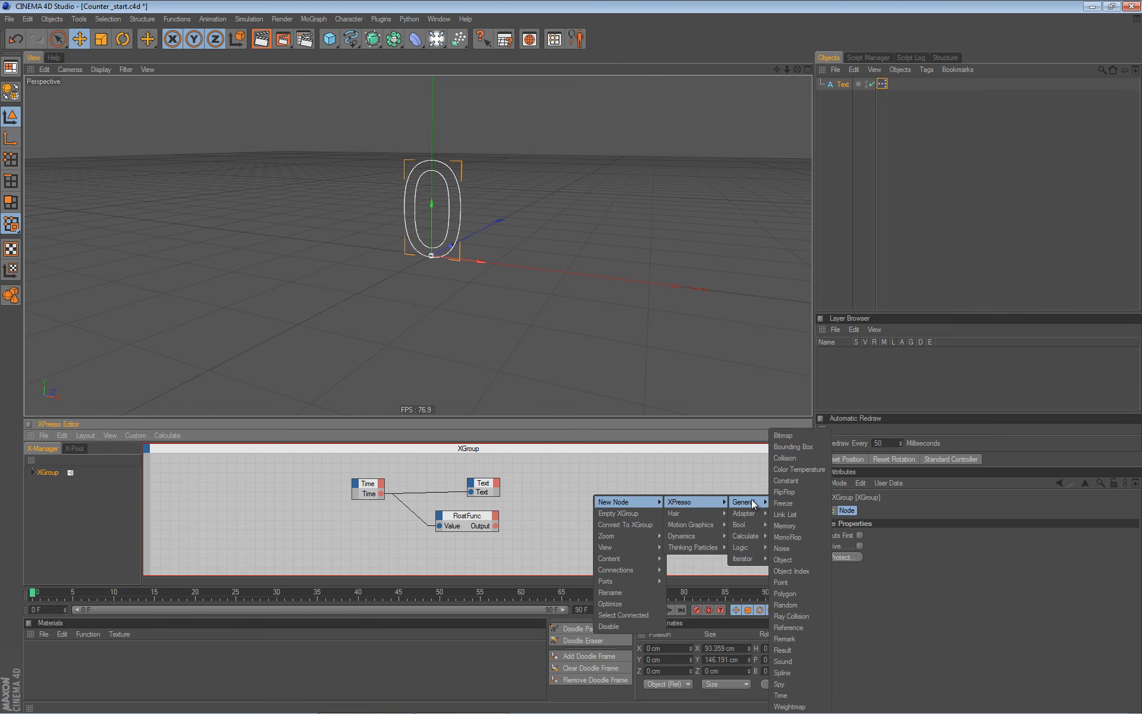
{"action": "left_click", "coordinate": [800, 649]}
{"action": "left_click_drag", "start_coordinate": [589, 488], "coordinate": [552, 536]}
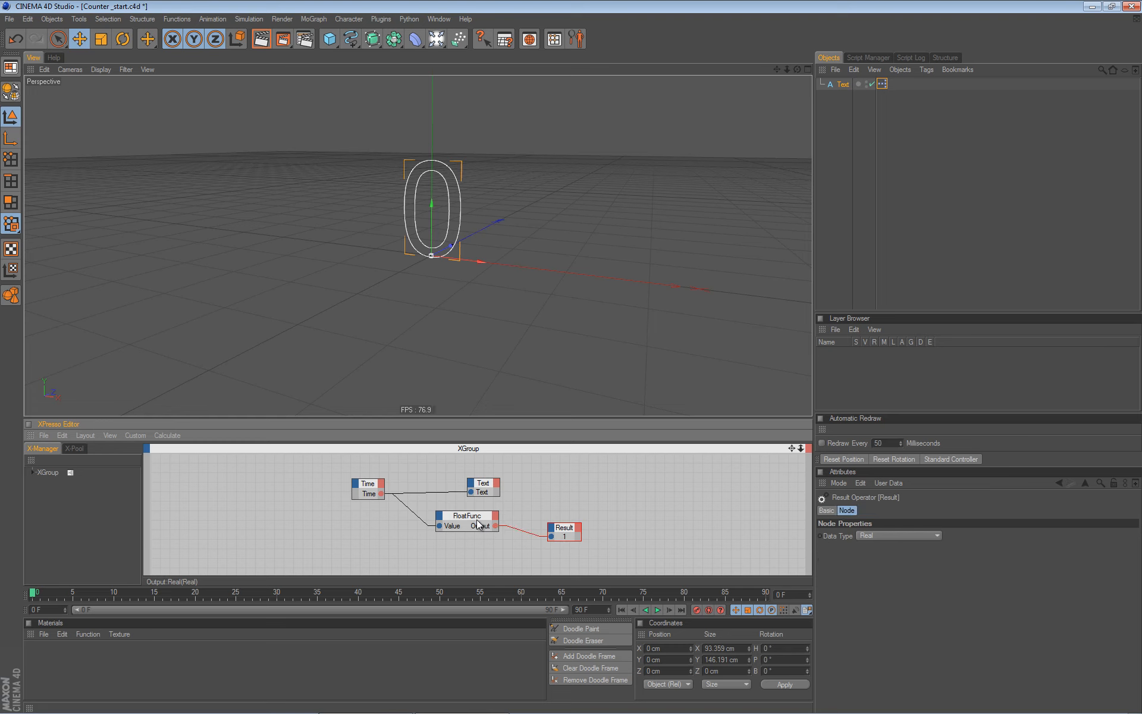
- Play and stop the animation, and remove the connection between the Time and Text nodes
{"action": "left_click", "coordinate": [657, 610]}
{"action": "left_click", "coordinate": [657, 610]}
{"action": "left_click", "coordinate": [449, 493]}
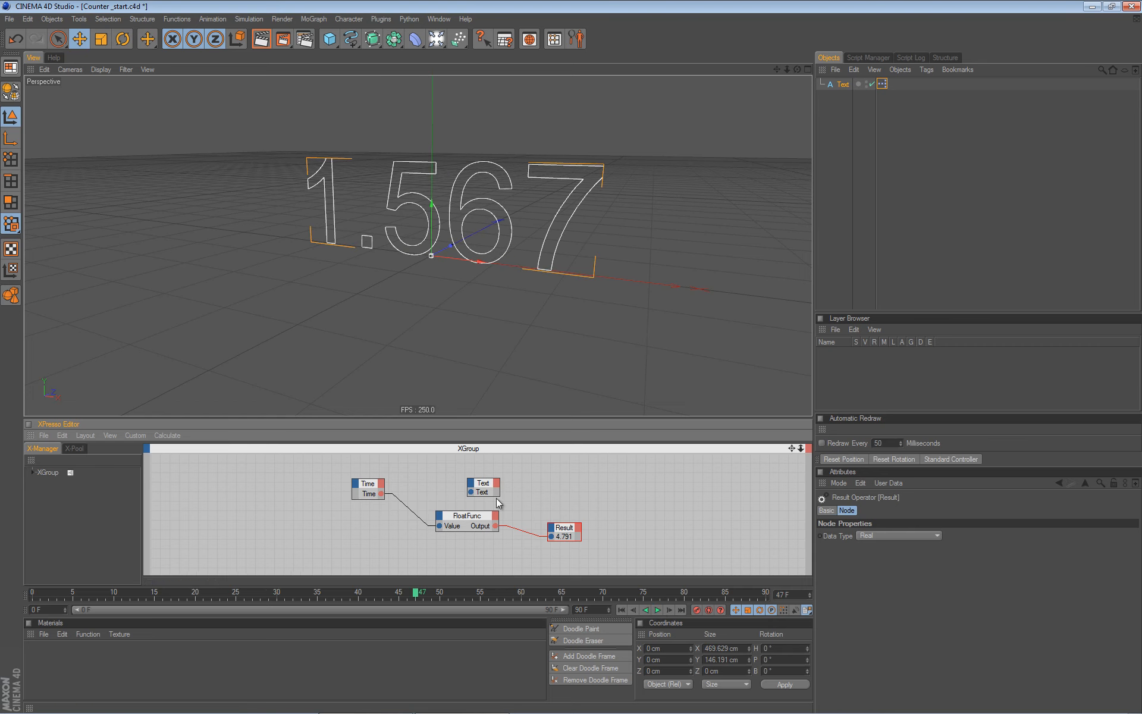
- Enable Animation Refresh in the XPresso Editor and play the animation from the start to test the Result node
{"action": "left_click", "coordinate": [657, 610]}
{"action": "left_click", "coordinate": [657, 610]}
{"action": "left_click", "coordinate": [171, 436]}
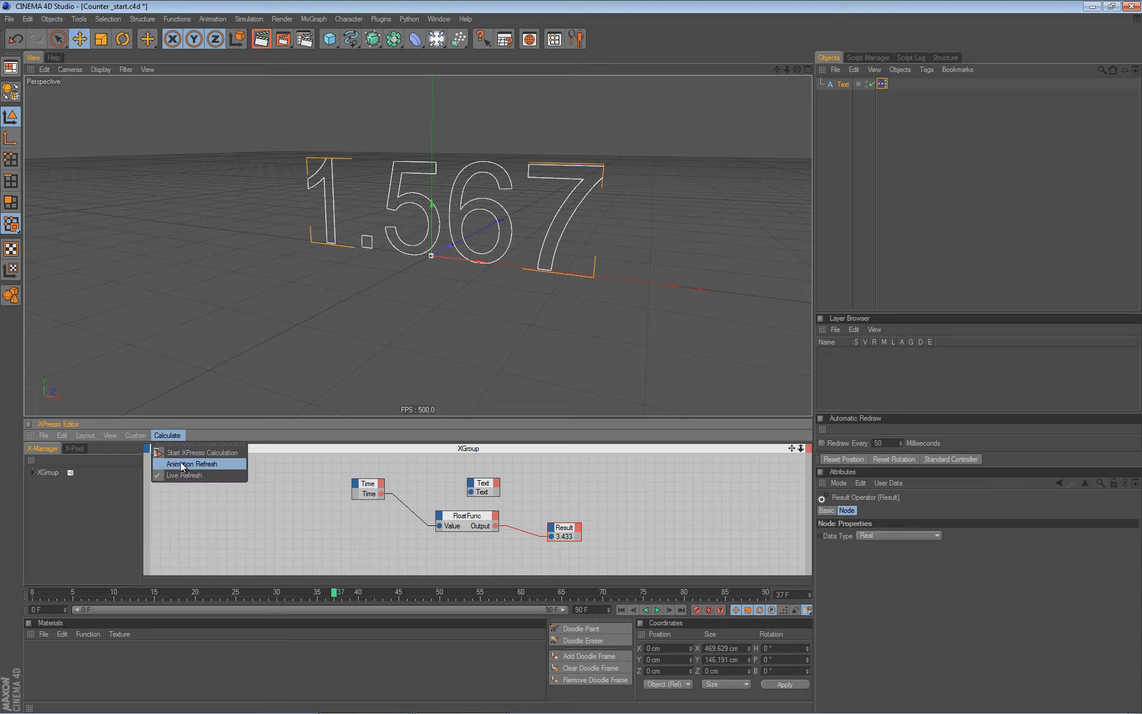
{"action": "left_click", "coordinate": [230, 462]}
{"action": "left_click", "coordinate": [621, 610]}
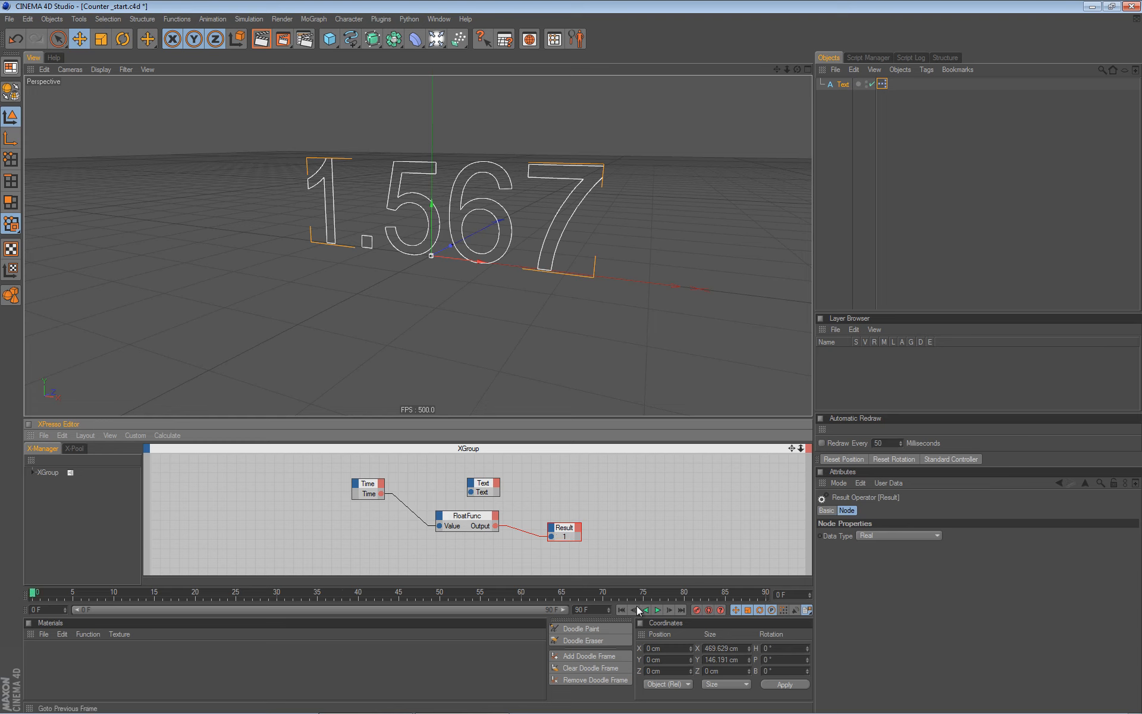
{"action": "left_click", "coordinate": [656, 610]}
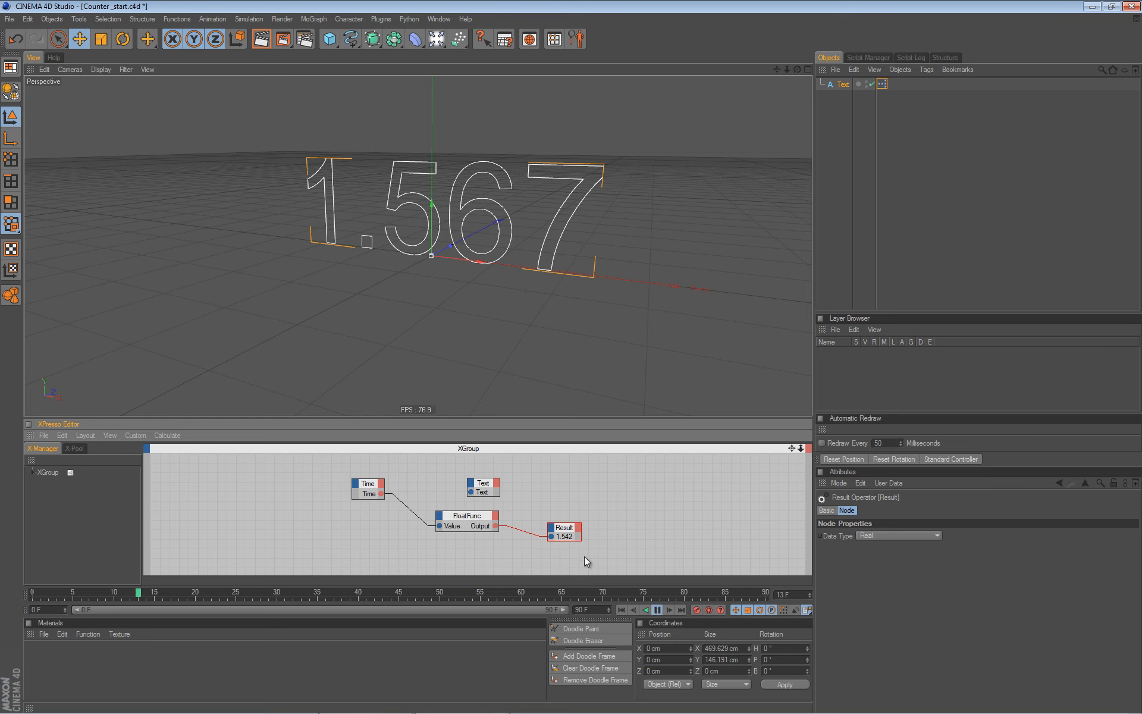
{"action": "left_click", "coordinate": [657, 610]}
- Set the FloatFunc node's function to Ceil, play the animation to test the result and rewind it
{"action": "left_click_drag", "start_coordinate": [568, 532], "coordinate": [583, 525]}
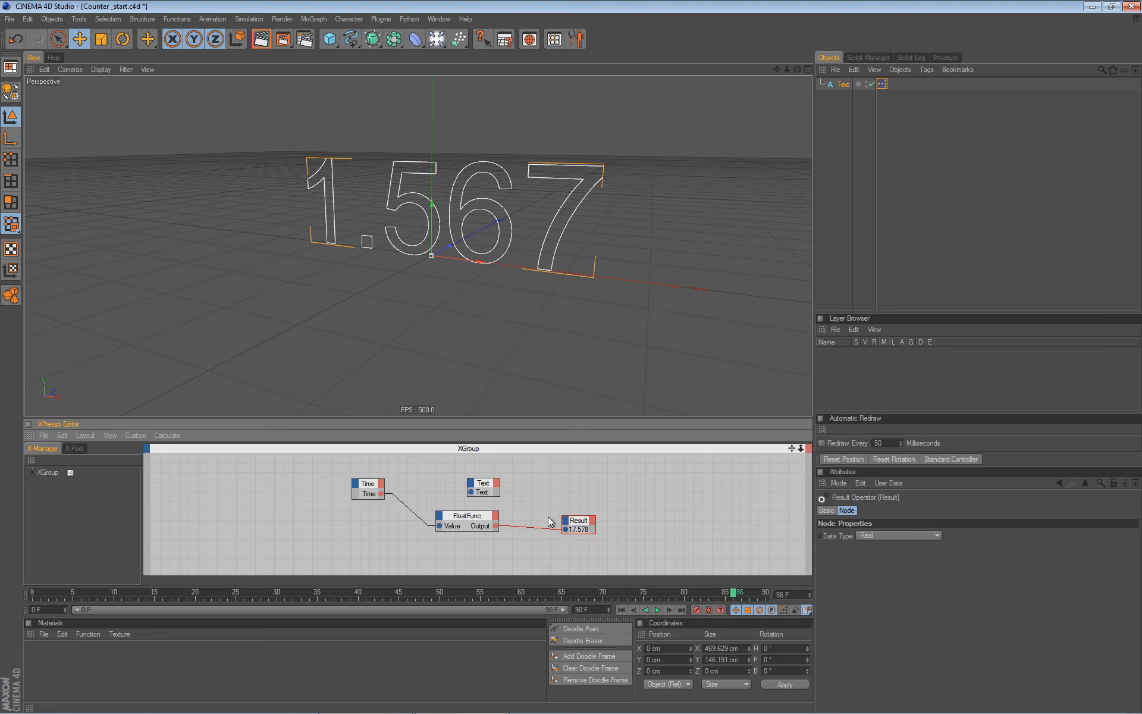
{"action": "left_click", "coordinate": [483, 523]}
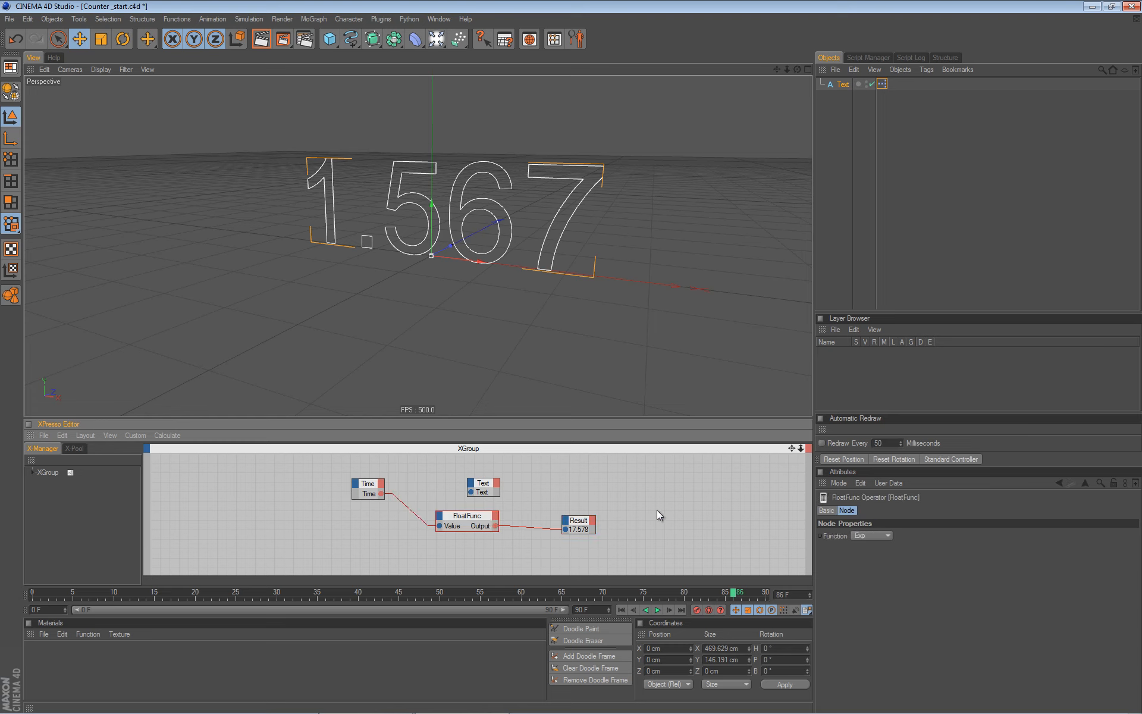
{"action": "left_click", "coordinate": [888, 536]}
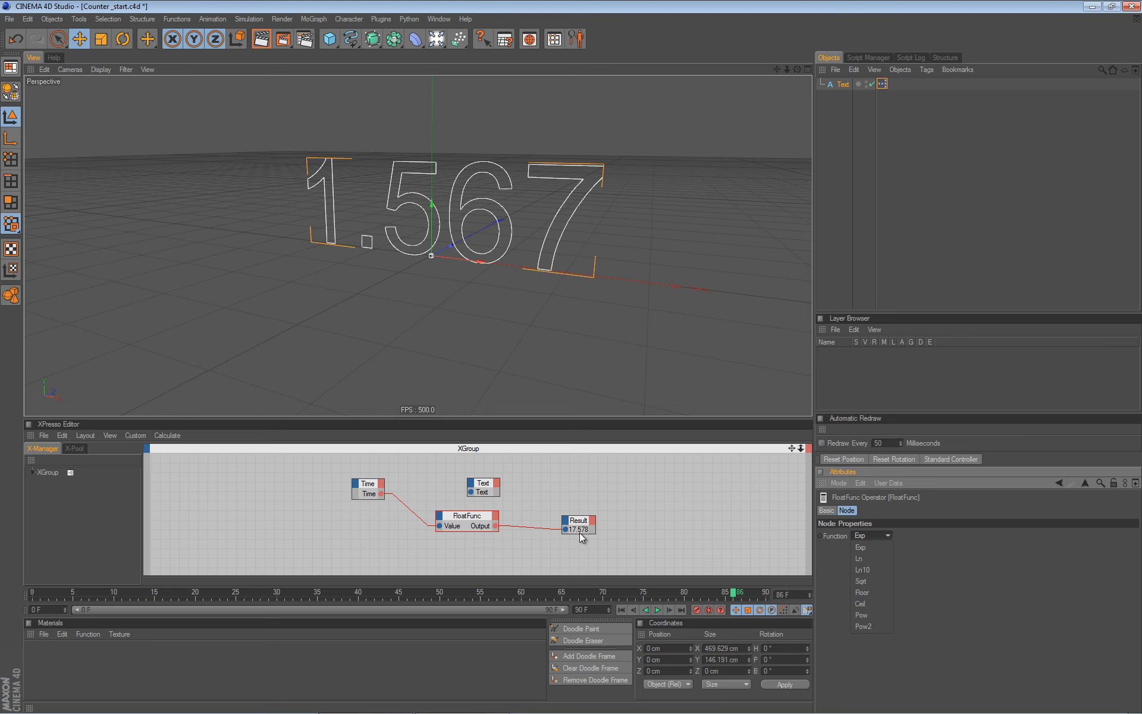
{"action": "left_click", "coordinate": [867, 604]}
{"action": "left_click", "coordinate": [657, 609]}
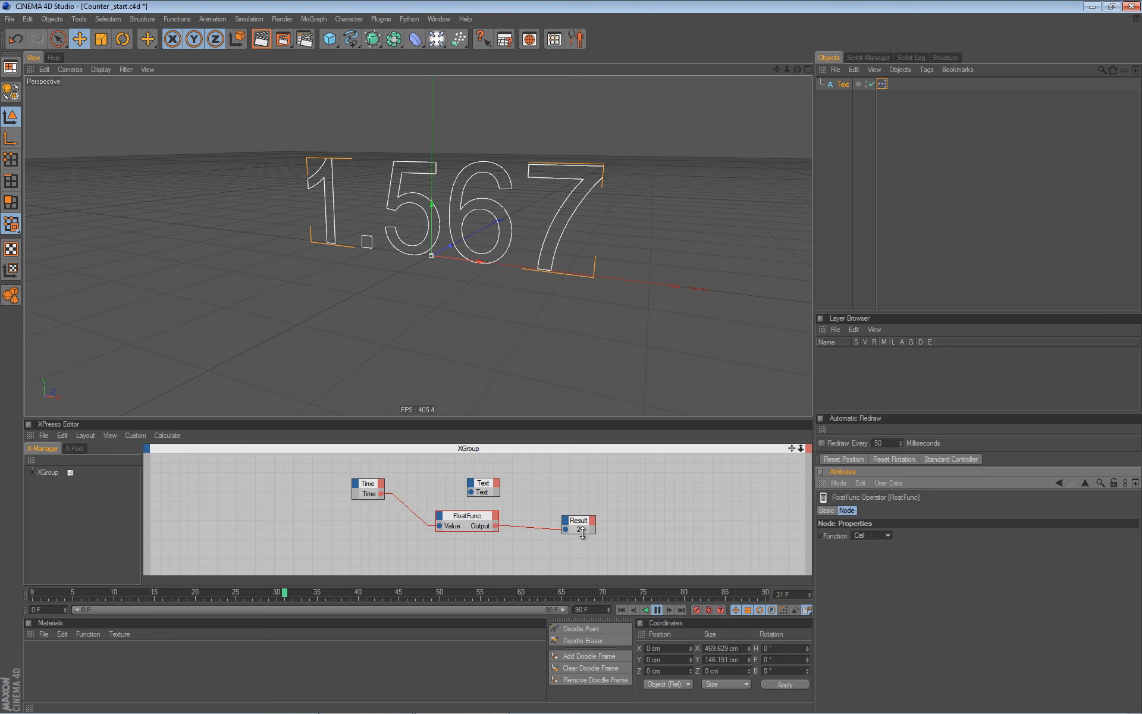
{"action": "left_click", "coordinate": [655, 610]}
{"action": "left_click", "coordinate": [621, 610]}
- Connect the FloatFunc Output to the Text node's Text input, and play and rewind the animation
{"action": "left_click_drag", "start_coordinate": [475, 519], "coordinate": [508, 492]}
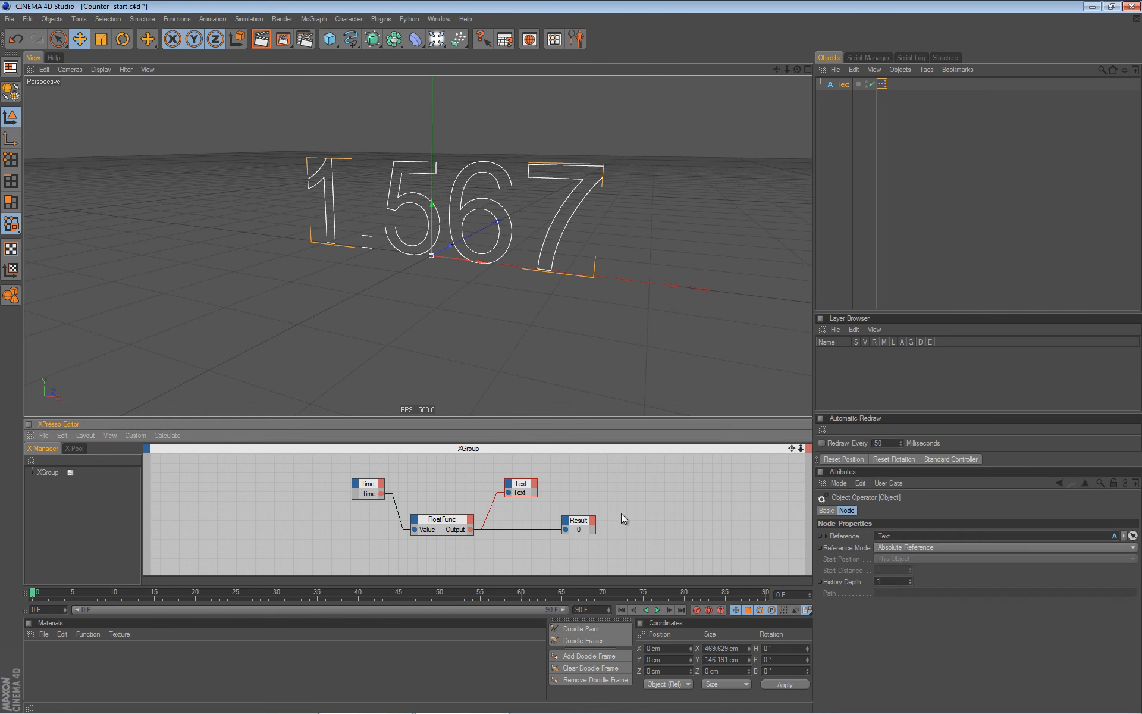
{"action": "left_click", "coordinate": [624, 609]}
{"action": "left_click", "coordinate": [657, 609]}
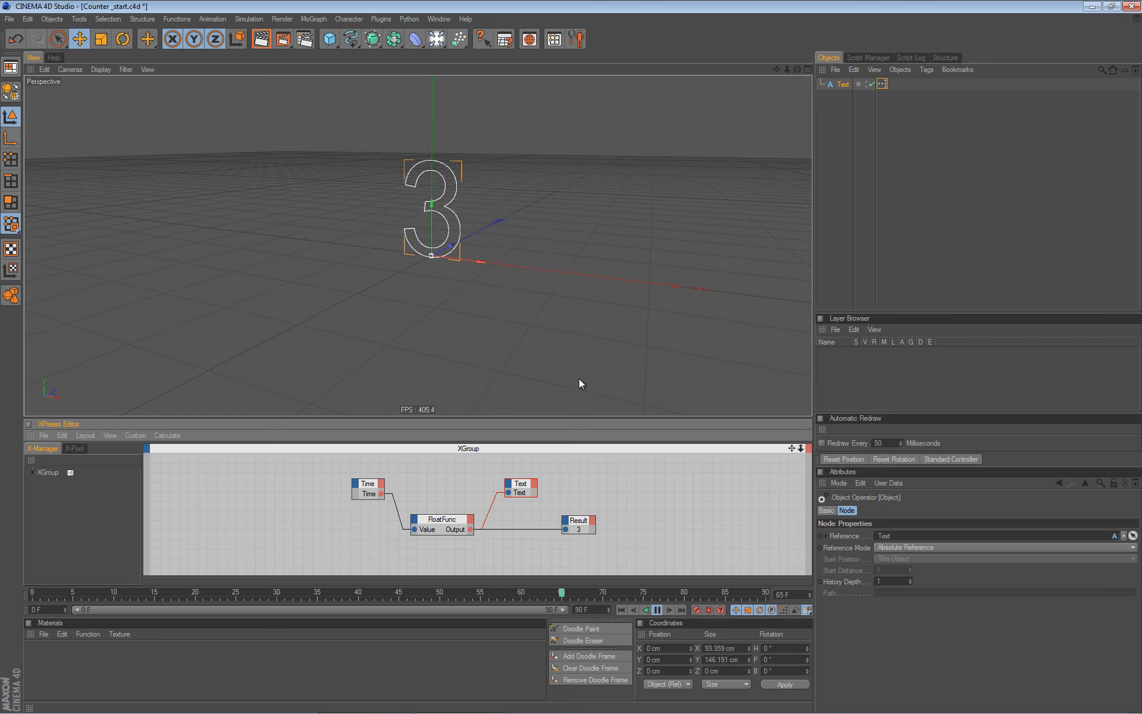
{"action": "left_click", "coordinate": [658, 609]}
{"action": "left_click", "coordinate": [621, 609]}
- Set the project length to 1000 frames, extend the preview range to its full length, and play and rewind the animation
{"action": "left_click", "coordinate": [601, 607]}
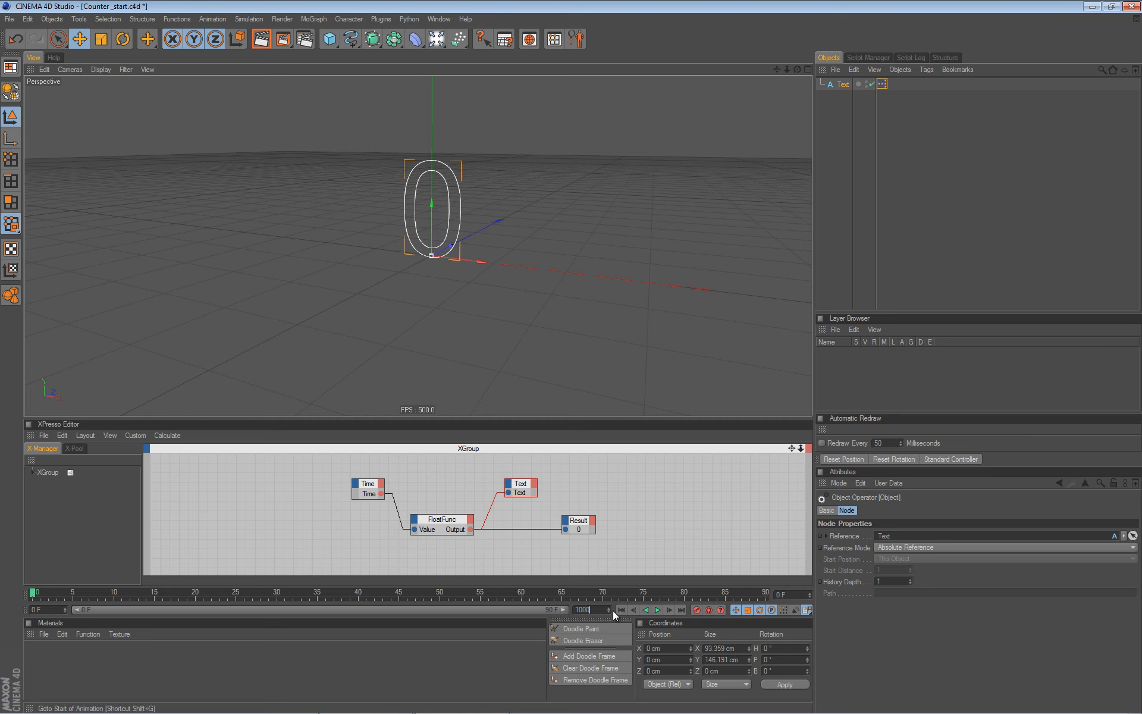
{"action": "left_click", "coordinate": [781, 593]}
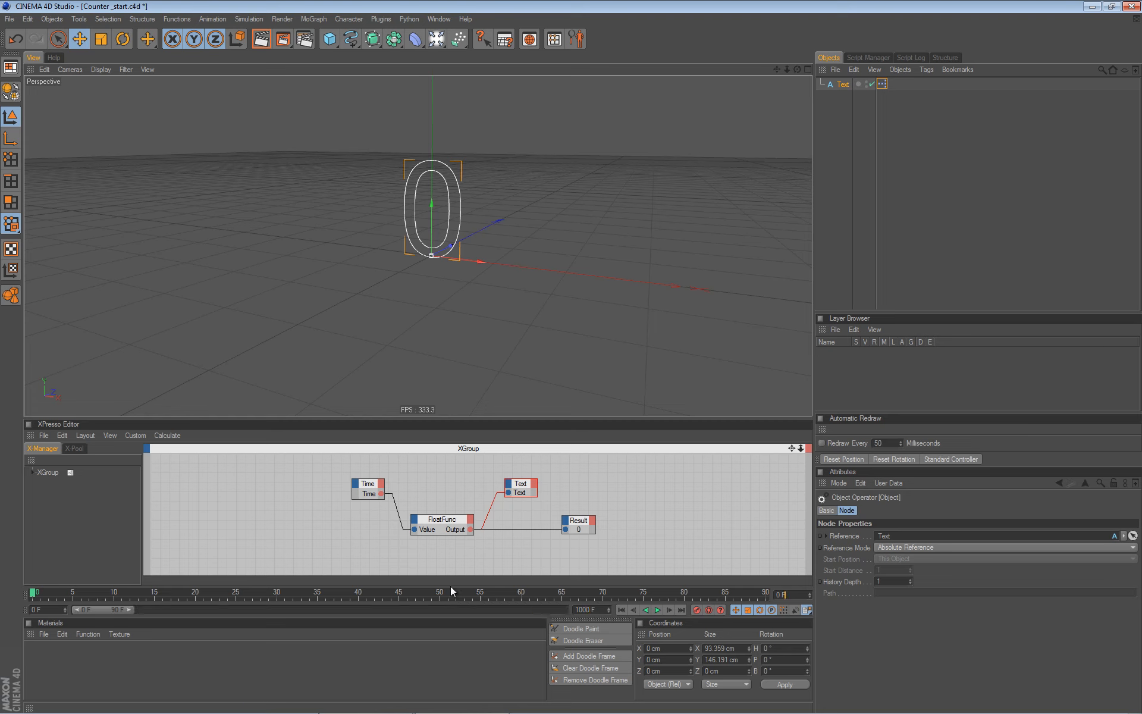
{"action": "left_click_drag", "start_coordinate": [129, 610], "coordinate": [565, 609]}
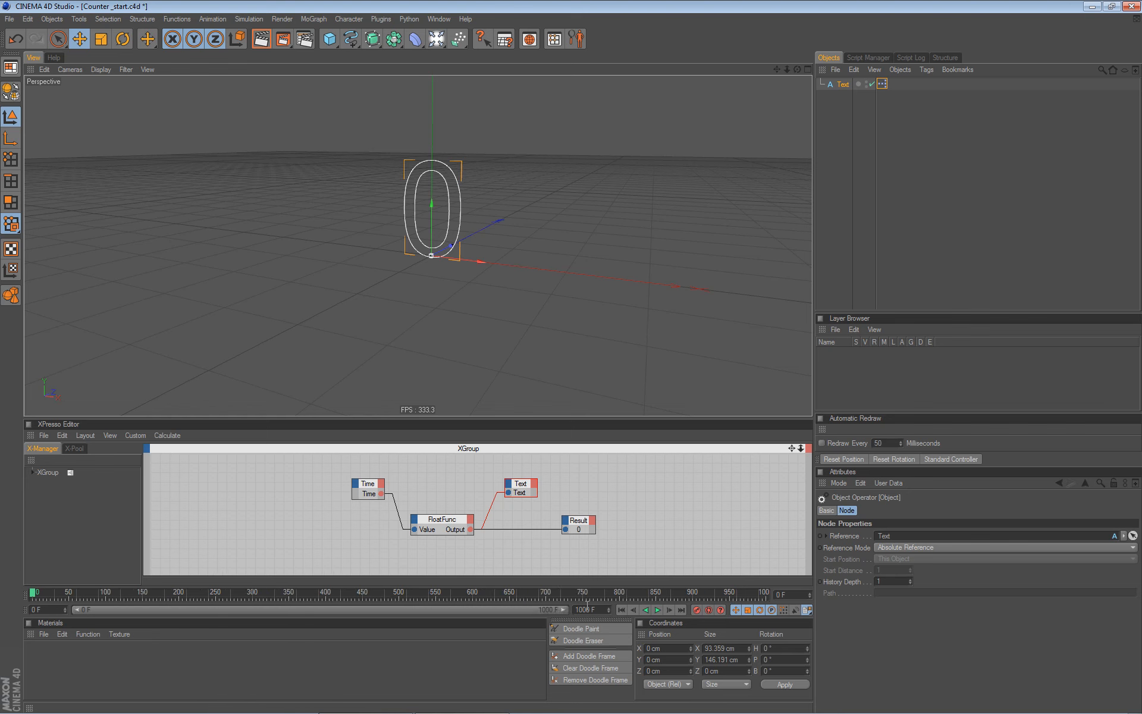
{"action": "left_click", "coordinate": [657, 609]}
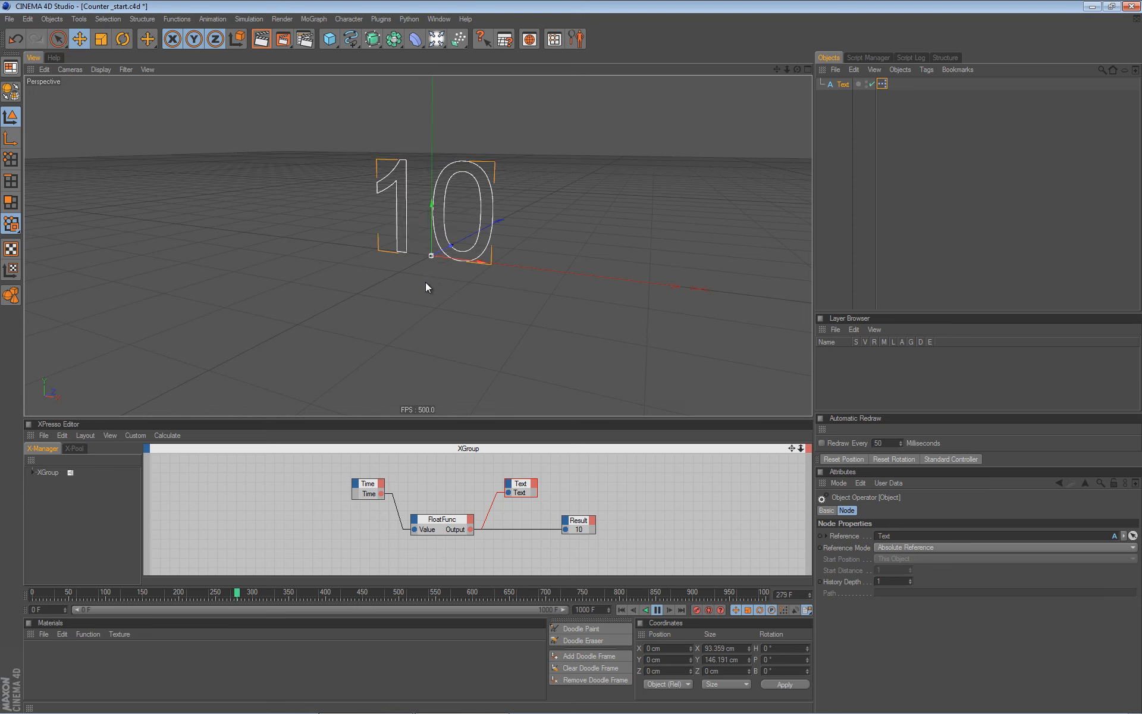
{"action": "left_click", "coordinate": [657, 610]}
{"action": "left_click", "coordinate": [621, 609]}
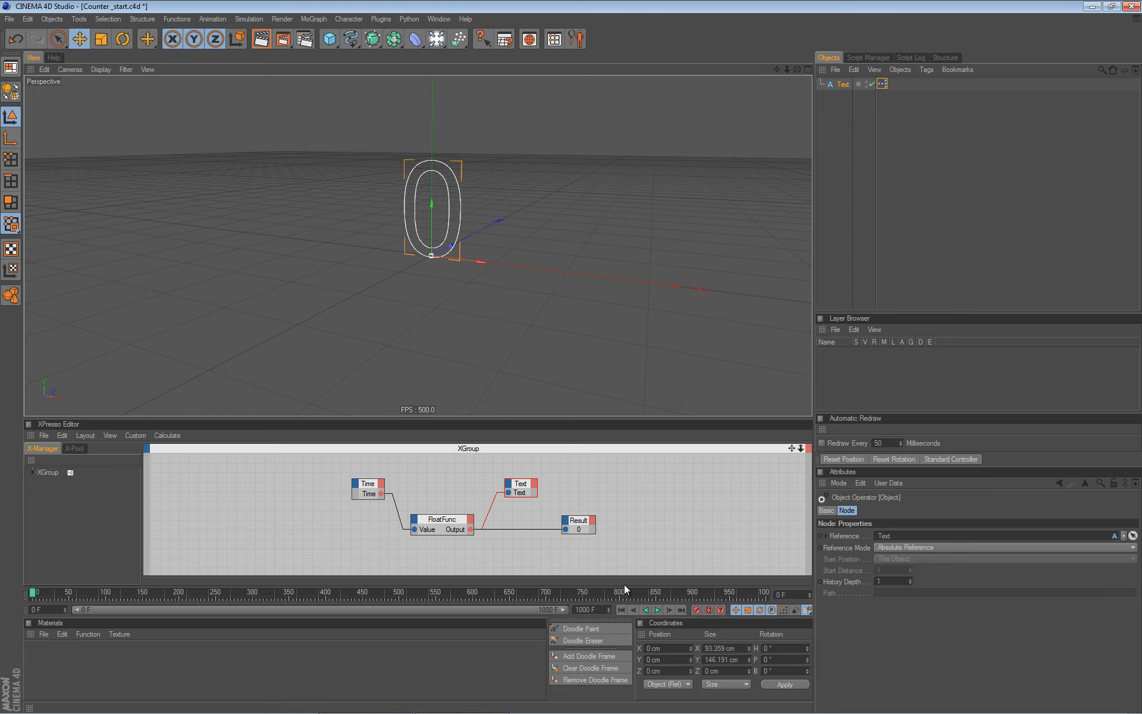
- Save the scene, play the counter animation once more and rewind it
{"action": "key", "text": "ctrl+s"}
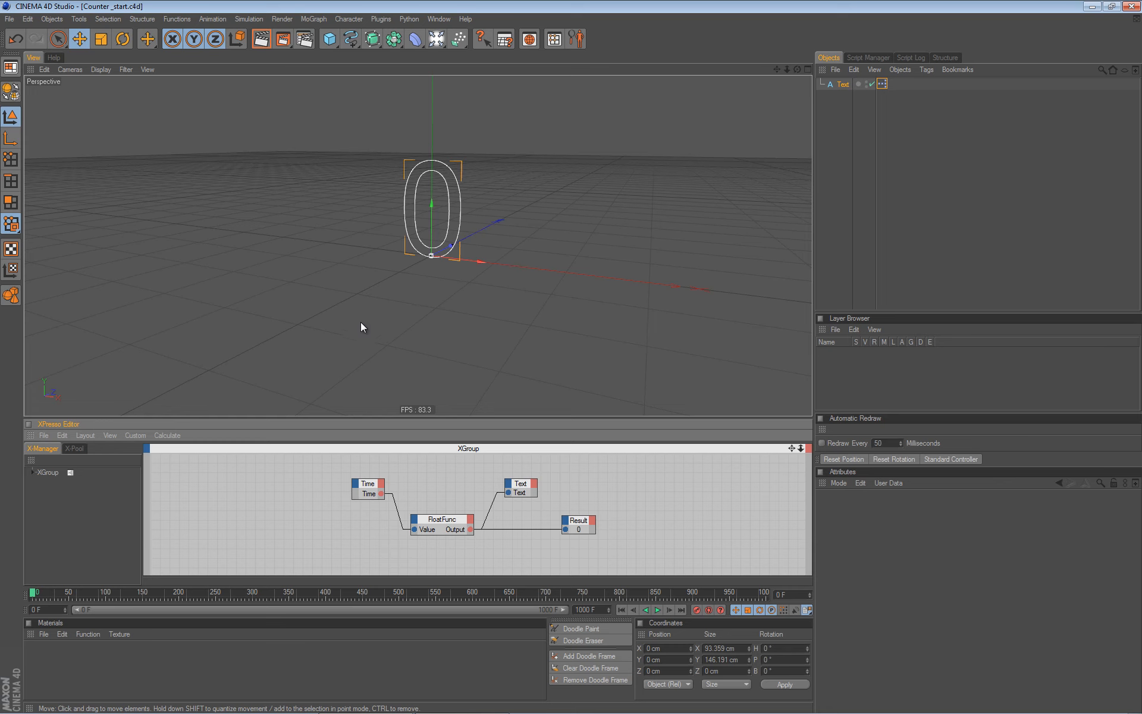
{"action": "left_click", "coordinate": [657, 610]}
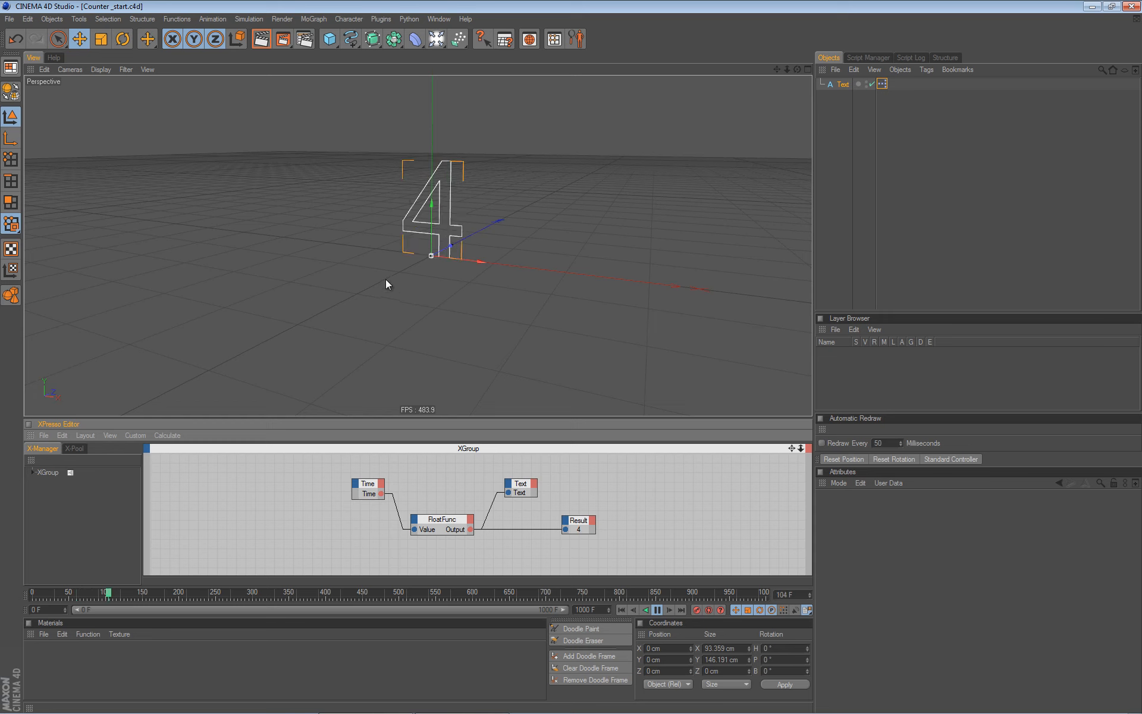
{"action": "left_click", "coordinate": [657, 610]}
{"action": "left_click", "coordinate": [621, 609]}
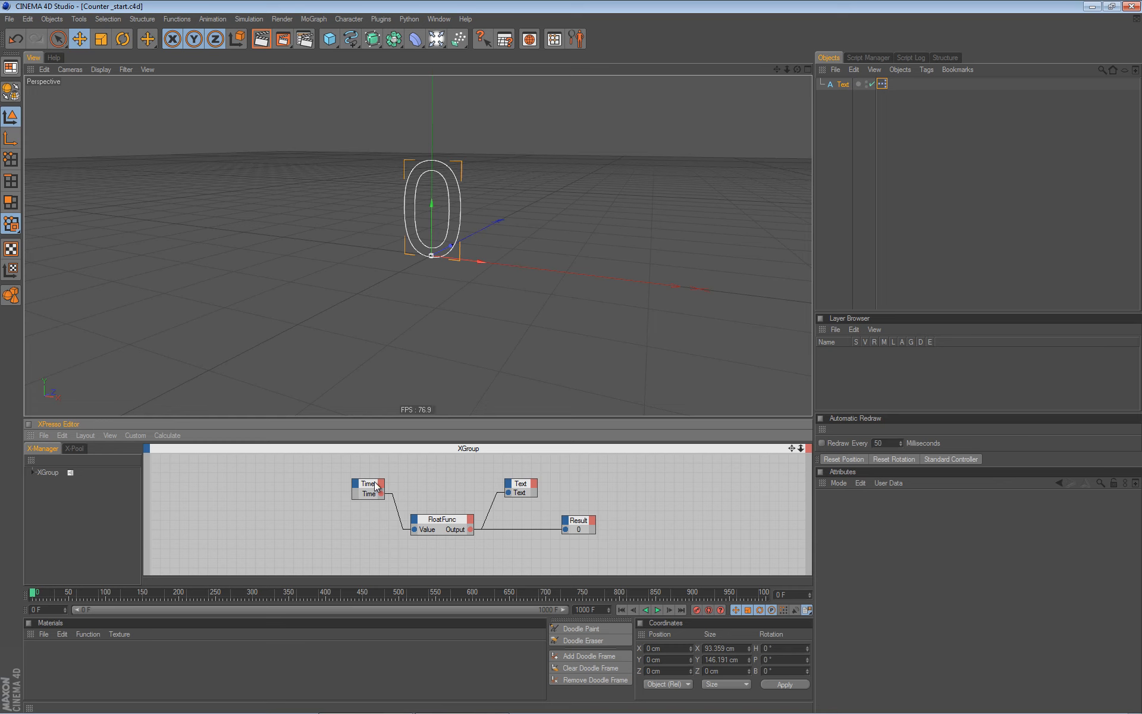
- Rearrange the Time, FloatFunc, Result and Text nodes lower in the XGroup, and play and rewind the animation
{"action": "left_click_drag", "start_coordinate": [367, 493], "coordinate": [346, 513]}
{"action": "left_click_drag", "start_coordinate": [446, 526], "coordinate": [436, 538]}
{"action": "left_click_drag", "start_coordinate": [567, 519], "coordinate": [555, 541]}
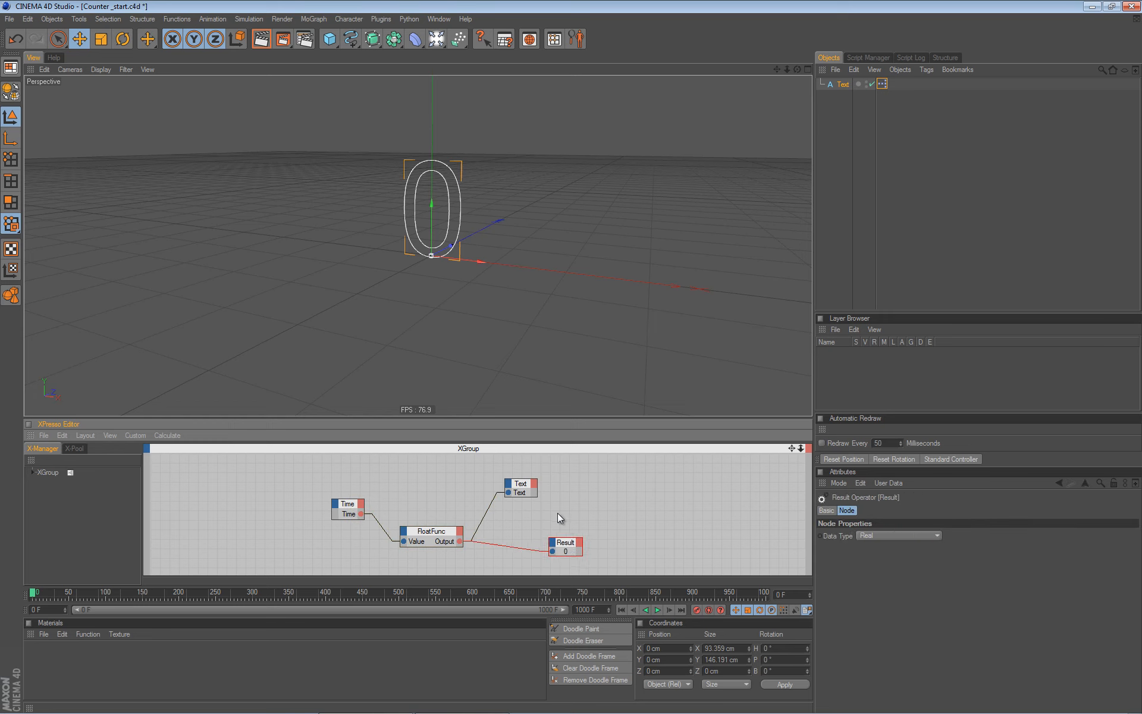
{"action": "left_click_drag", "start_coordinate": [527, 487], "coordinate": [536, 504]}
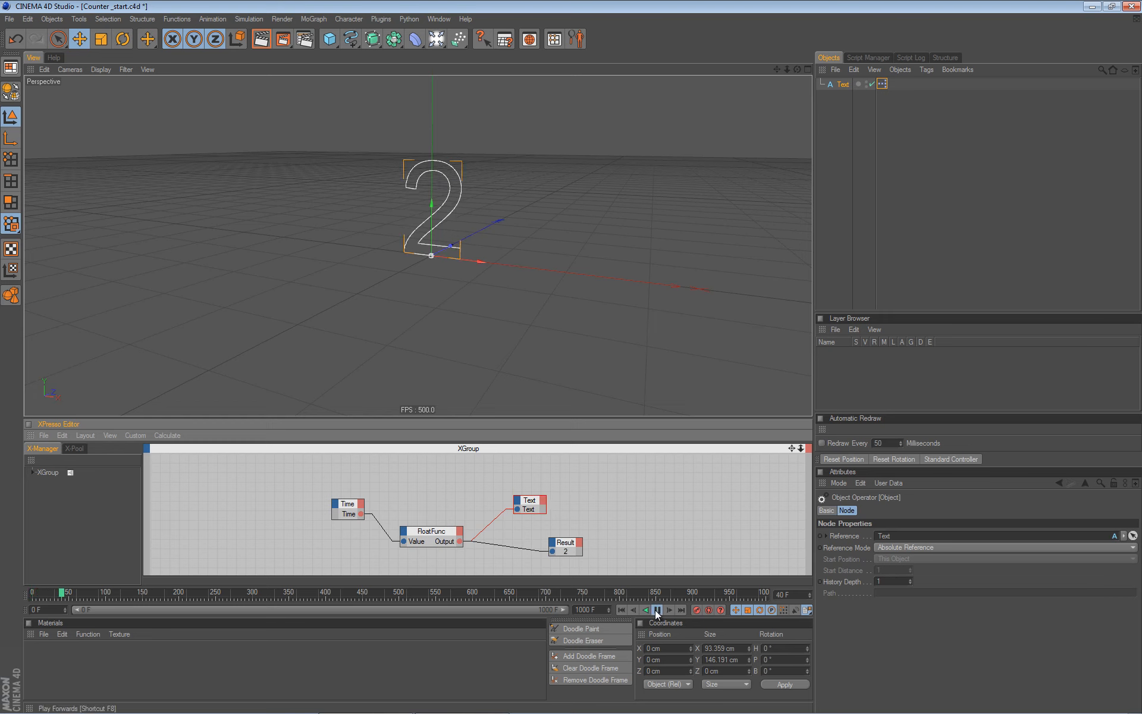
{"action": "left_click", "coordinate": [657, 610]}
{"action": "left_click", "coordinate": [622, 610]}
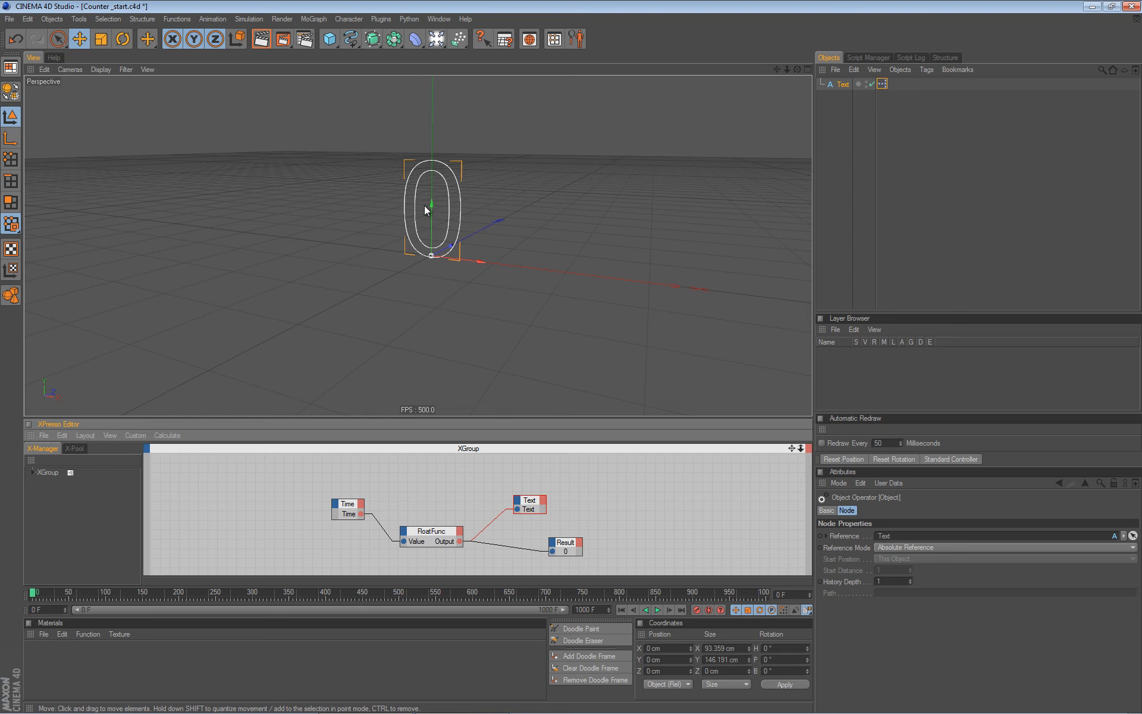
- Add a Constant node with the value 10 and place it above the Time node
{"action": "right_click", "coordinate": [415, 469]}
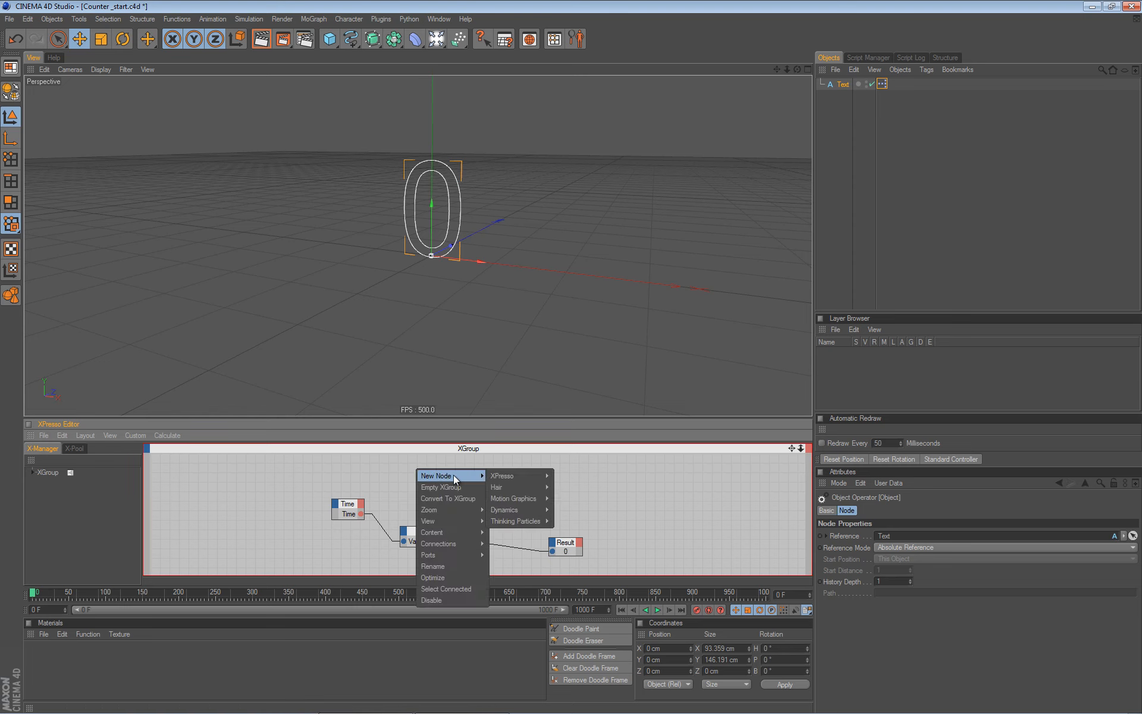
{"action": "mouse_move", "coordinate": [573, 475]}
{"action": "left_click", "coordinate": [619, 481]}
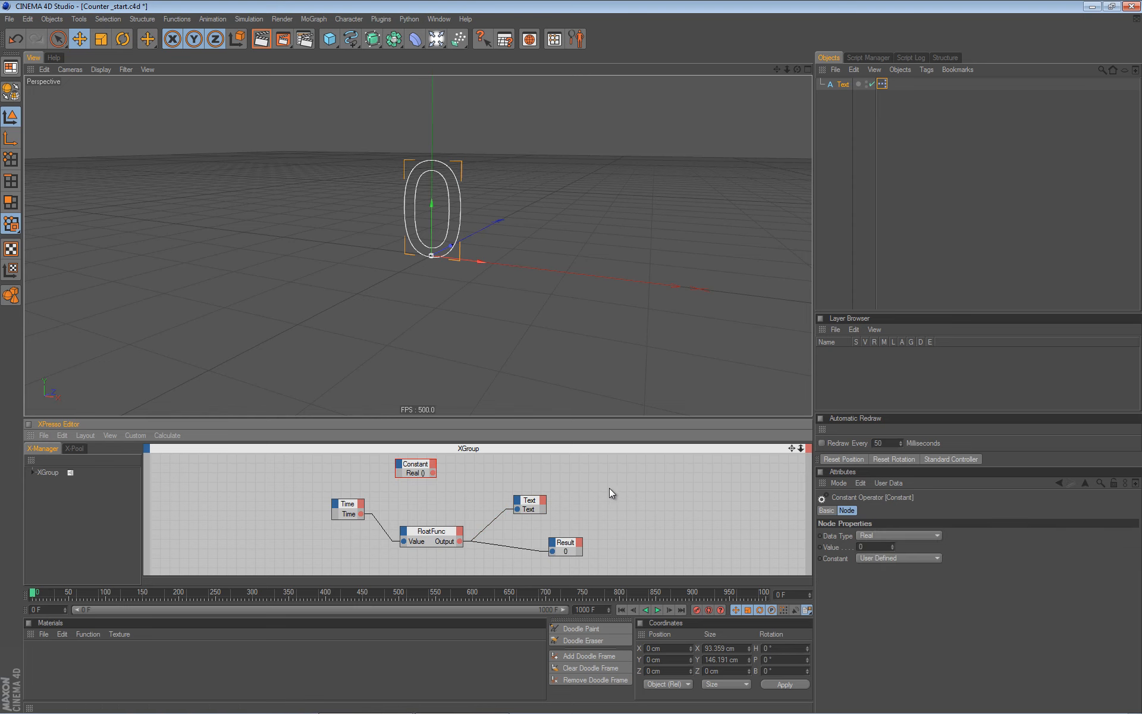
{"action": "left_click", "coordinate": [875, 546]}
{"action": "left_click_drag", "start_coordinate": [422, 470], "coordinate": [396, 474]}
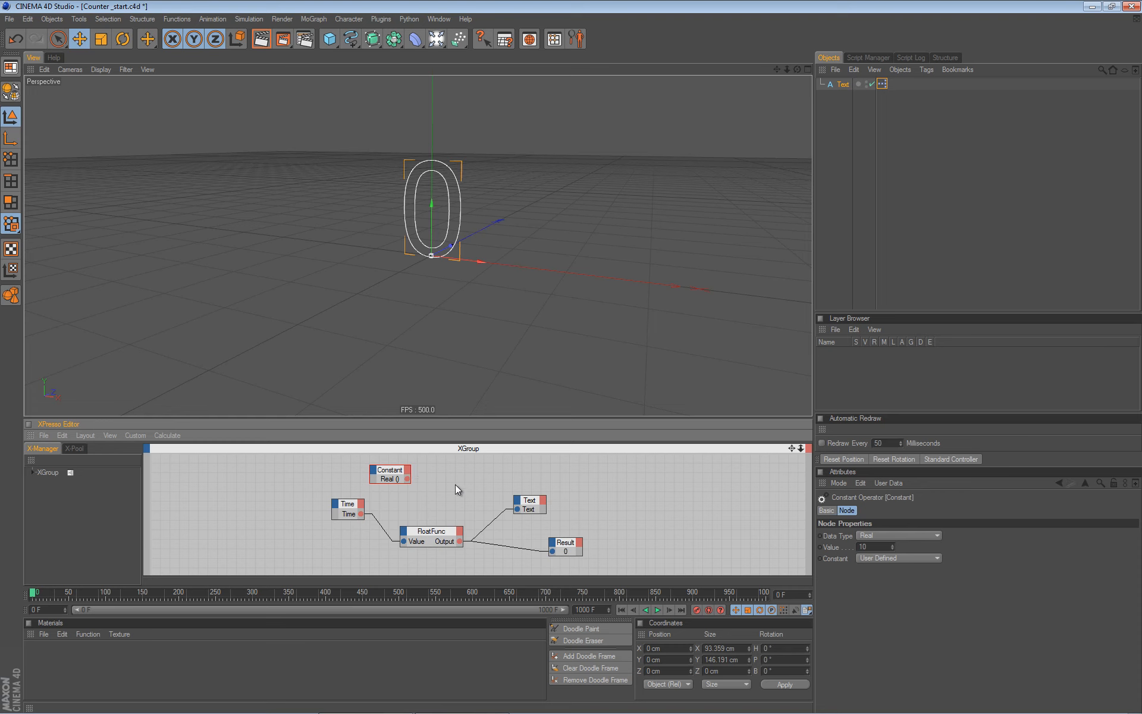
- Replace the FloatFunc connection to the Text node with the Constant output, and play and rewind the animation
{"action": "key", "text": "Delete"}
{"action": "left_click_drag", "start_coordinate": [511, 505], "coordinate": [466, 490]}
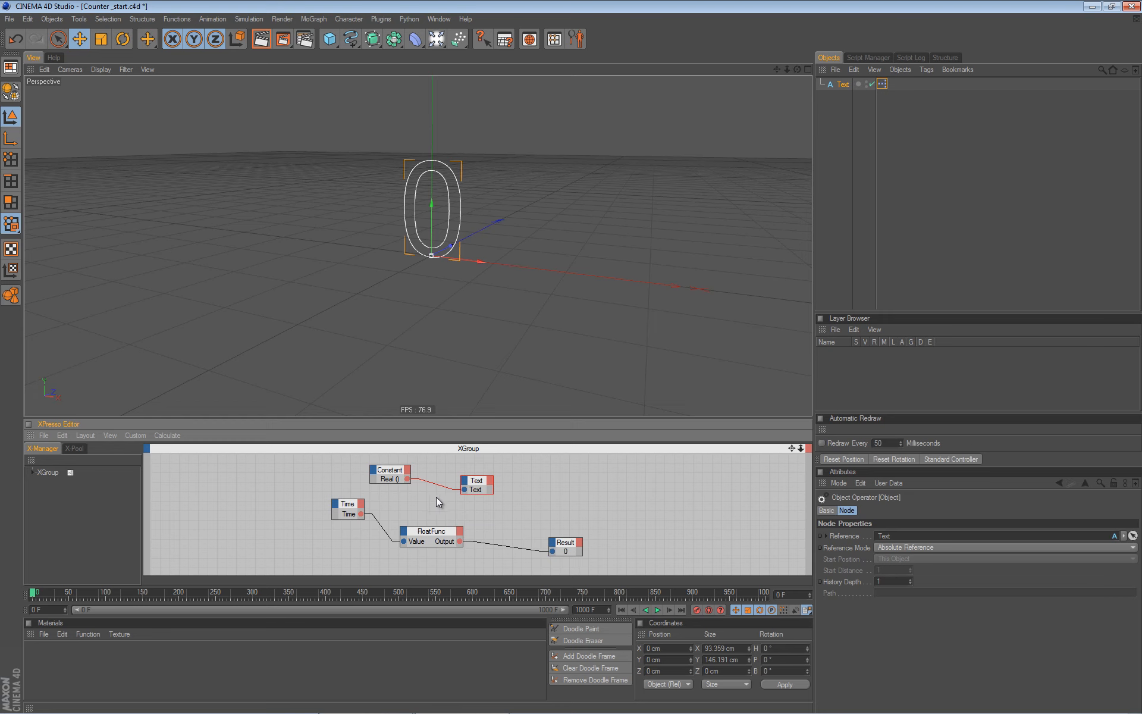
{"action": "left_click", "coordinate": [657, 610]}
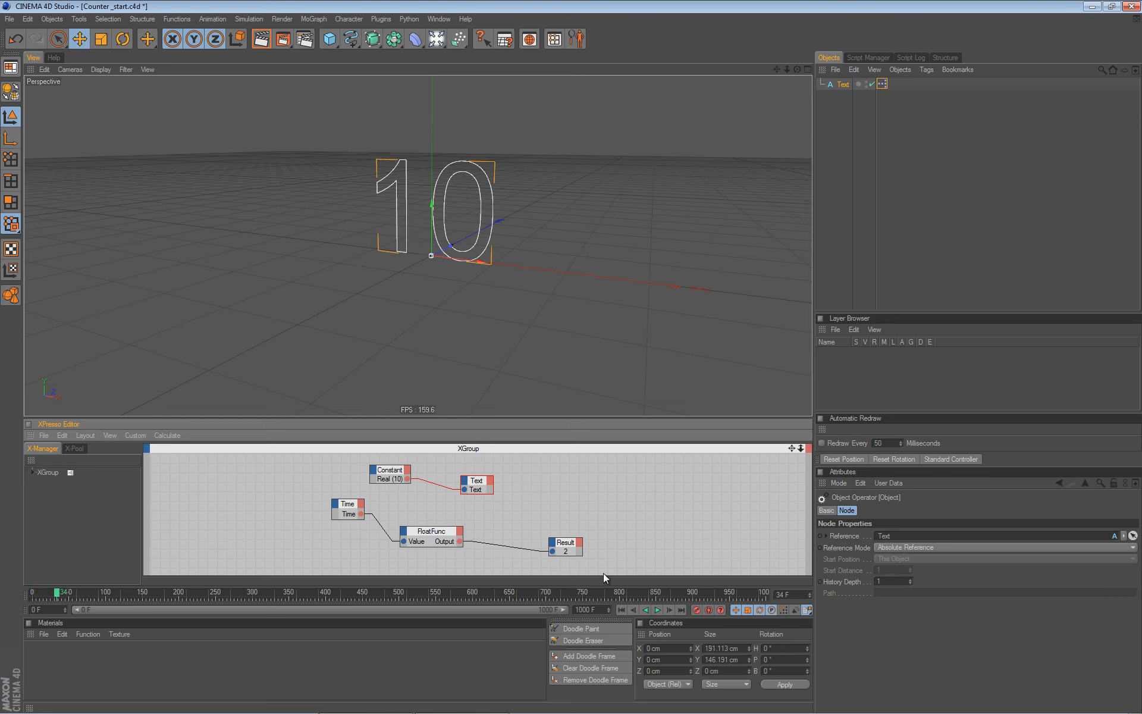
{"action": "left_click", "coordinate": [621, 609]}
- Step the Constant node's value upward and back down to 10 to test how the text follows it
{"action": "left_click", "coordinate": [397, 471]}
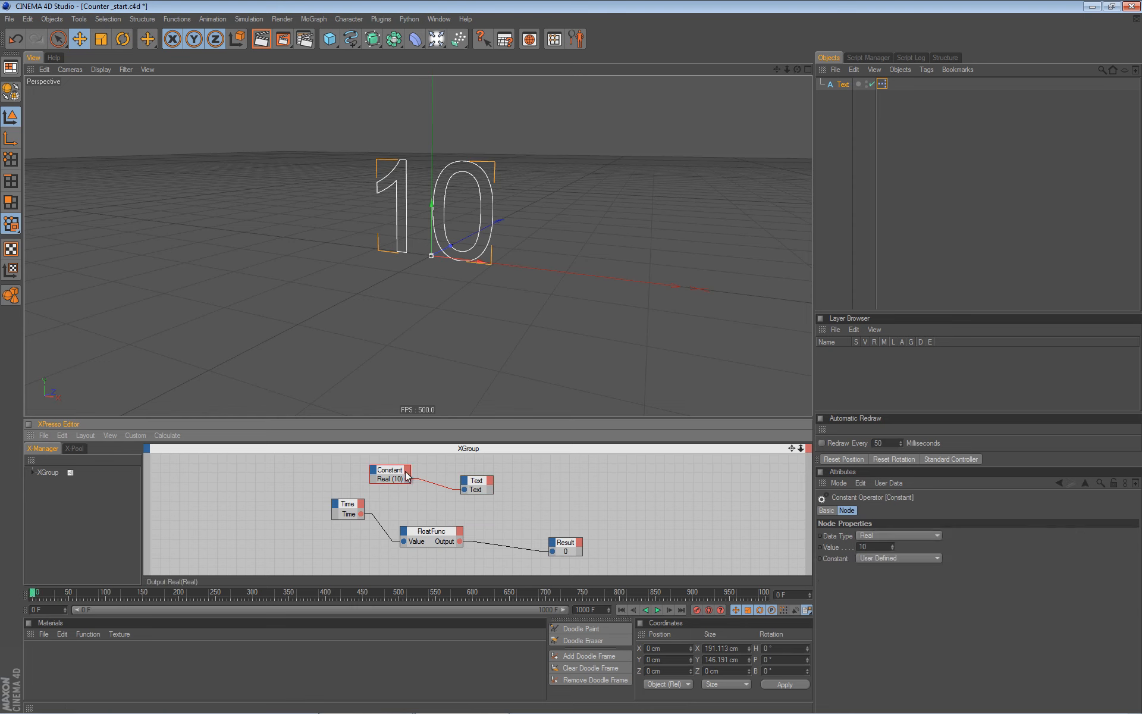
{"action": "left_click", "coordinate": [892, 544]}
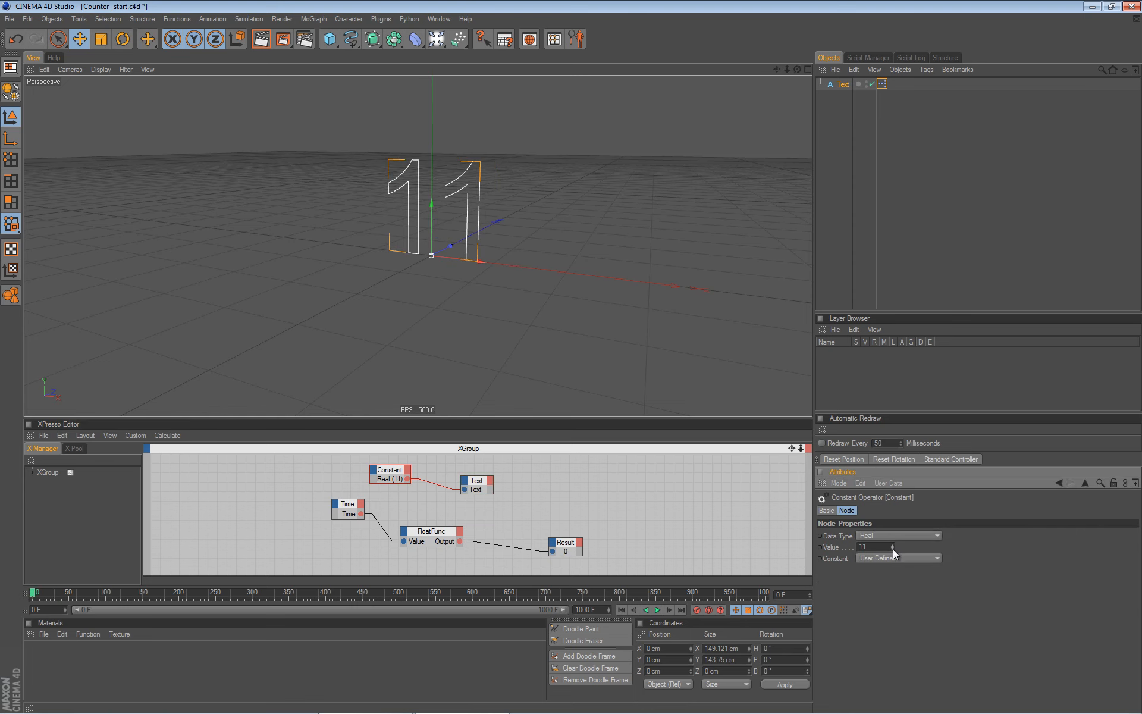
{"action": "left_click", "coordinate": [892, 545]}
{"action": "left_click", "coordinate": [892, 545]}
{"action": "left_click", "coordinate": [892, 544]}
{"action": "left_click", "coordinate": [893, 546]}
{"action": "left_click", "coordinate": [893, 549]}
{"action": "left_click", "coordinate": [893, 549]}
{"action": "left_click", "coordinate": [891, 550]}
{"action": "left_click", "coordinate": [892, 550]}
{"action": "left_click", "coordinate": [892, 549]}
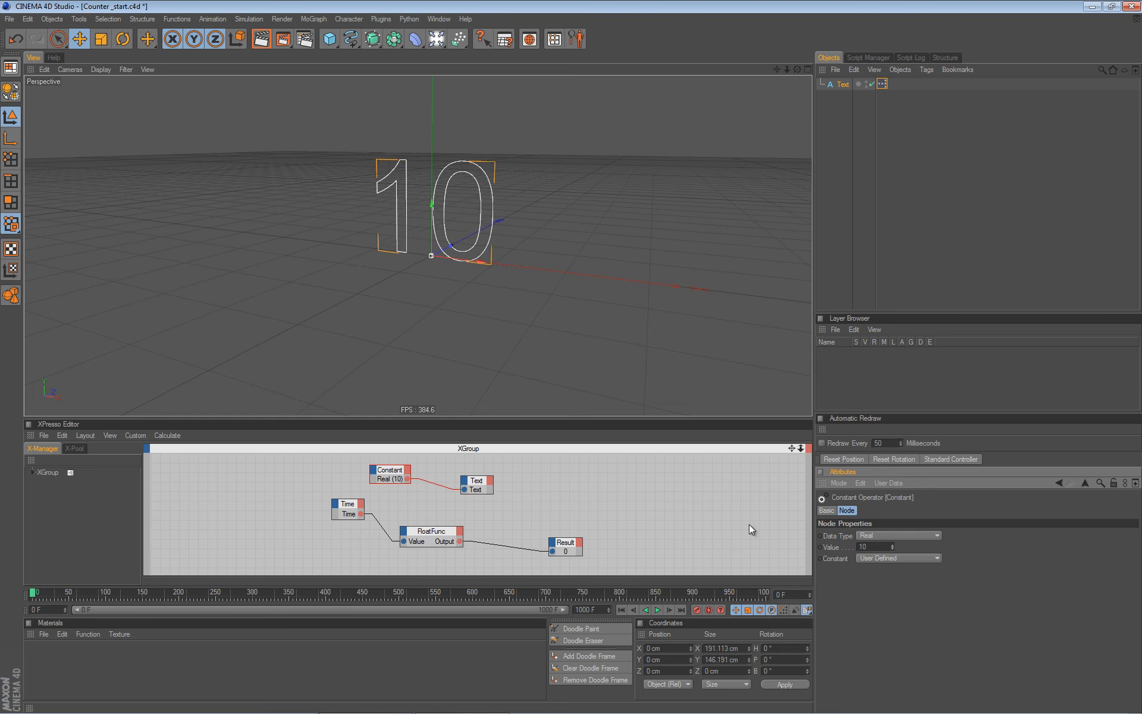
- Move the Text node farther from the Constant node, and play and rewind the animation to check the constant-driven text
{"action": "left_click_drag", "start_coordinate": [460, 488], "coordinate": [519, 489]}
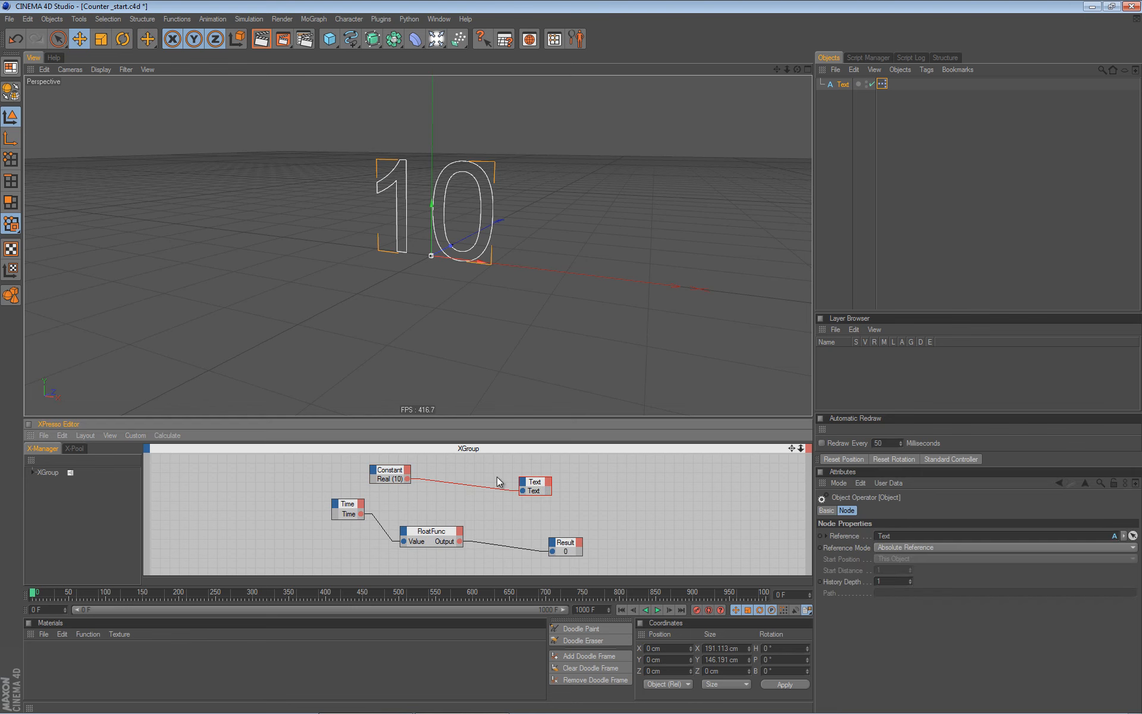
{"action": "left_click", "coordinate": [390, 474]}
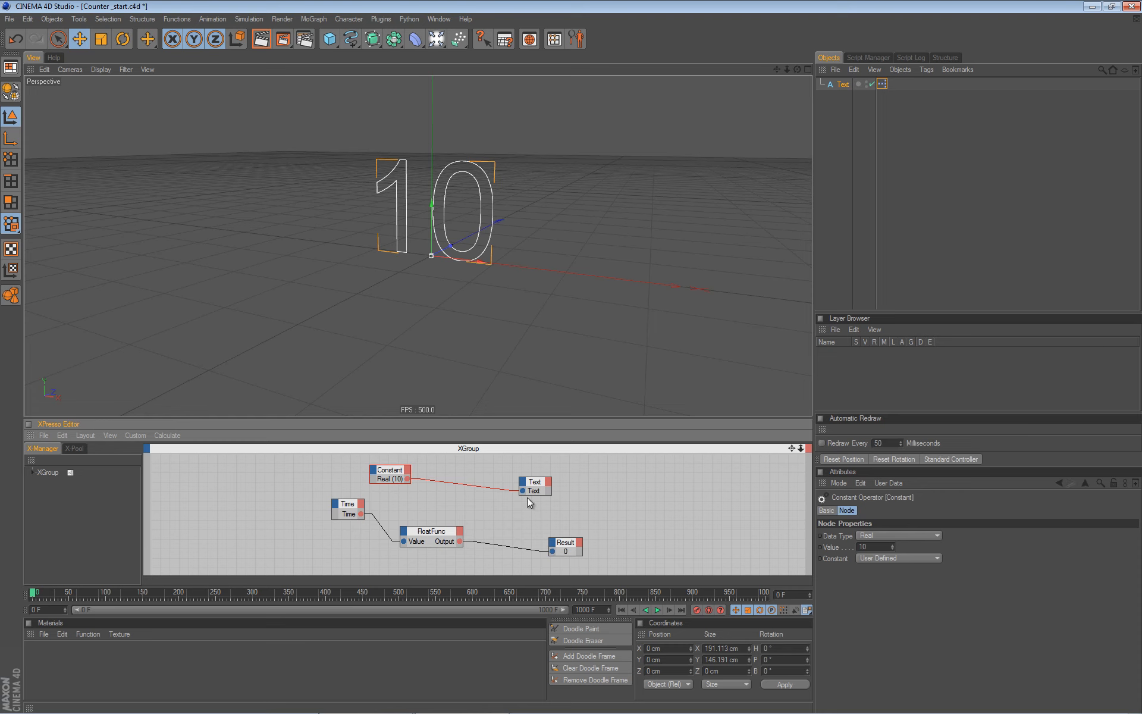
{"action": "left_click", "coordinate": [657, 610]}
{"action": "left_click", "coordinate": [657, 609]}
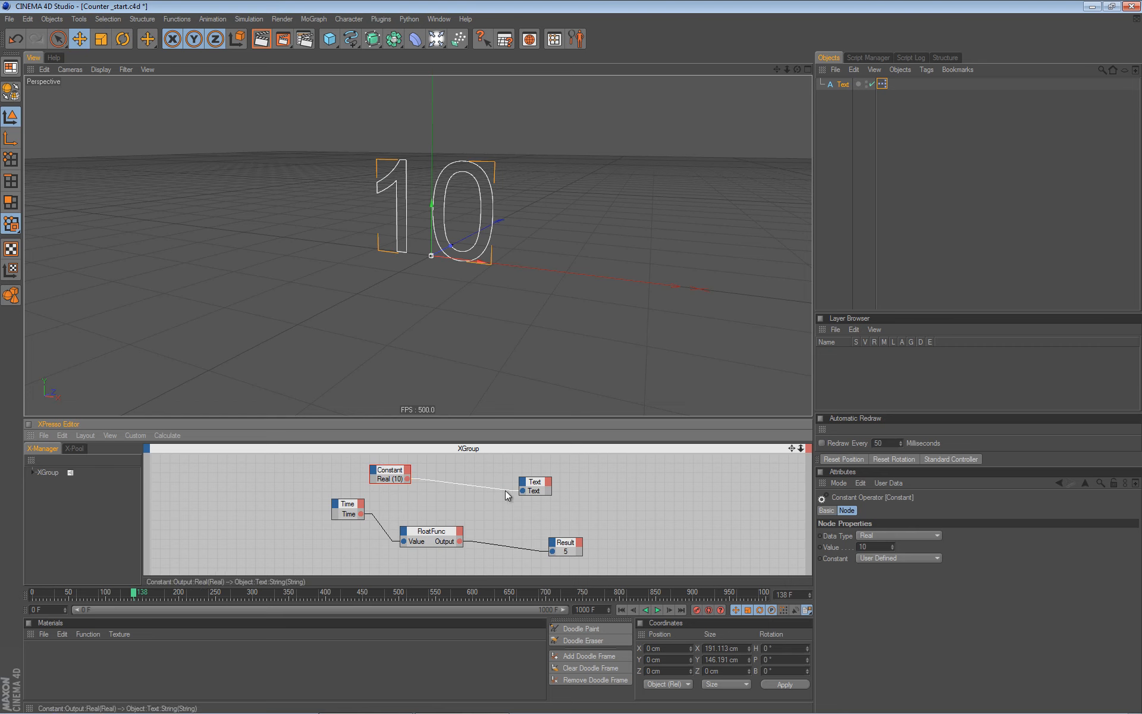
{"action": "left_click", "coordinate": [621, 610]}
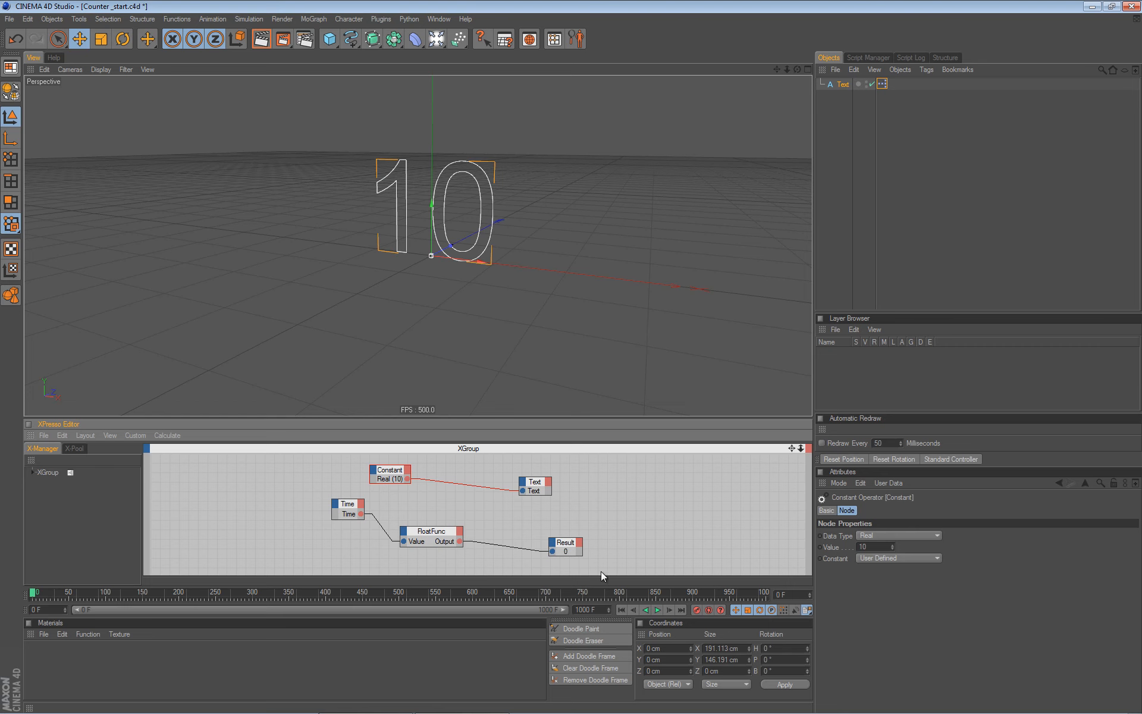
- Add a Math node and place it between the Constant and Text nodes, shifting the Result and Text nodes to make room
{"action": "left_click_drag", "start_coordinate": [565, 547], "coordinate": [555, 543]}
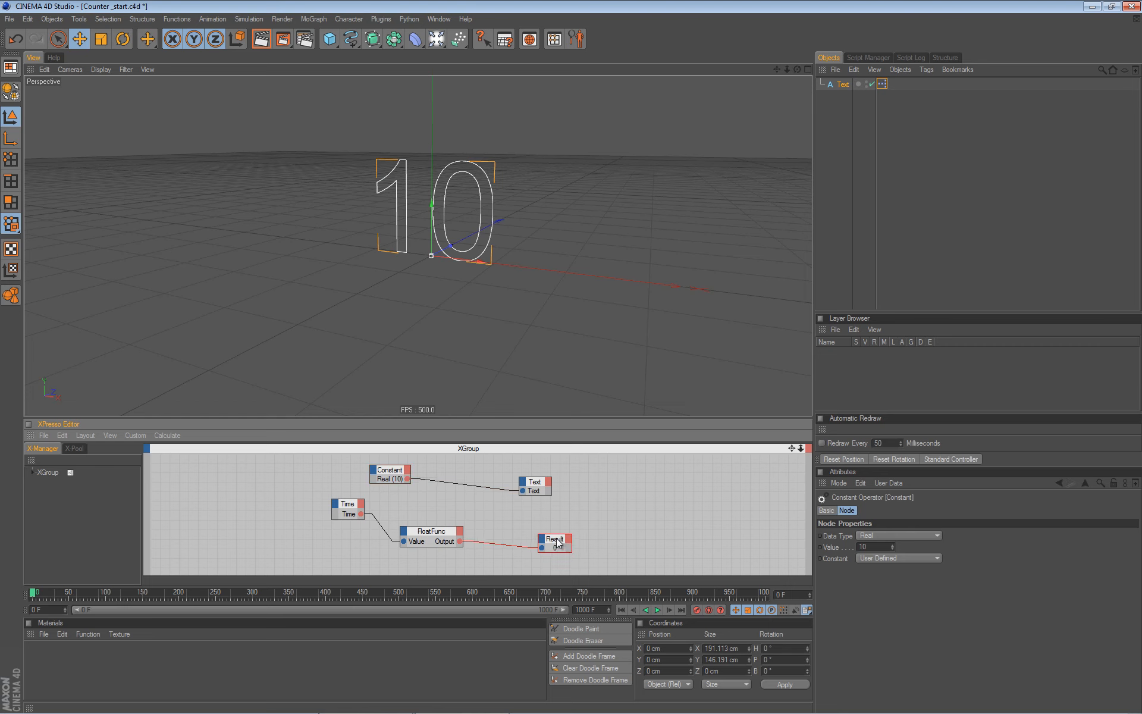
{"action": "right_click", "coordinate": [480, 501]}
{"action": "mouse_move", "coordinate": [515, 508]}
{"action": "mouse_move", "coordinate": [606, 510]}
{"action": "mouse_move", "coordinate": [638, 542]}
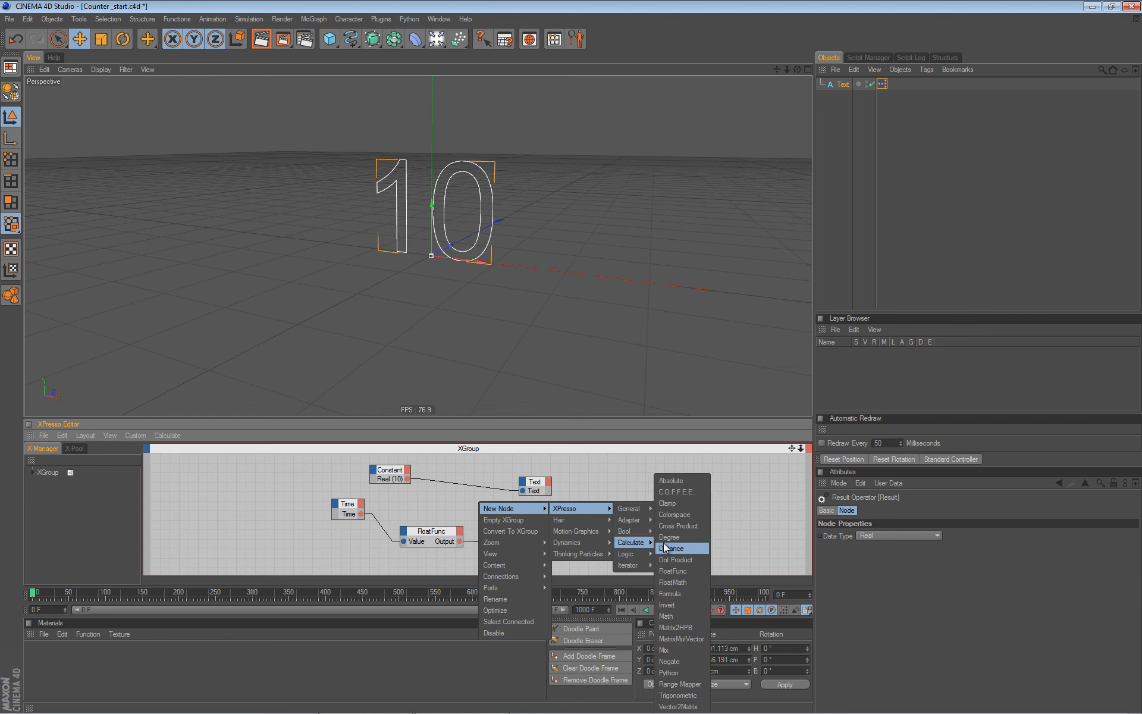
{"action": "left_click", "coordinate": [676, 615]}
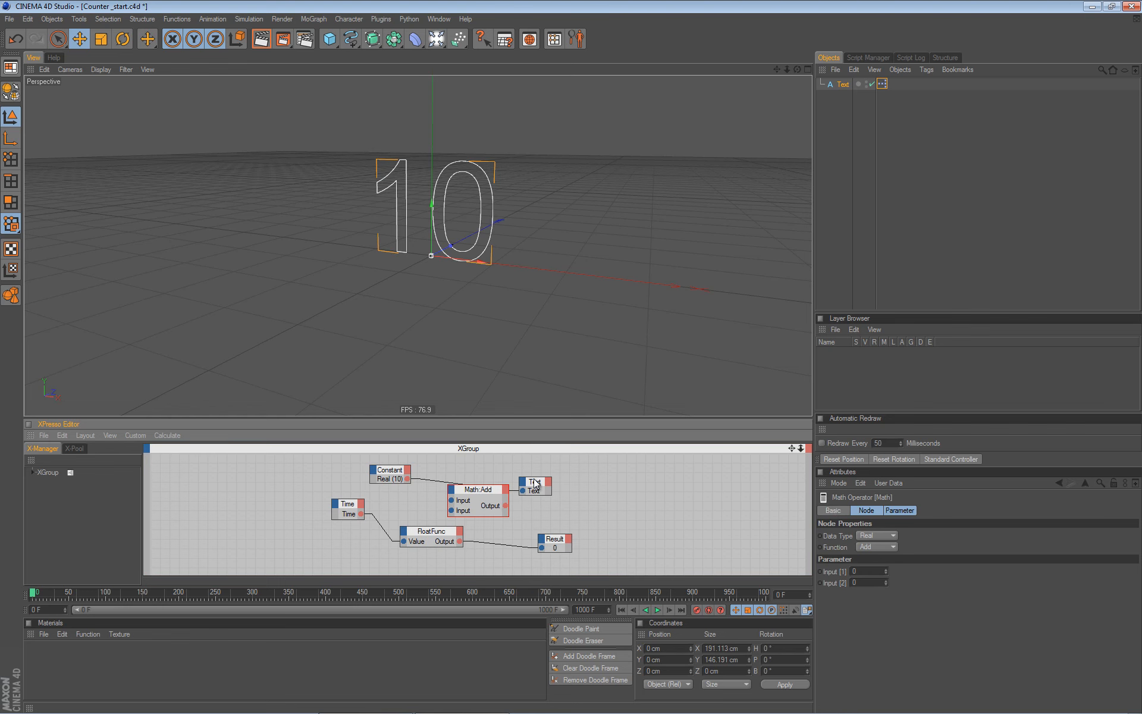
{"action": "left_click_drag", "start_coordinate": [536, 481], "coordinate": [567, 459]}
{"action": "left_click_drag", "start_coordinate": [492, 492], "coordinate": [517, 489]}
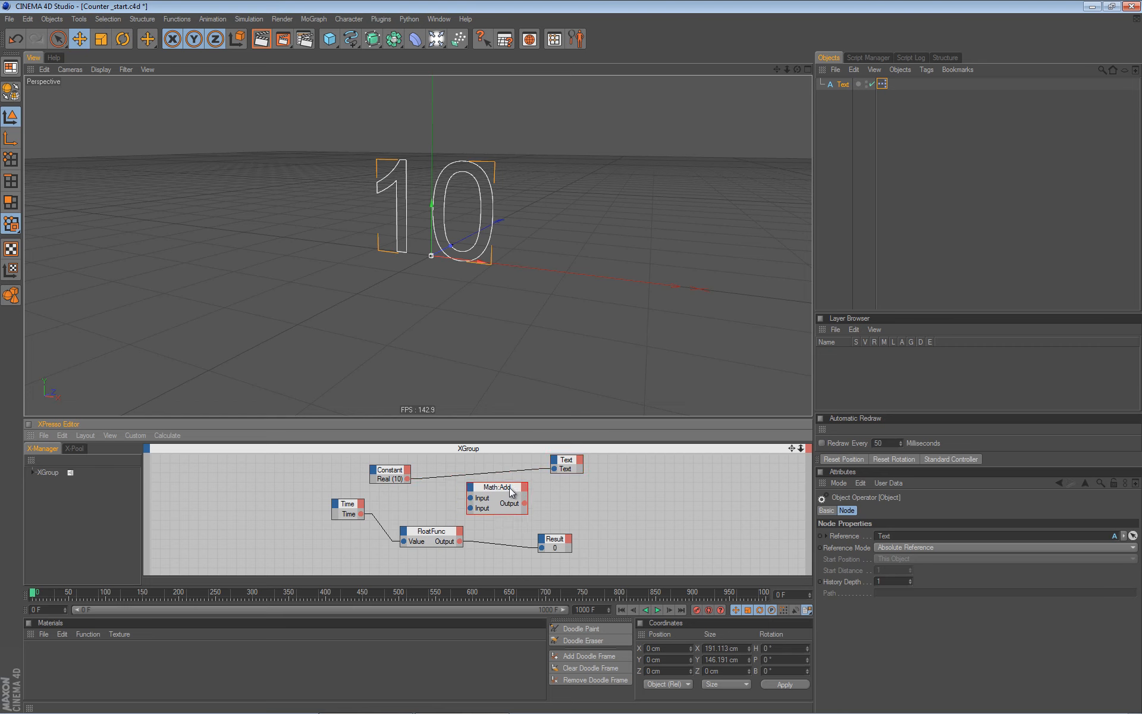
- Remove the Constant-to-Text connection and connect the Constant output to the first input of the Math node
{"action": "left_click", "coordinate": [462, 474]}
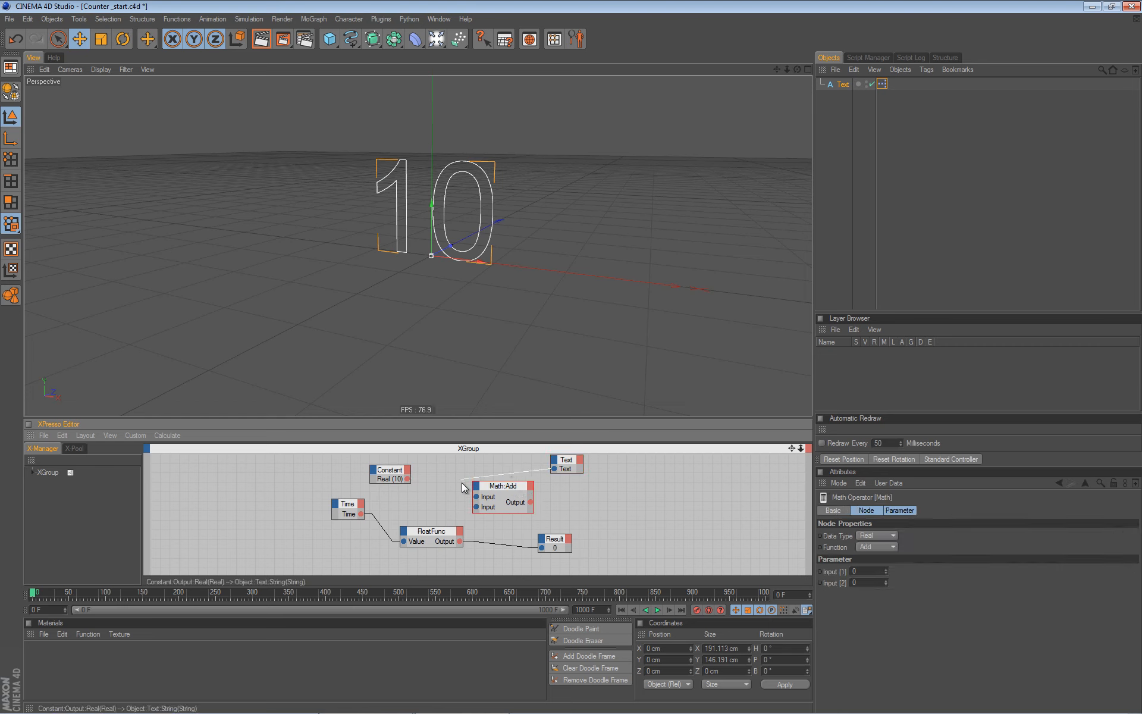
{"action": "key", "text": "Delete"}
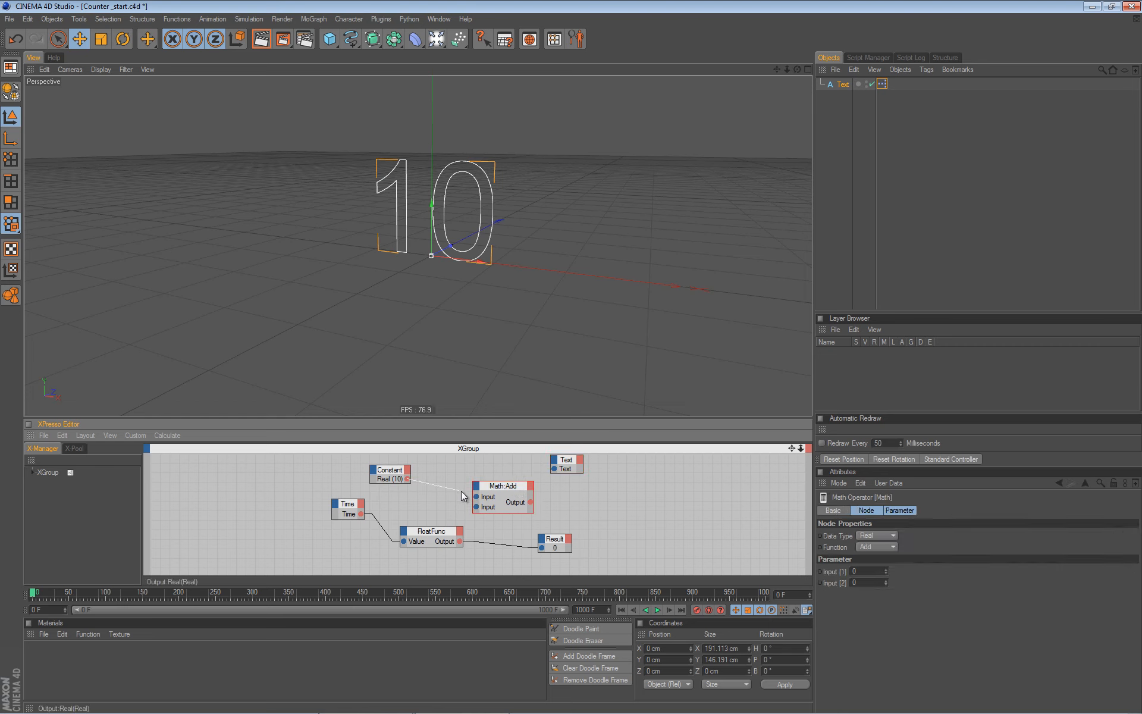
{"action": "left_click_drag", "start_coordinate": [477, 499], "coordinate": [477, 498]}
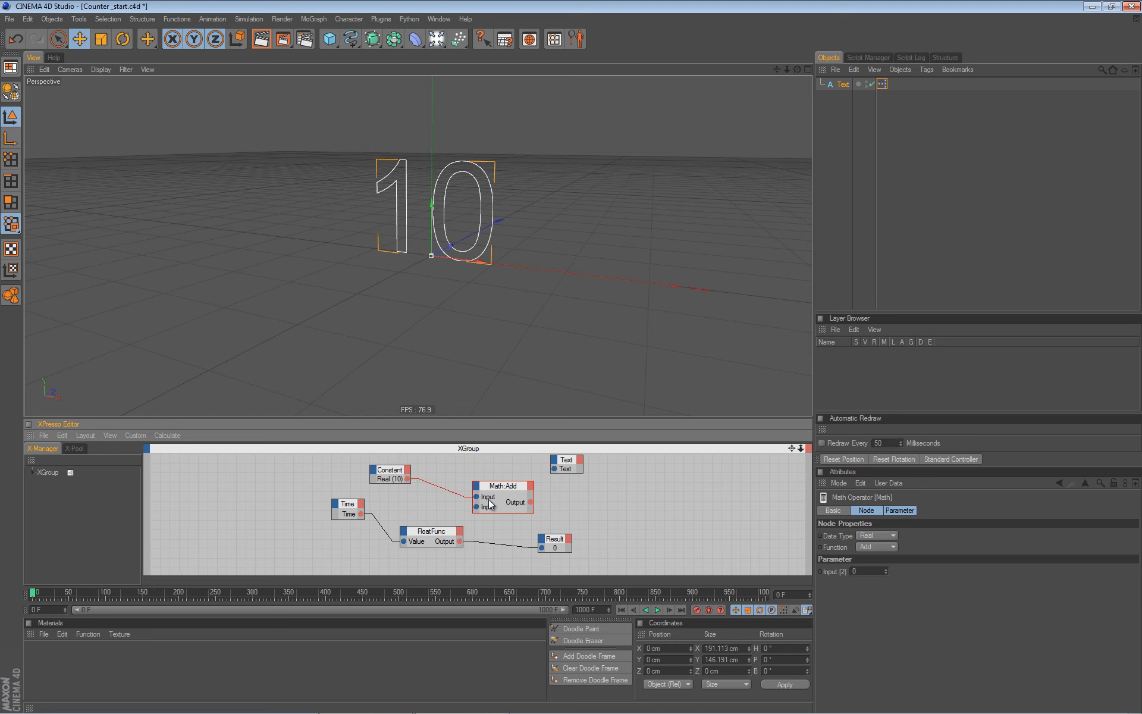
- Move the FloatFunc node lower, test playback from the start, and connect its output to the Math node's second input
{"action": "left_click_drag", "start_coordinate": [431, 533], "coordinate": [408, 544]}
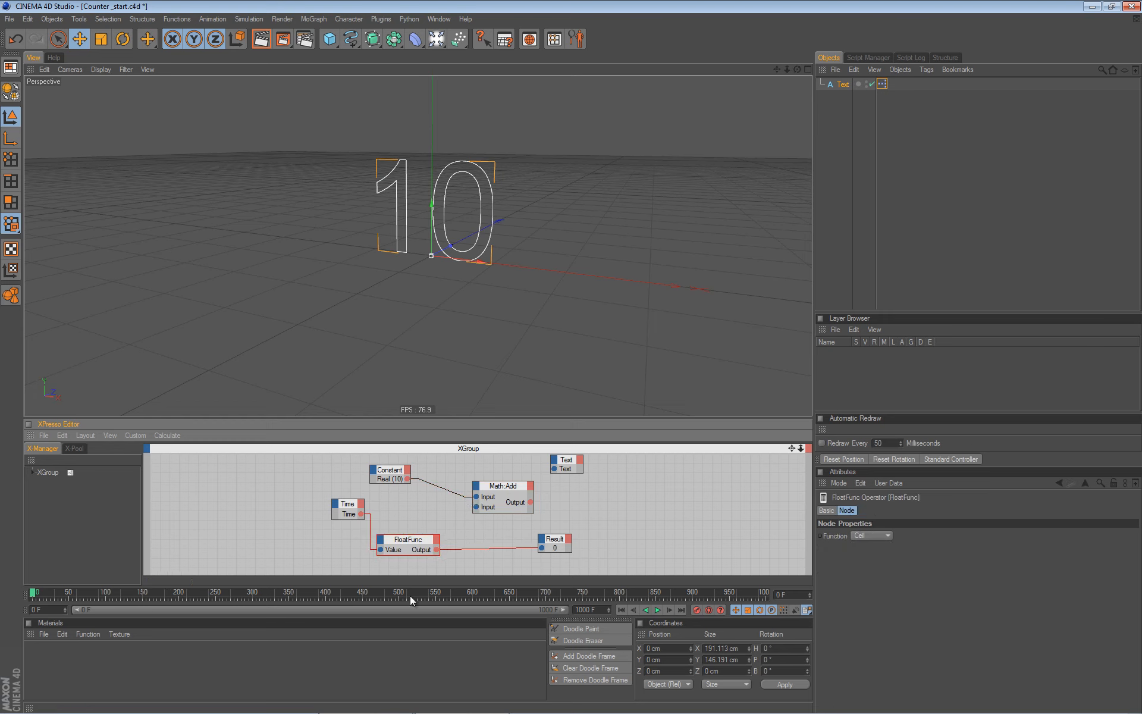
{"action": "left_click", "coordinate": [657, 609]}
{"action": "left_click", "coordinate": [657, 610]}
{"action": "left_click", "coordinate": [621, 609]}
{"action": "left_click_drag", "start_coordinate": [476, 508], "coordinate": [477, 506]}
- Set the Math node's function to Subtract and connect its output to the Text node
{"action": "left_click", "coordinate": [509, 486]}
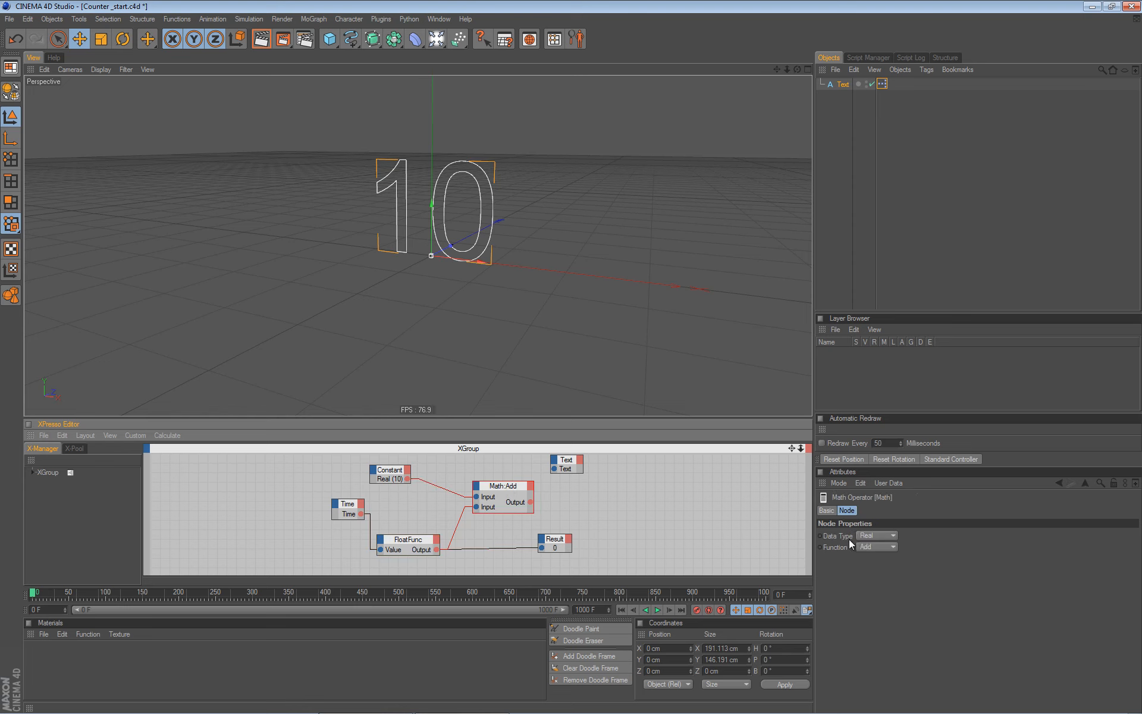
{"action": "left_click", "coordinate": [878, 548]}
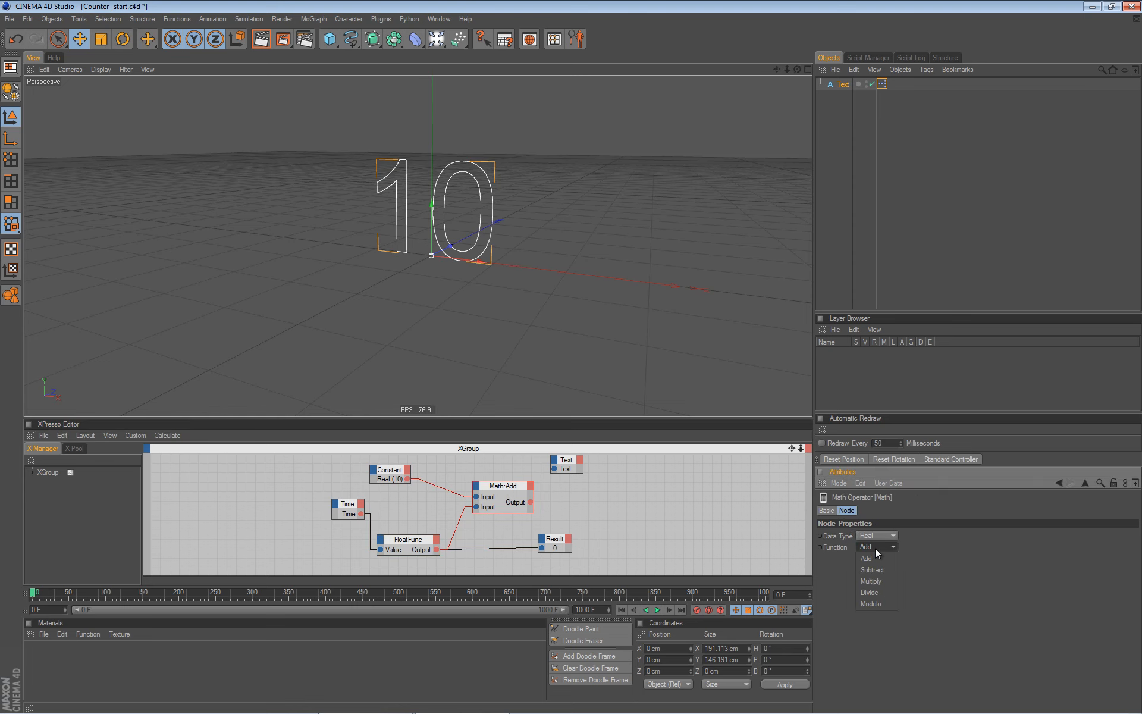
{"action": "left_click", "coordinate": [880, 572]}
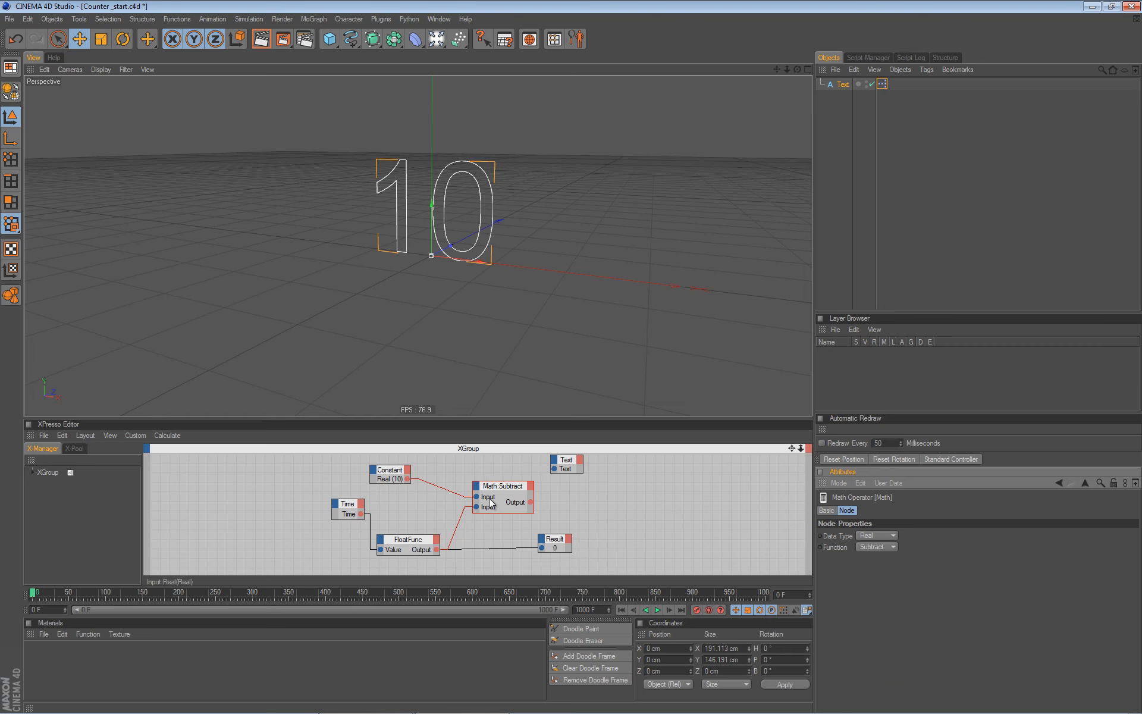
{"action": "left_click_drag", "start_coordinate": [565, 459], "coordinate": [566, 486]}
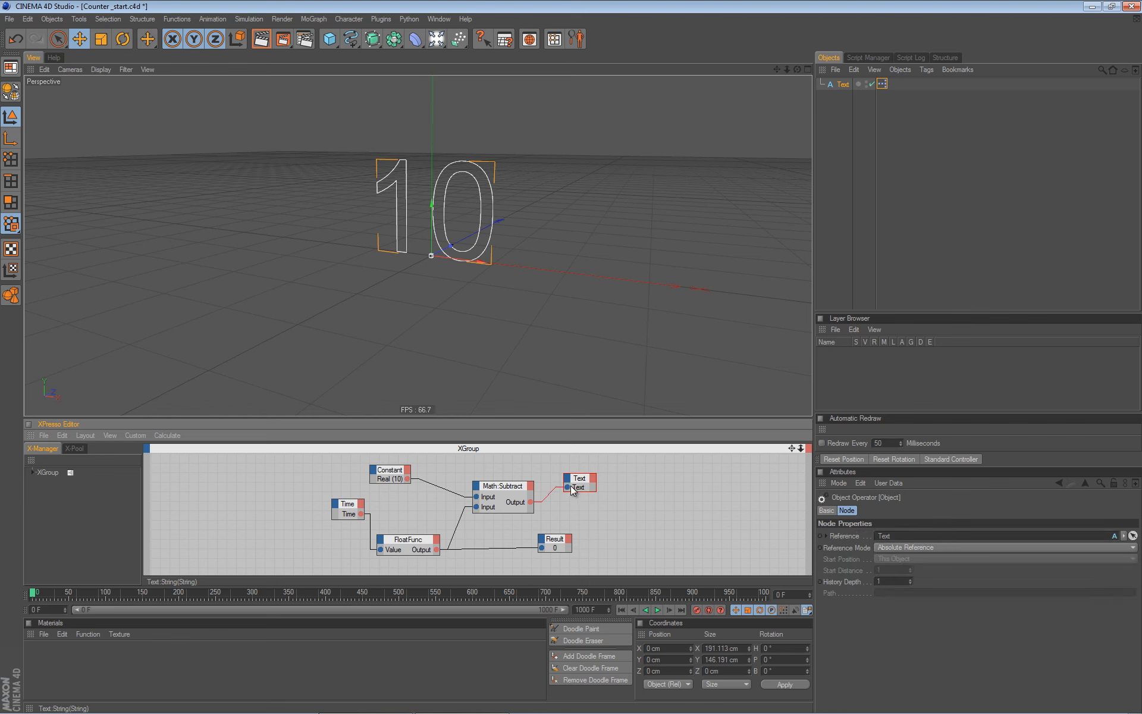
- Play the animation in two stretches to check the countdown in the text, and rewind it to frame 0
{"action": "left_click", "coordinate": [657, 610]}
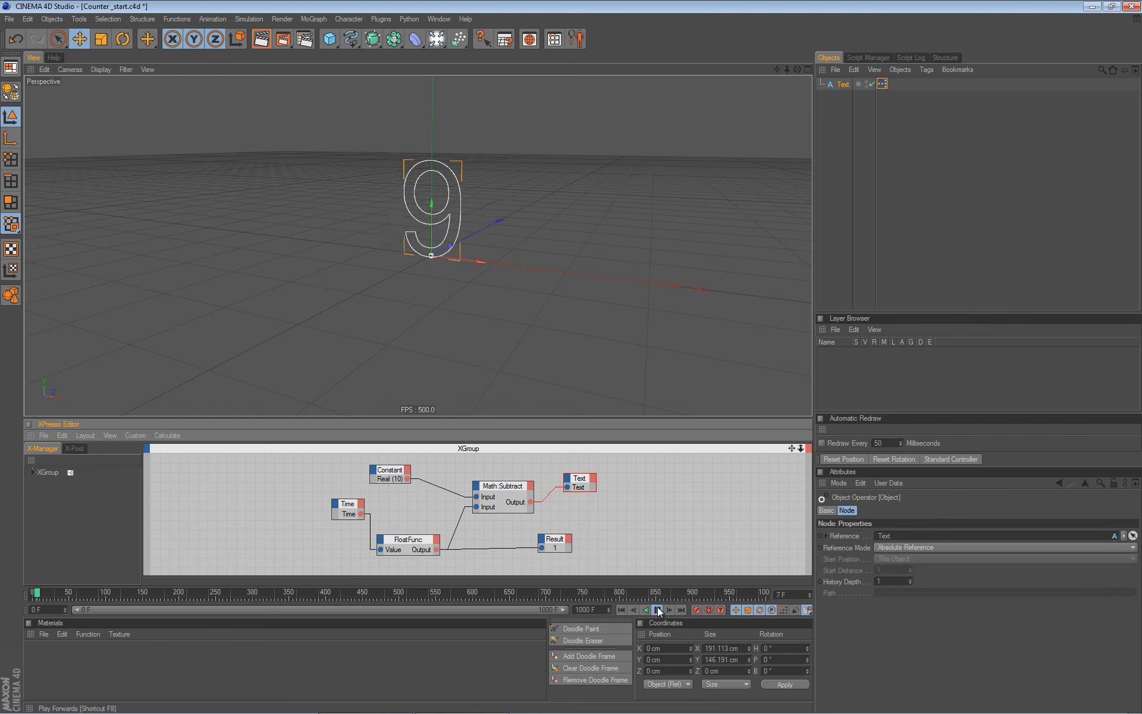
{"action": "left_click", "coordinate": [657, 610]}
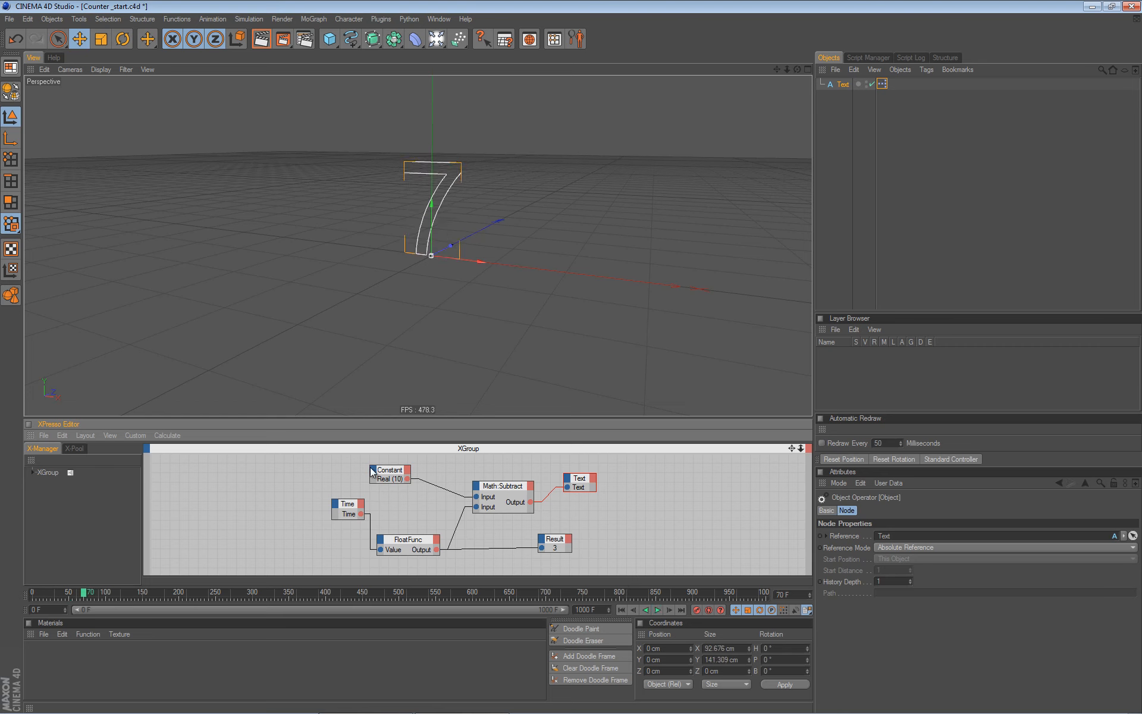
{"action": "left_click", "coordinate": [658, 611]}
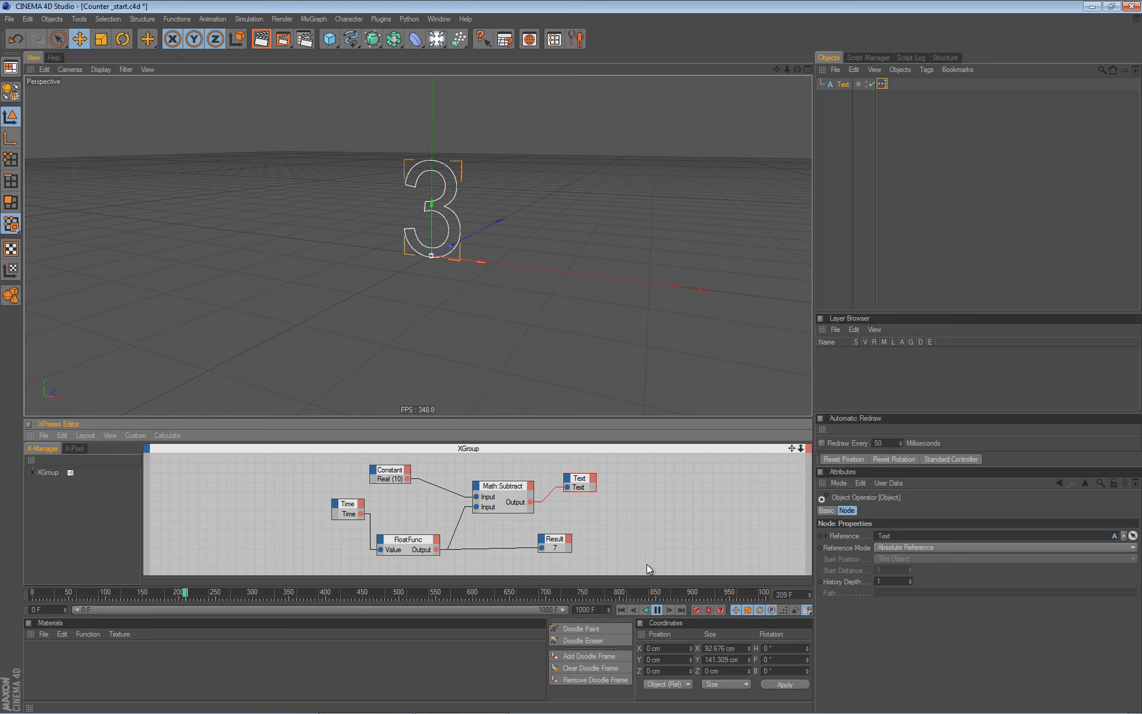
{"action": "left_click", "coordinate": [658, 609]}
{"action": "left_click", "coordinate": [622, 610]}
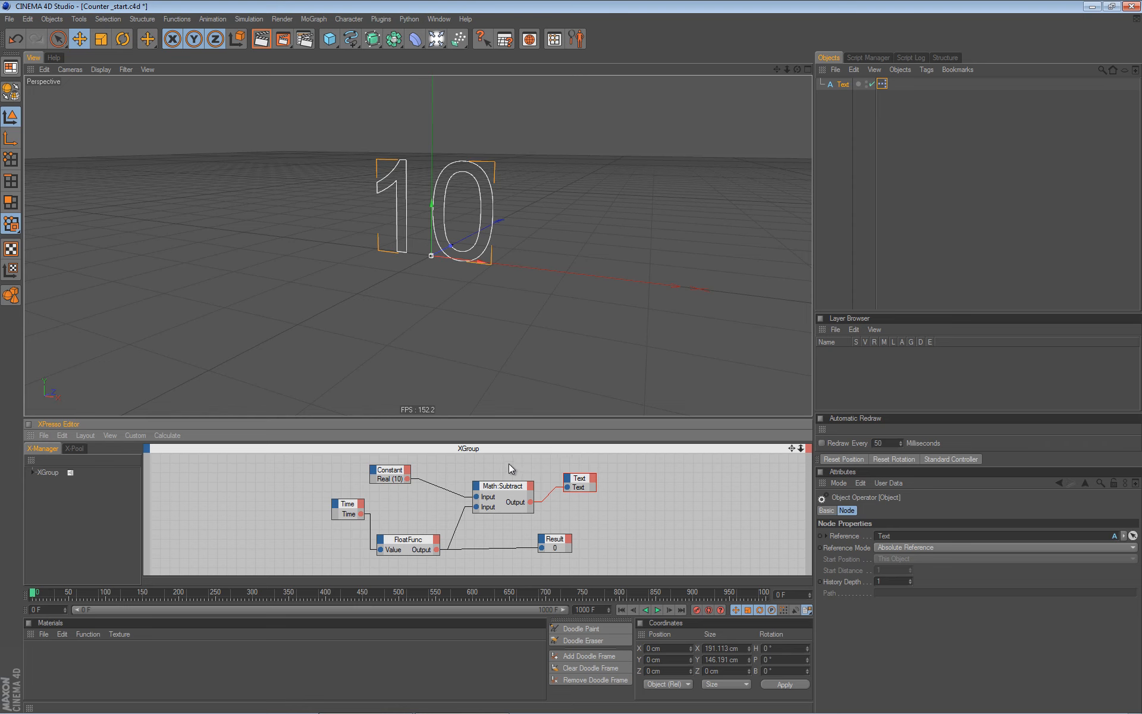
{"action": "key", "text": "ctrl+z"}
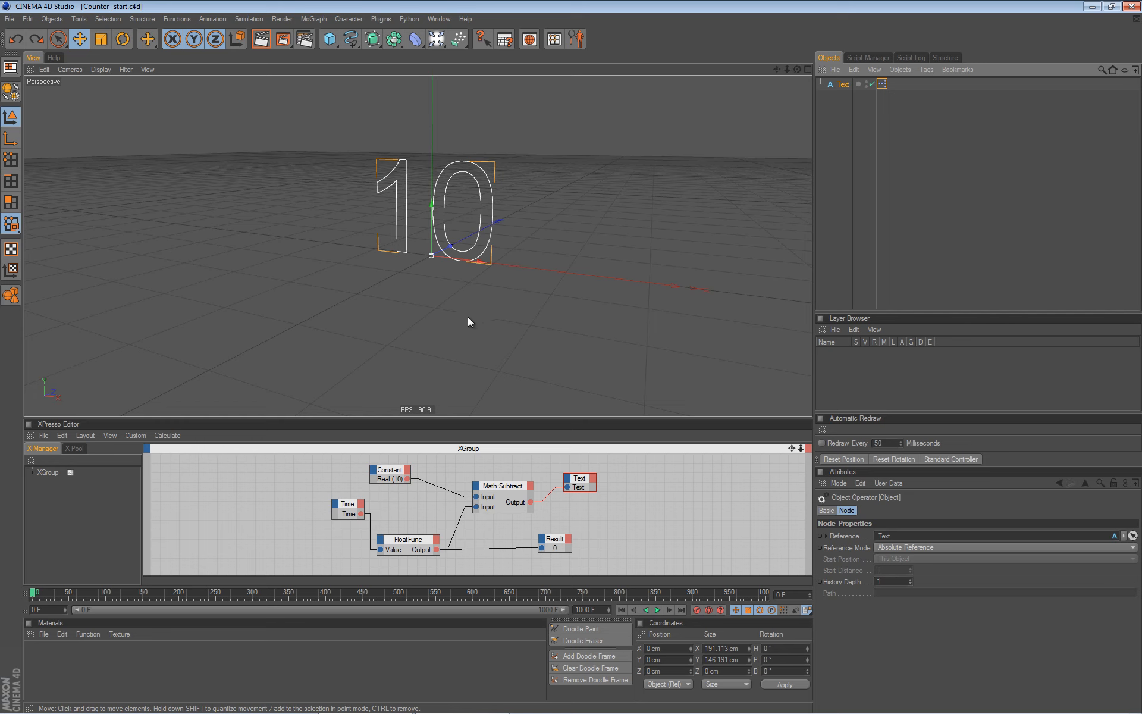
- Add a Boole node to the XGroup and place it beside the Text and Result nodes
{"action": "right_click", "coordinate": [258, 486]}
{"action": "mouse_move", "coordinate": [288, 487]}
{"action": "mouse_move", "coordinate": [347, 490]}
{"action": "mouse_move", "coordinate": [430, 494]}
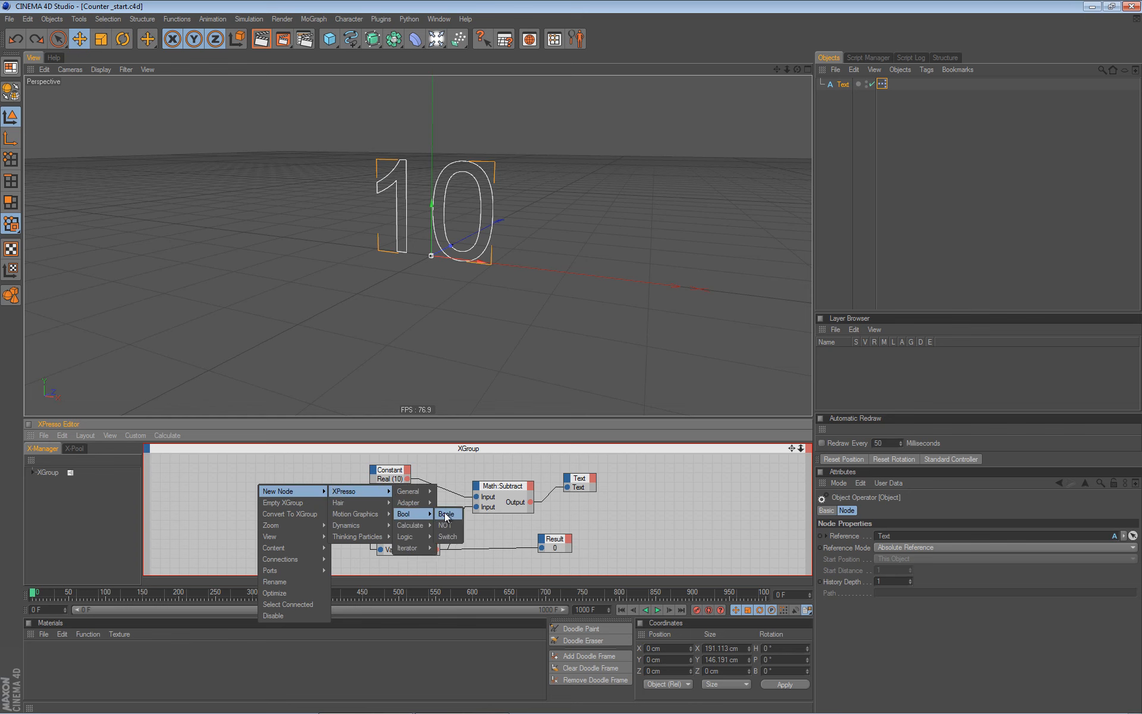
{"action": "left_click", "coordinate": [446, 514]}
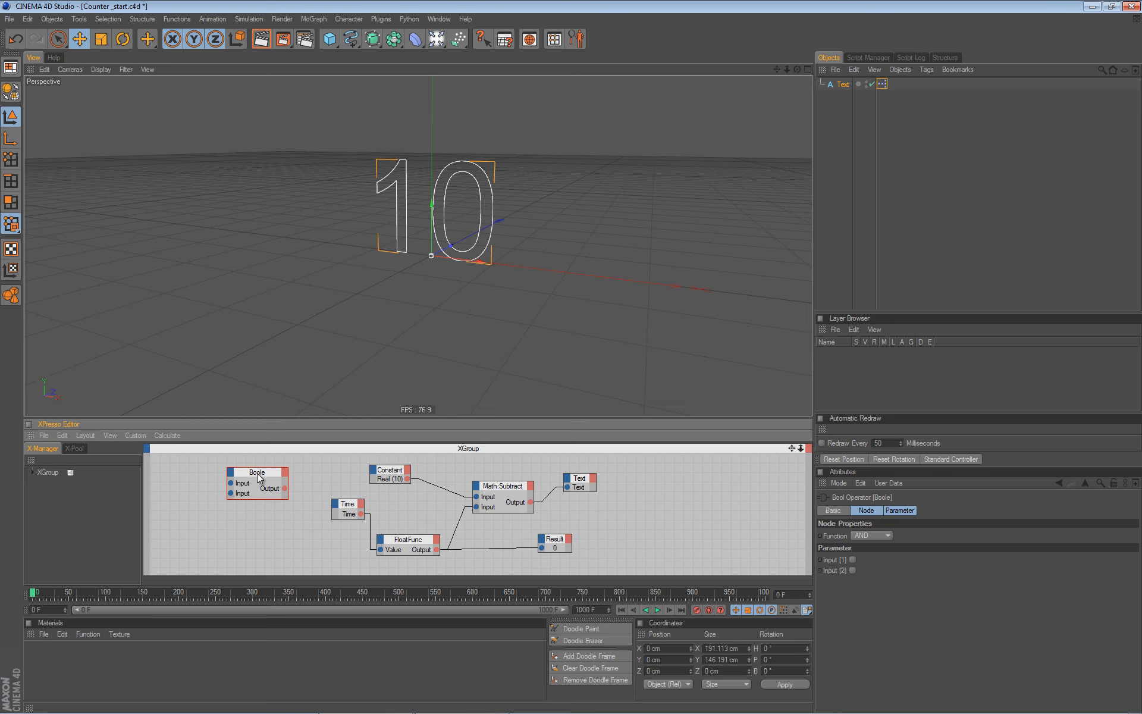
{"action": "left_click_drag", "start_coordinate": [369, 485], "coordinate": [636, 512]}
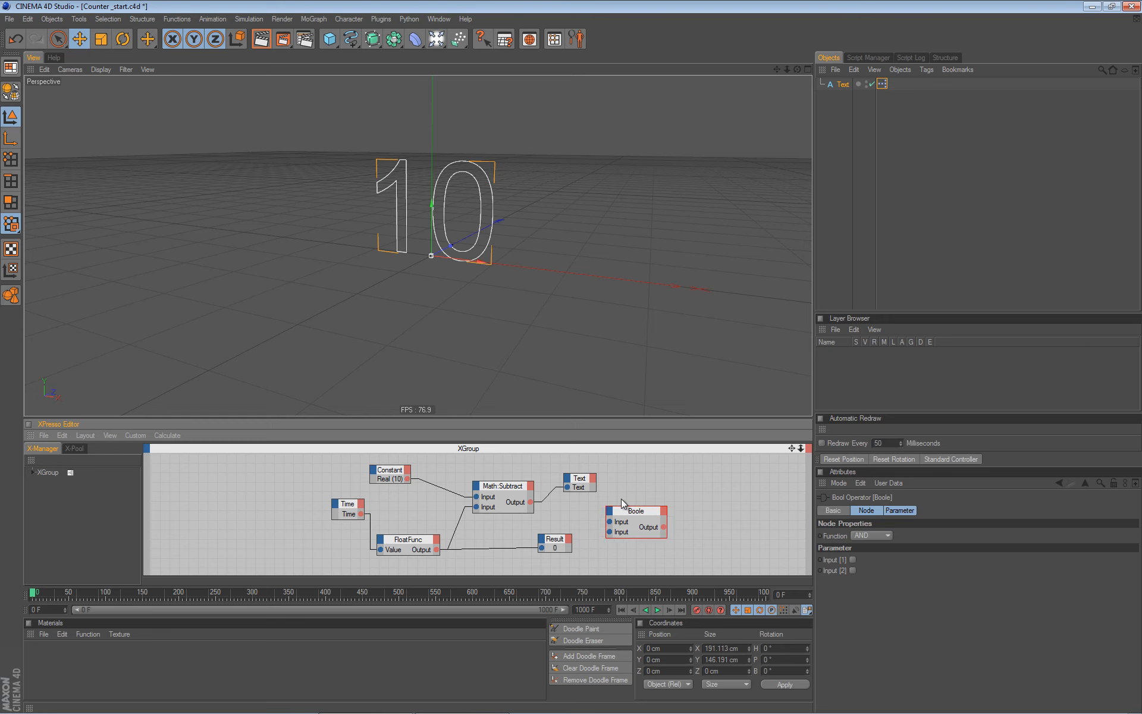
- Delete the Math:Subtract, Constant and FloatFunc nodes from the XGroup
{"action": "left_click", "coordinate": [510, 489]}
{"action": "key", "text": "Delete"}
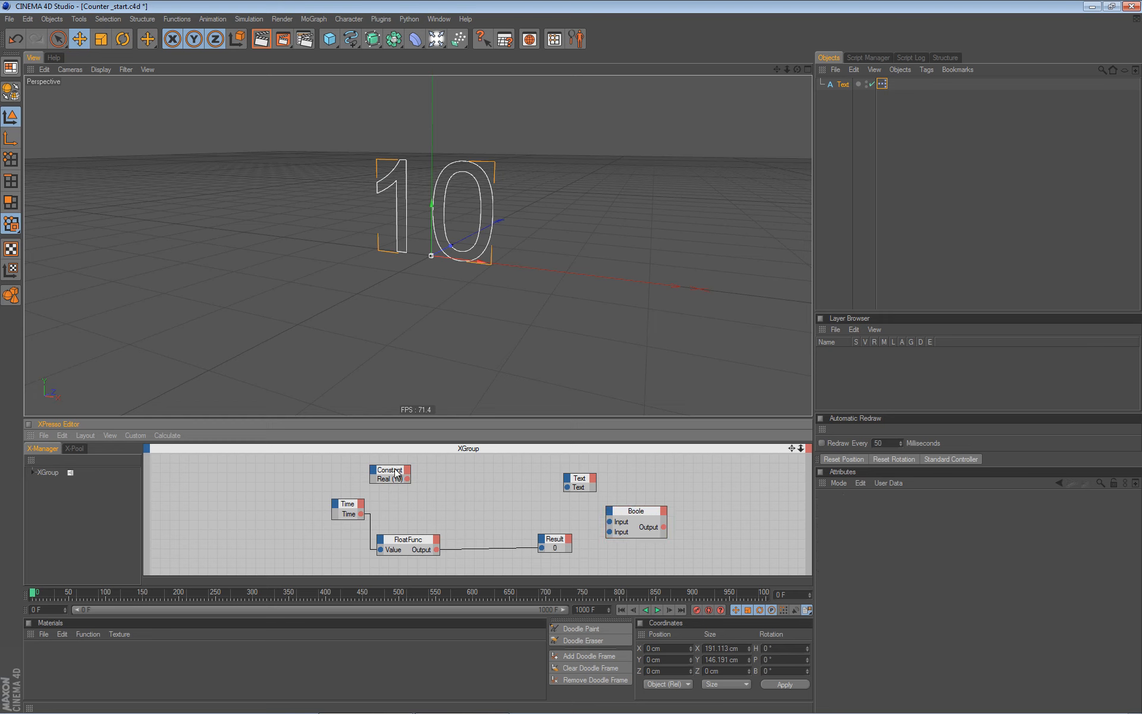
{"action": "left_click", "coordinate": [419, 543]}
{"action": "key", "text": "Delete"}
- Place the Boole node between the Time and Text nodes and connect its output to the Text node
{"action": "left_click_drag", "start_coordinate": [627, 506], "coordinate": [446, 498]}
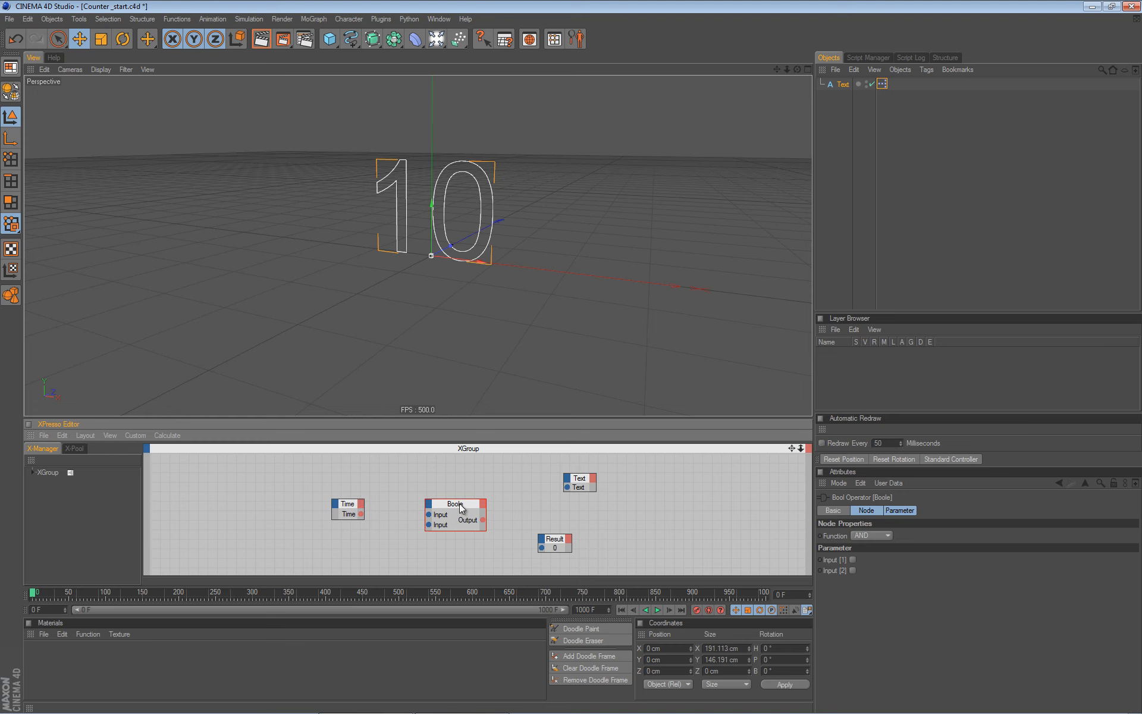
{"action": "left_click_drag", "start_coordinate": [459, 506], "coordinate": [455, 486]}
{"action": "left_click_drag", "start_coordinate": [554, 487], "coordinate": [568, 487]}
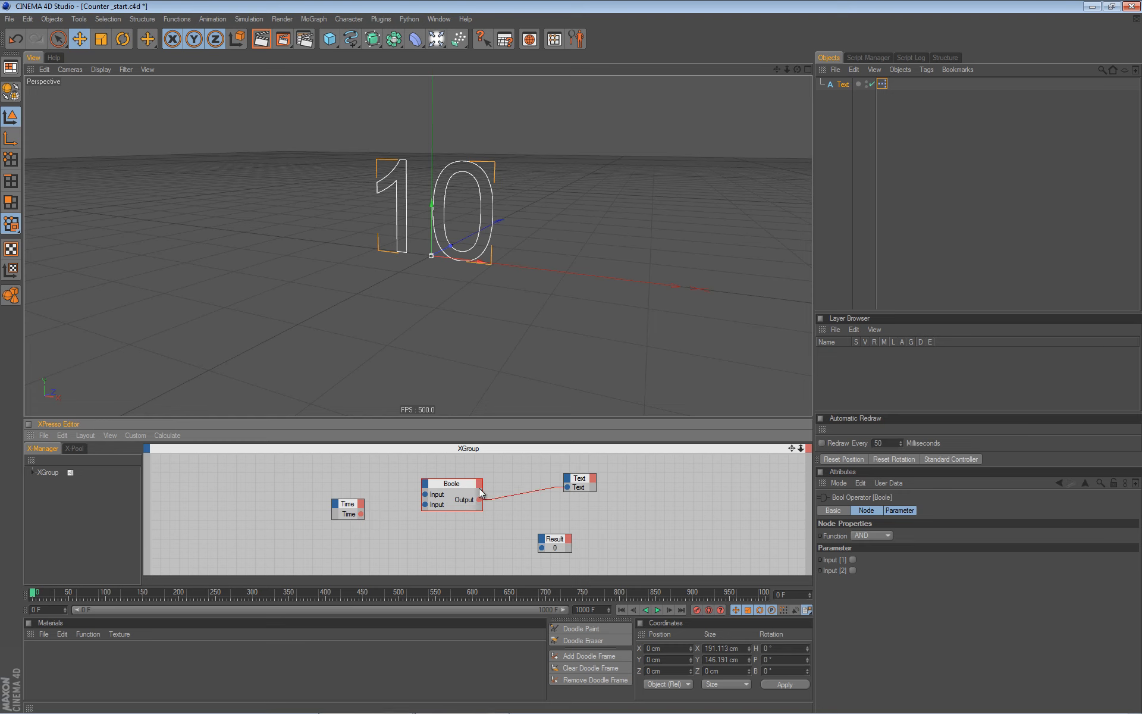
- Play and rewind the animation, and compare the Text object's text property with the Boole node's settings
{"action": "left_click", "coordinate": [657, 610]}
{"action": "left_click", "coordinate": [657, 610]}
{"action": "left_click", "coordinate": [620, 610]}
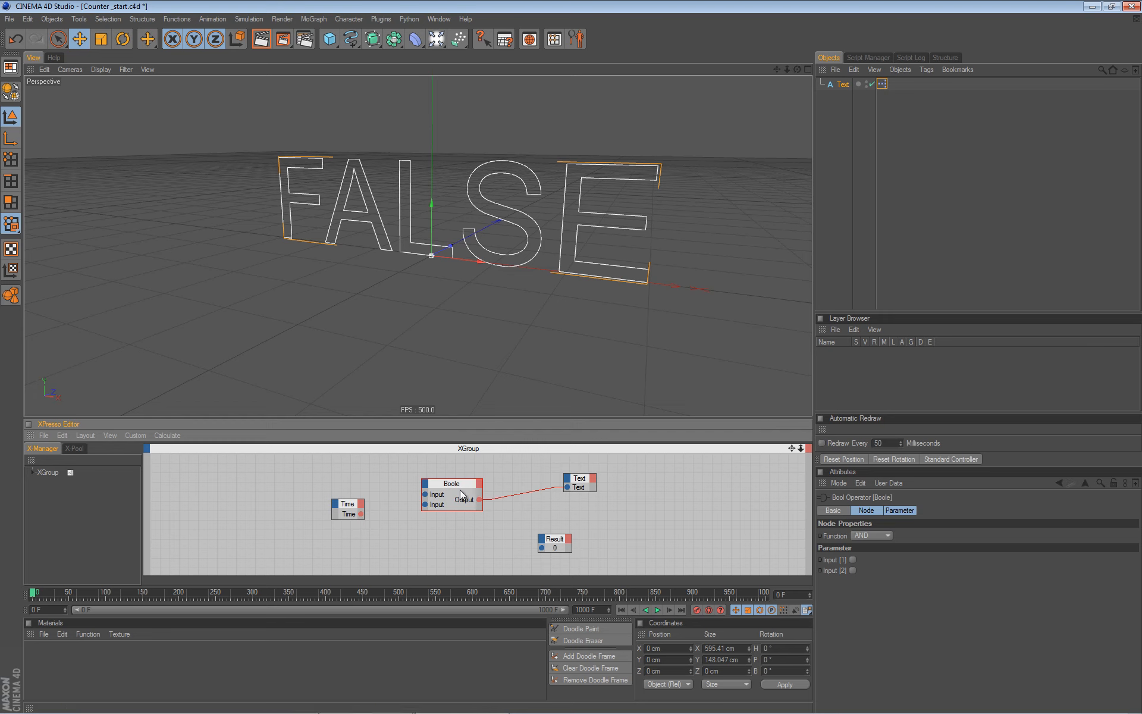
{"action": "left_click", "coordinate": [842, 84]}
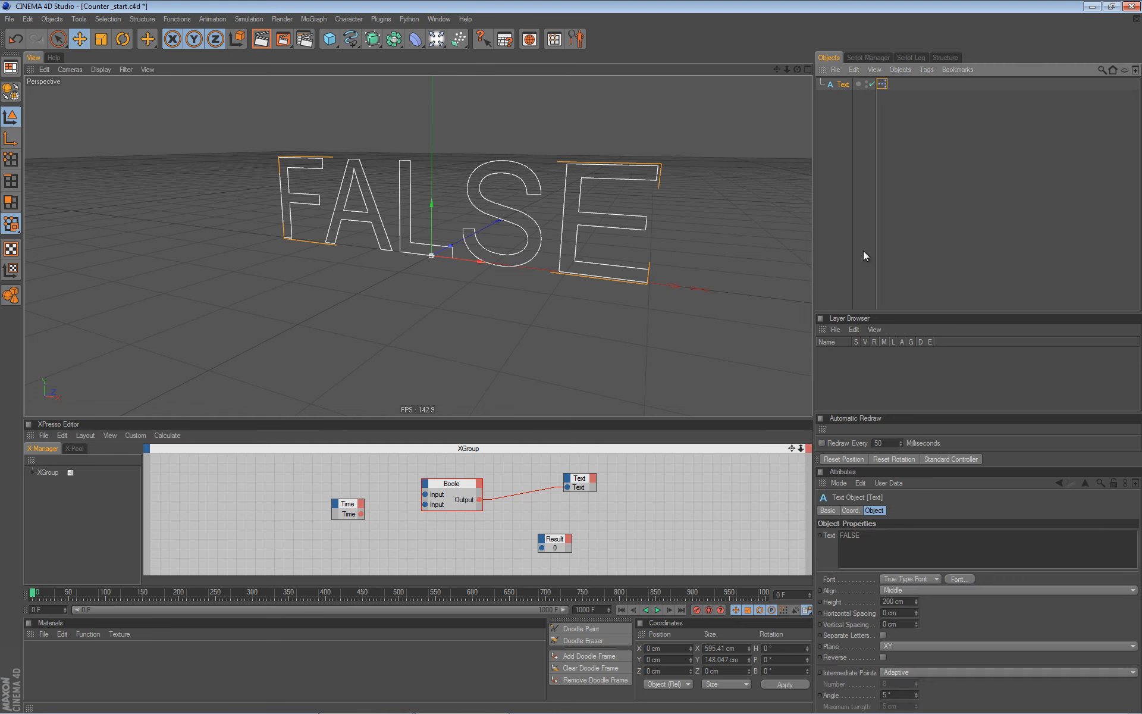
{"action": "left_click", "coordinate": [458, 483]}
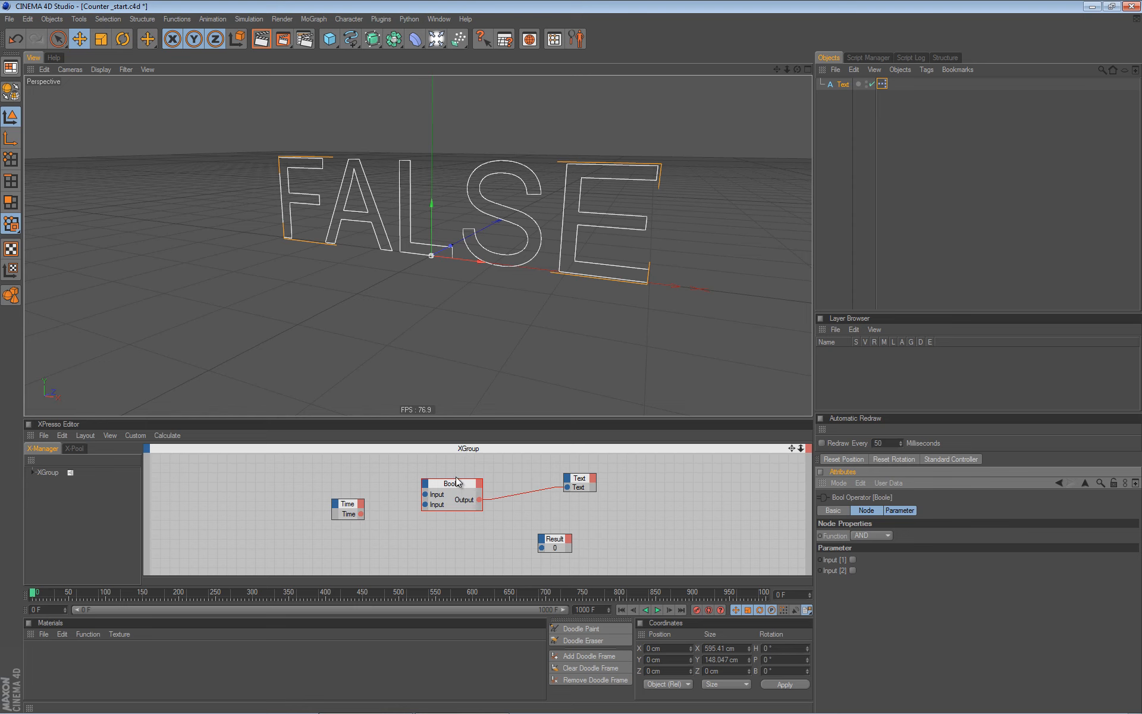
- Connect the Boole output to the Result node as well, and enable both Input [1] and Input [2] of the Boole node
{"action": "left_click_drag", "start_coordinate": [451, 484], "coordinate": [443, 481]}
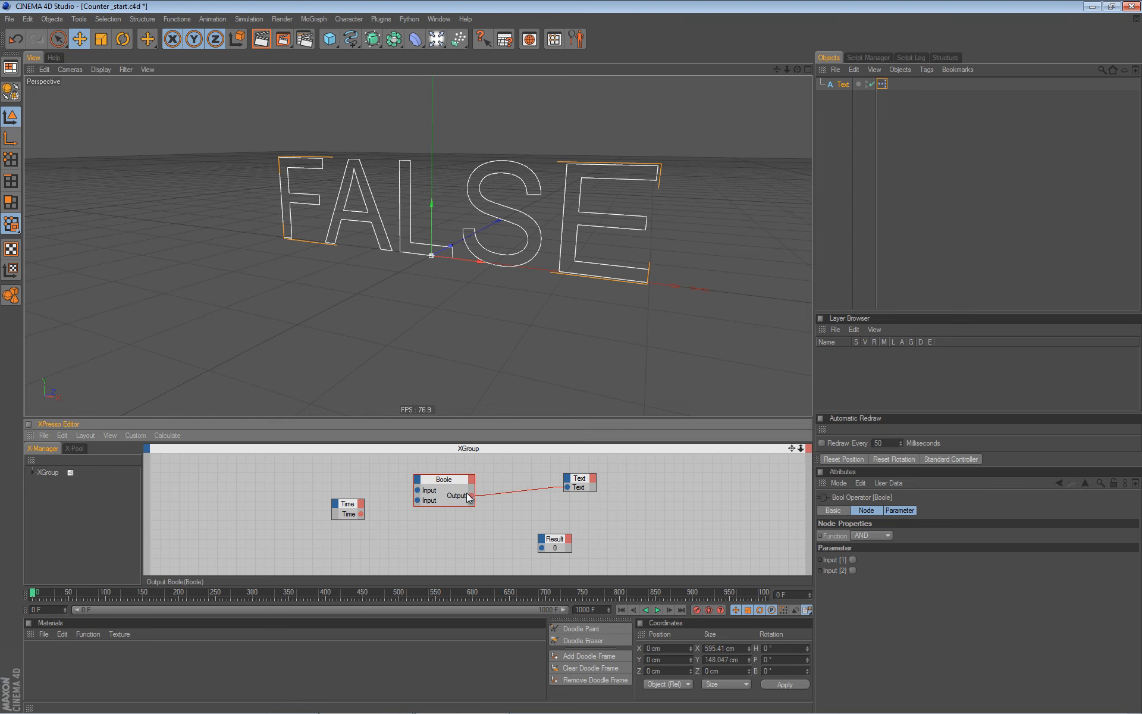
{"action": "left_click_drag", "start_coordinate": [539, 548], "coordinate": [542, 547]}
{"action": "left_click", "coordinate": [853, 560]}
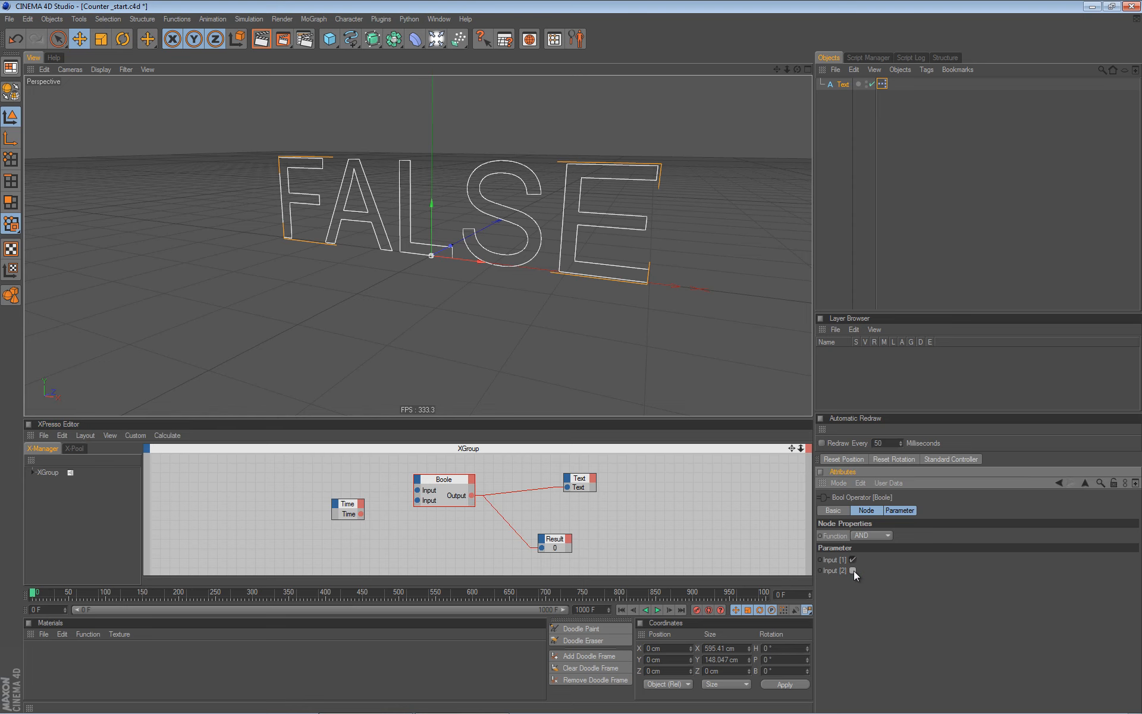
{"action": "left_click", "coordinate": [853, 569]}
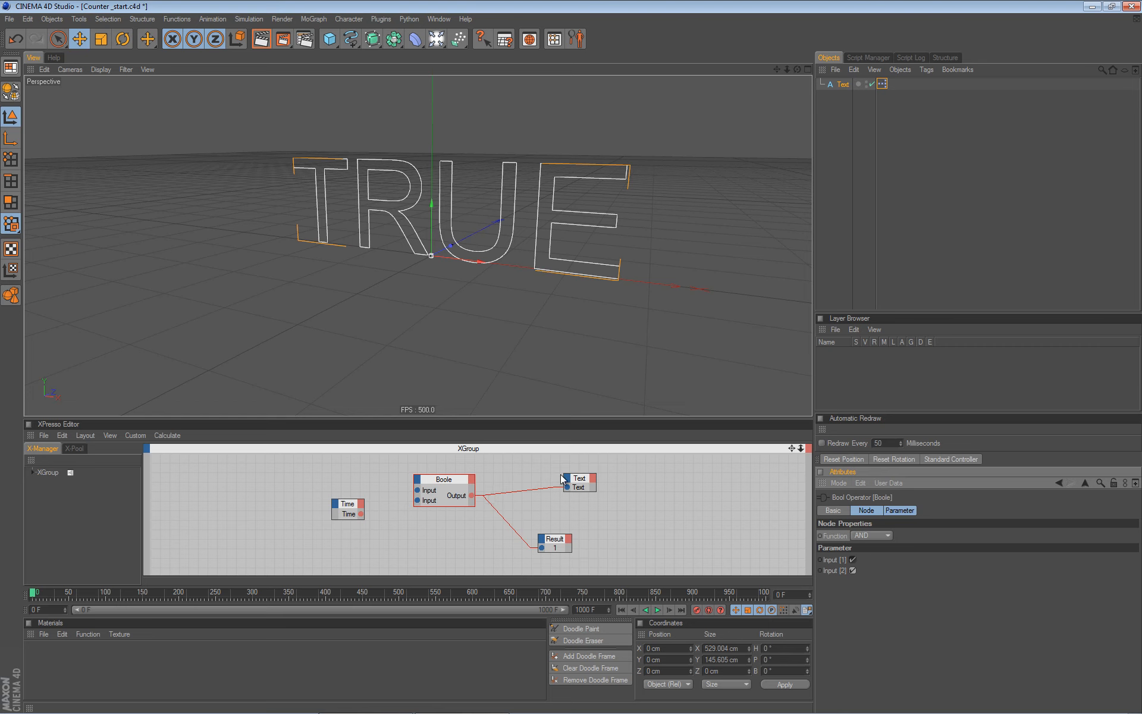
{"action": "left_click", "coordinate": [546, 447]}
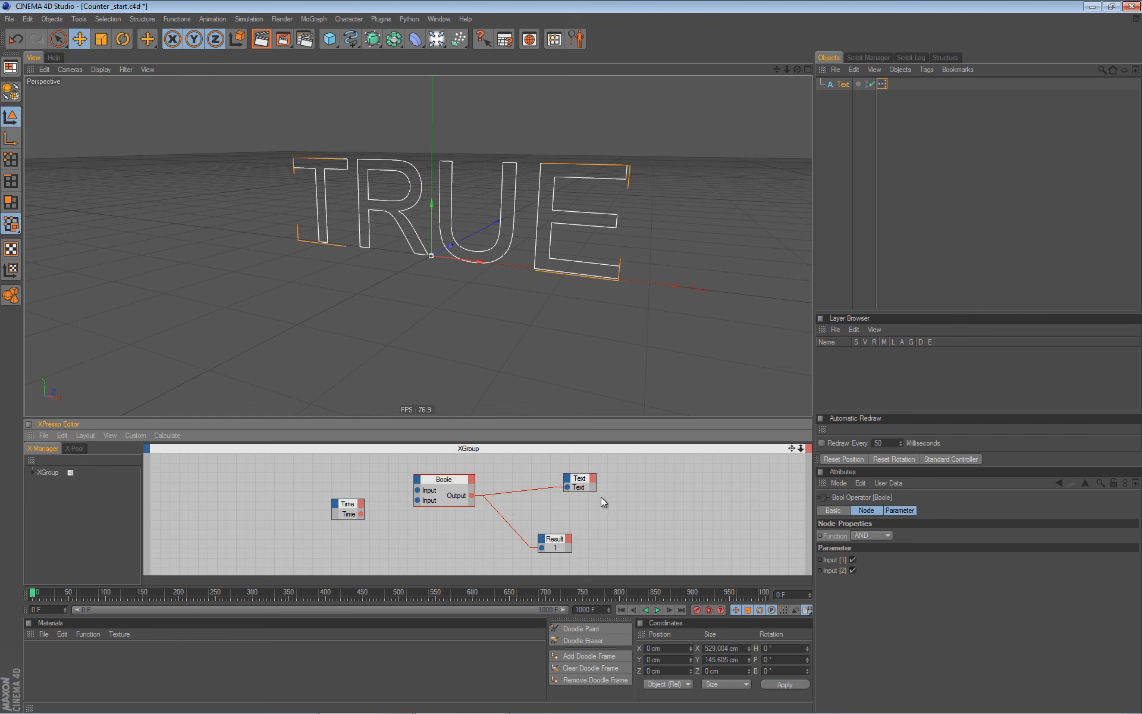
{"action": "right_click", "coordinate": [643, 478]}
{"action": "mouse_move", "coordinate": [672, 482]}
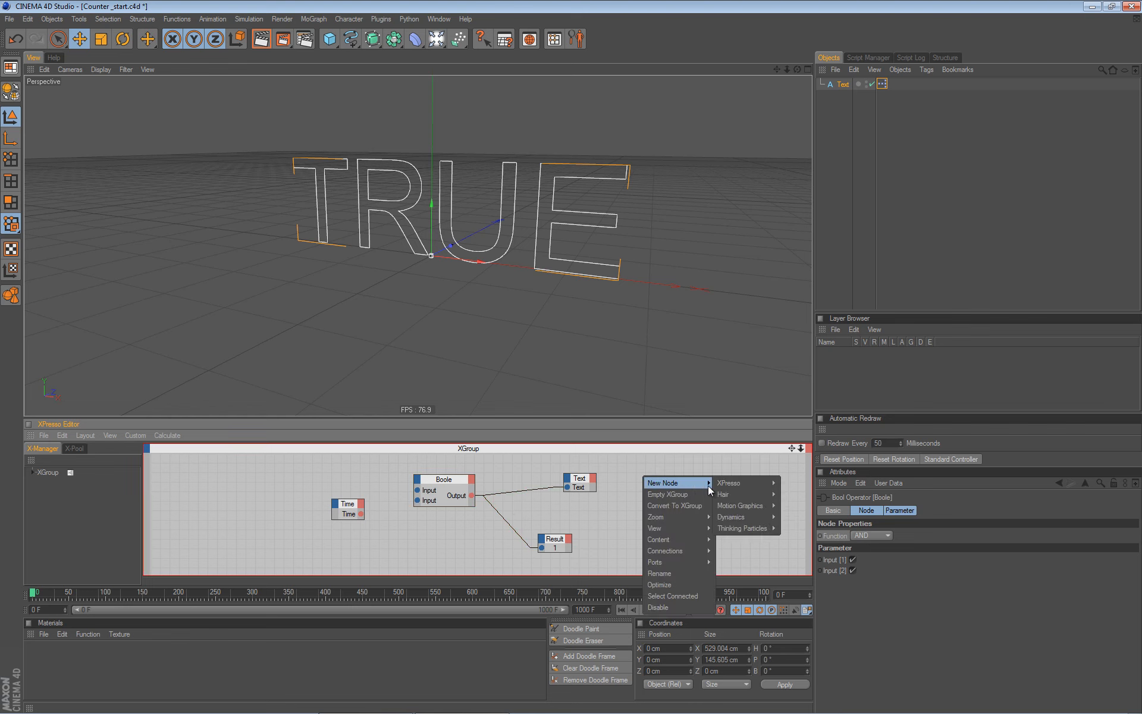
{"action": "mouse_move", "coordinate": [752, 482]}
{"action": "mouse_move", "coordinate": [814, 486]}
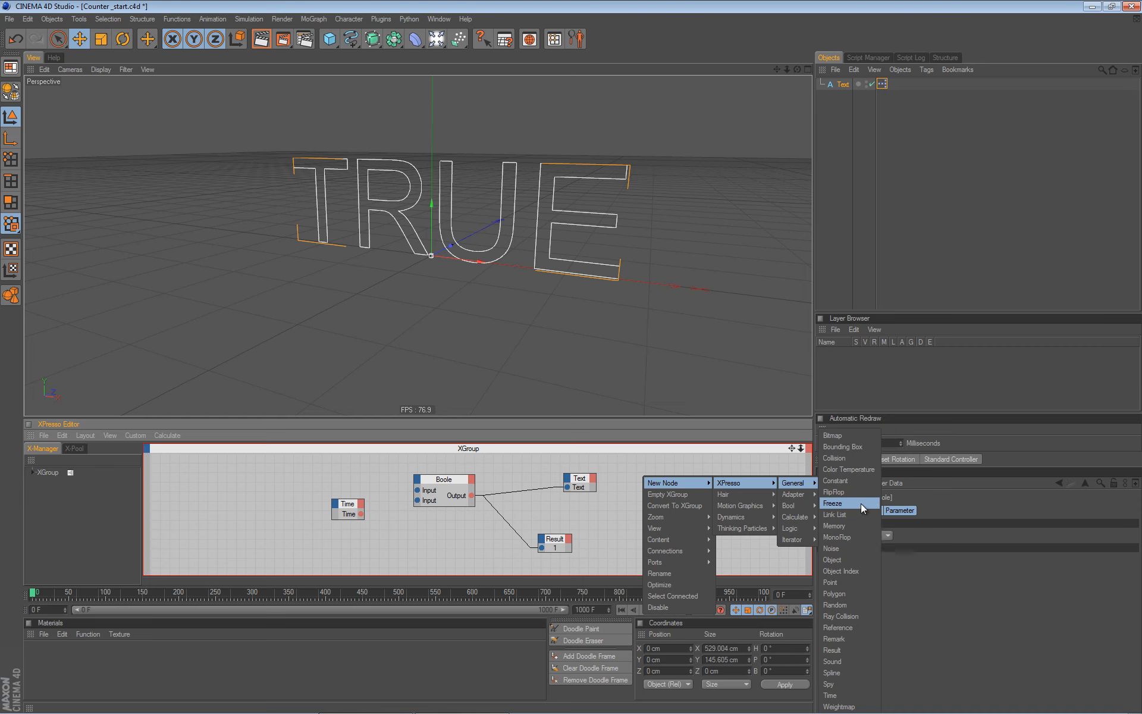
{"action": "left_click", "coordinate": [555, 505]}
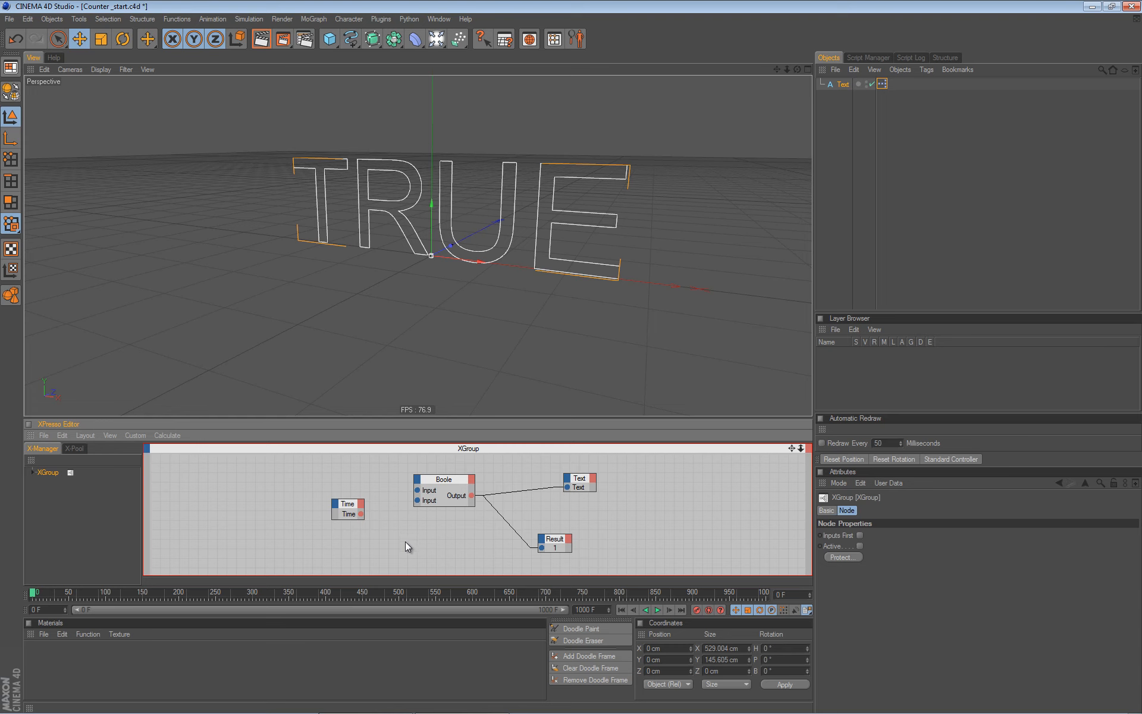
{"action": "left_click", "coordinate": [448, 483]}
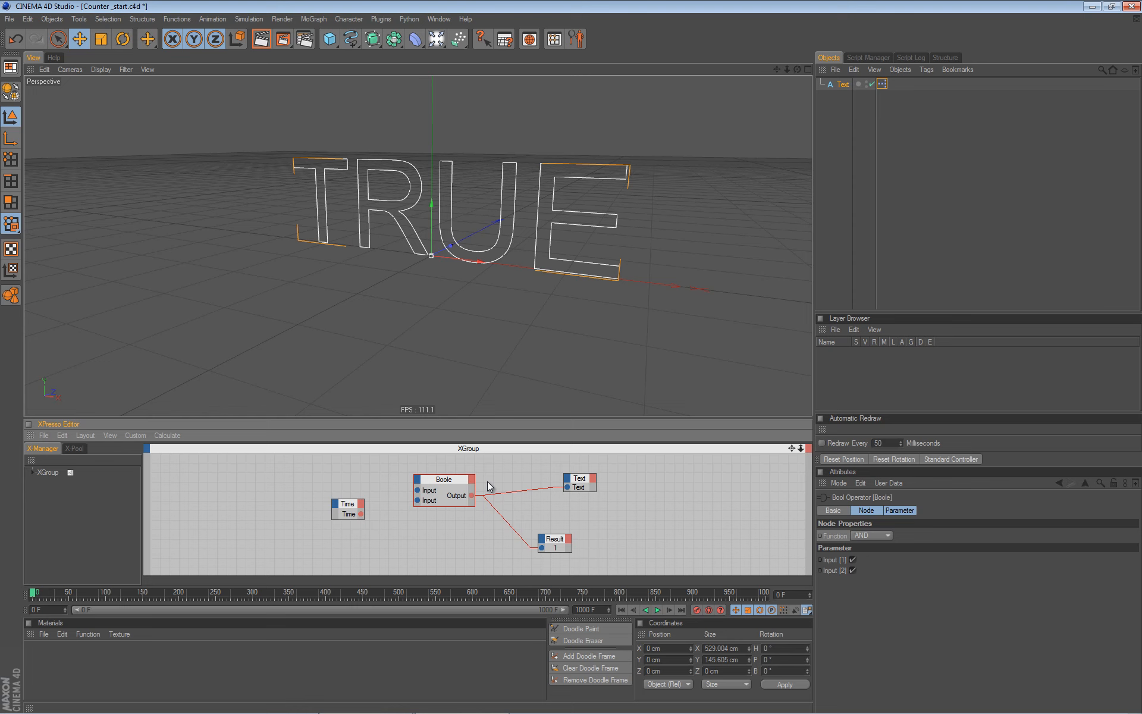
{"action": "left_click", "coordinate": [578, 478]}
{"action": "left_click", "coordinate": [557, 540]}
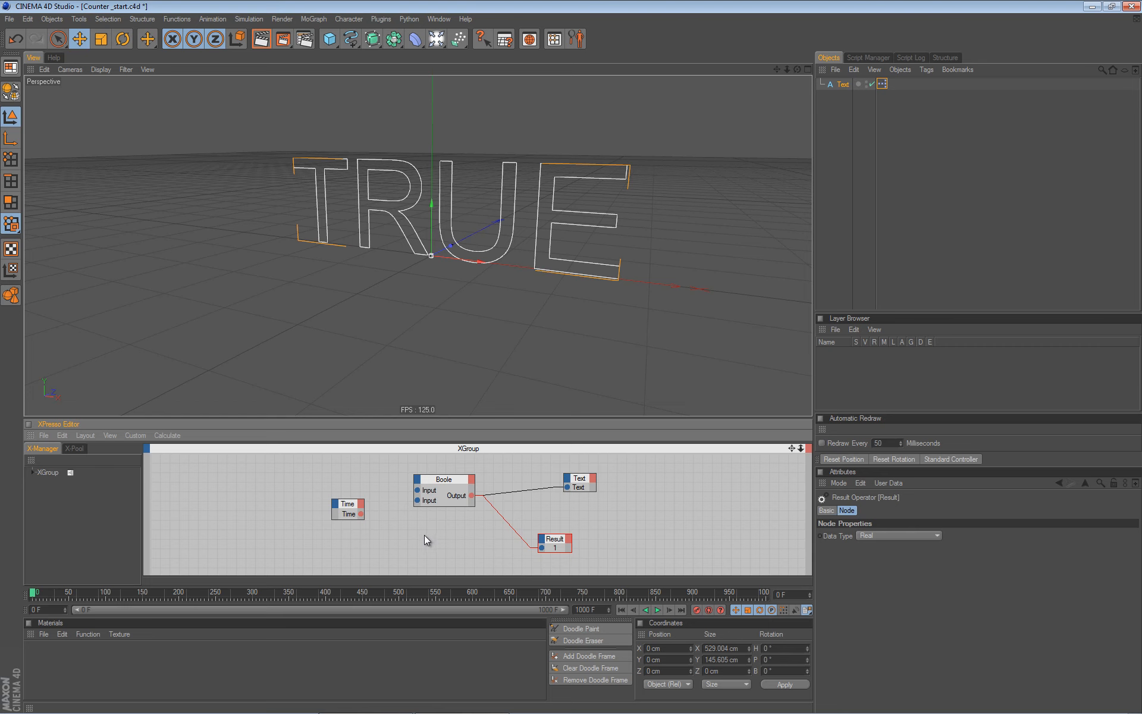
{"action": "key", "text": "ctrl+z"}
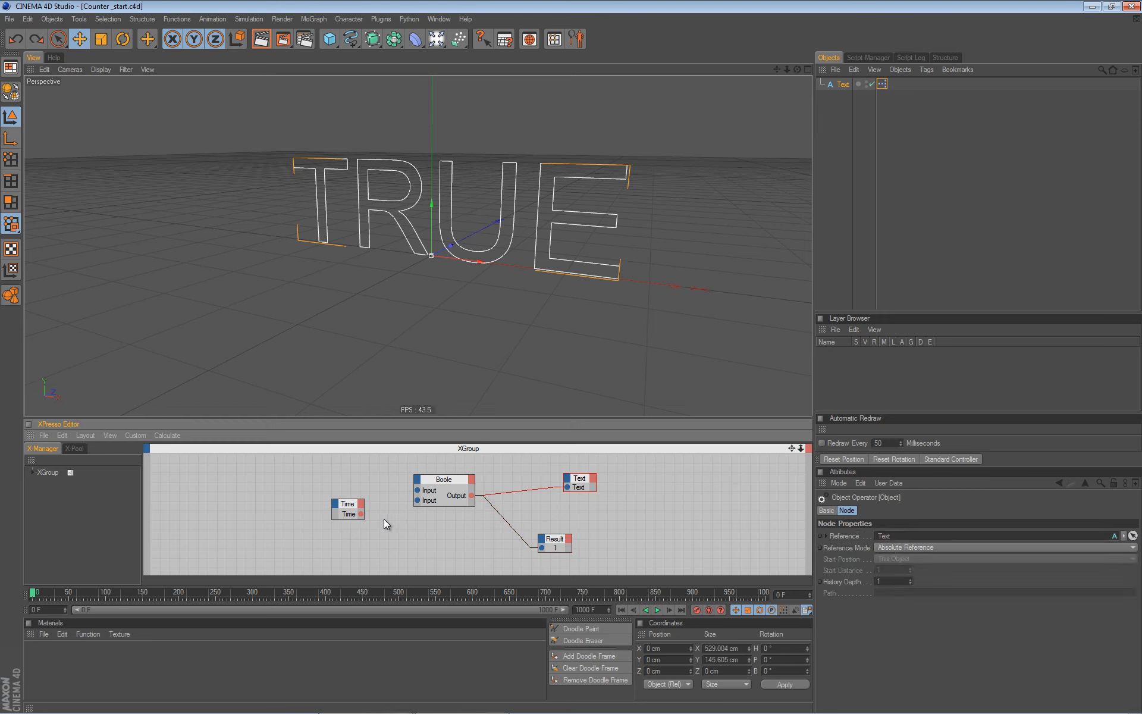
- Delete the Boole node and move the Text and Result nodes closer to the Time node
{"action": "left_click", "coordinate": [450, 480]}
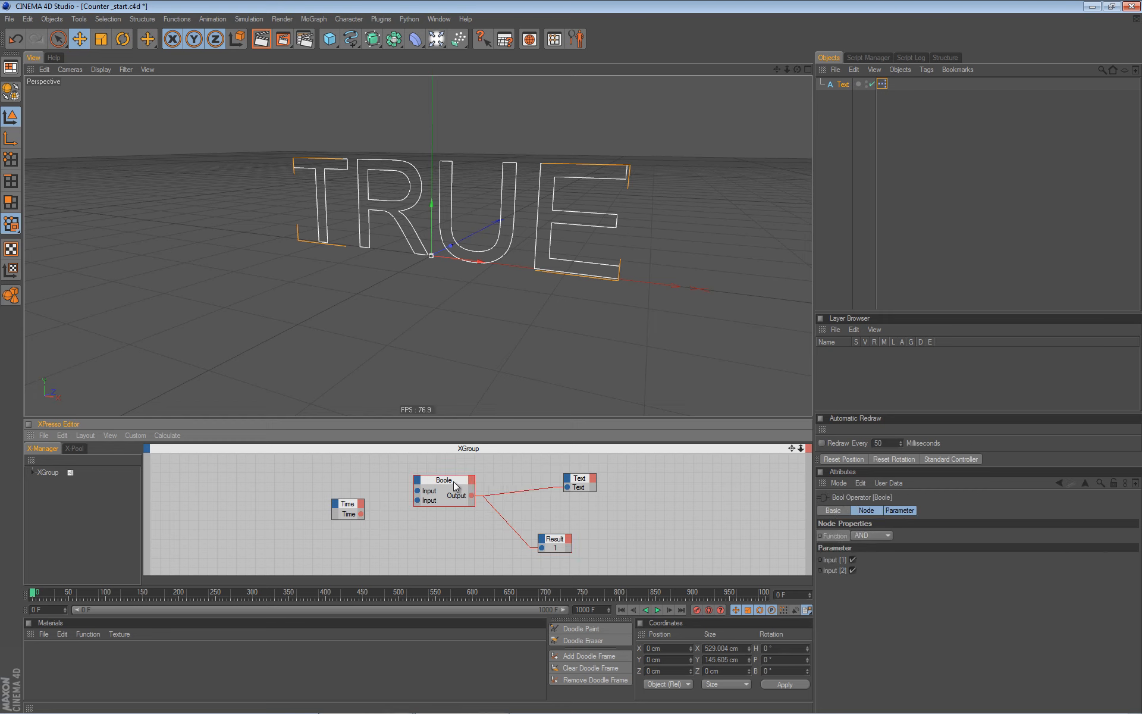
{"action": "key", "text": "Delete"}
{"action": "left_click_drag", "start_coordinate": [581, 483], "coordinate": [489, 484]}
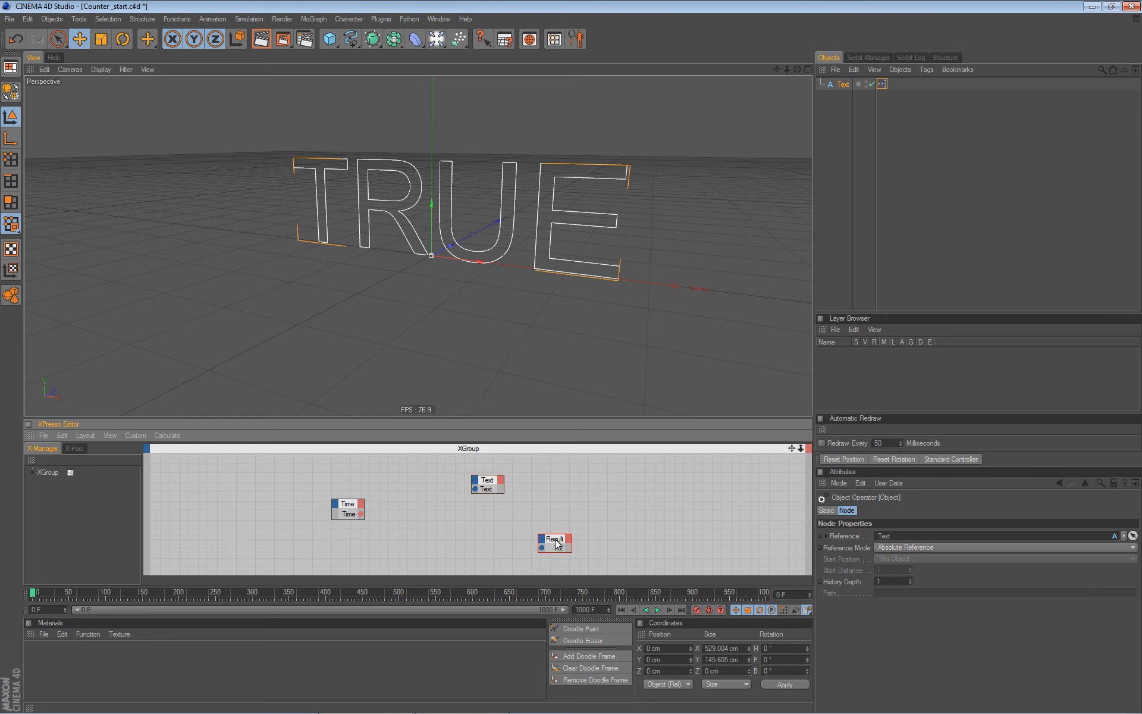
{"action": "left_click_drag", "start_coordinate": [556, 539], "coordinate": [449, 521]}
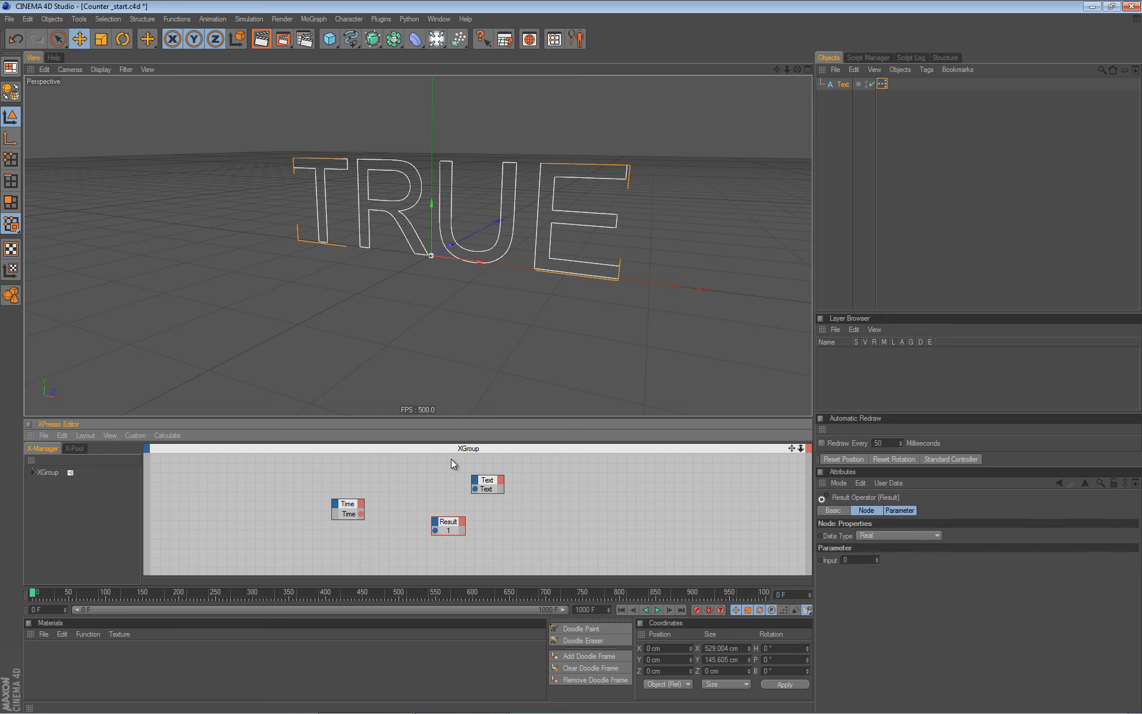
- Replace the Time node with a Random node and add a Bool output port to it
{"action": "left_click", "coordinate": [360, 502]}
{"action": "left_click", "coordinate": [358, 500]}
{"action": "key", "text": "Delete"}
{"action": "right_click", "coordinate": [358, 500]}
{"action": "mouse_move", "coordinate": [392, 504]}
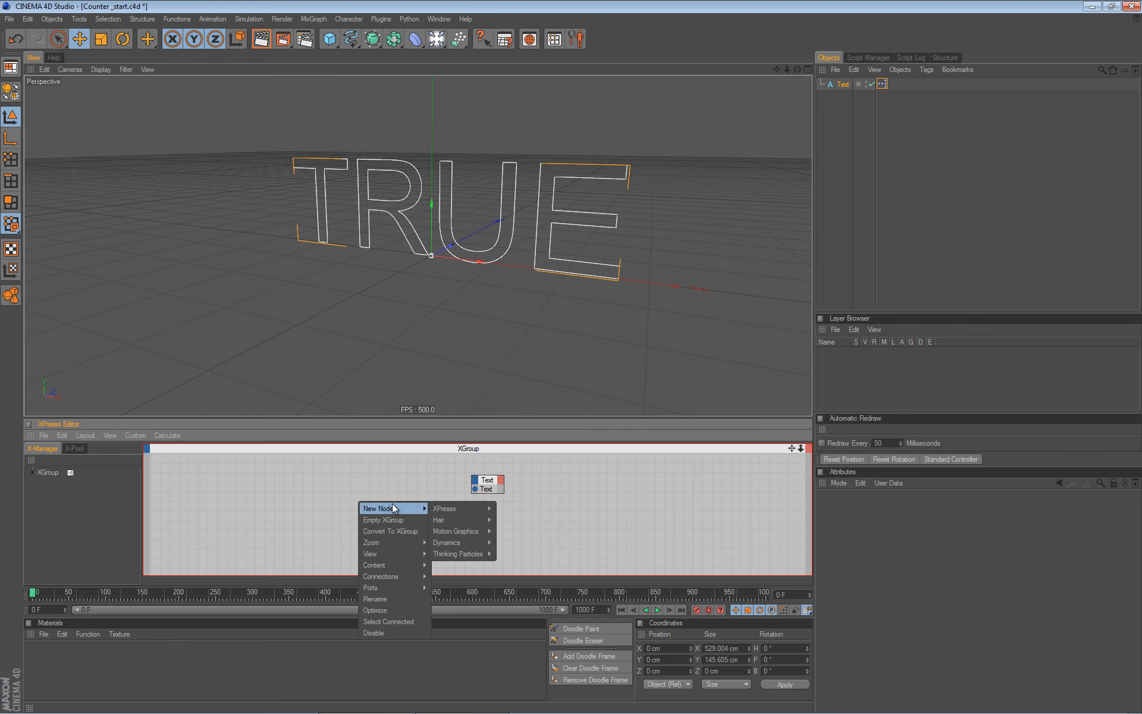
{"action": "mouse_move", "coordinate": [429, 509]}
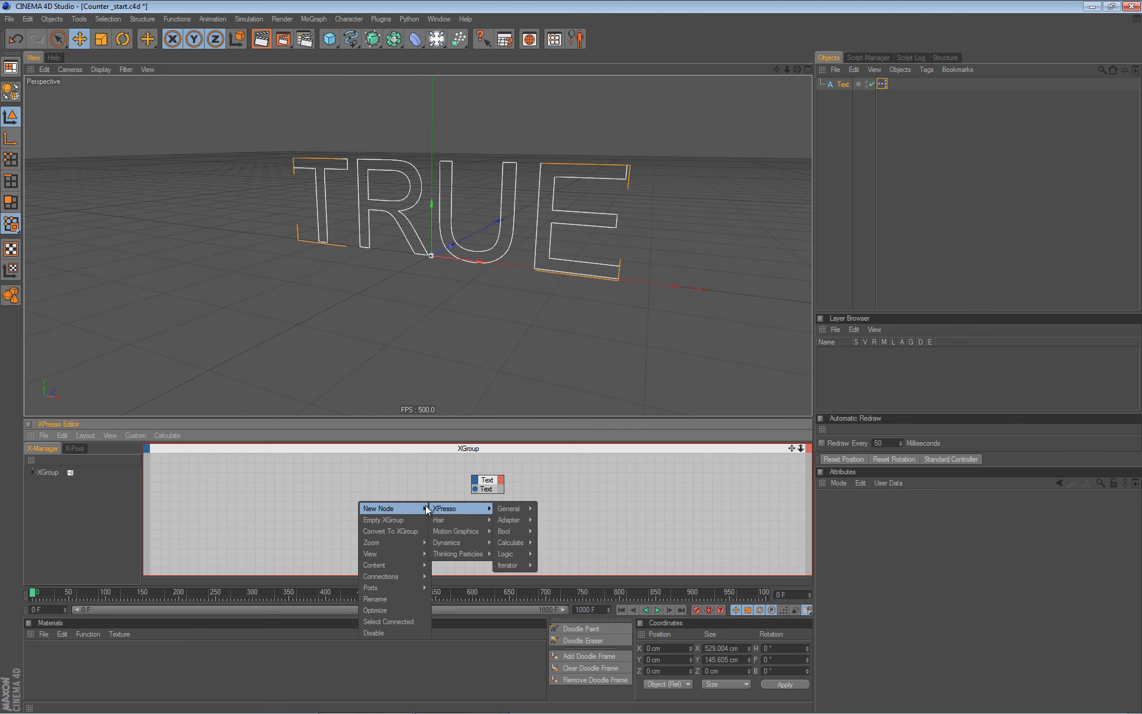
{"action": "mouse_move", "coordinate": [510, 508]}
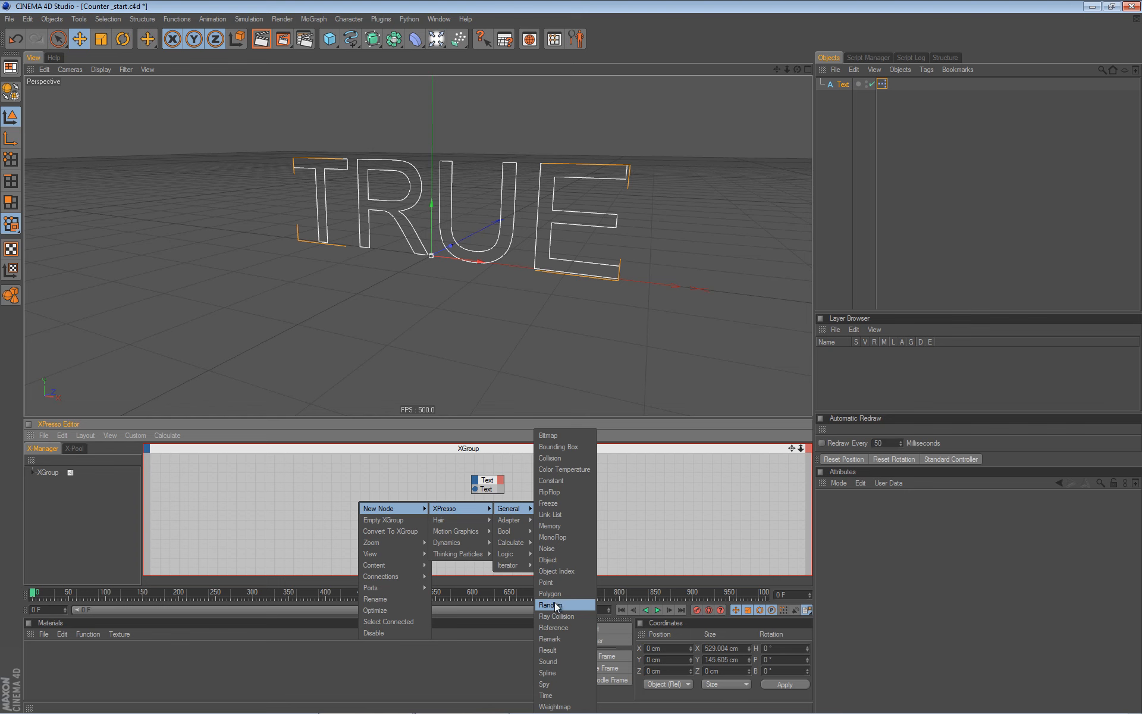
{"action": "left_click", "coordinate": [553, 604]}
{"action": "left_click", "coordinate": [382, 495]}
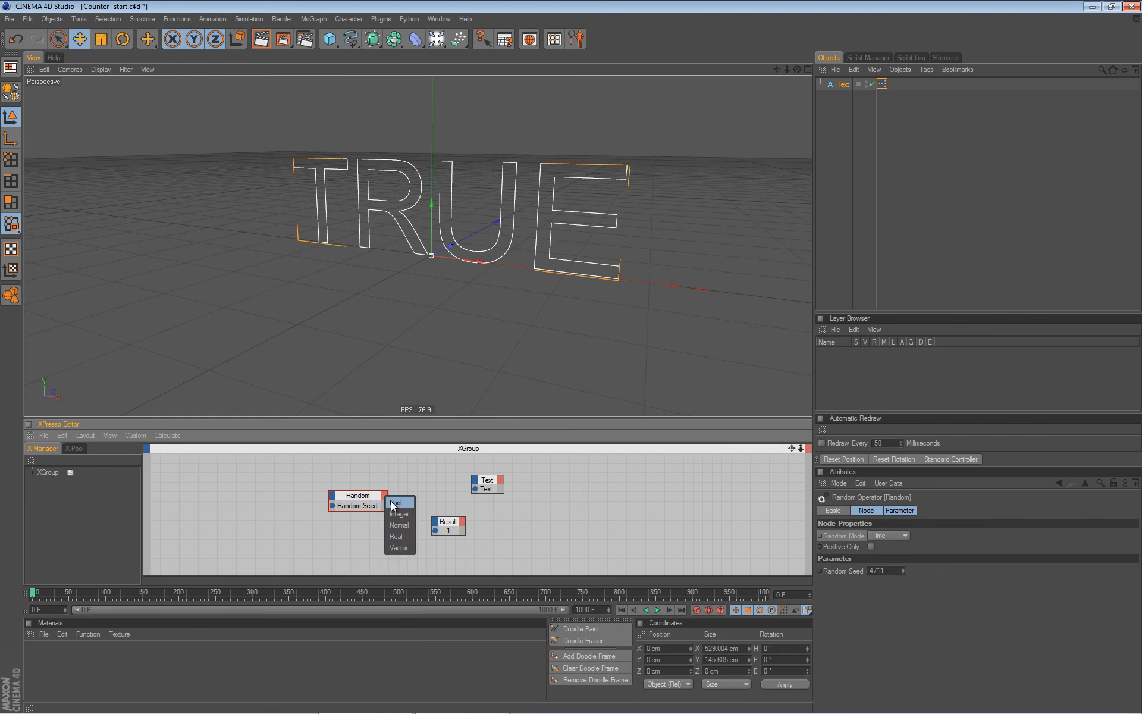
{"action": "left_click", "coordinate": [398, 506]}
- Connect the Random node's Bool output to the Result and Text nodes, and play and rewind the animation to test it
{"action": "mouse_move", "coordinate": [449, 525]}
{"action": "left_mouse_down"}
{"action": "mouse_move", "coordinate": [479, 519]}
{"action": "mouse_move", "coordinate": [464, 525]}
{"action": "left_mouse_up"}
{"action": "left_click", "coordinate": [657, 610]}
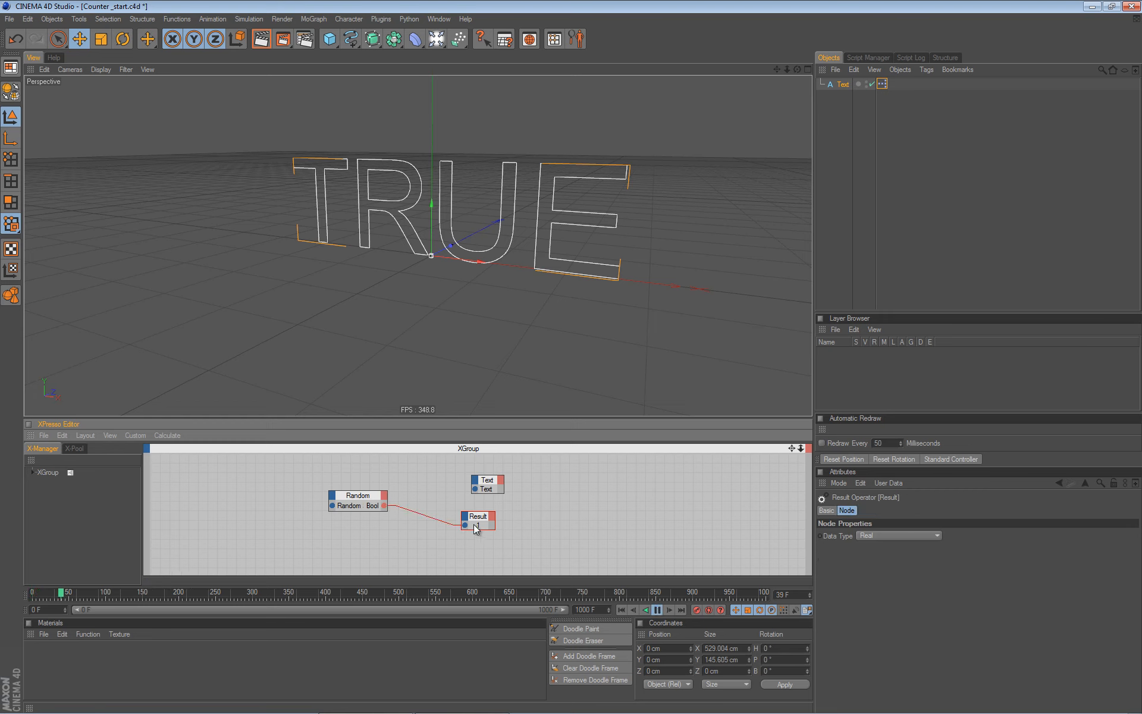
{"action": "left_click_drag", "start_coordinate": [383, 505], "coordinate": [564, 480]}
{"action": "left_click", "coordinate": [488, 485]}
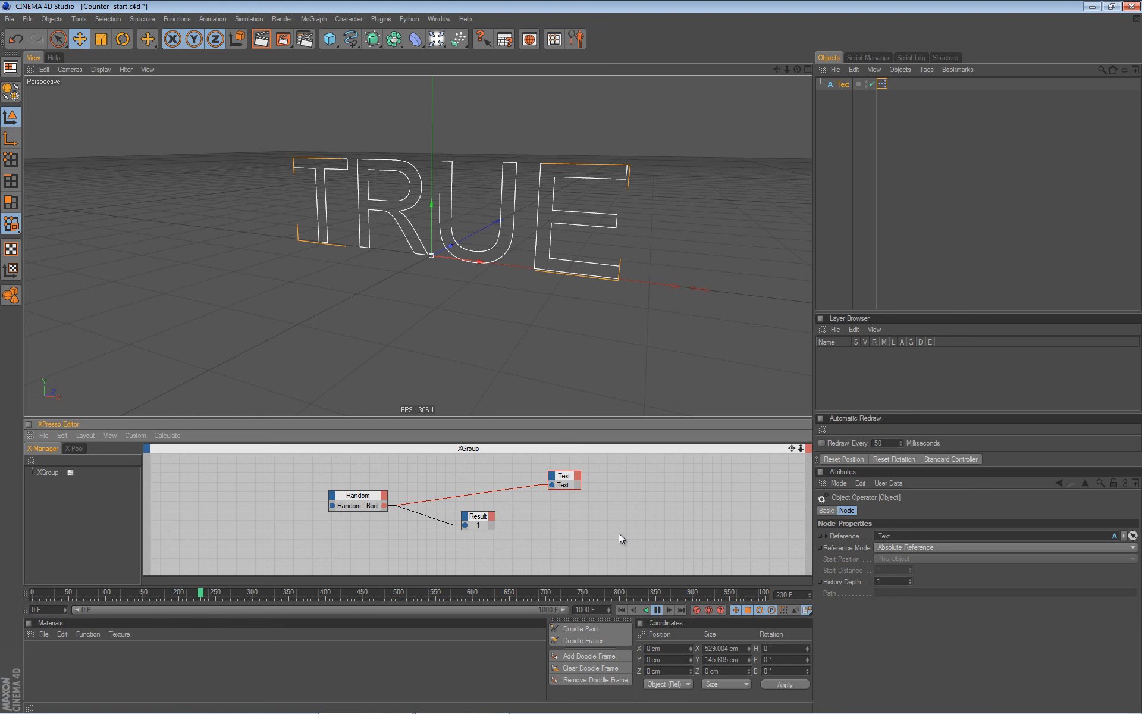
{"action": "left_click", "coordinate": [657, 608]}
{"action": "left_click", "coordinate": [621, 609]}
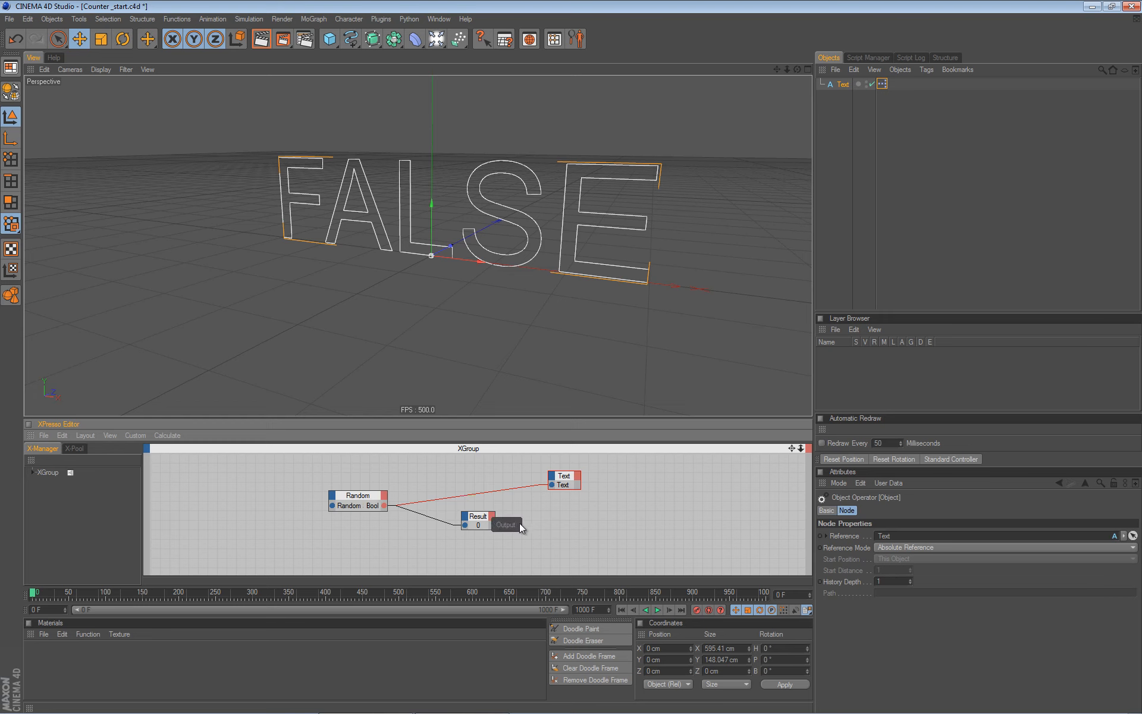
- Add a Spy node and wire it between the Random node's Bool output and the Text node's Text input
{"action": "left_click", "coordinate": [554, 522]}
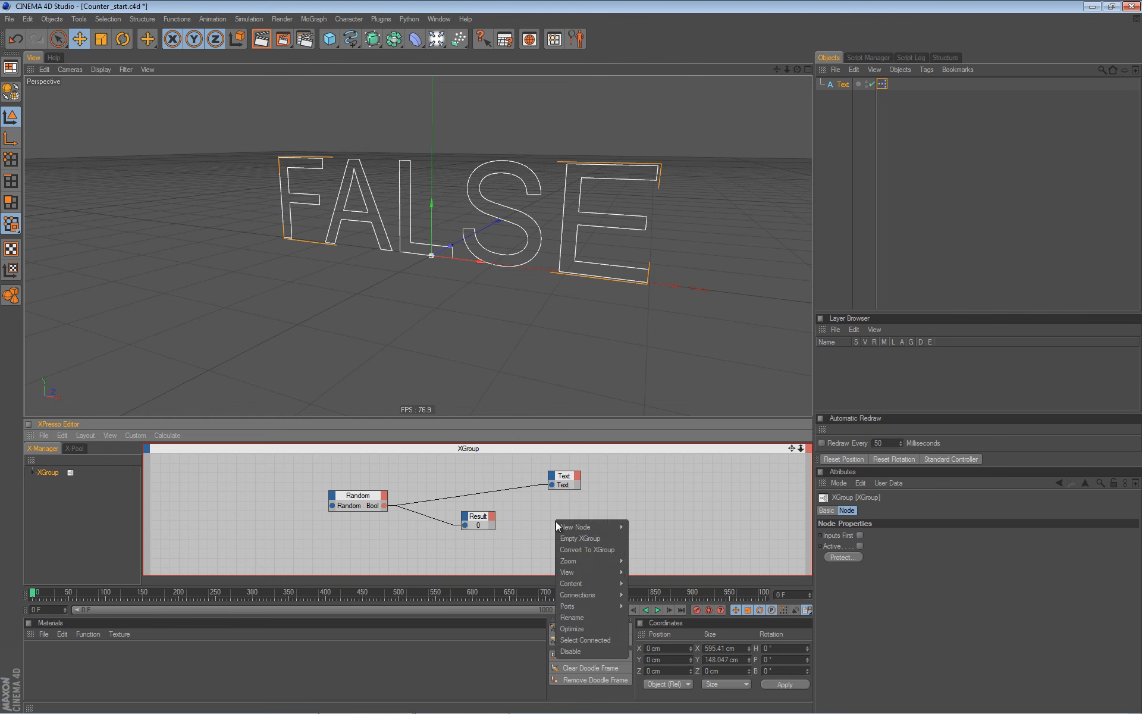
{"action": "right_click", "coordinate": [556, 521]}
{"action": "mouse_move", "coordinate": [589, 527]}
{"action": "mouse_move", "coordinate": [641, 527]}
{"action": "mouse_move", "coordinate": [706, 527]}
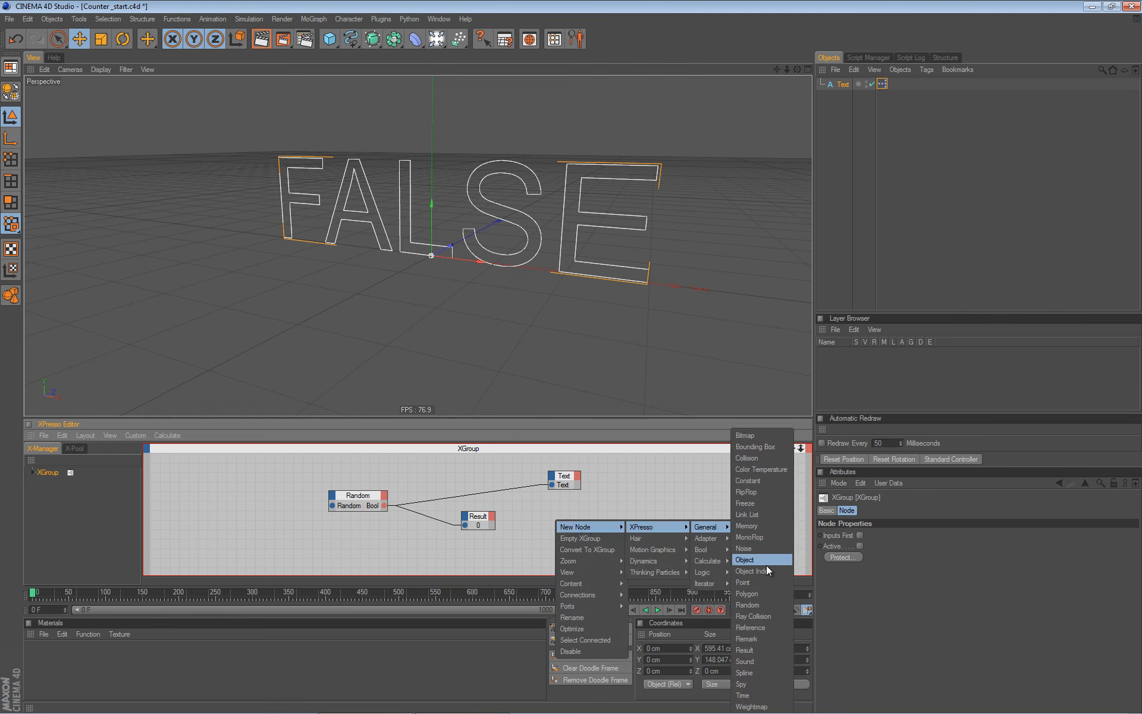
{"action": "left_click", "coordinate": [742, 683]}
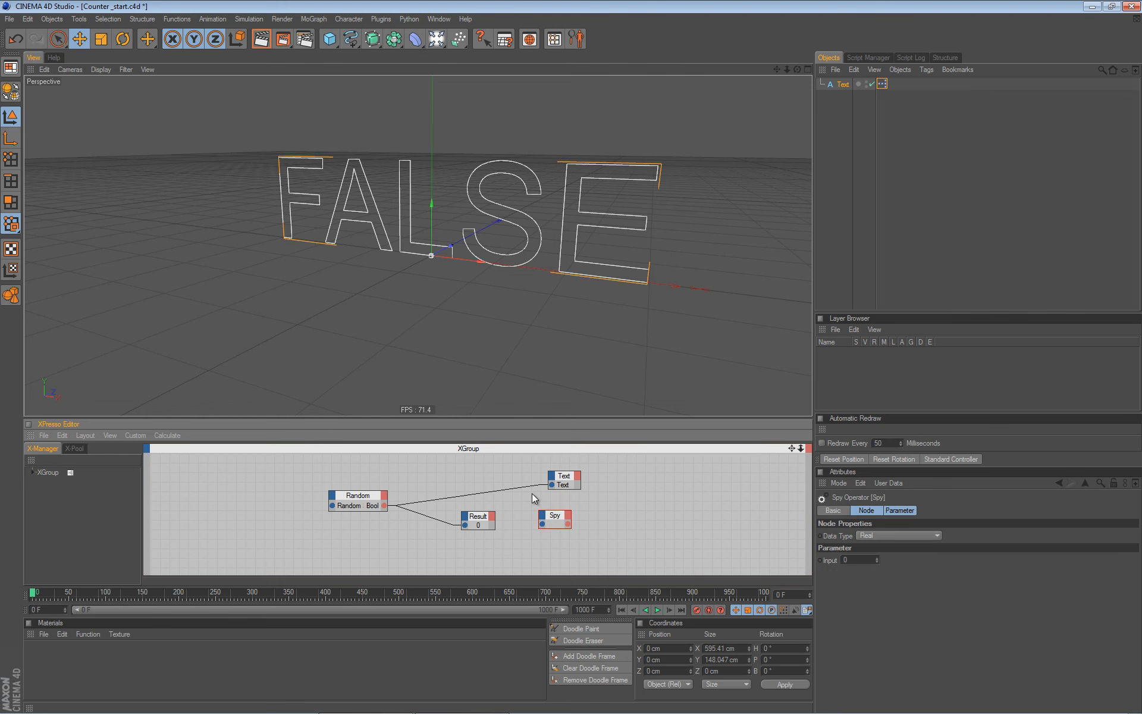
{"action": "left_click_drag", "start_coordinate": [556, 516], "coordinate": [535, 516]}
{"action": "left_click_drag", "start_coordinate": [533, 518], "coordinate": [451, 479]}
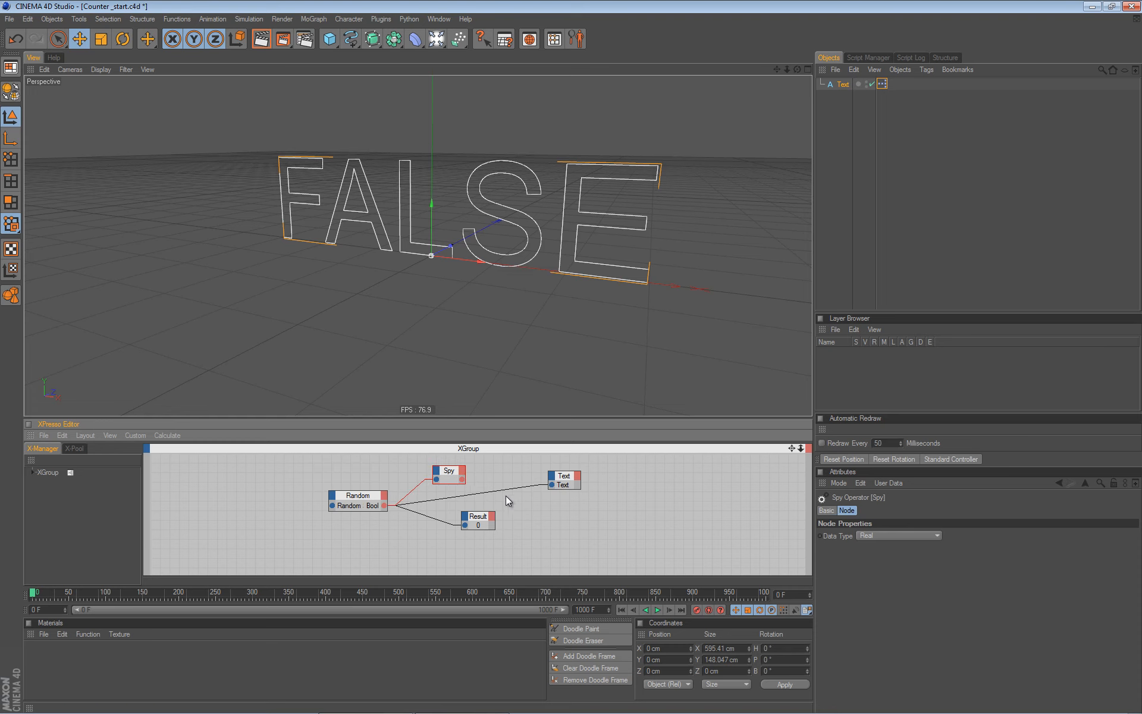
{"action": "left_click_drag", "start_coordinate": [463, 480], "coordinate": [552, 486]}
- Play the animation to check how the Text object responds to the Spy node, and rewind it to the start
{"action": "left_click", "coordinate": [479, 520]}
{"action": "key", "text": "F8"}
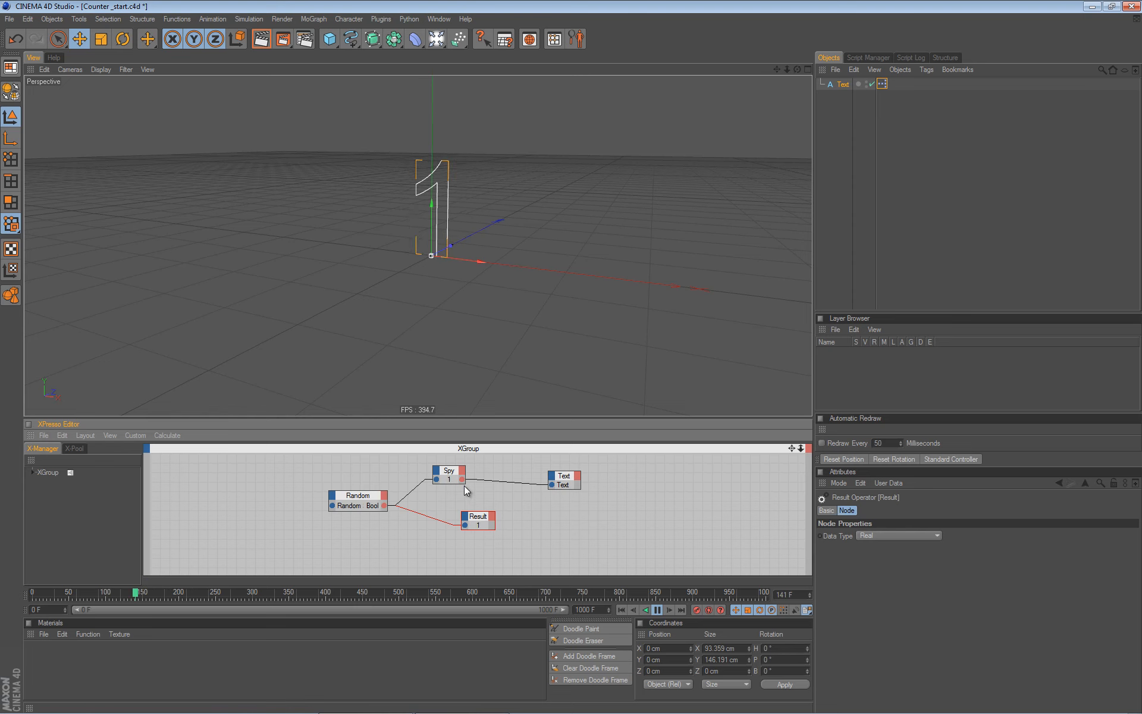
{"action": "left_click", "coordinate": [657, 610]}
{"action": "left_click", "coordinate": [620, 609]}
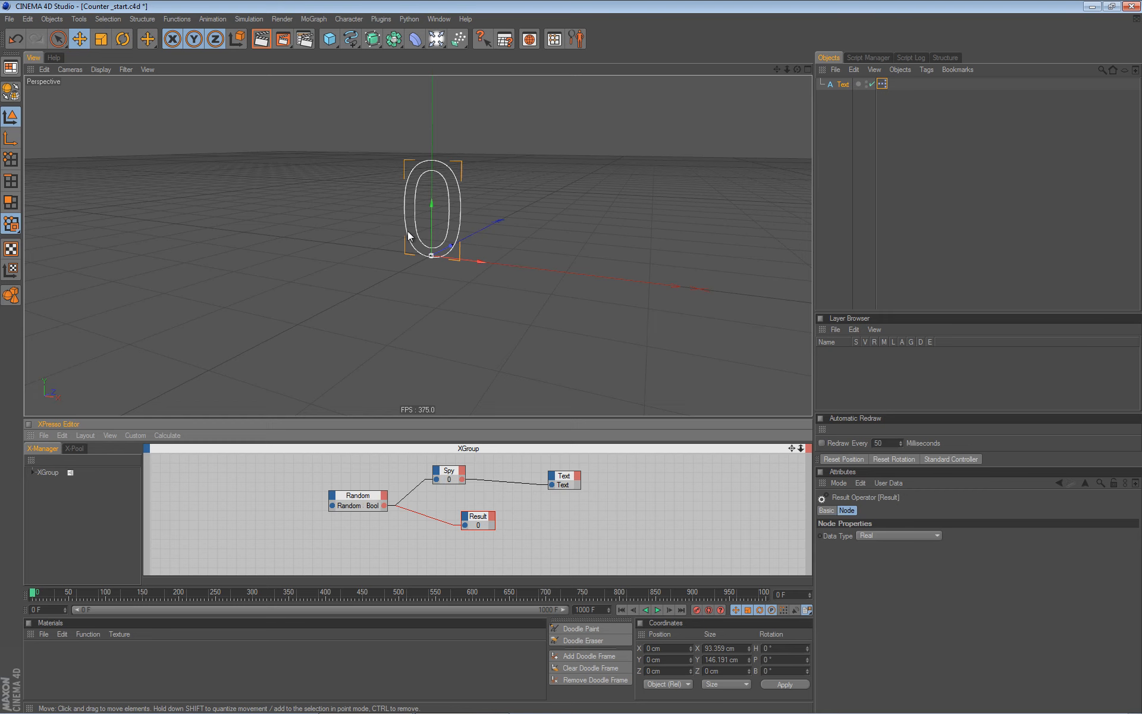
{"action": "left_click_drag", "start_coordinate": [505, 235], "coordinate": [380, 292], "text": "alt"}
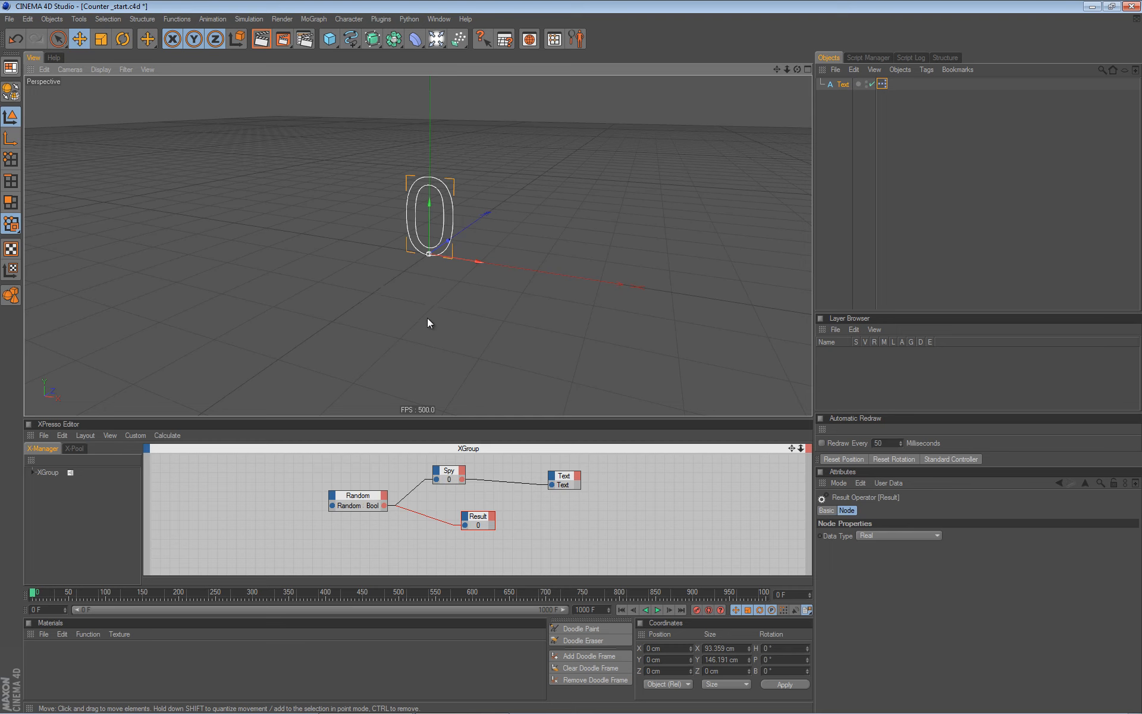